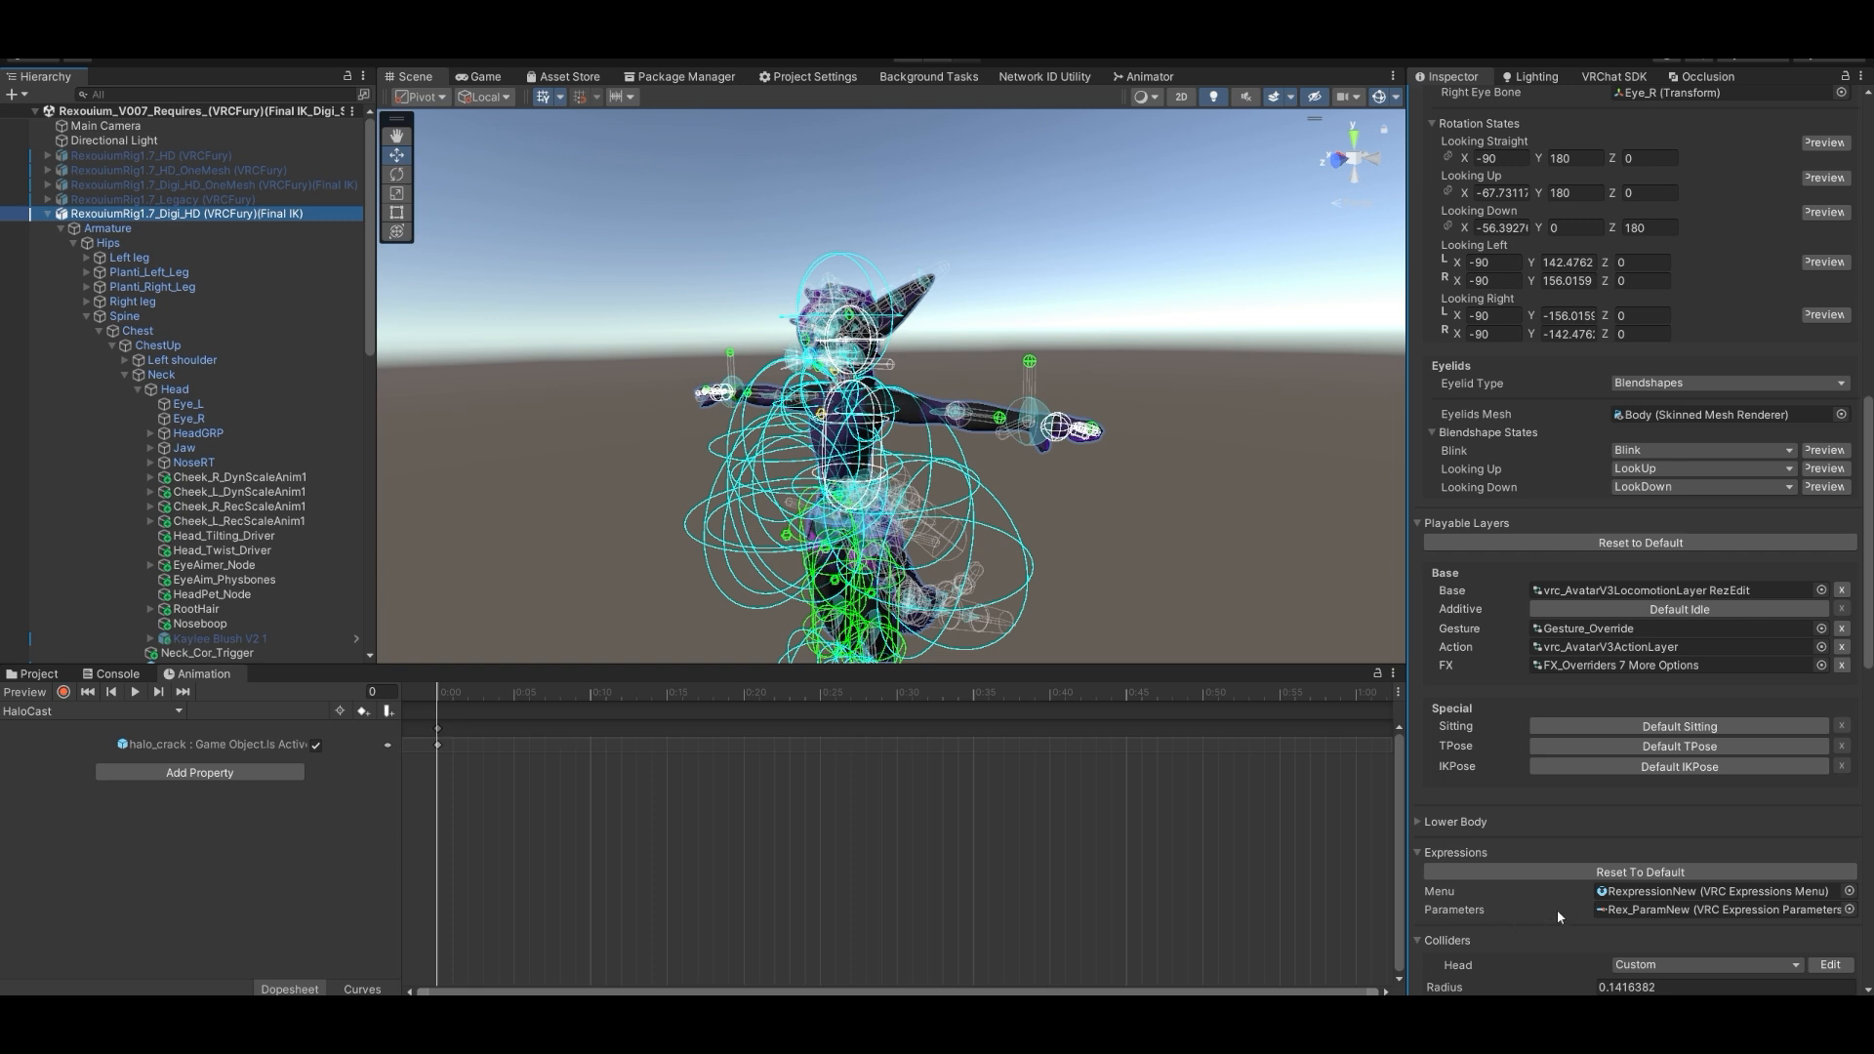
- Open the avatar's Rex_ParamNew expression parameters, and add and remove a trial parameter at the end of the list
double_click(1633, 909)
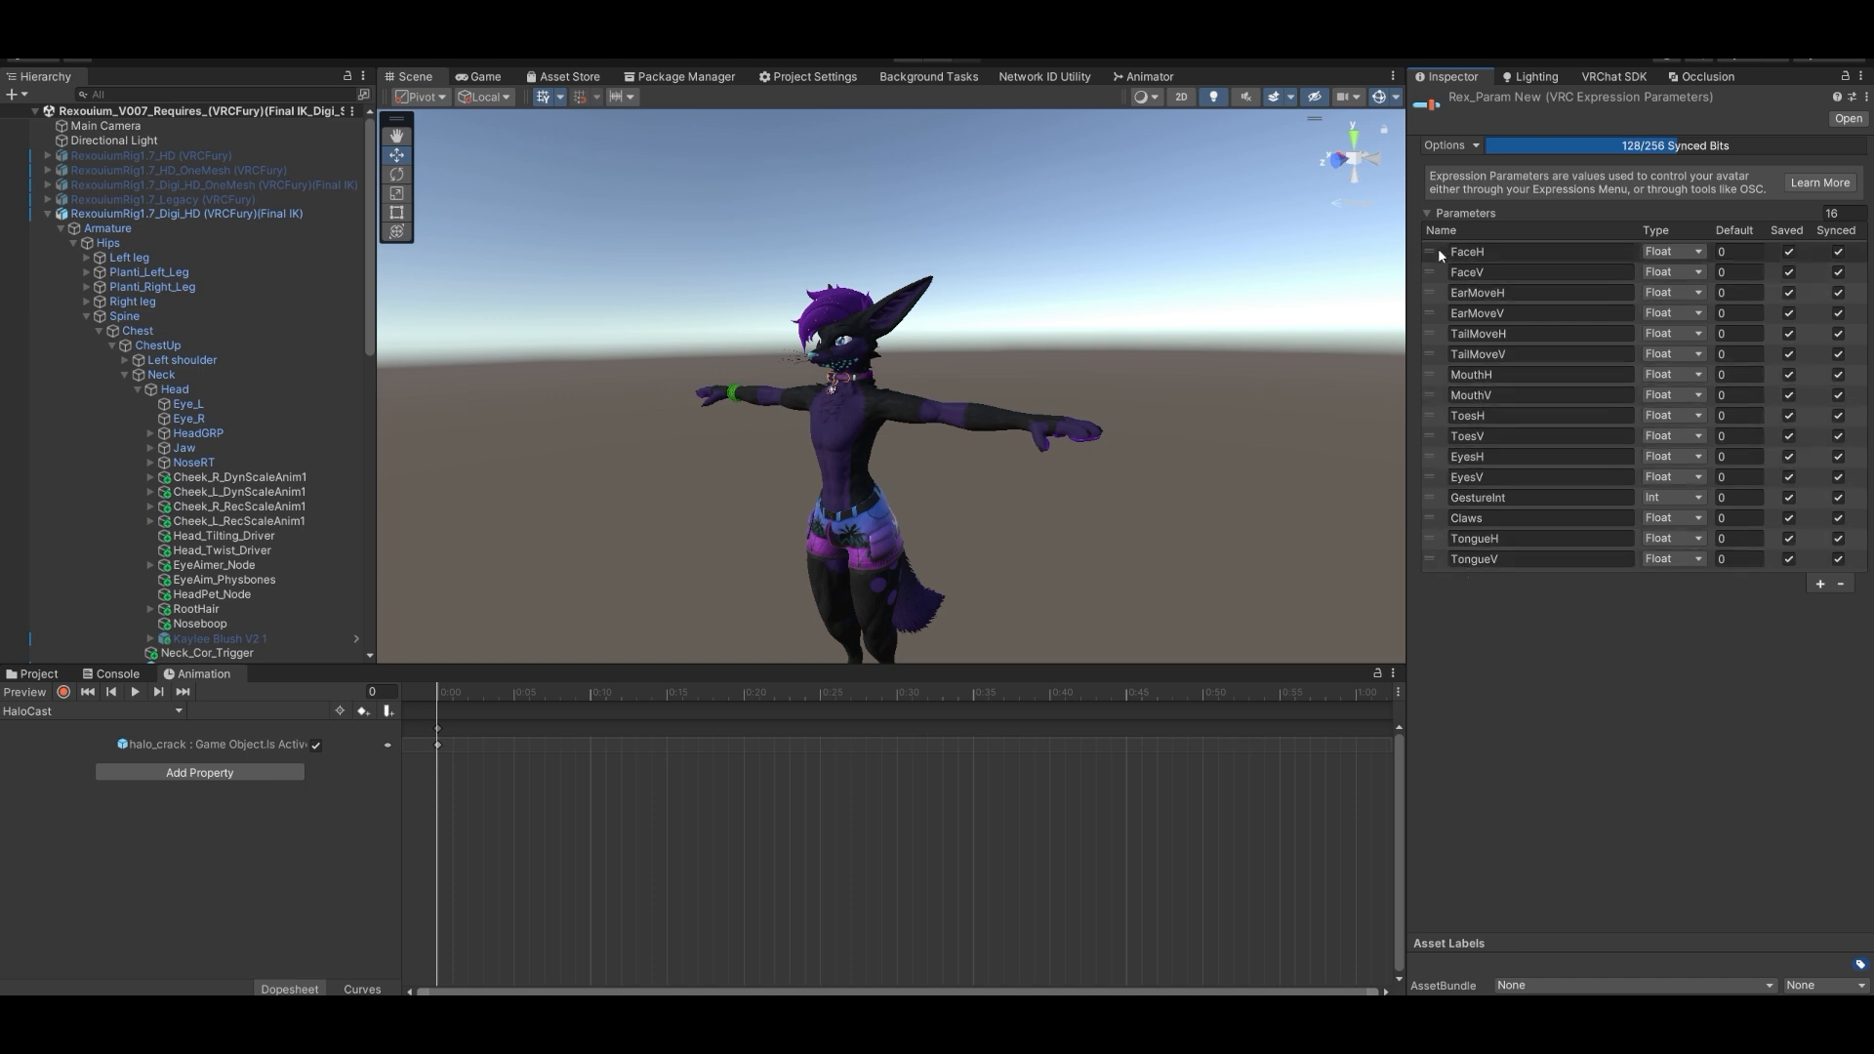
click(1820, 584)
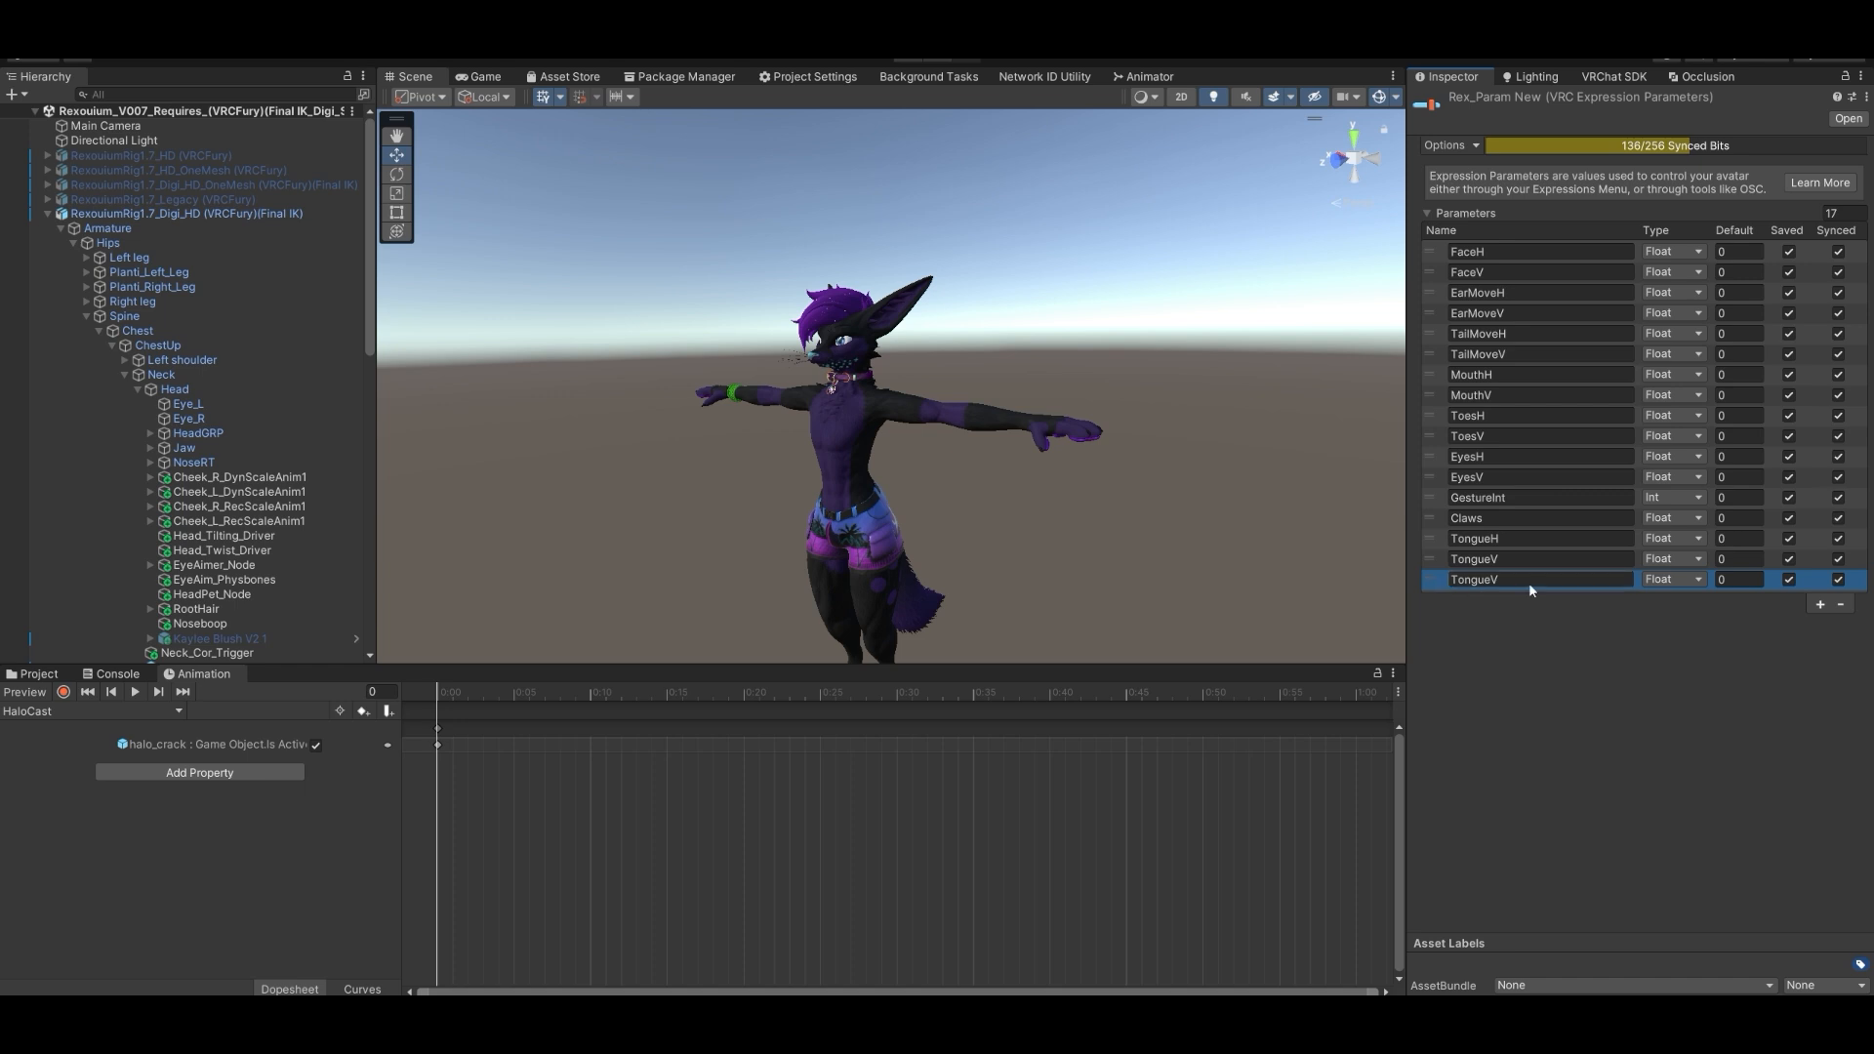
click(1842, 605)
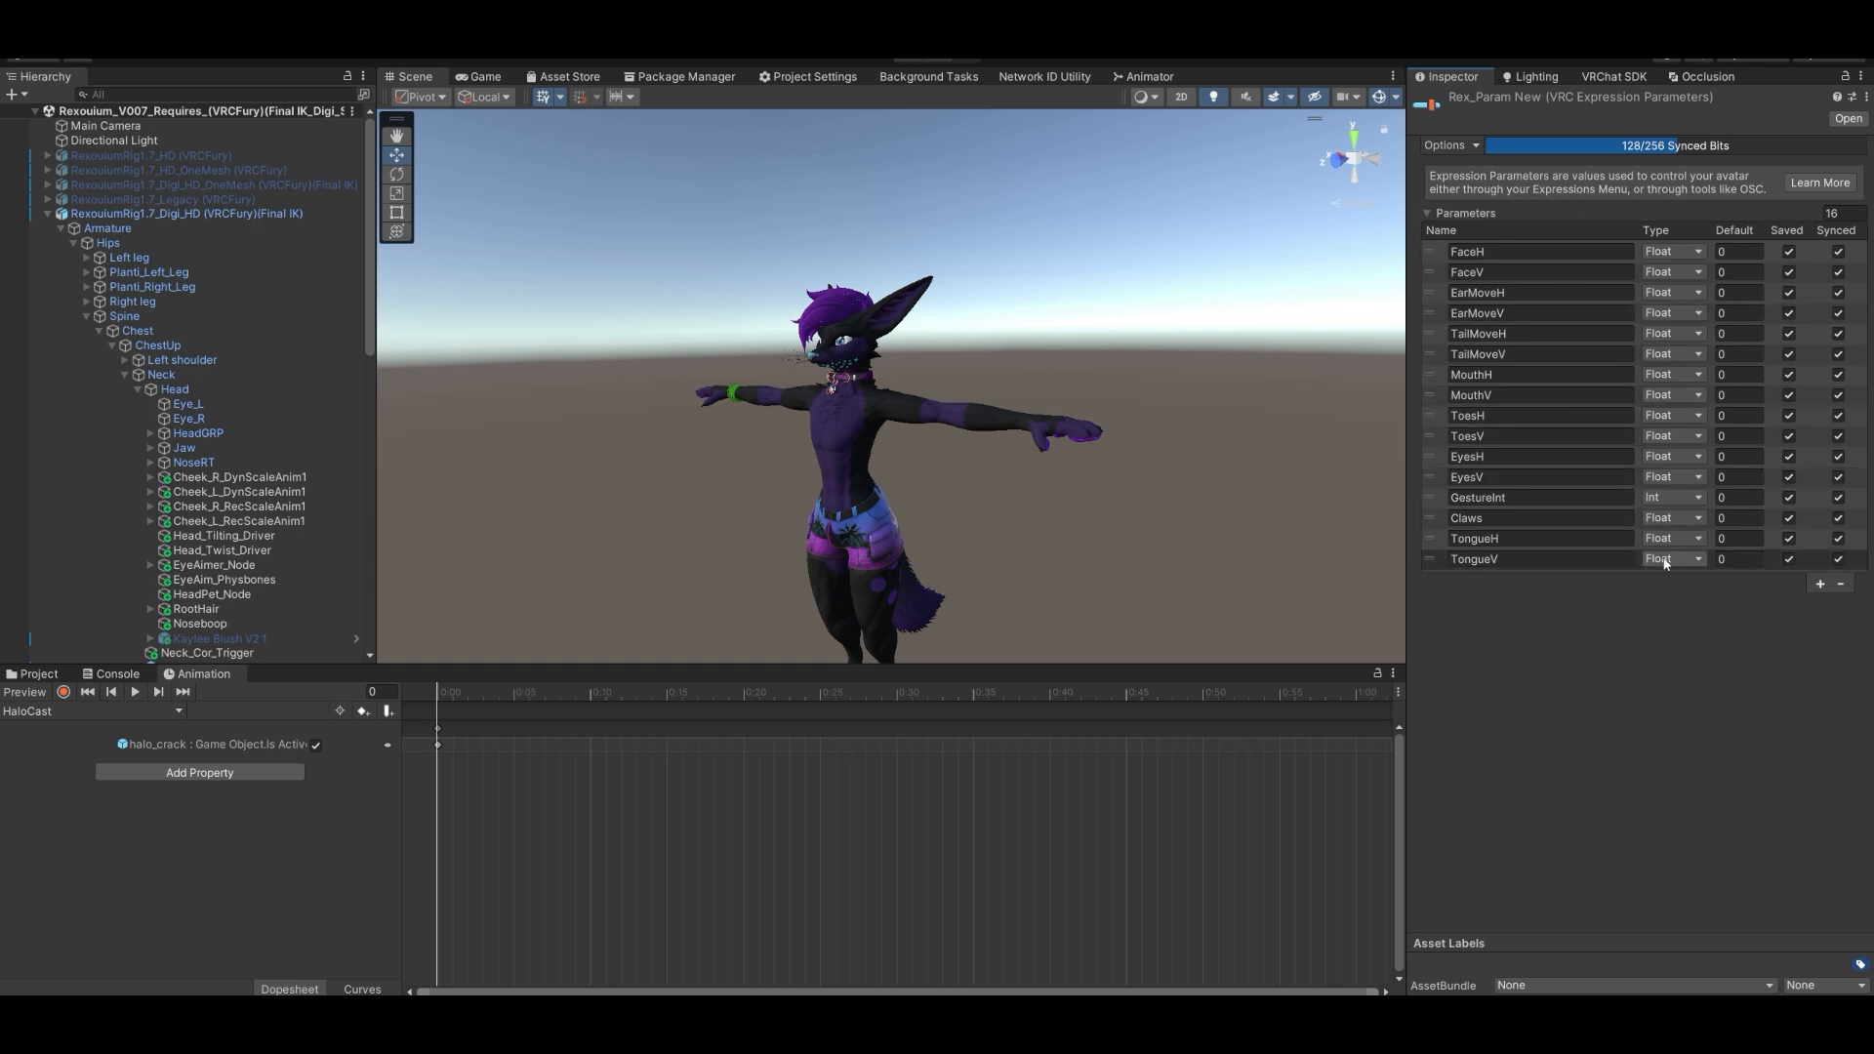
- Add a Bool parameter named Halo to the expression parameters and toggle its Saved option
click(1821, 585)
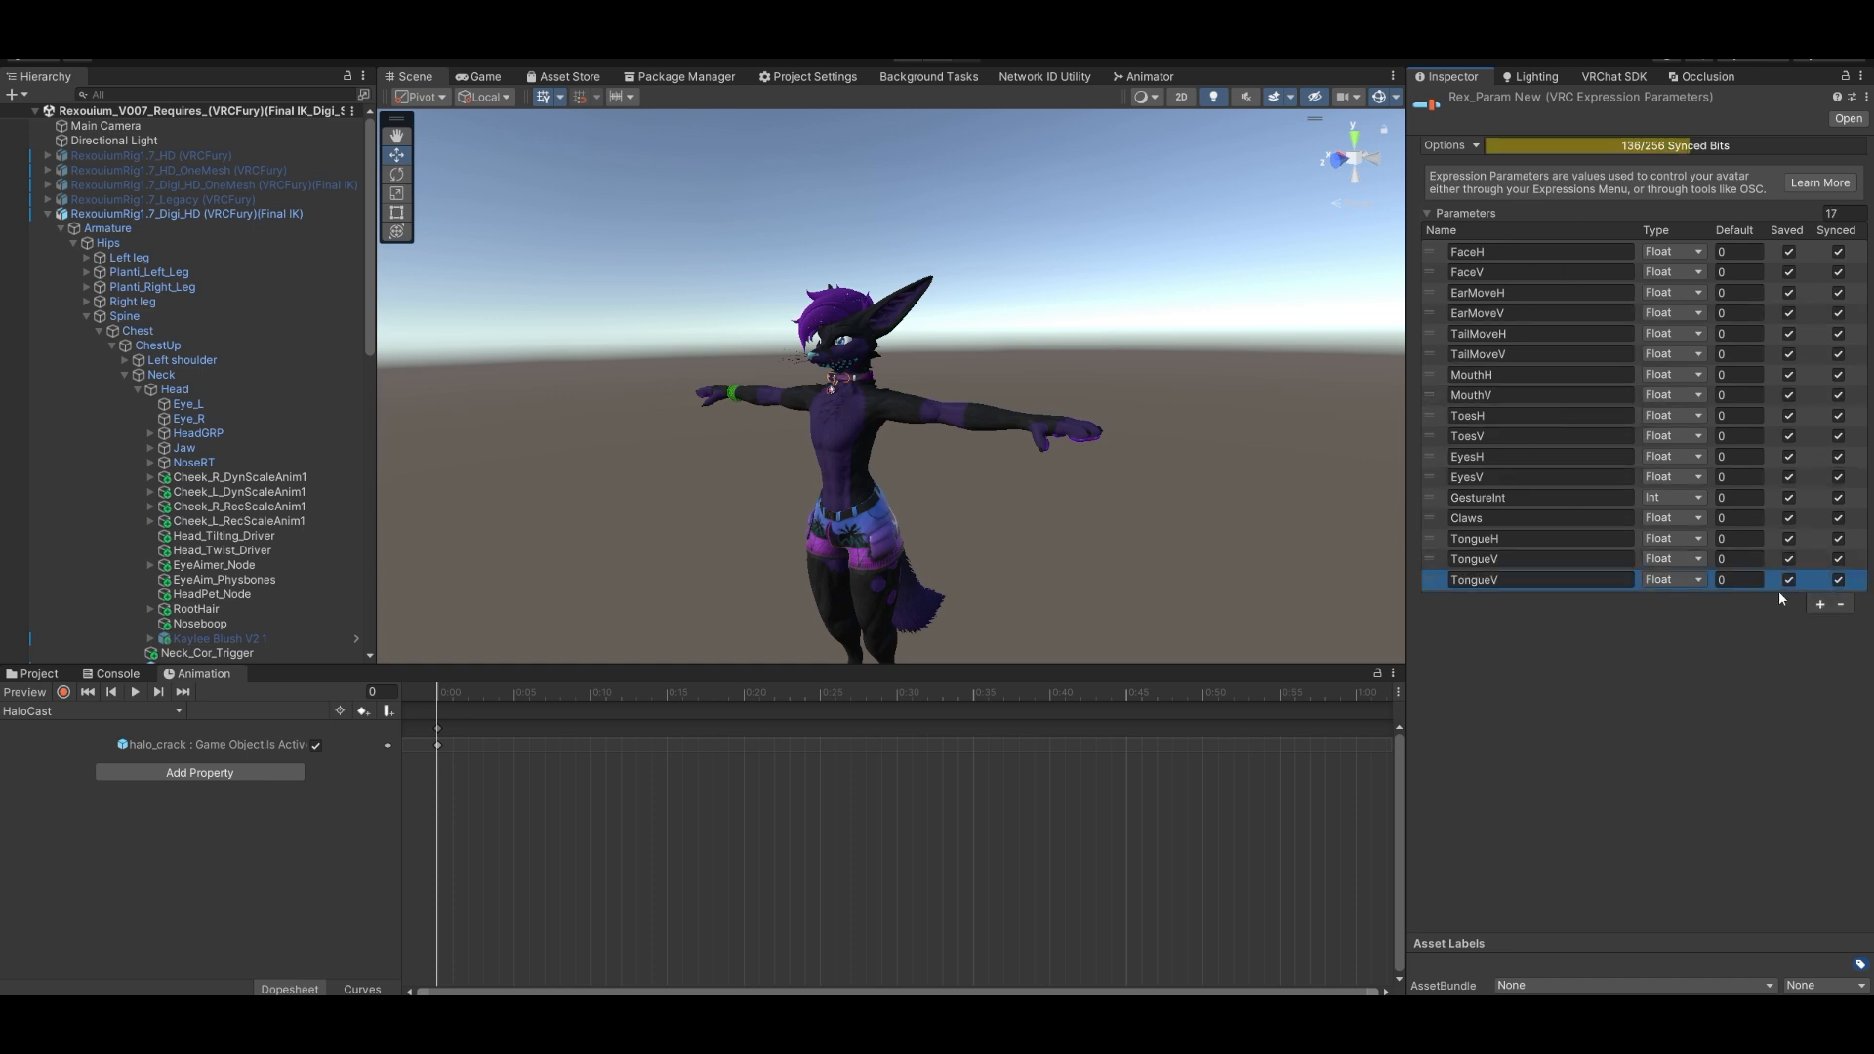
click(1565, 582)
text(Halo)
click(1672, 580)
click(1706, 634)
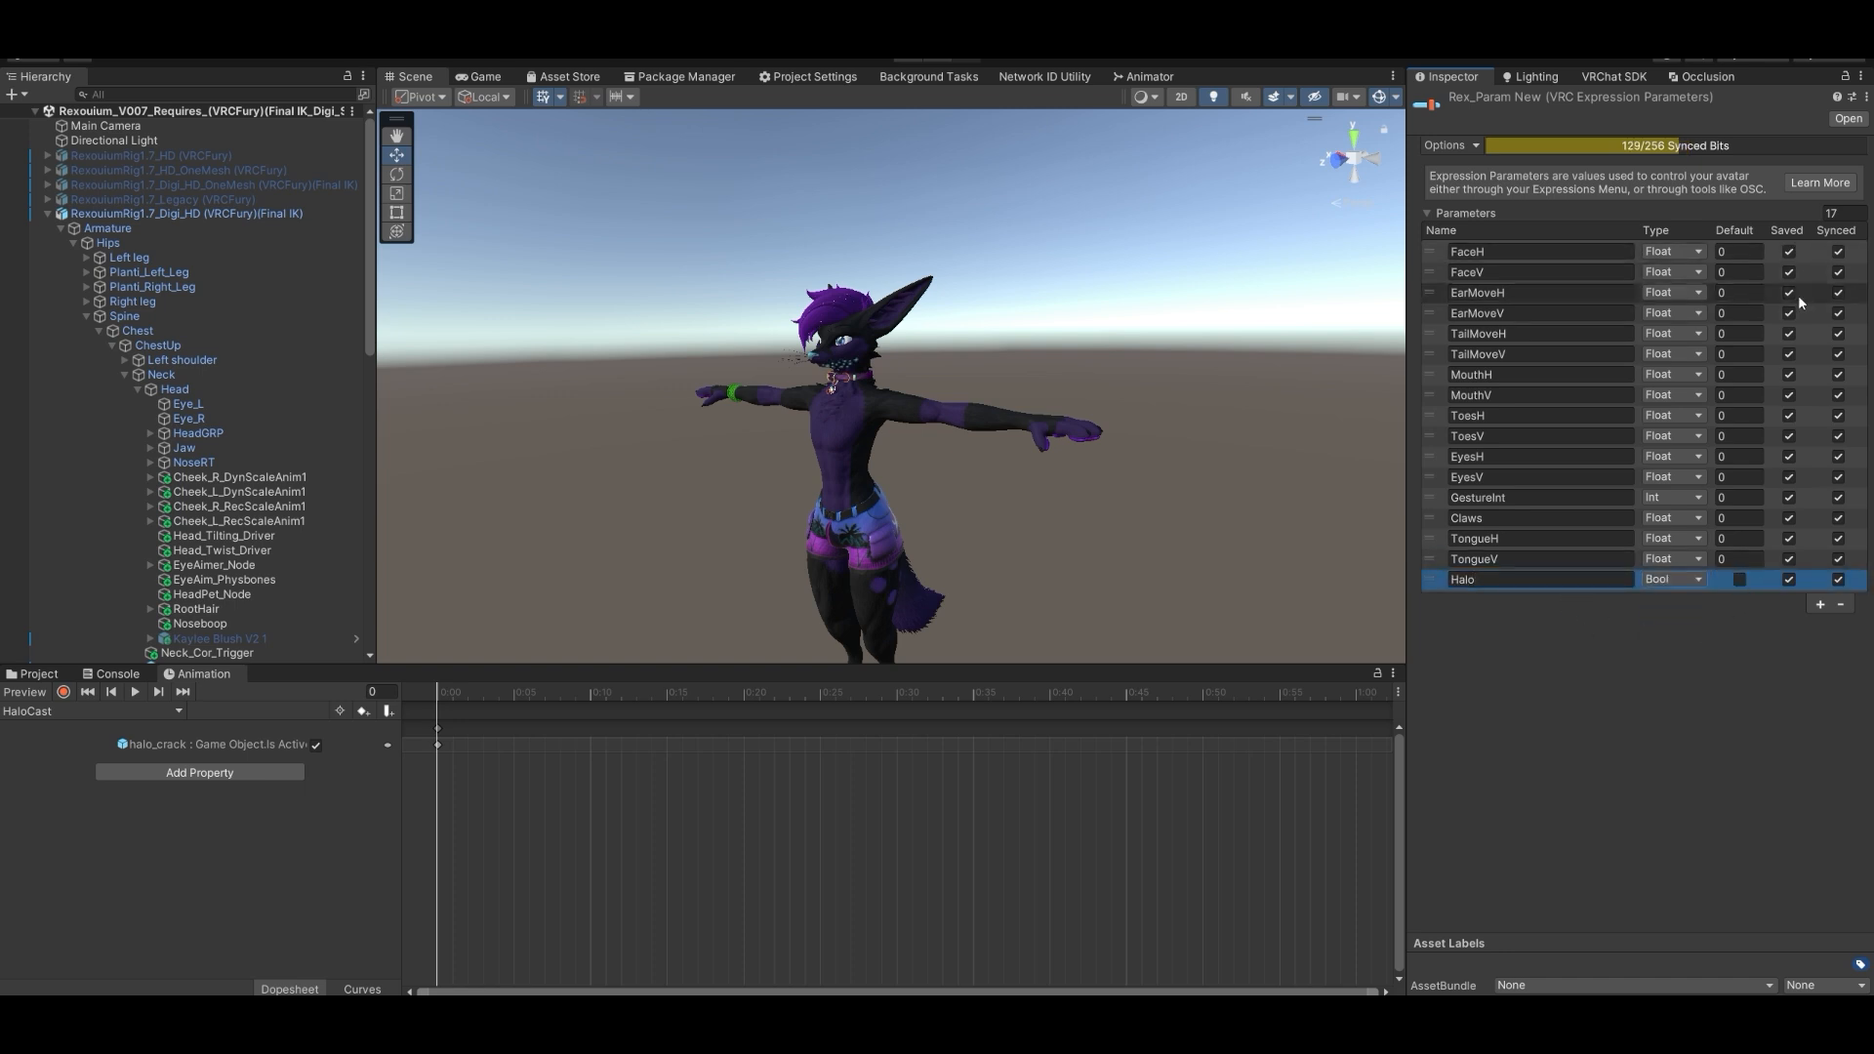
click(1789, 580)
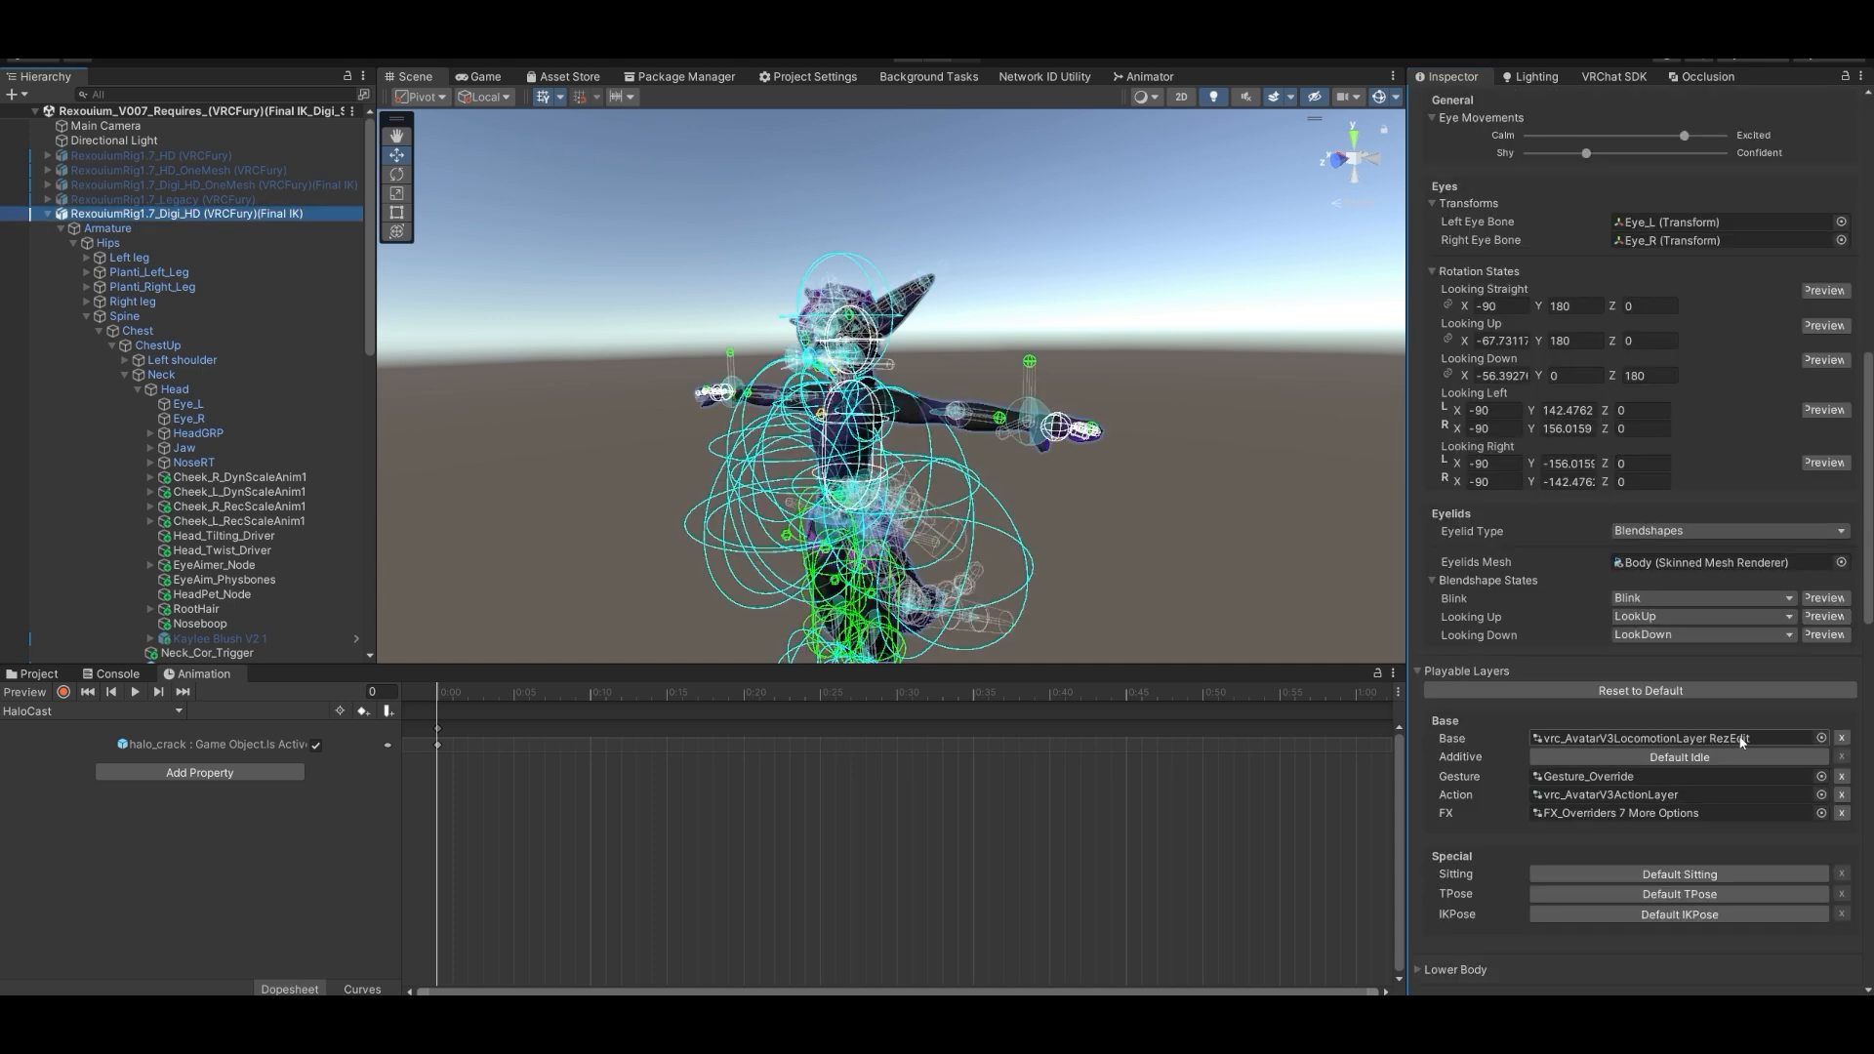
- Open the avatar's RexpressionNew expressions menu and add a new control to it
scroll(1736, 739, down, 6)
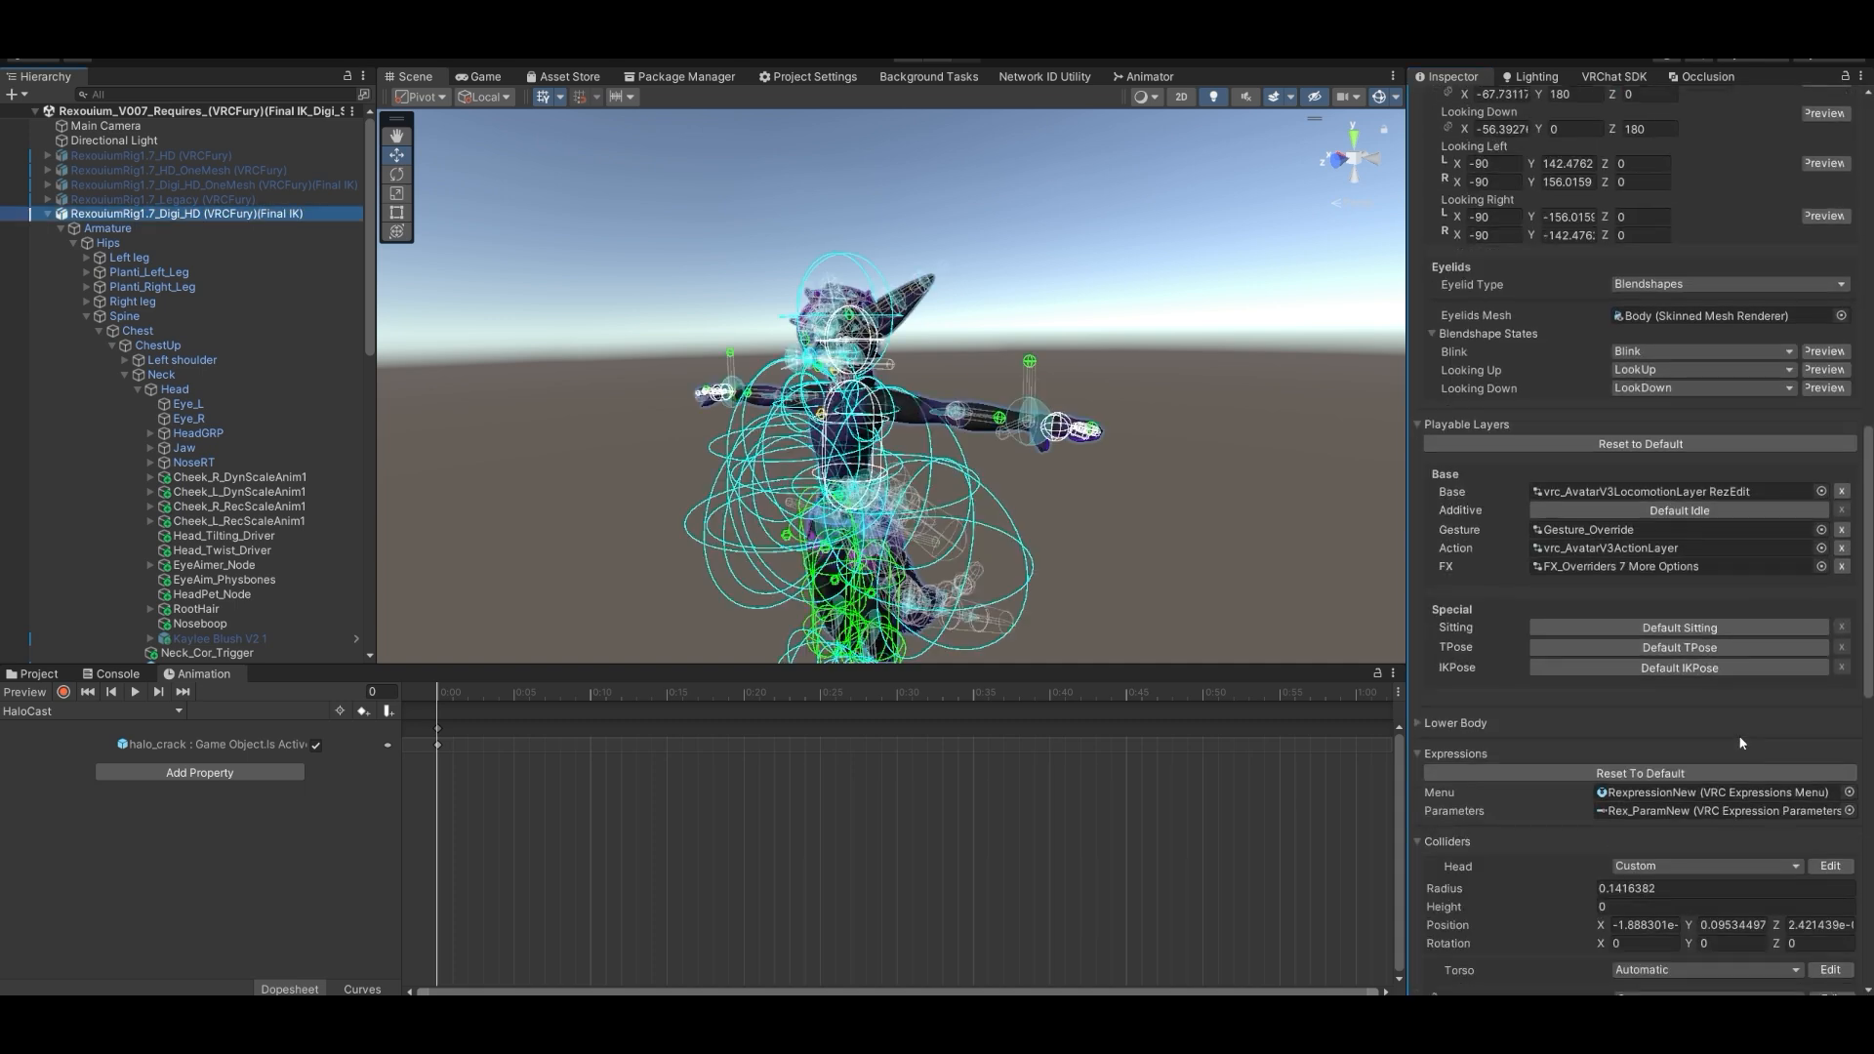
click(1664, 745)
double_click(1663, 745)
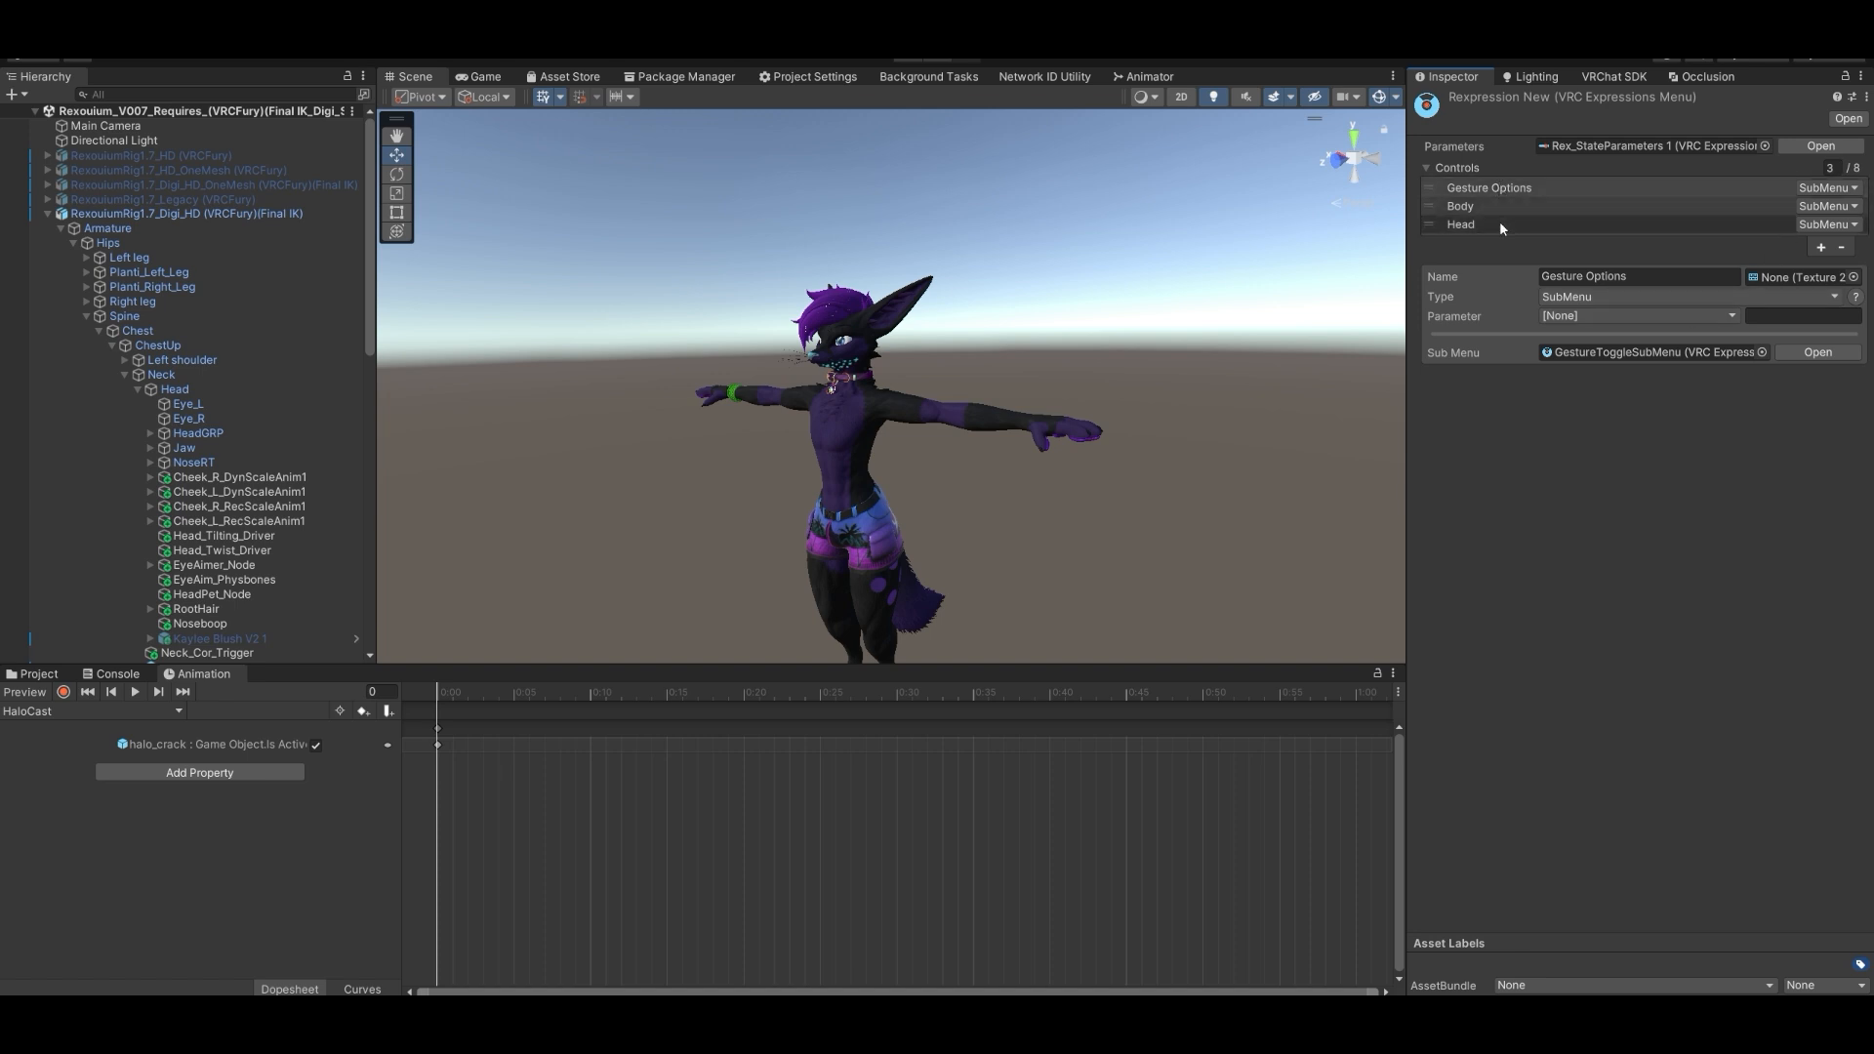
click(1825, 249)
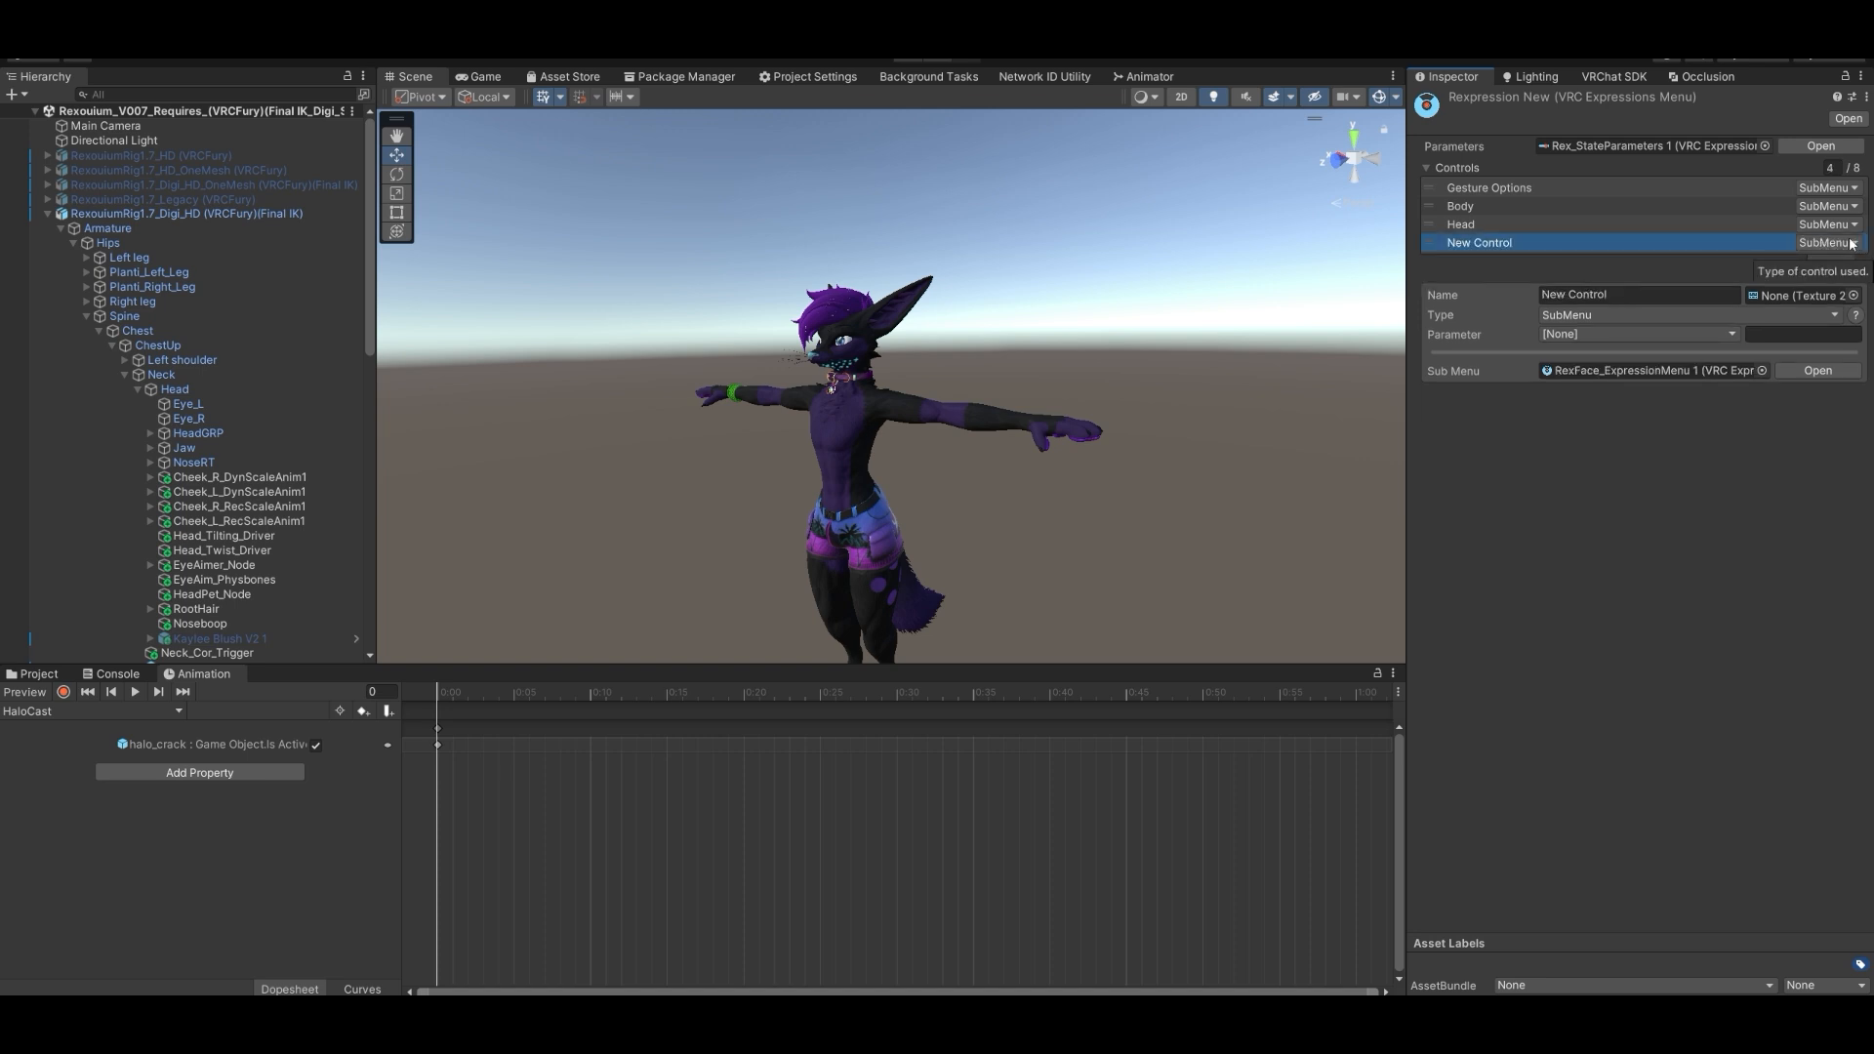
- Review the settings of the Gesture Options, Body, Head and New Control entries in the RexpressionNew menu
click(1461, 227)
click(1490, 207)
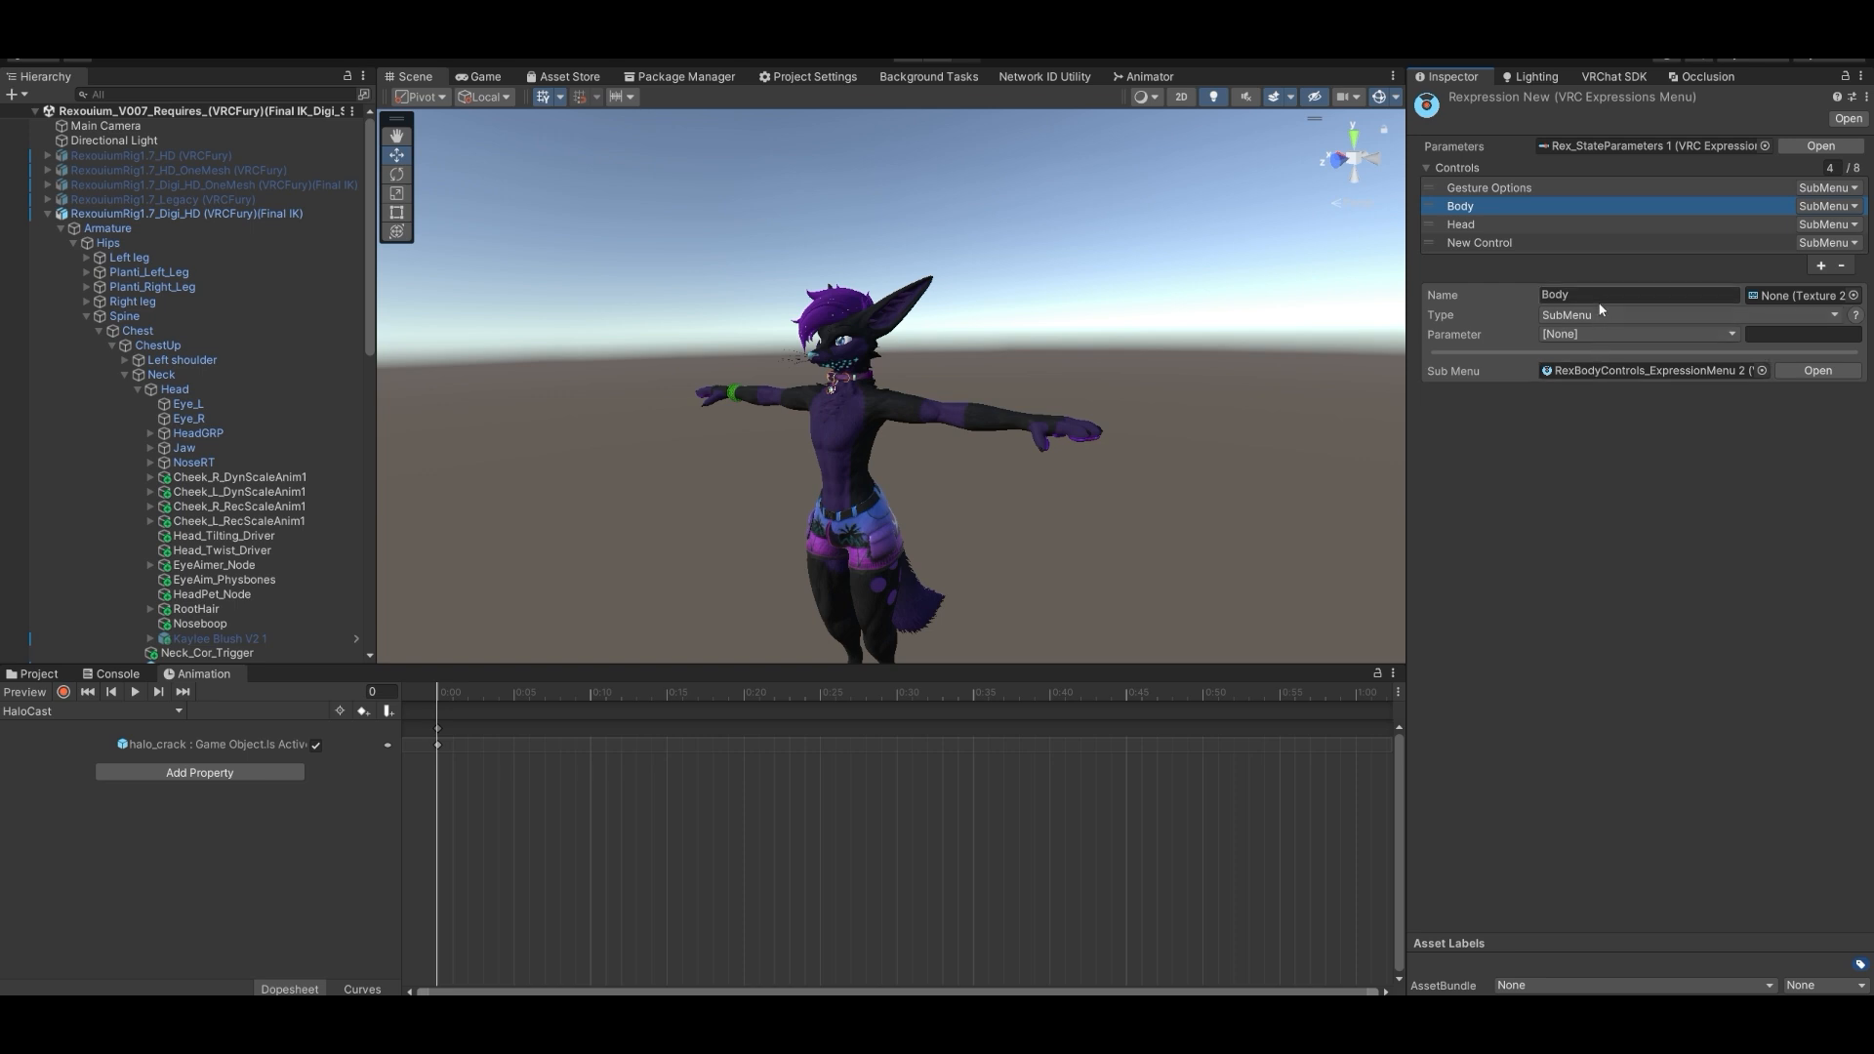
click(1501, 190)
click(1499, 207)
click(1513, 225)
click(1516, 244)
- Go to the Expressions/Menu project folder and inspect the CorrectivesMenu, Digi Controls_Final_IK and Digiti Controls_Basic menu assets
click(39, 674)
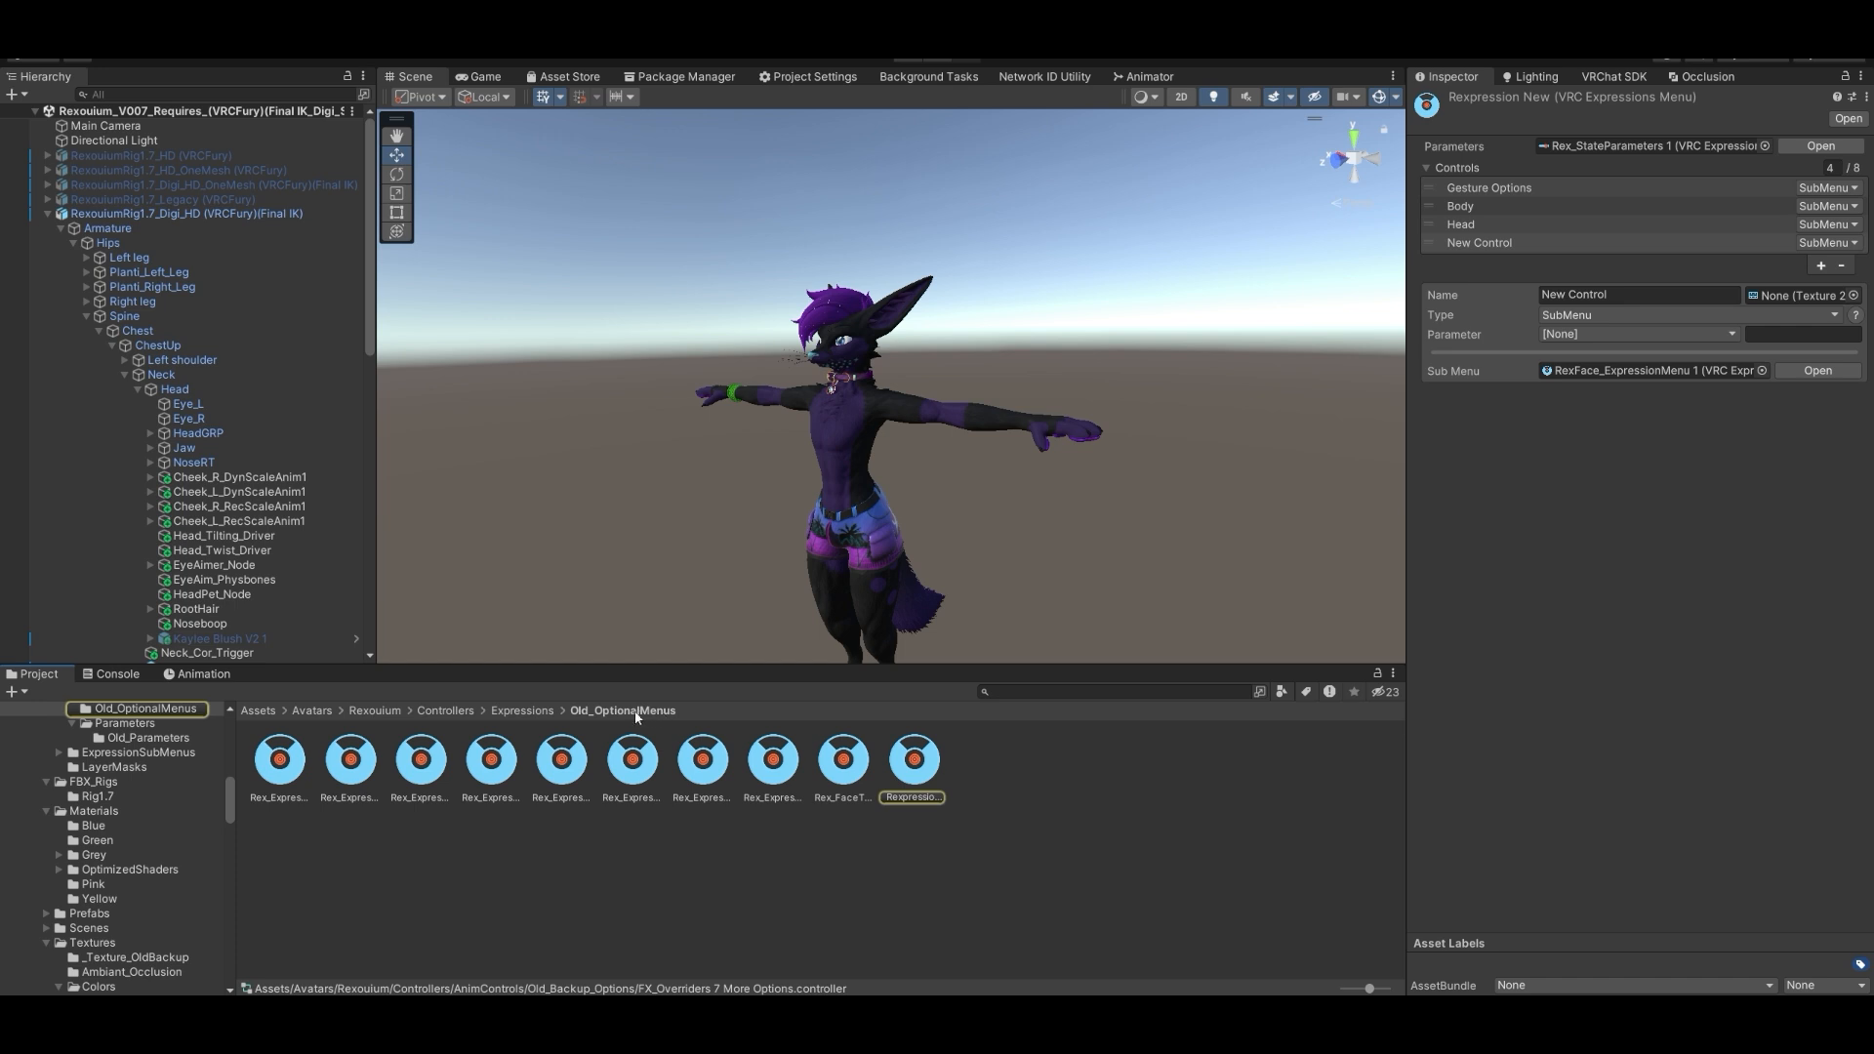
click(527, 712)
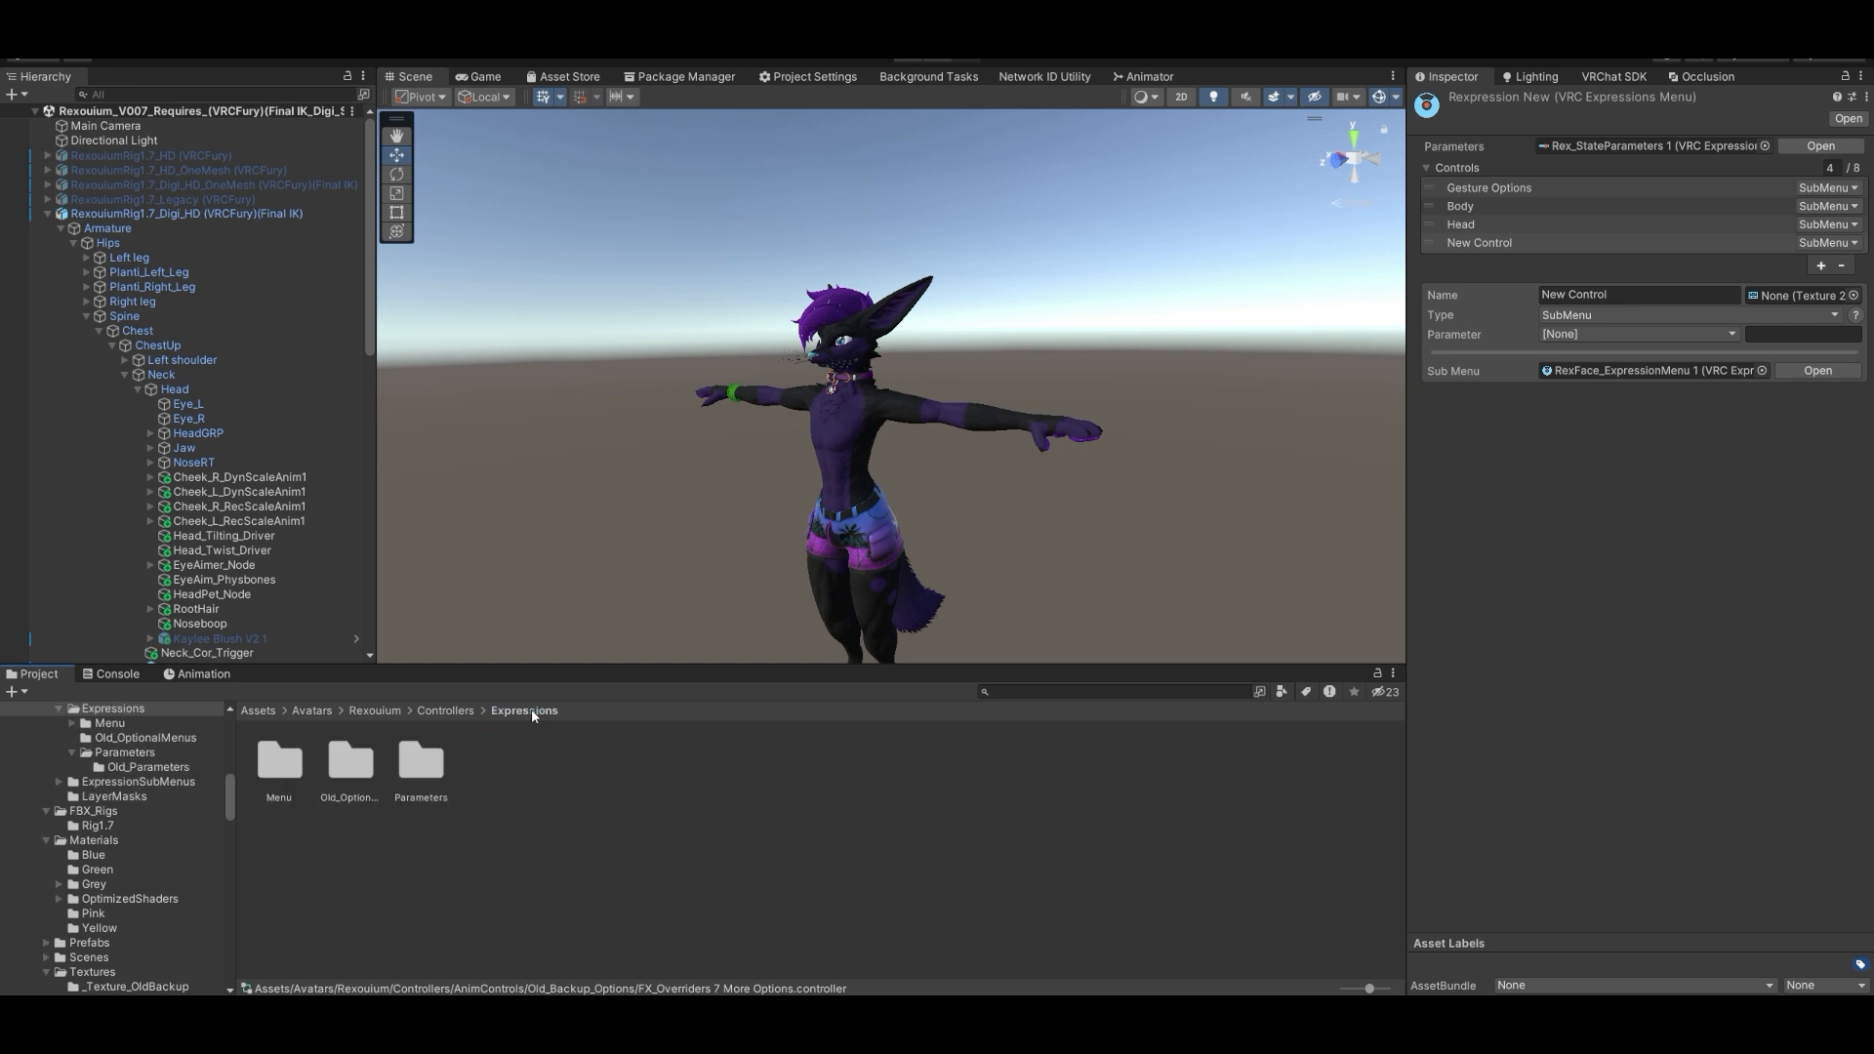
double_click(280, 763)
click(355, 771)
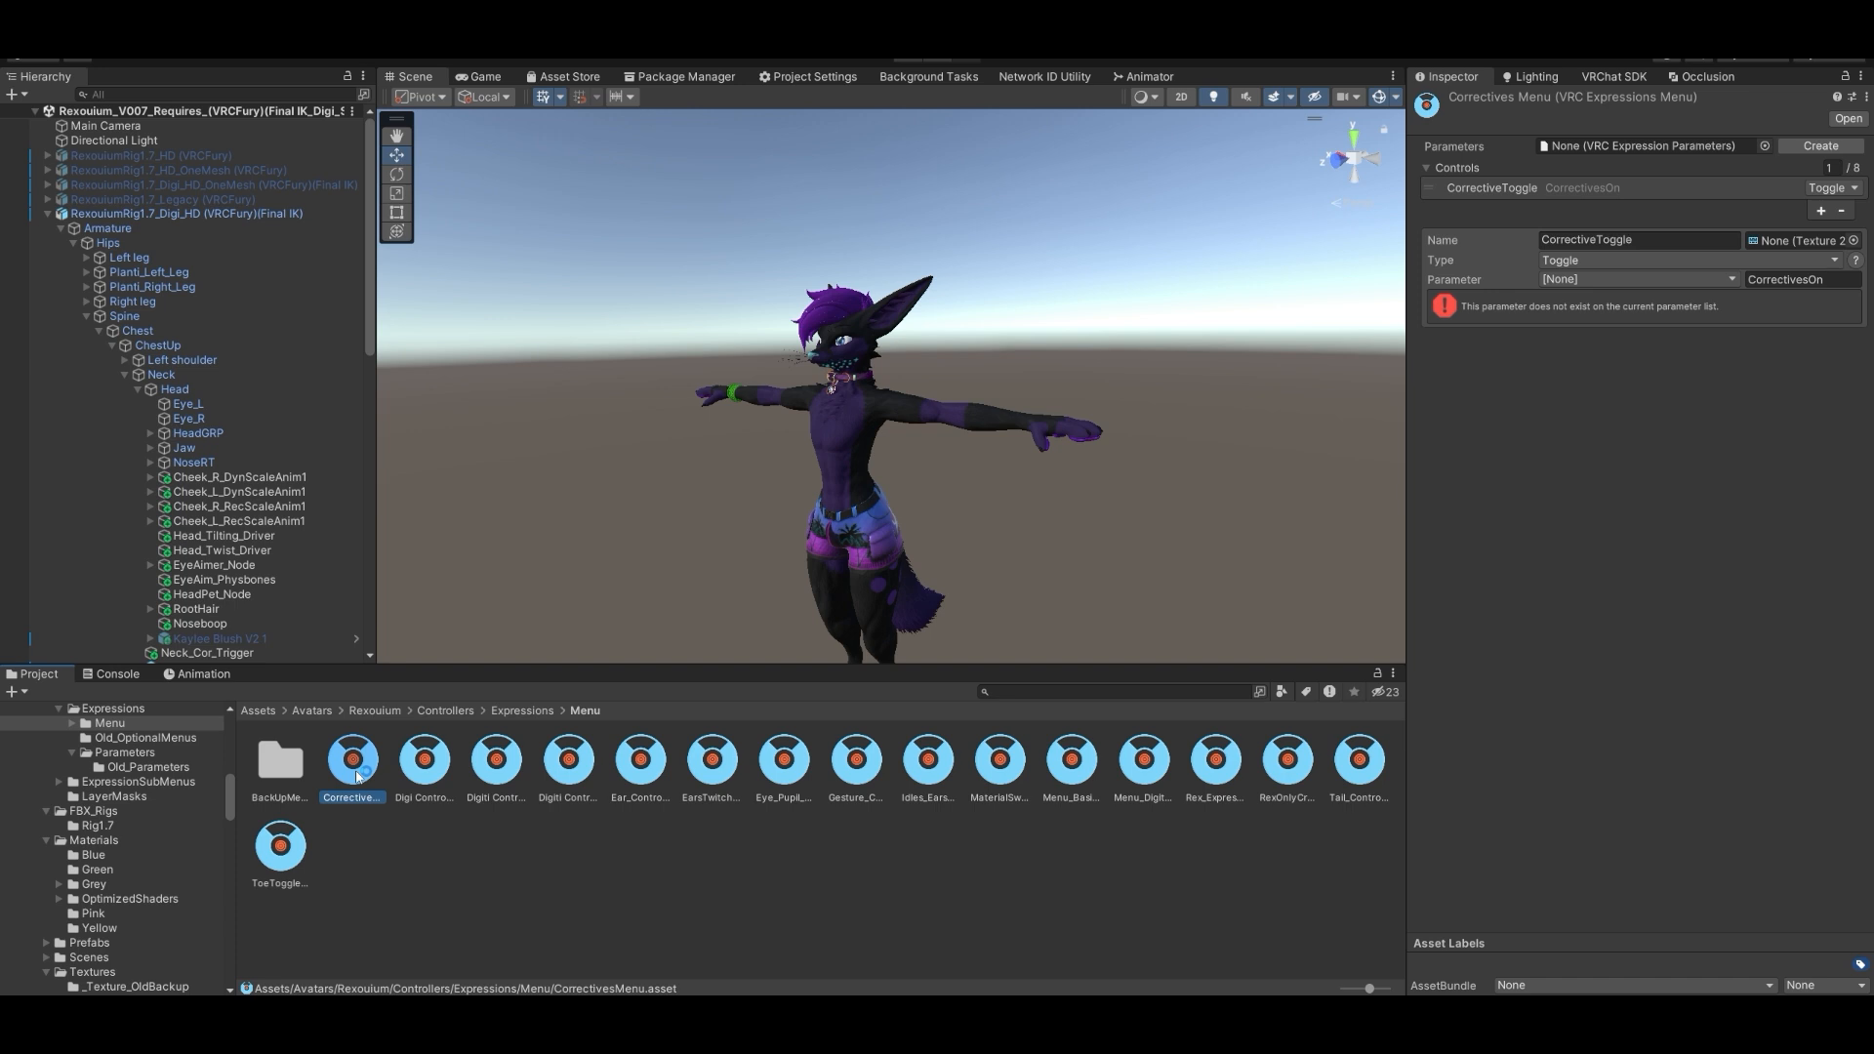
right_drag(873, 298, 874, 342)
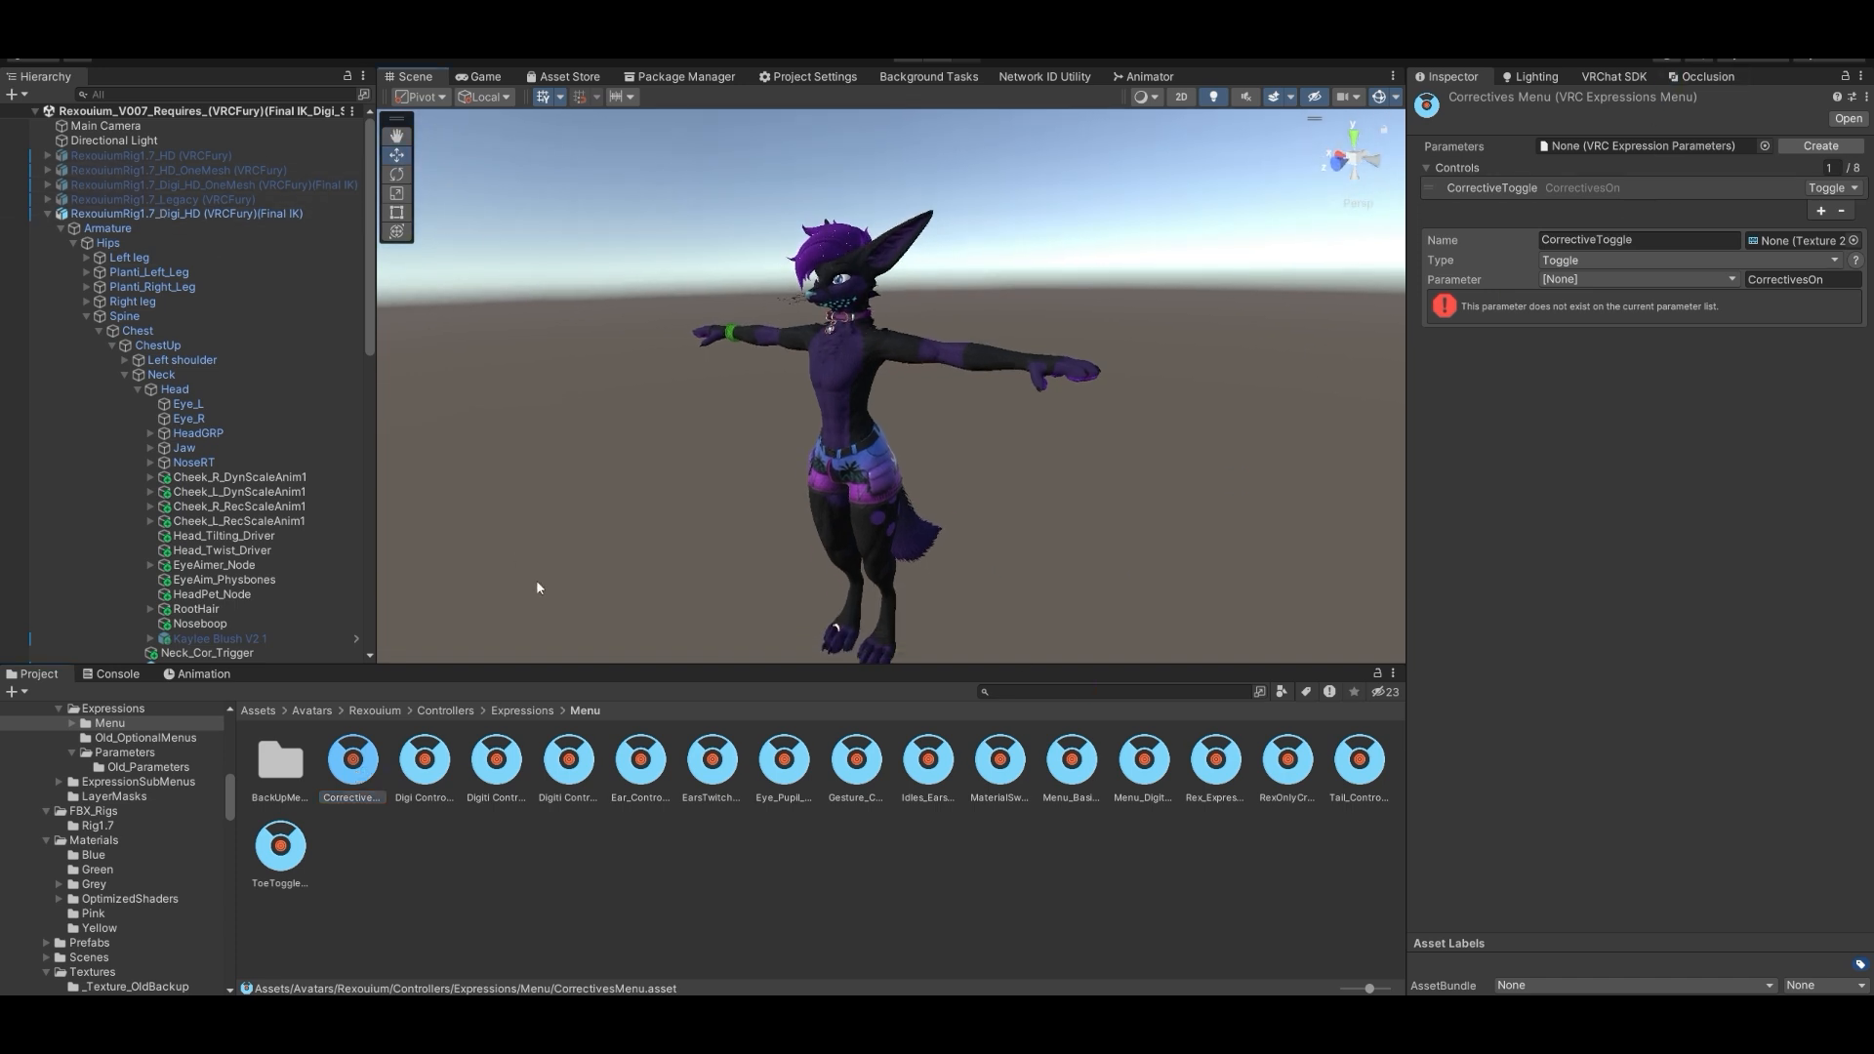
click(427, 778)
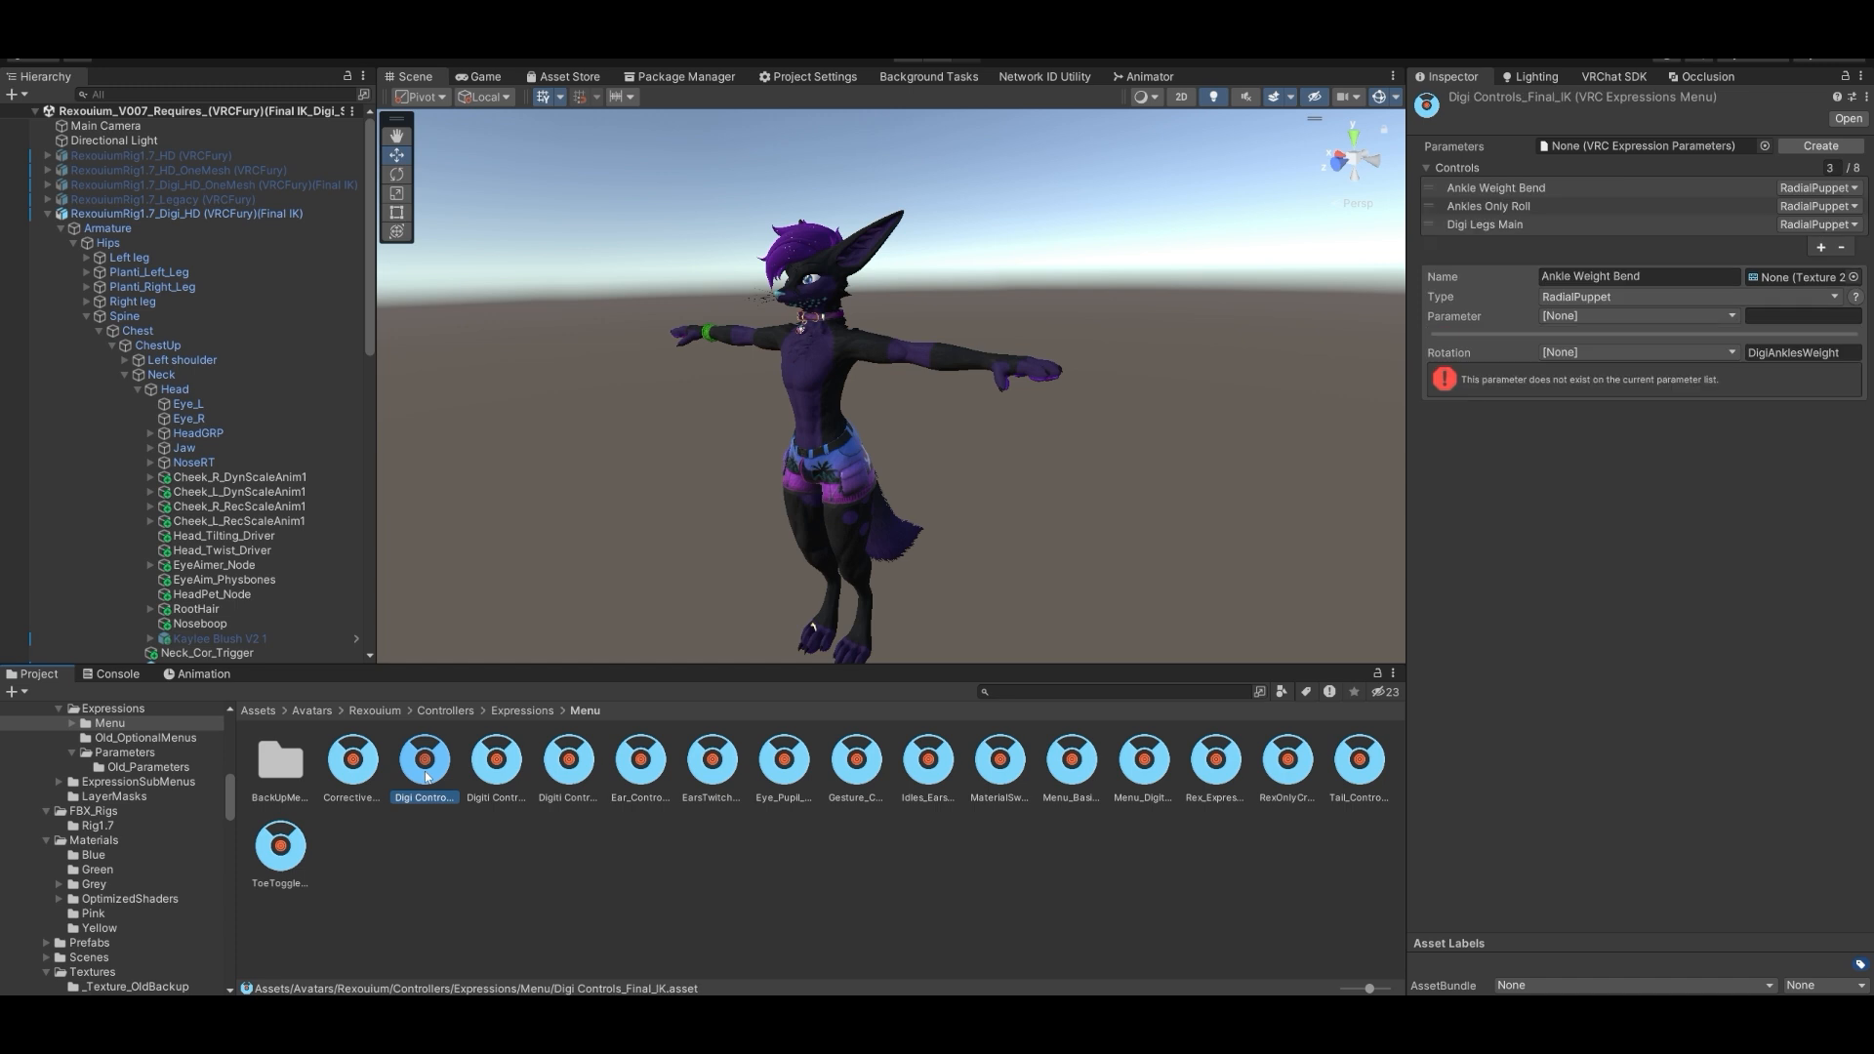
key(Right)
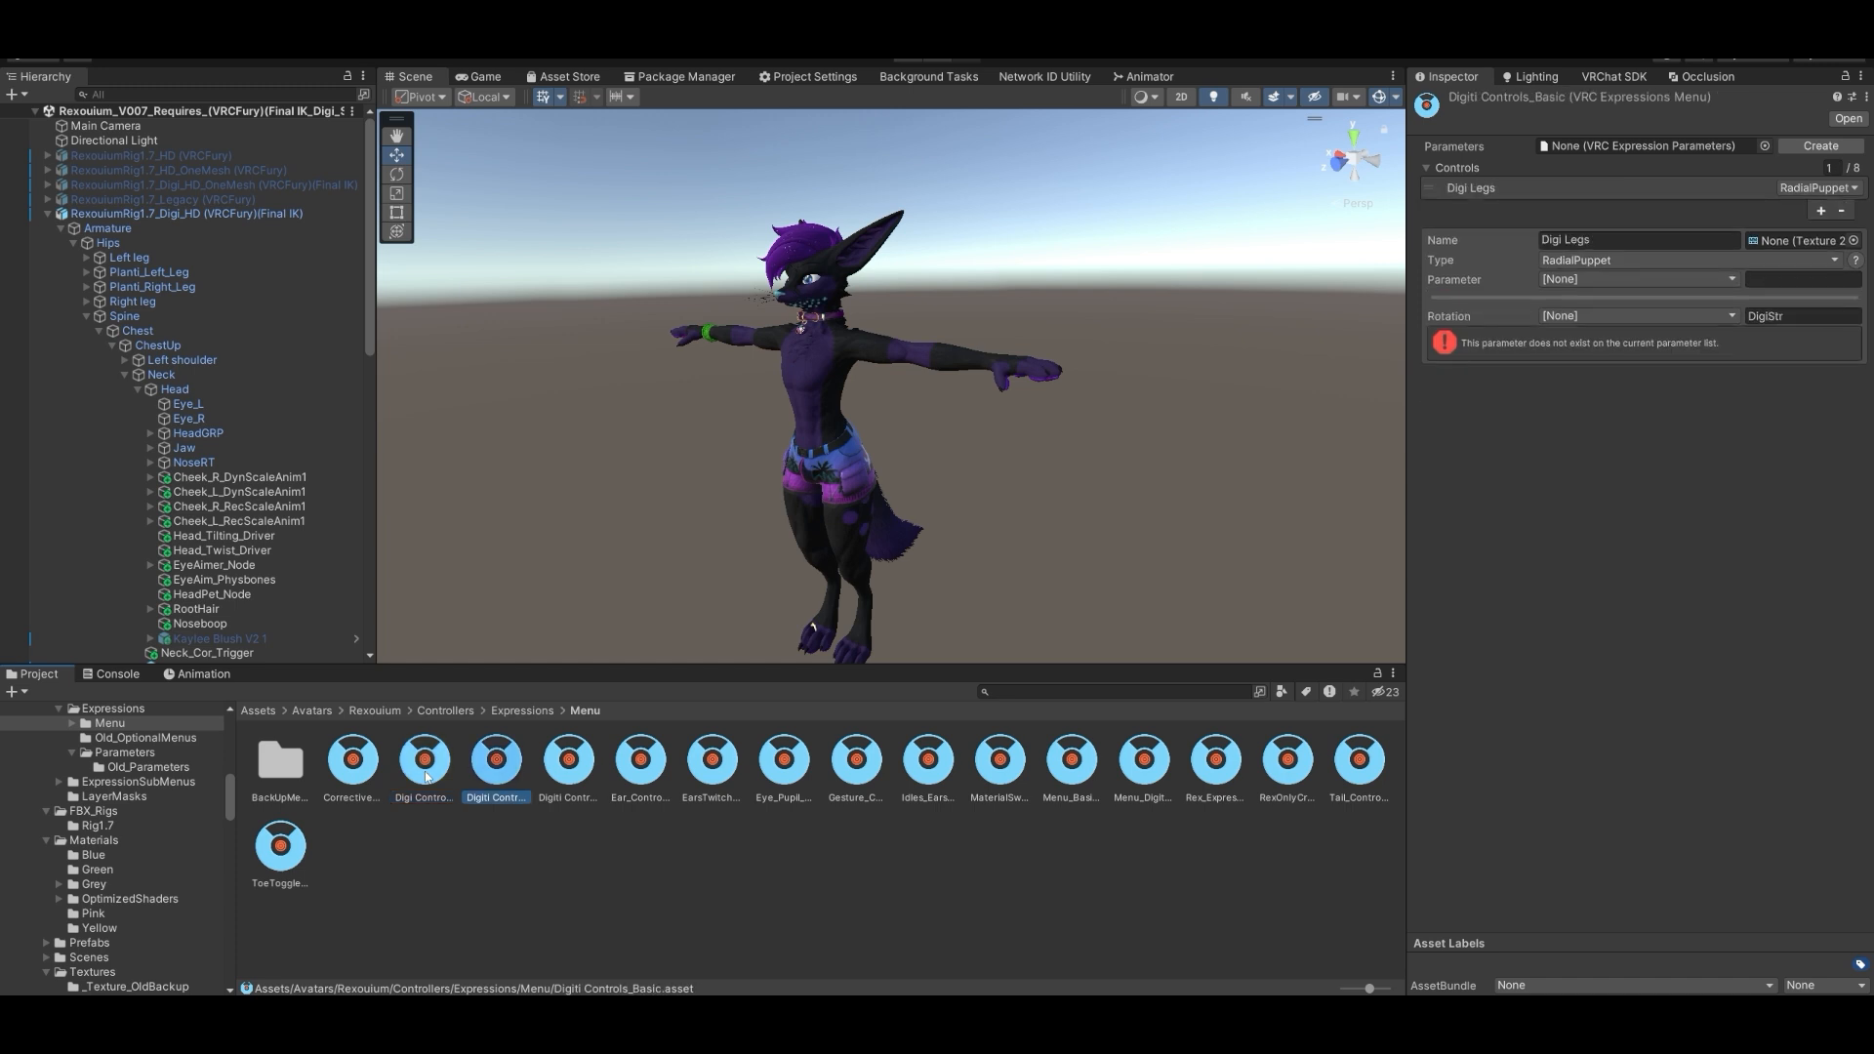
key(Left)
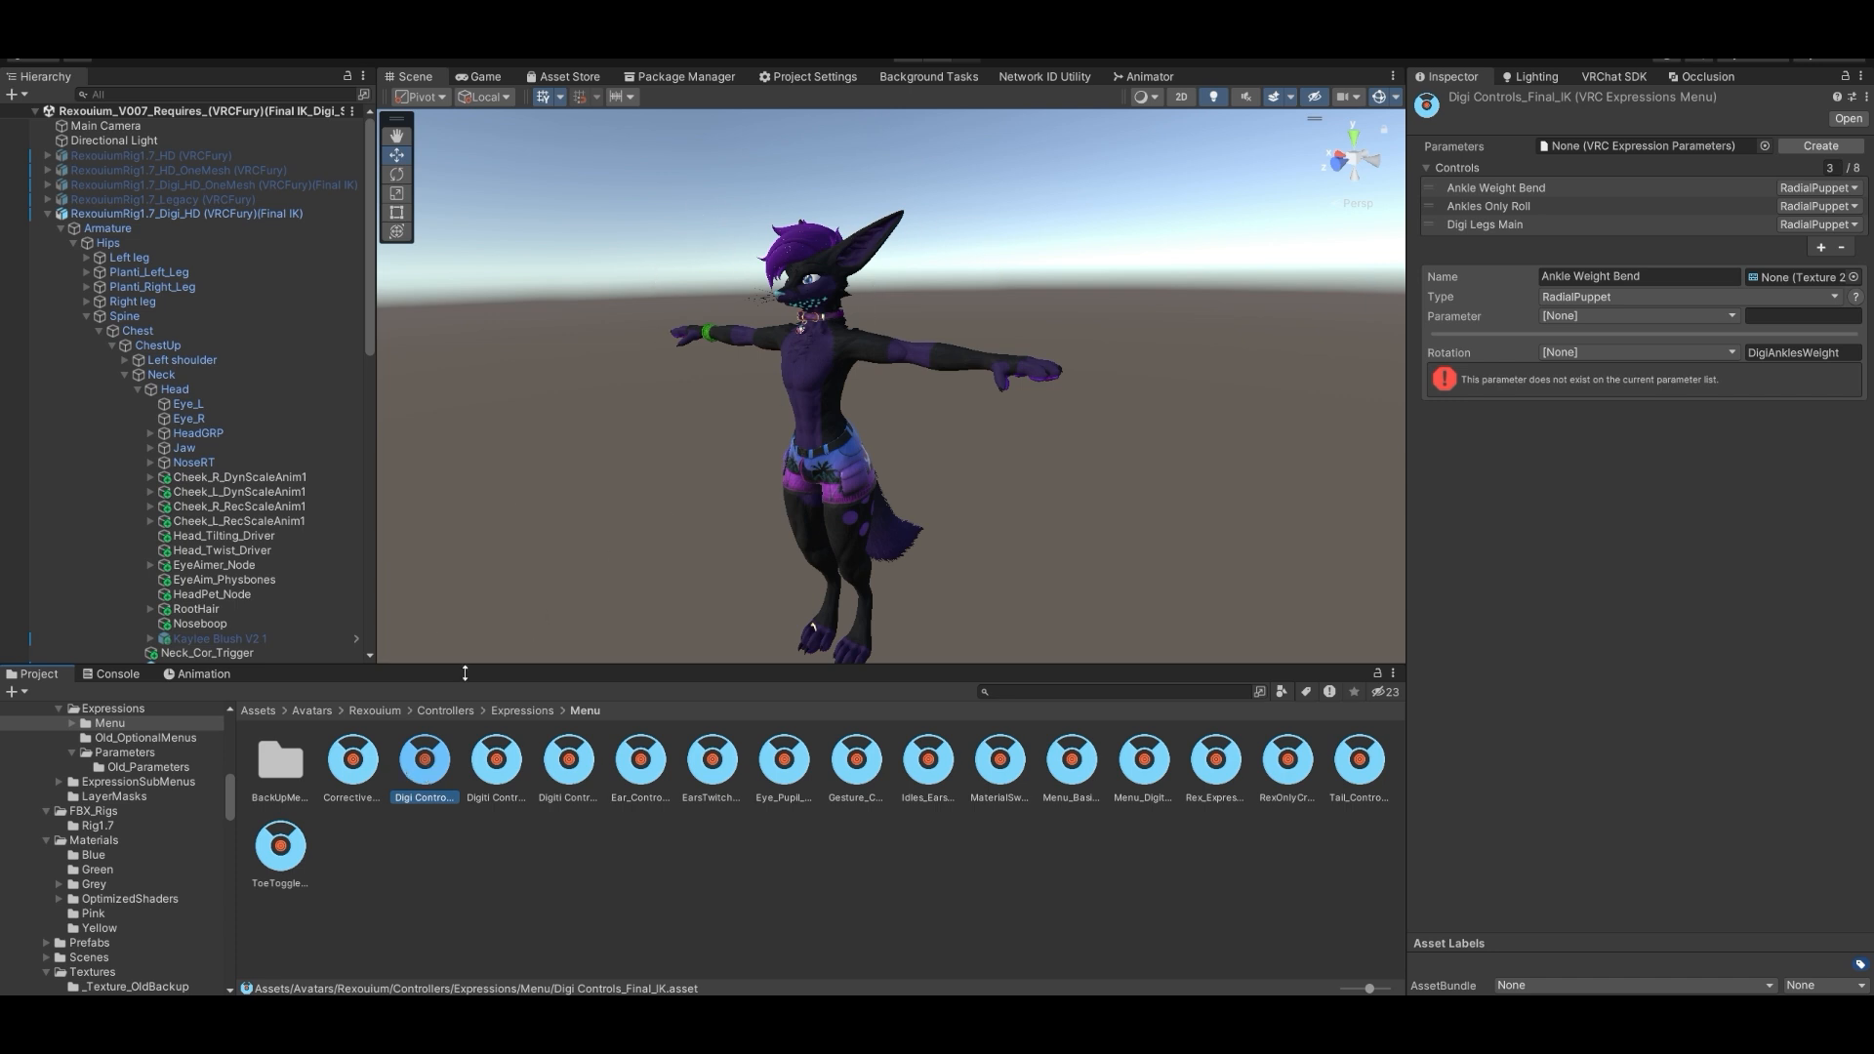
- Examine the controls of each menu asset in the folder, from CorrectivesMenu through Menu_DigitiRexEmpty_JaxEditedVersion
click(349, 761)
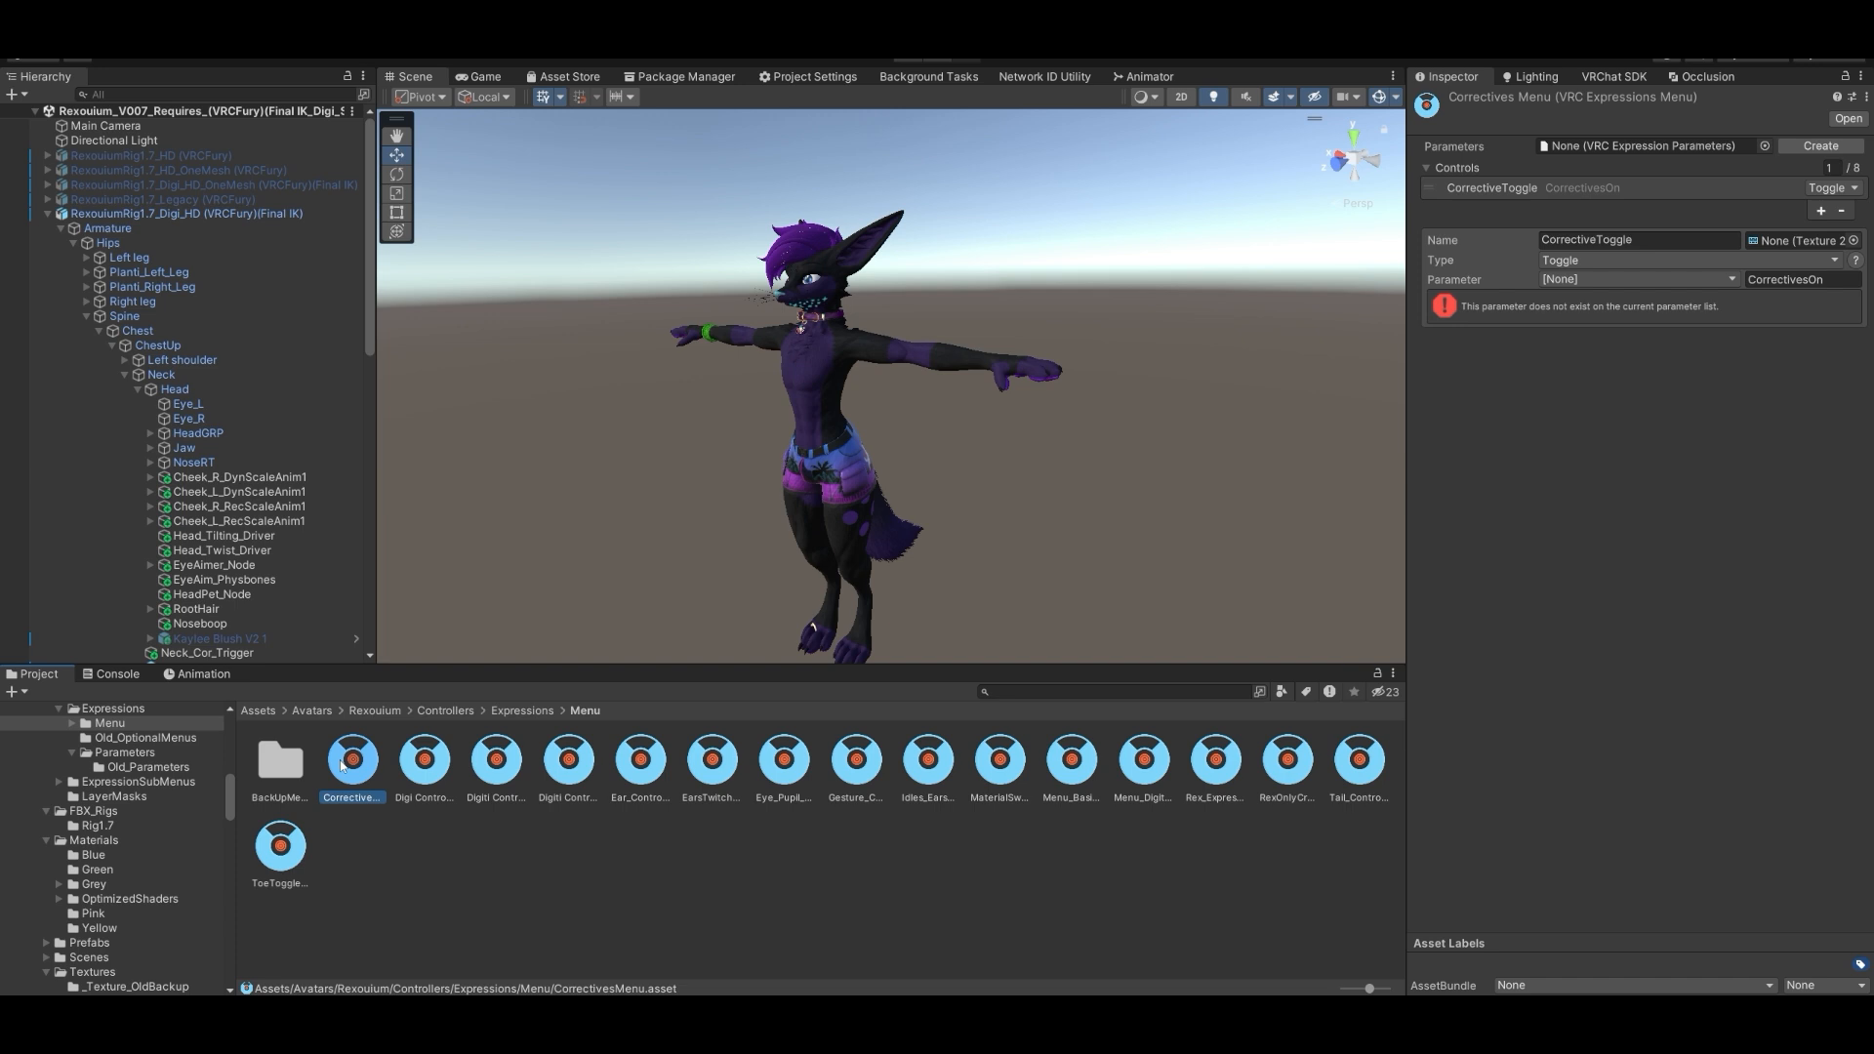
key(Right)
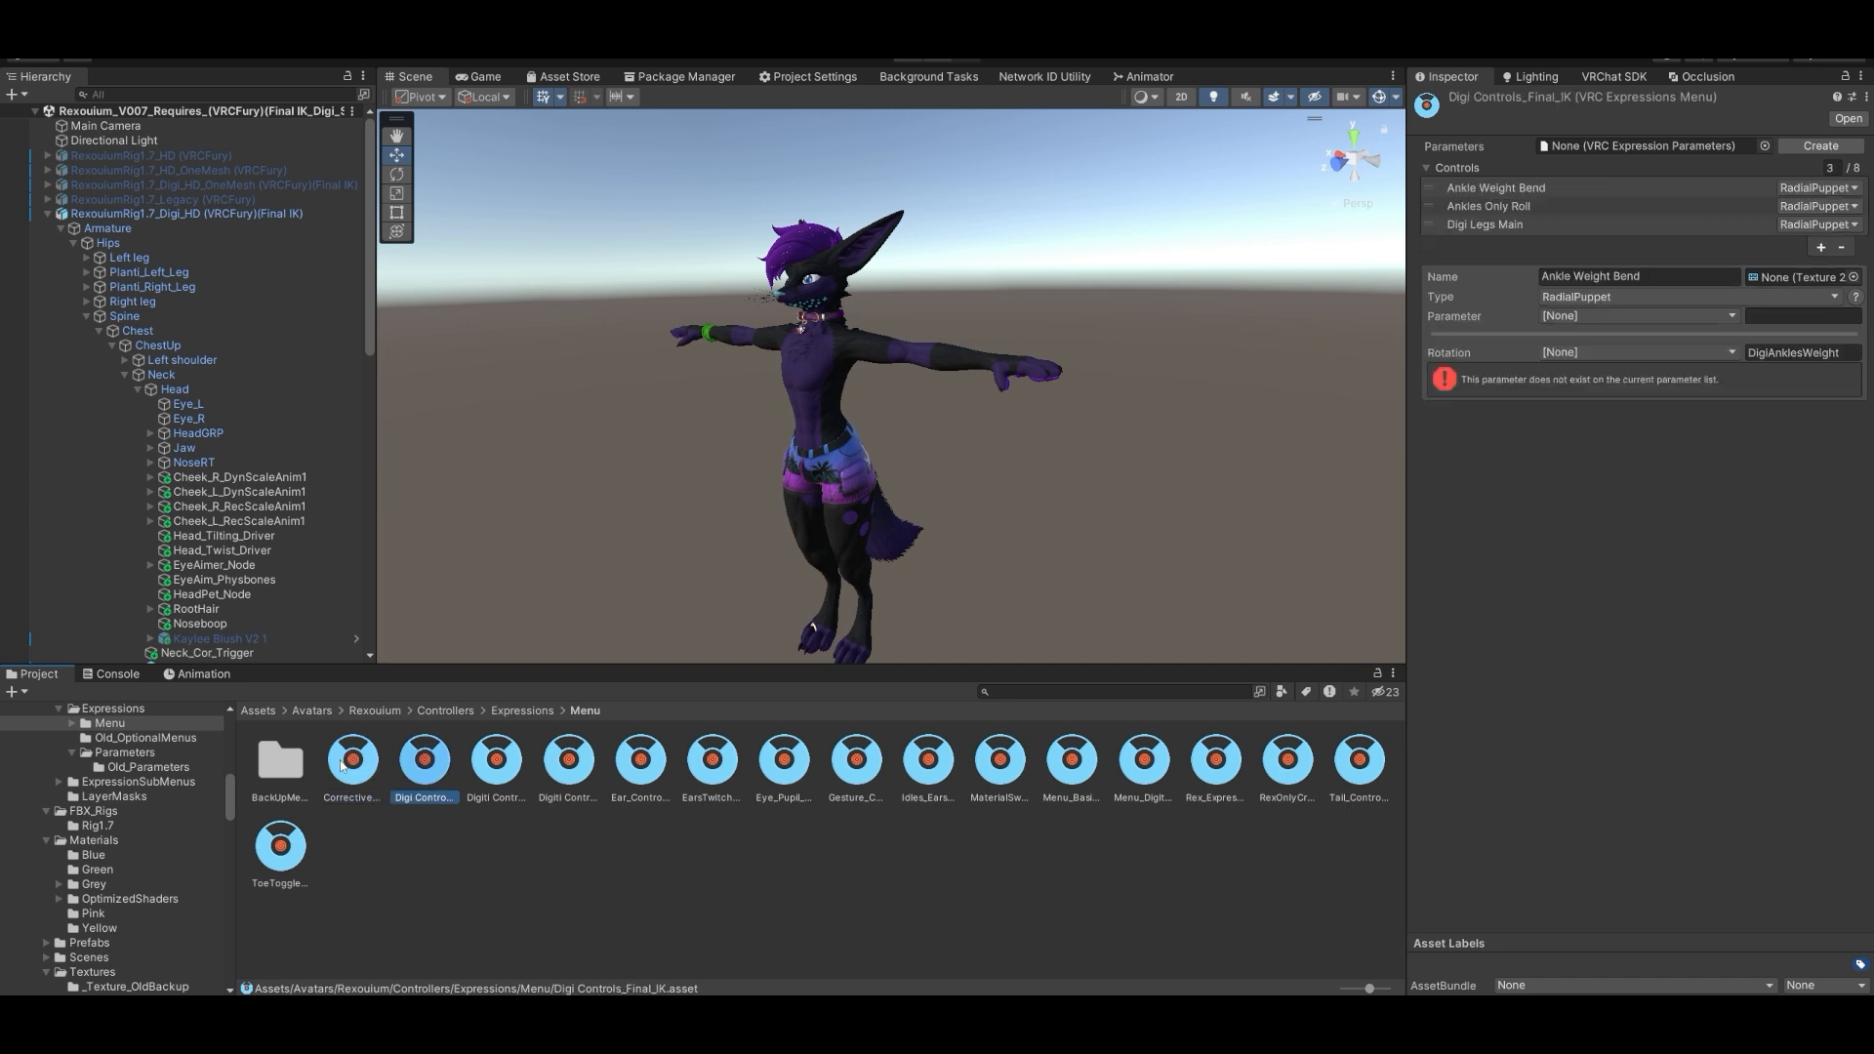
key(Right)
key(Right)
key(Right)
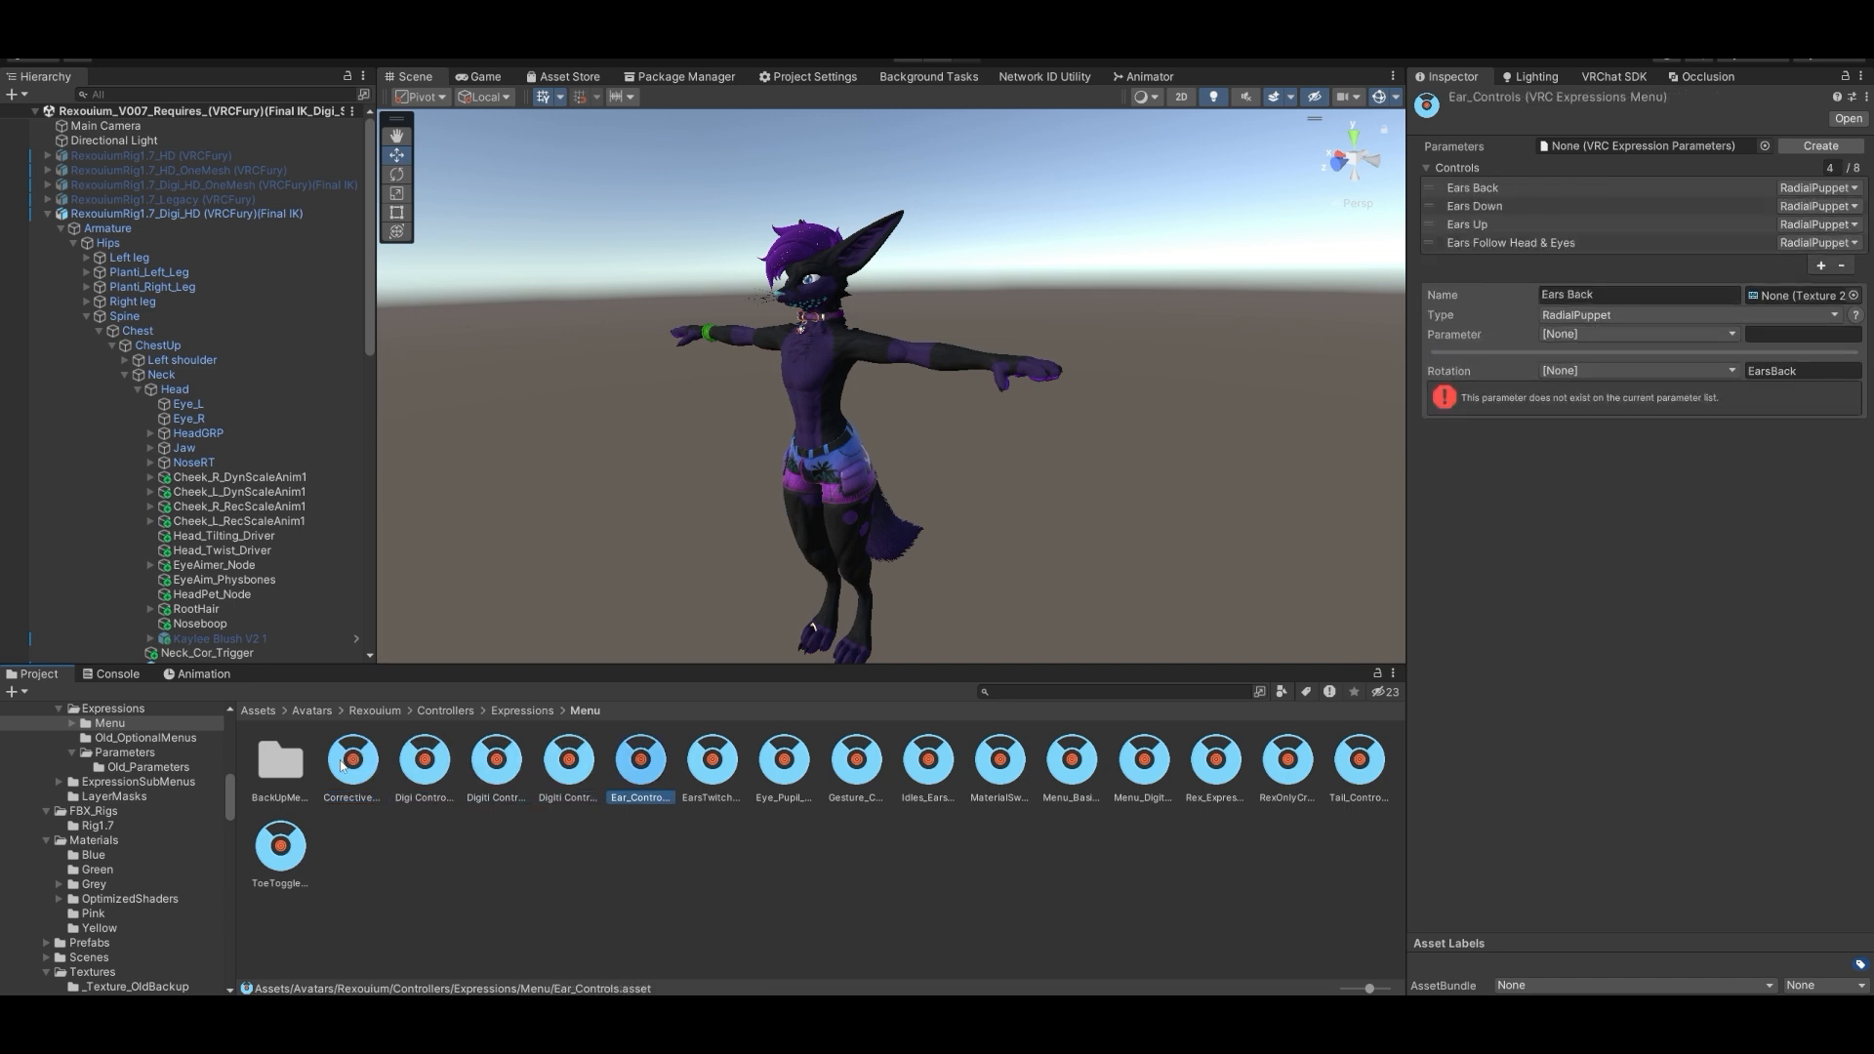
key(Right)
key(Right)
key(Right)
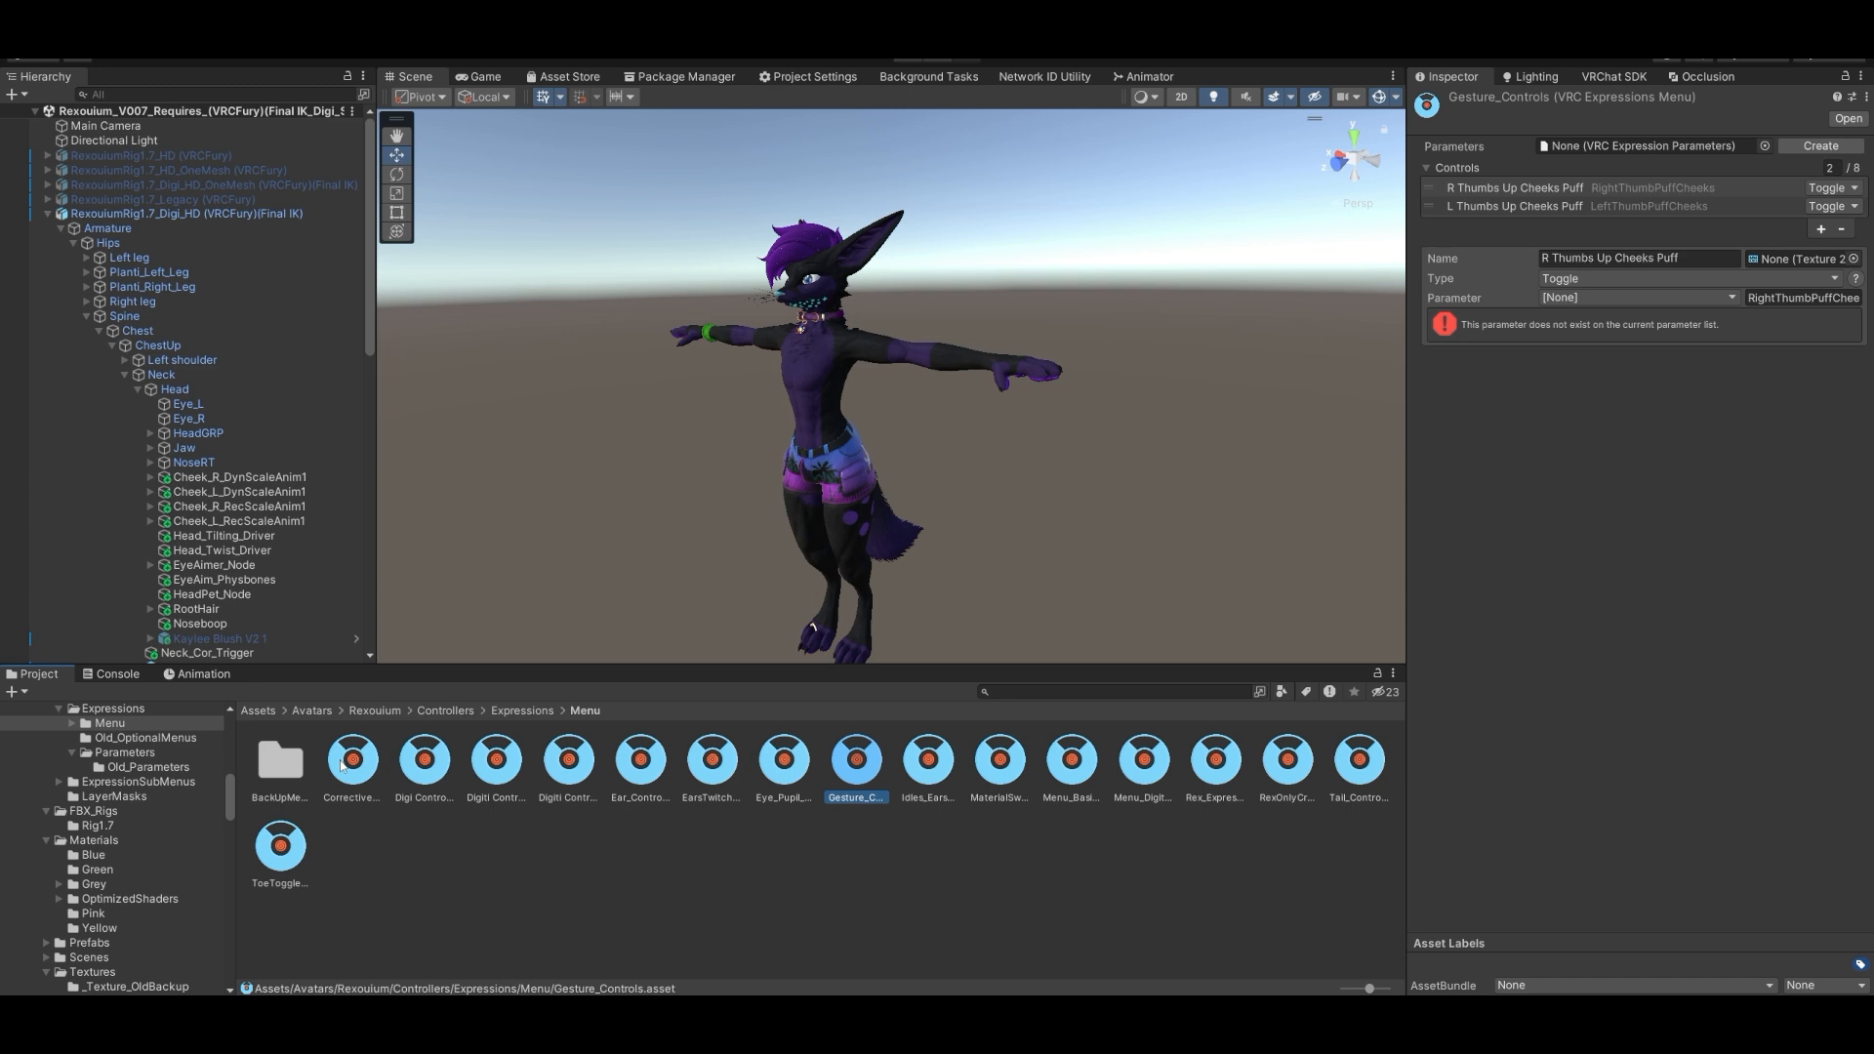
key(Right)
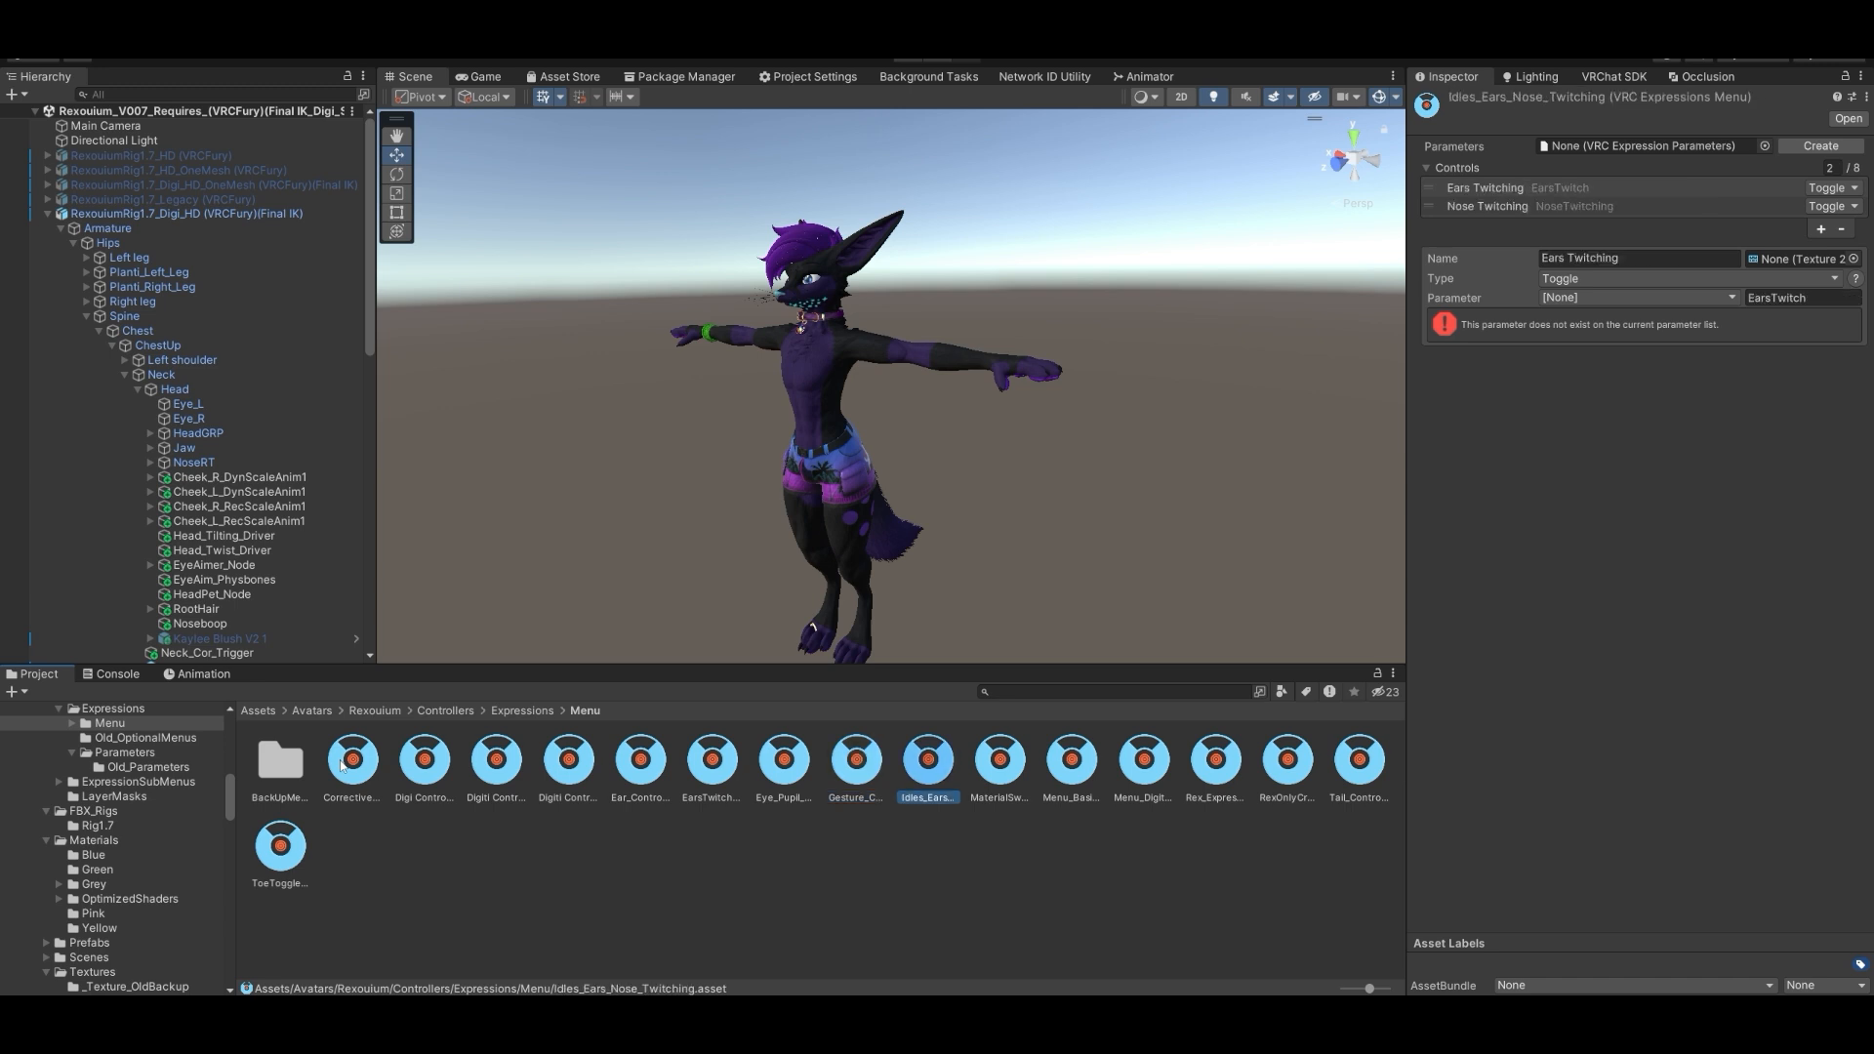
key(Right)
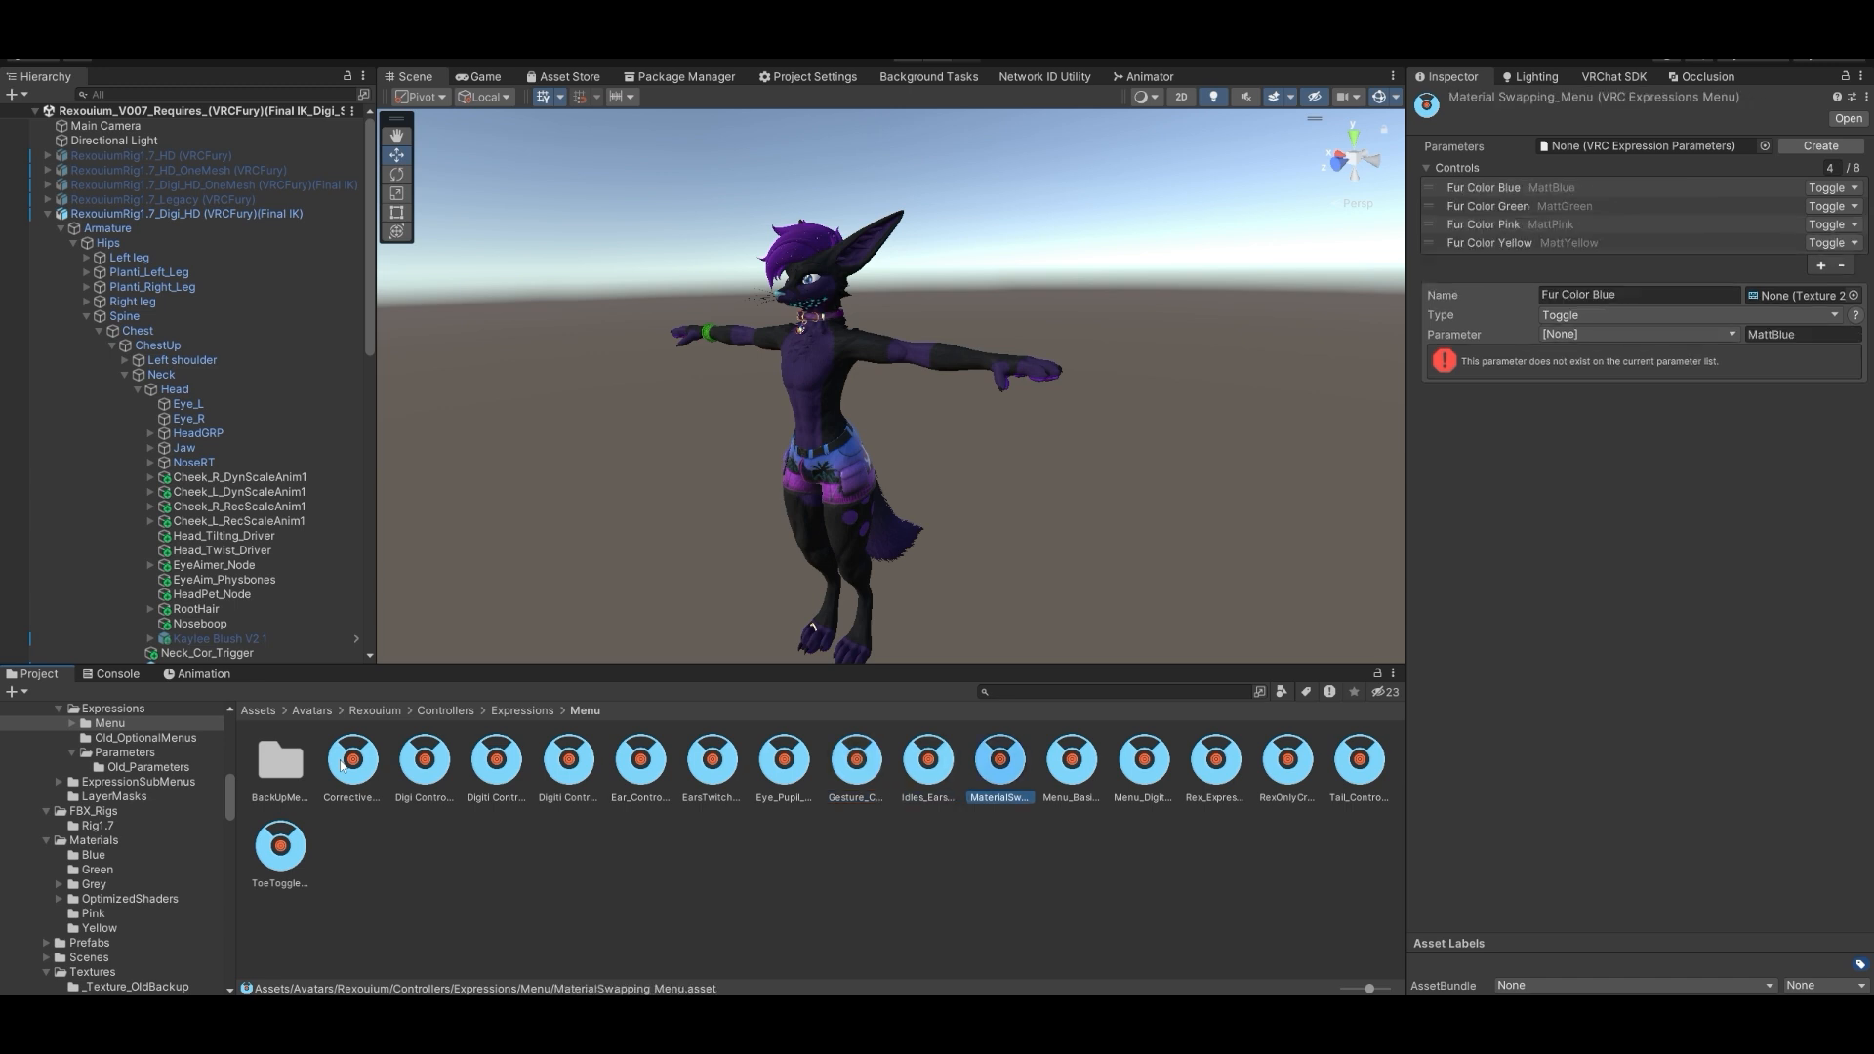
key(Right)
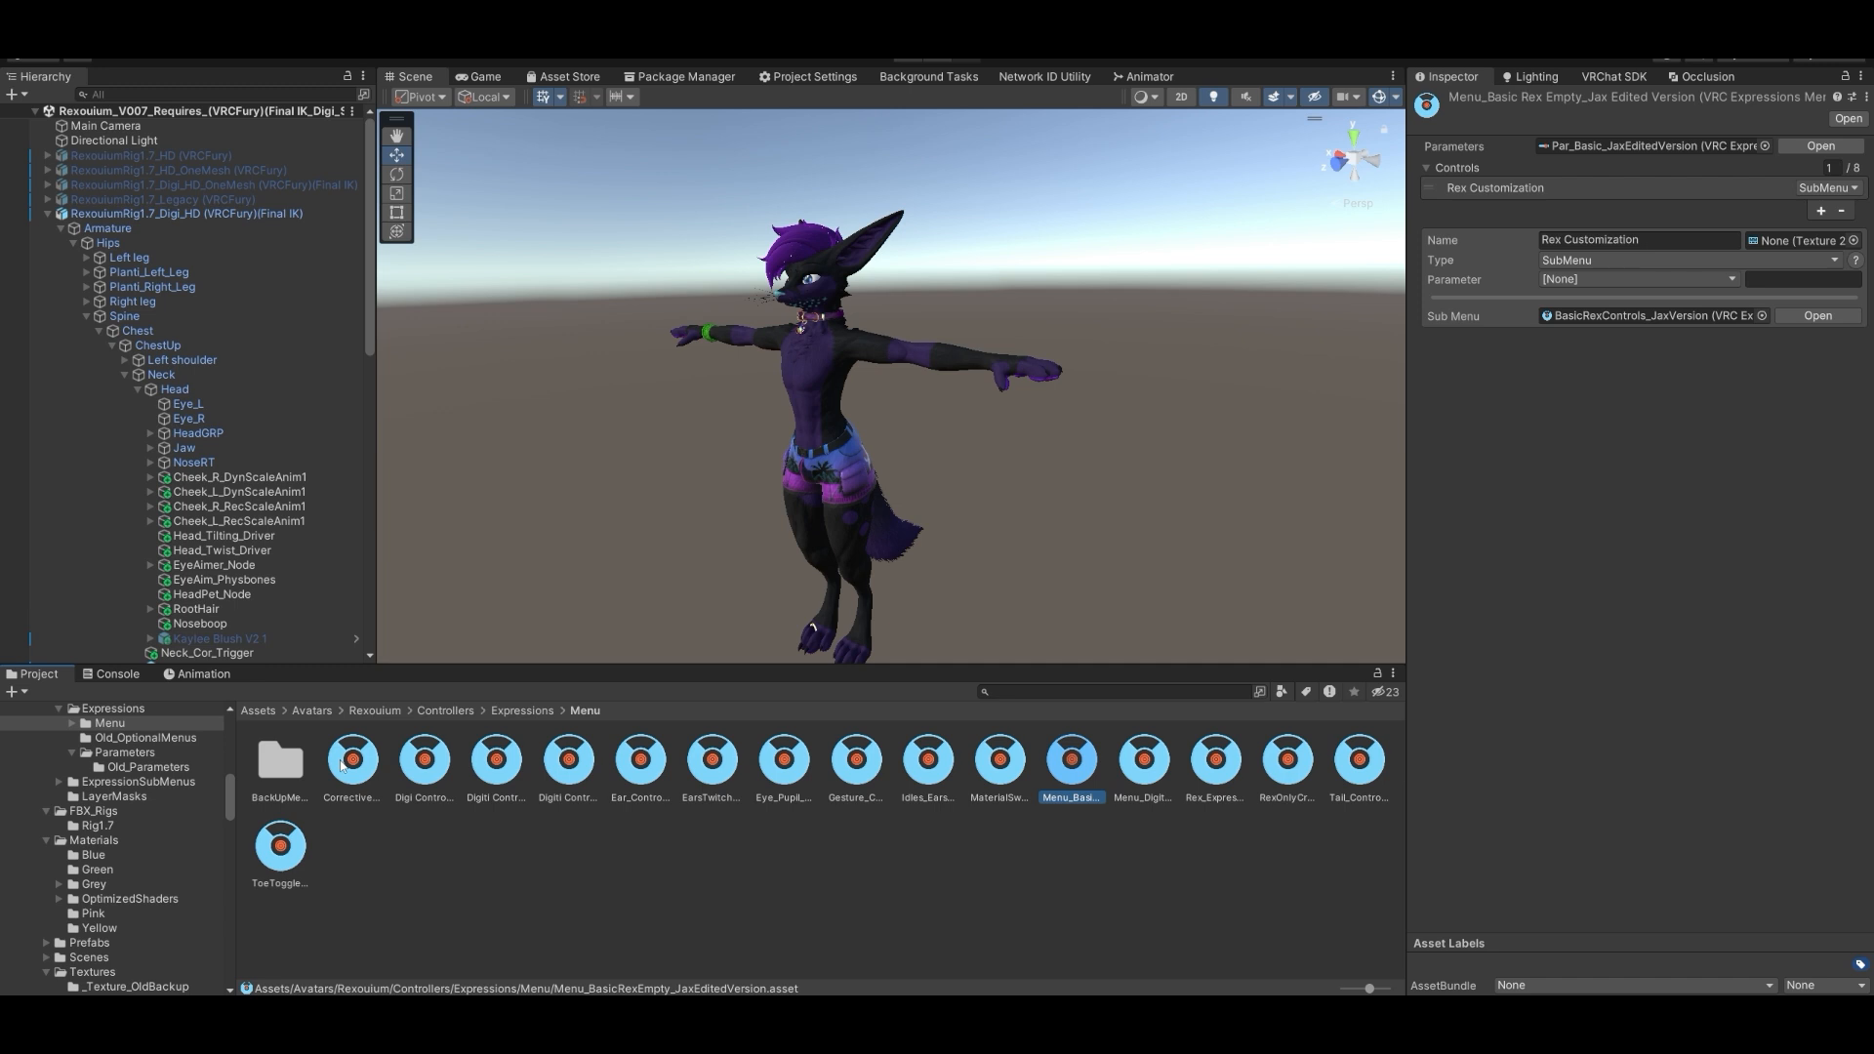
key(Right)
key(Left)
key(Right)
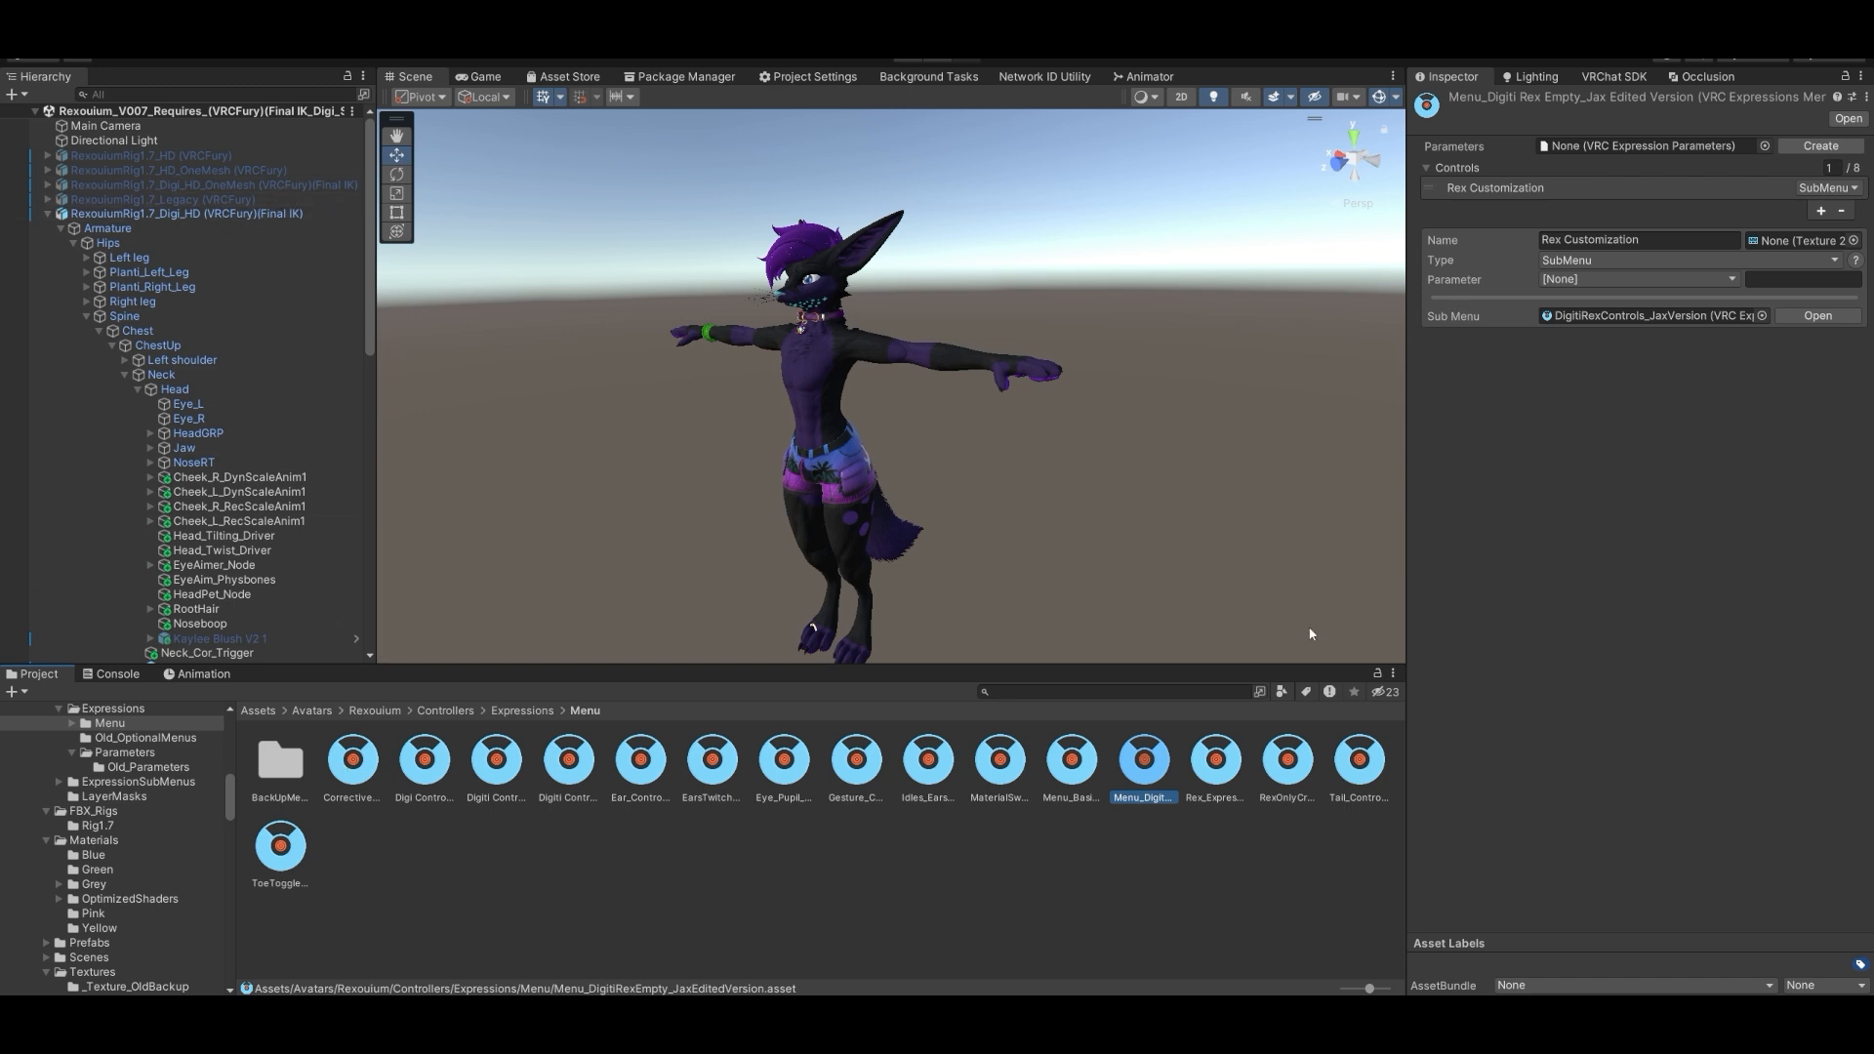
- Examine the controls of the Rex_ExpressionMenu 7, RexOnlyCredits_ExpressionMenu, Tail_Controls and ToeToggleMenu assets
click(1231, 776)
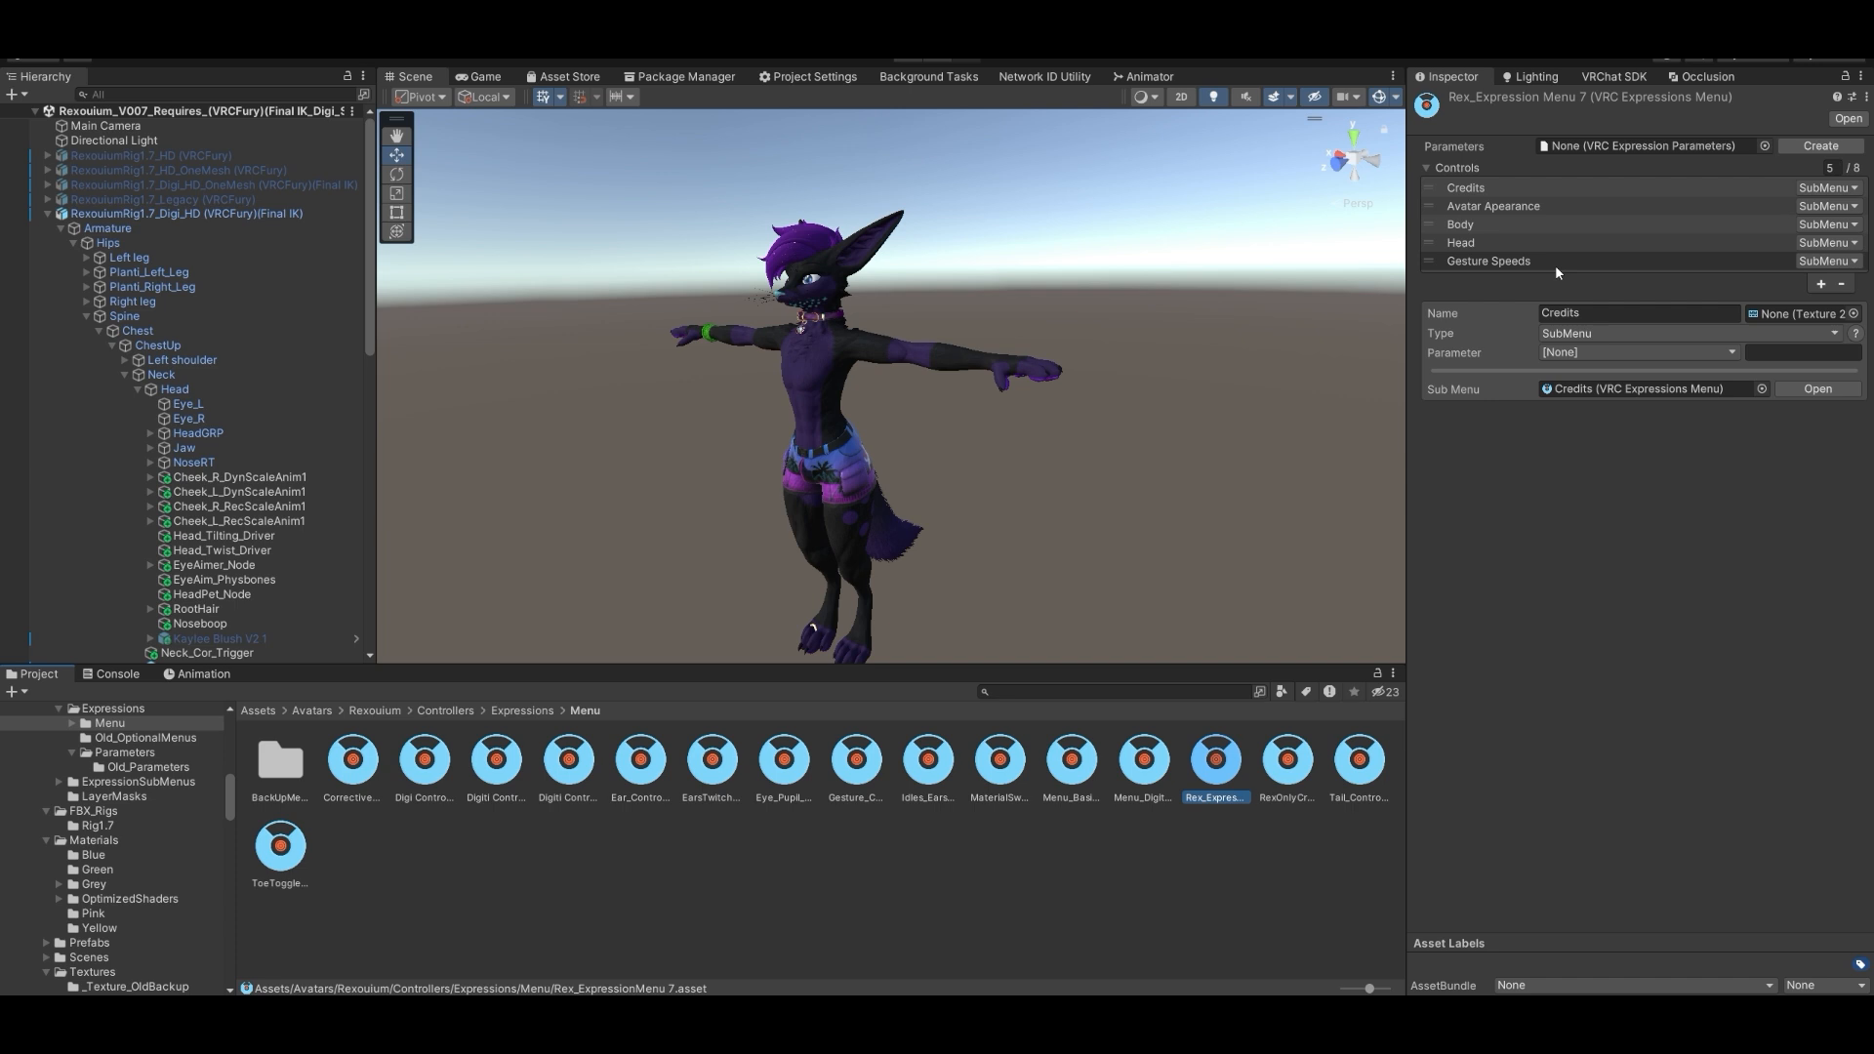
click(1276, 768)
key(Right)
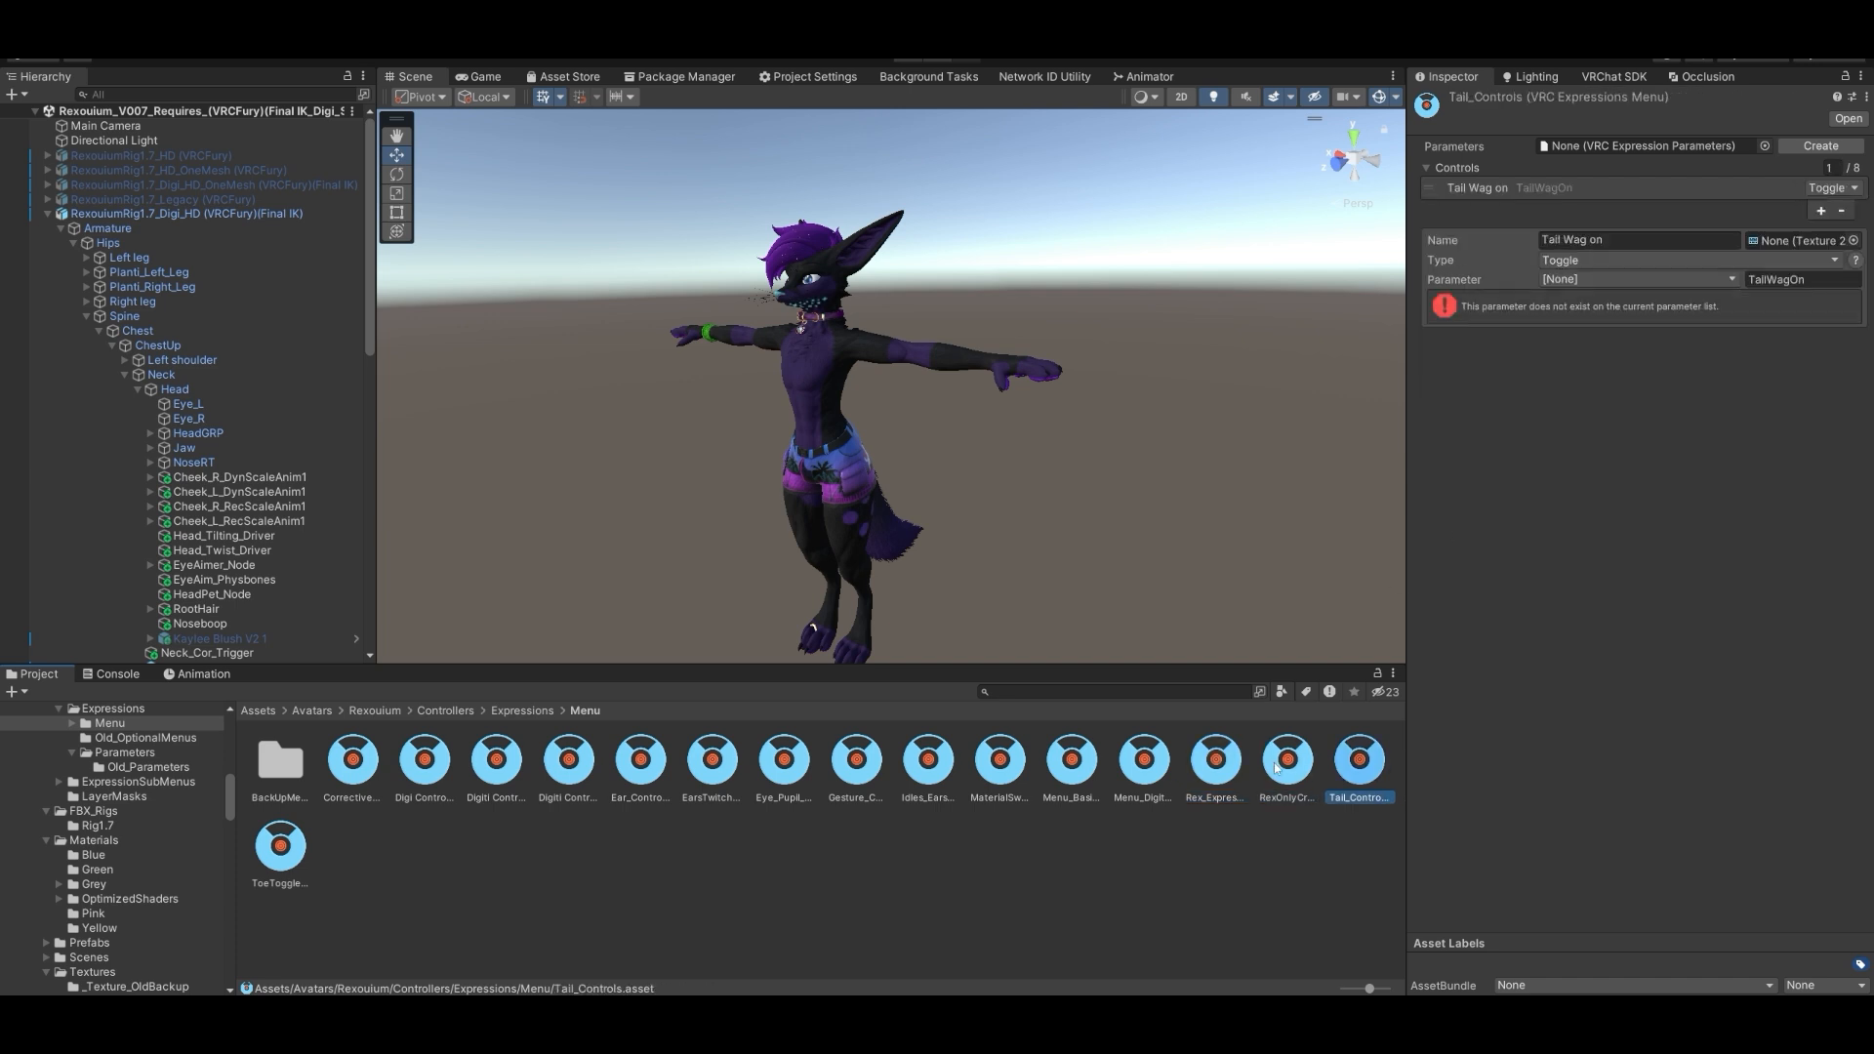
key(Right)
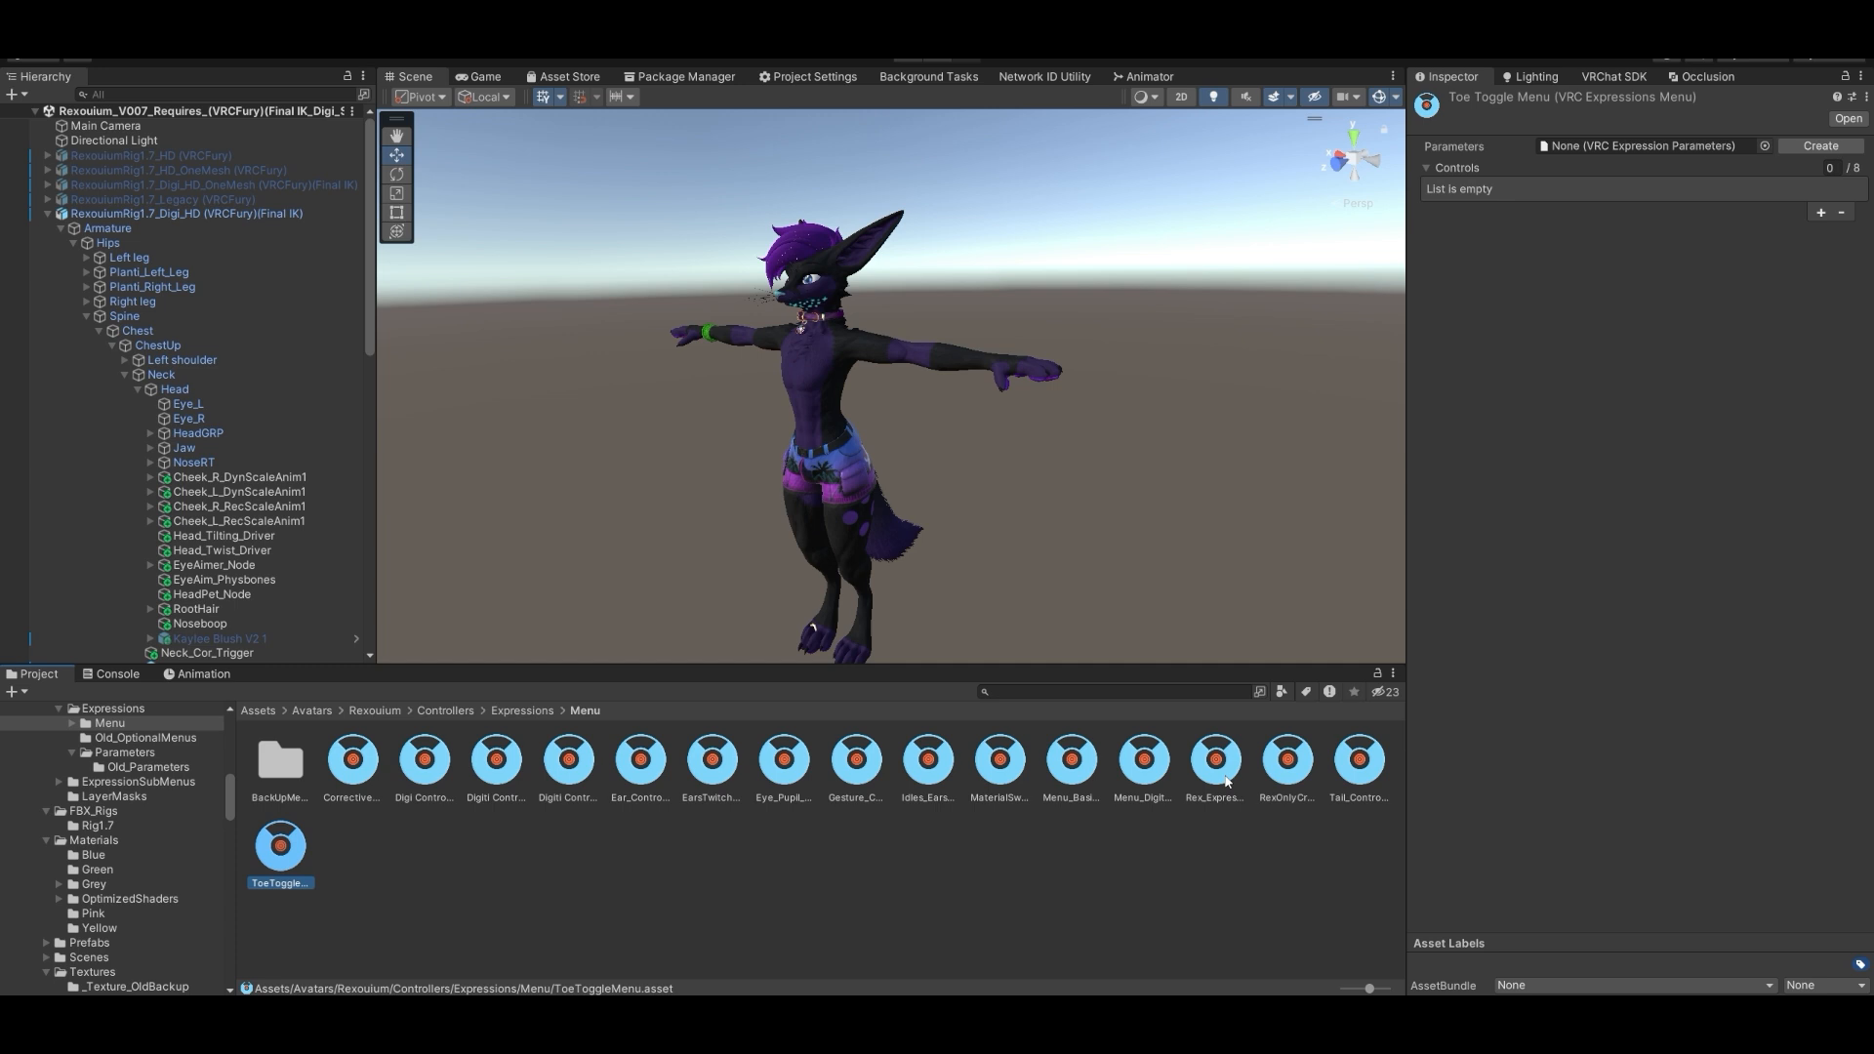
key(Left)
key(Left)
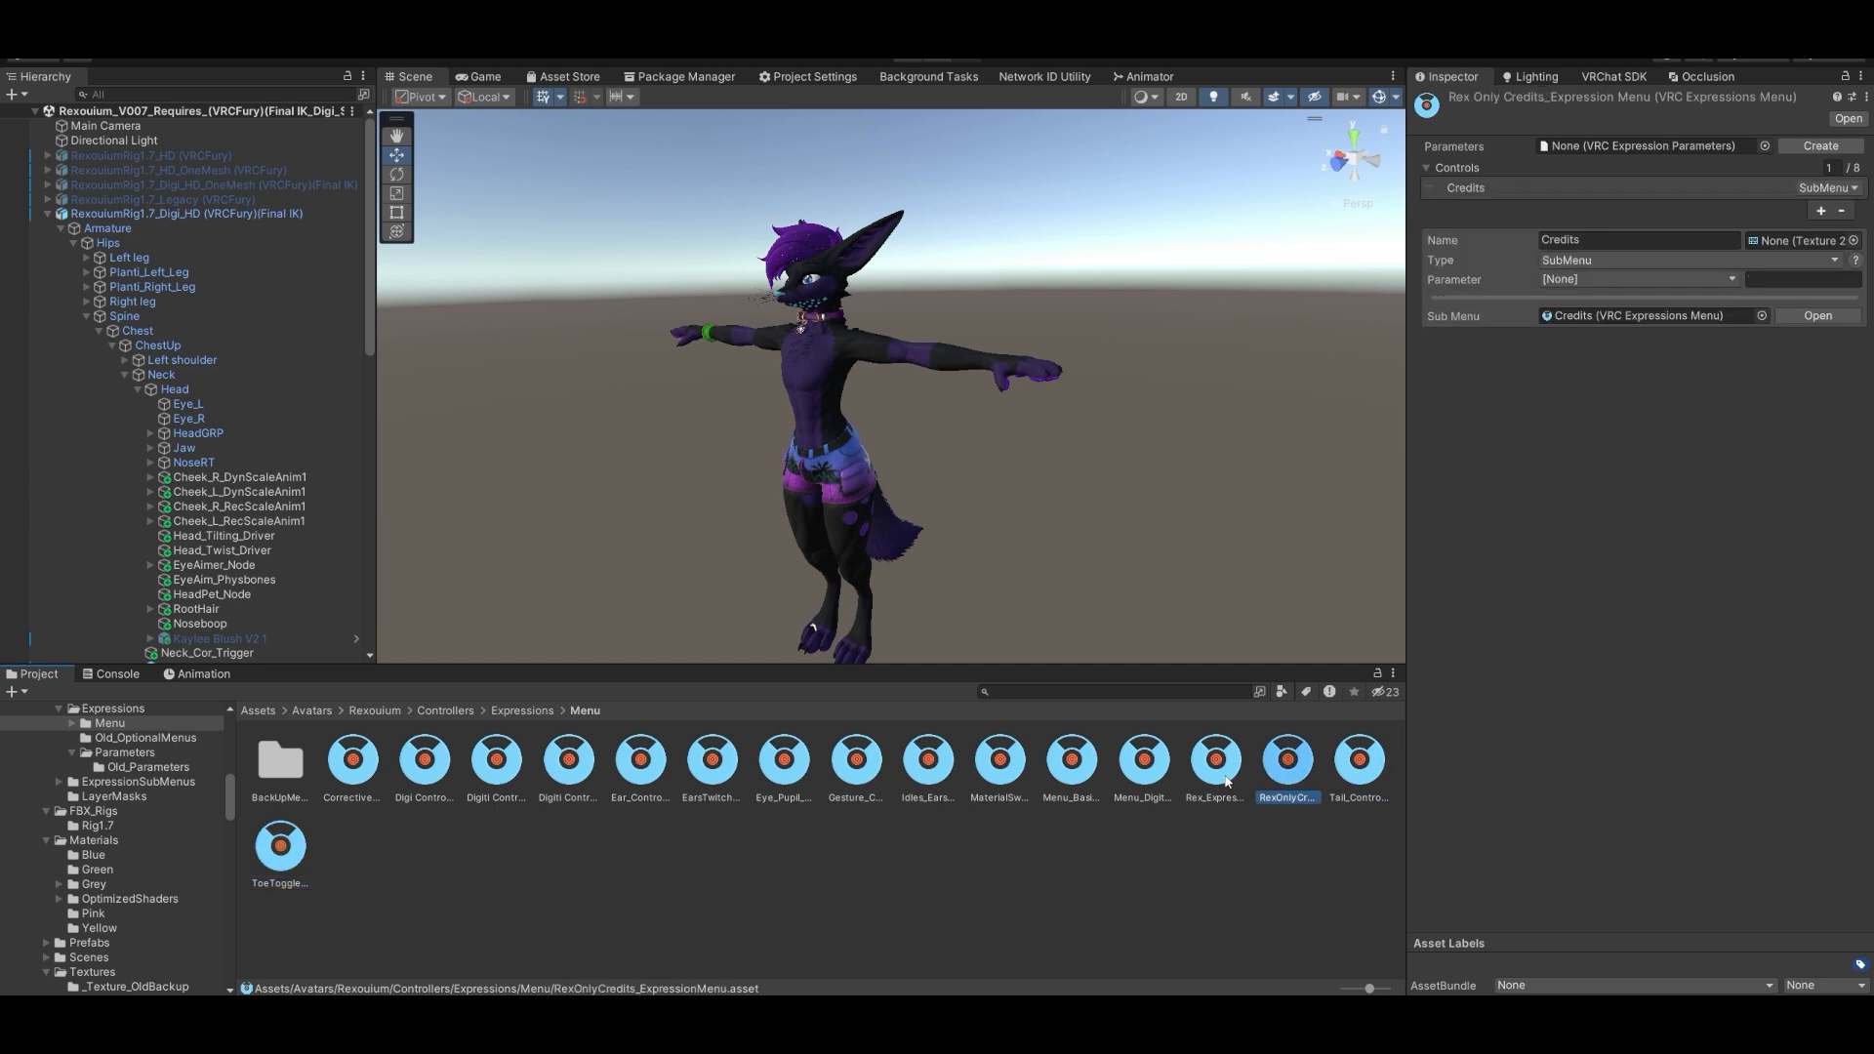
click(1227, 781)
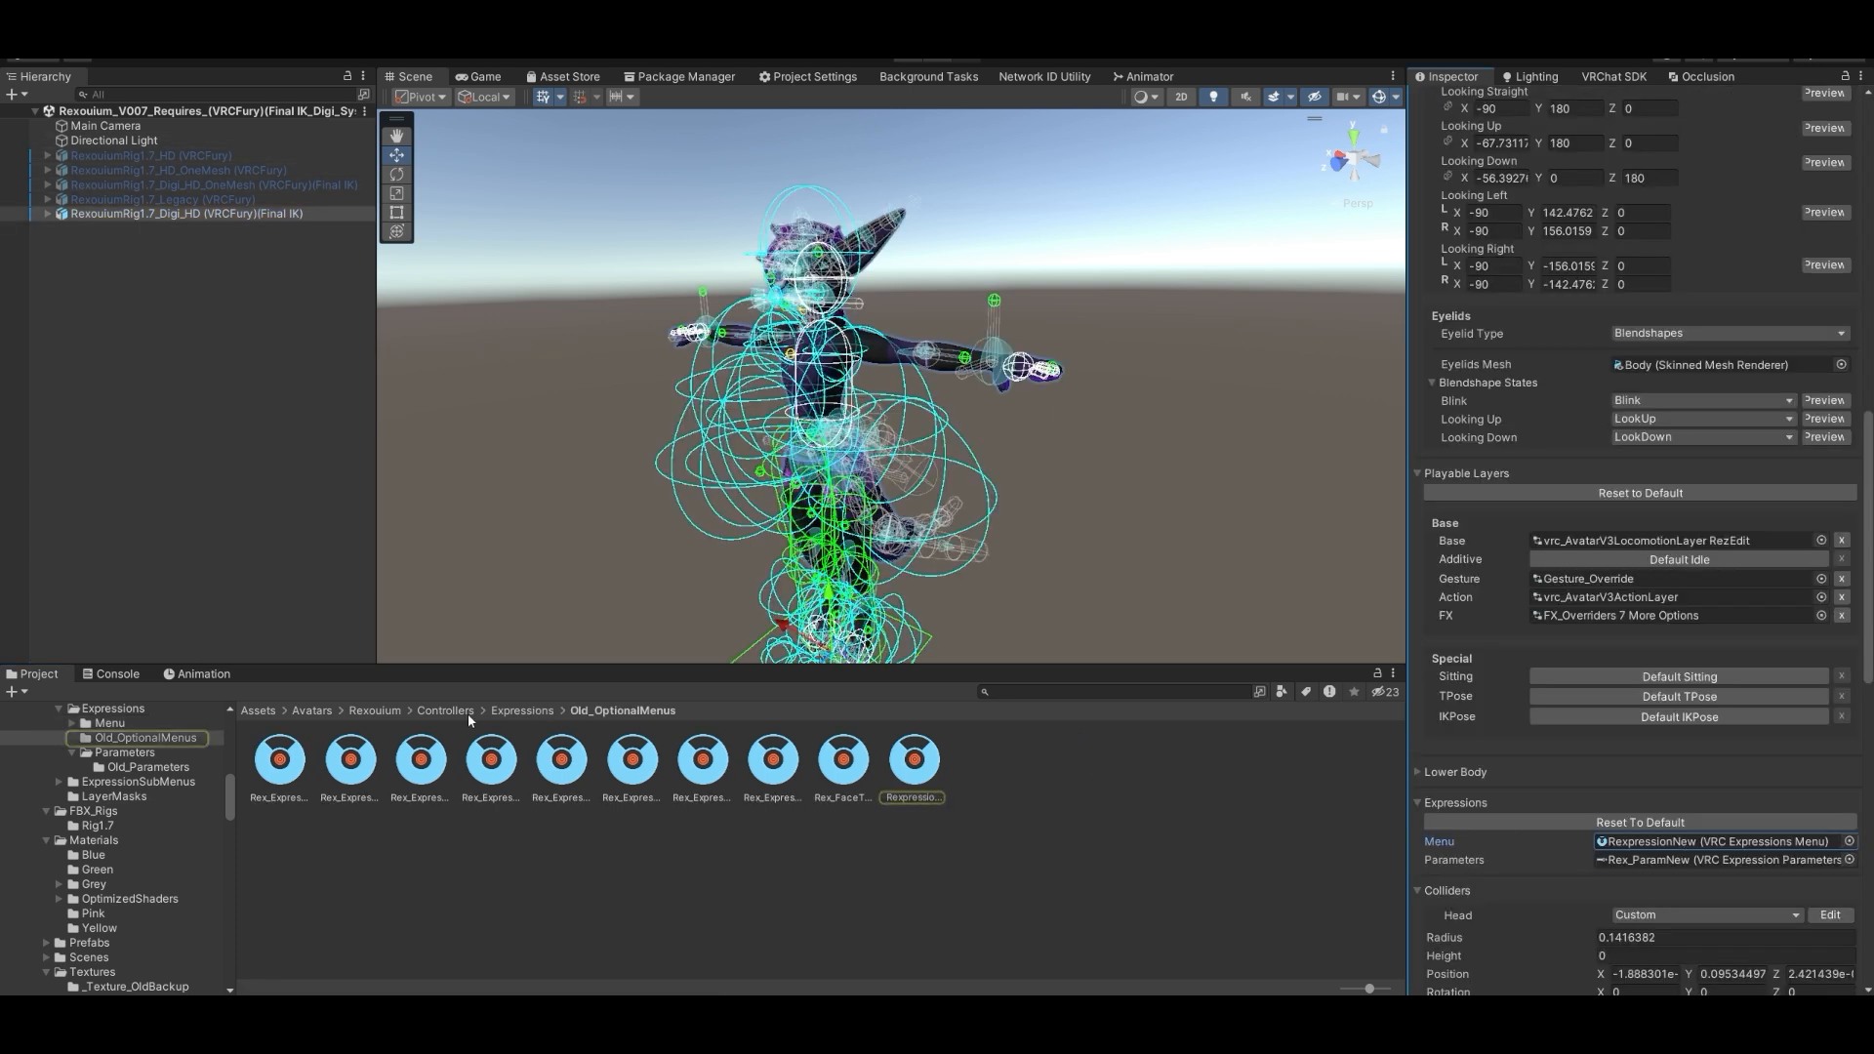
- Go to the Expressions/Menu/BackUpMenus folder and inspect the Digi Controls 1 menu asset
click(522, 714)
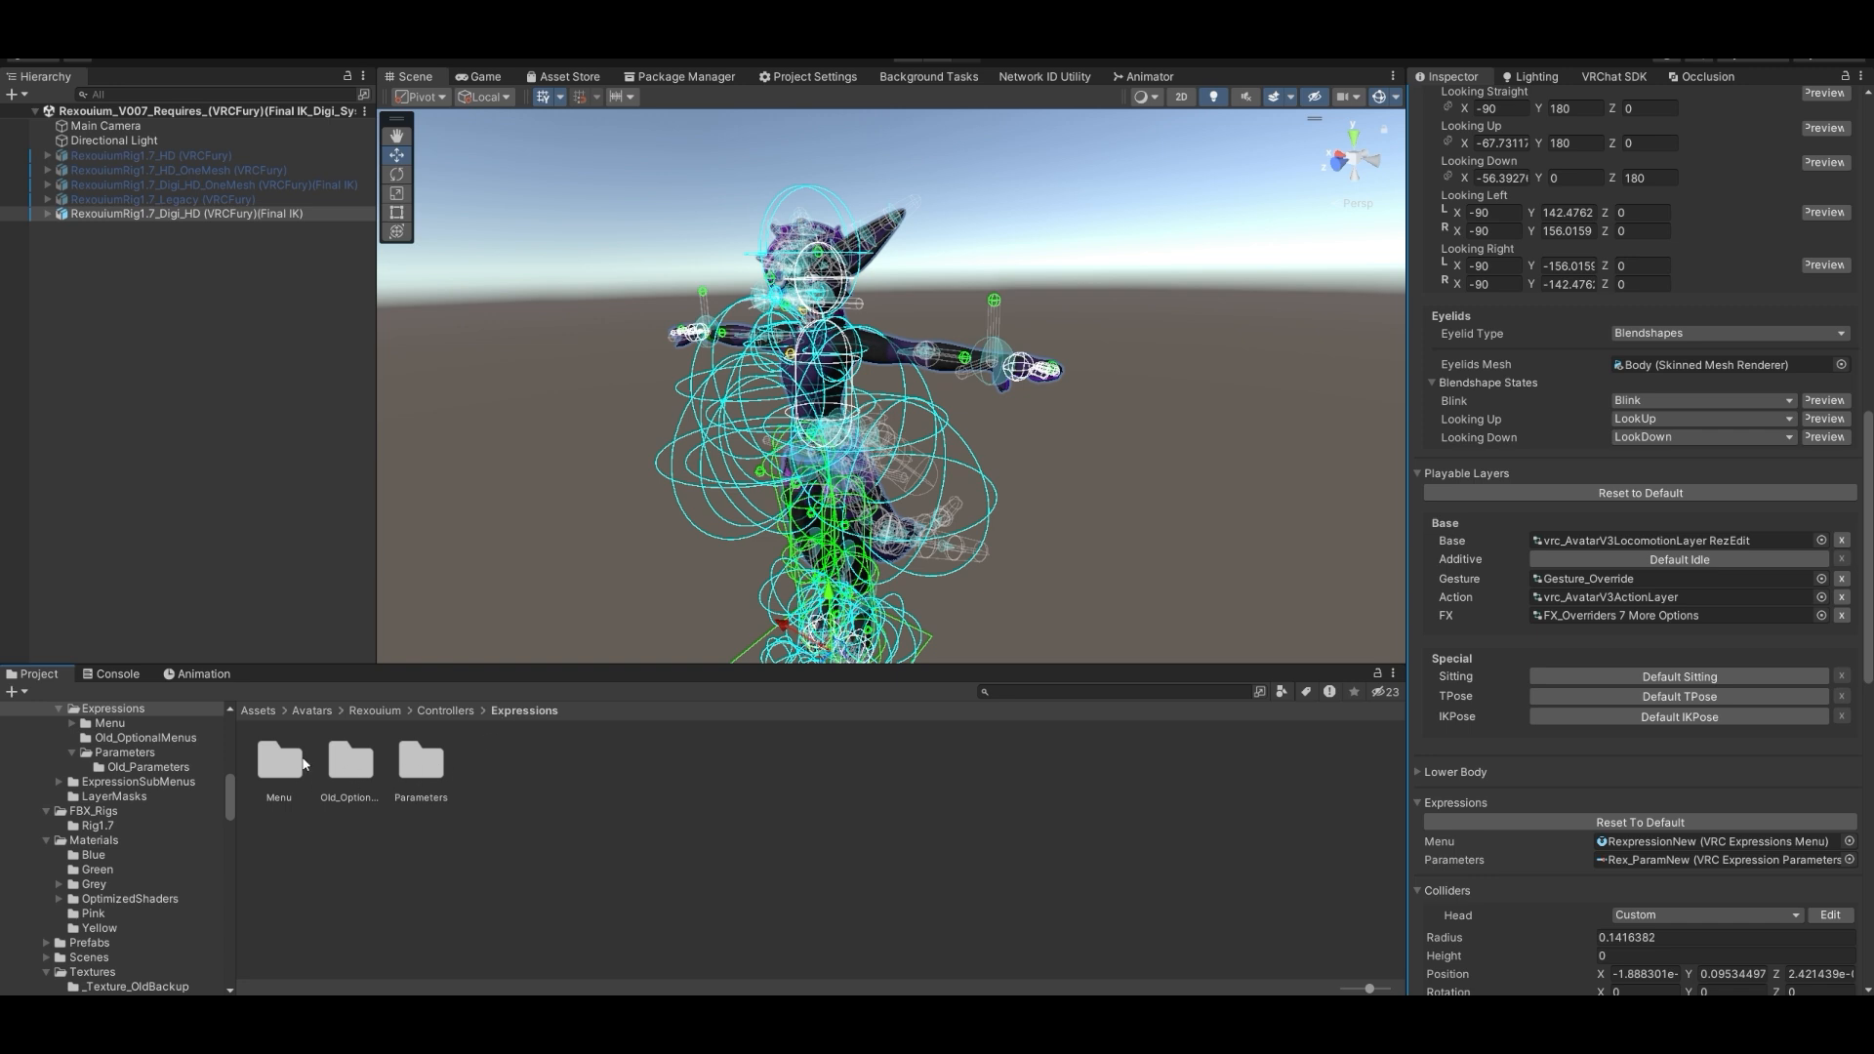
double_click(280, 763)
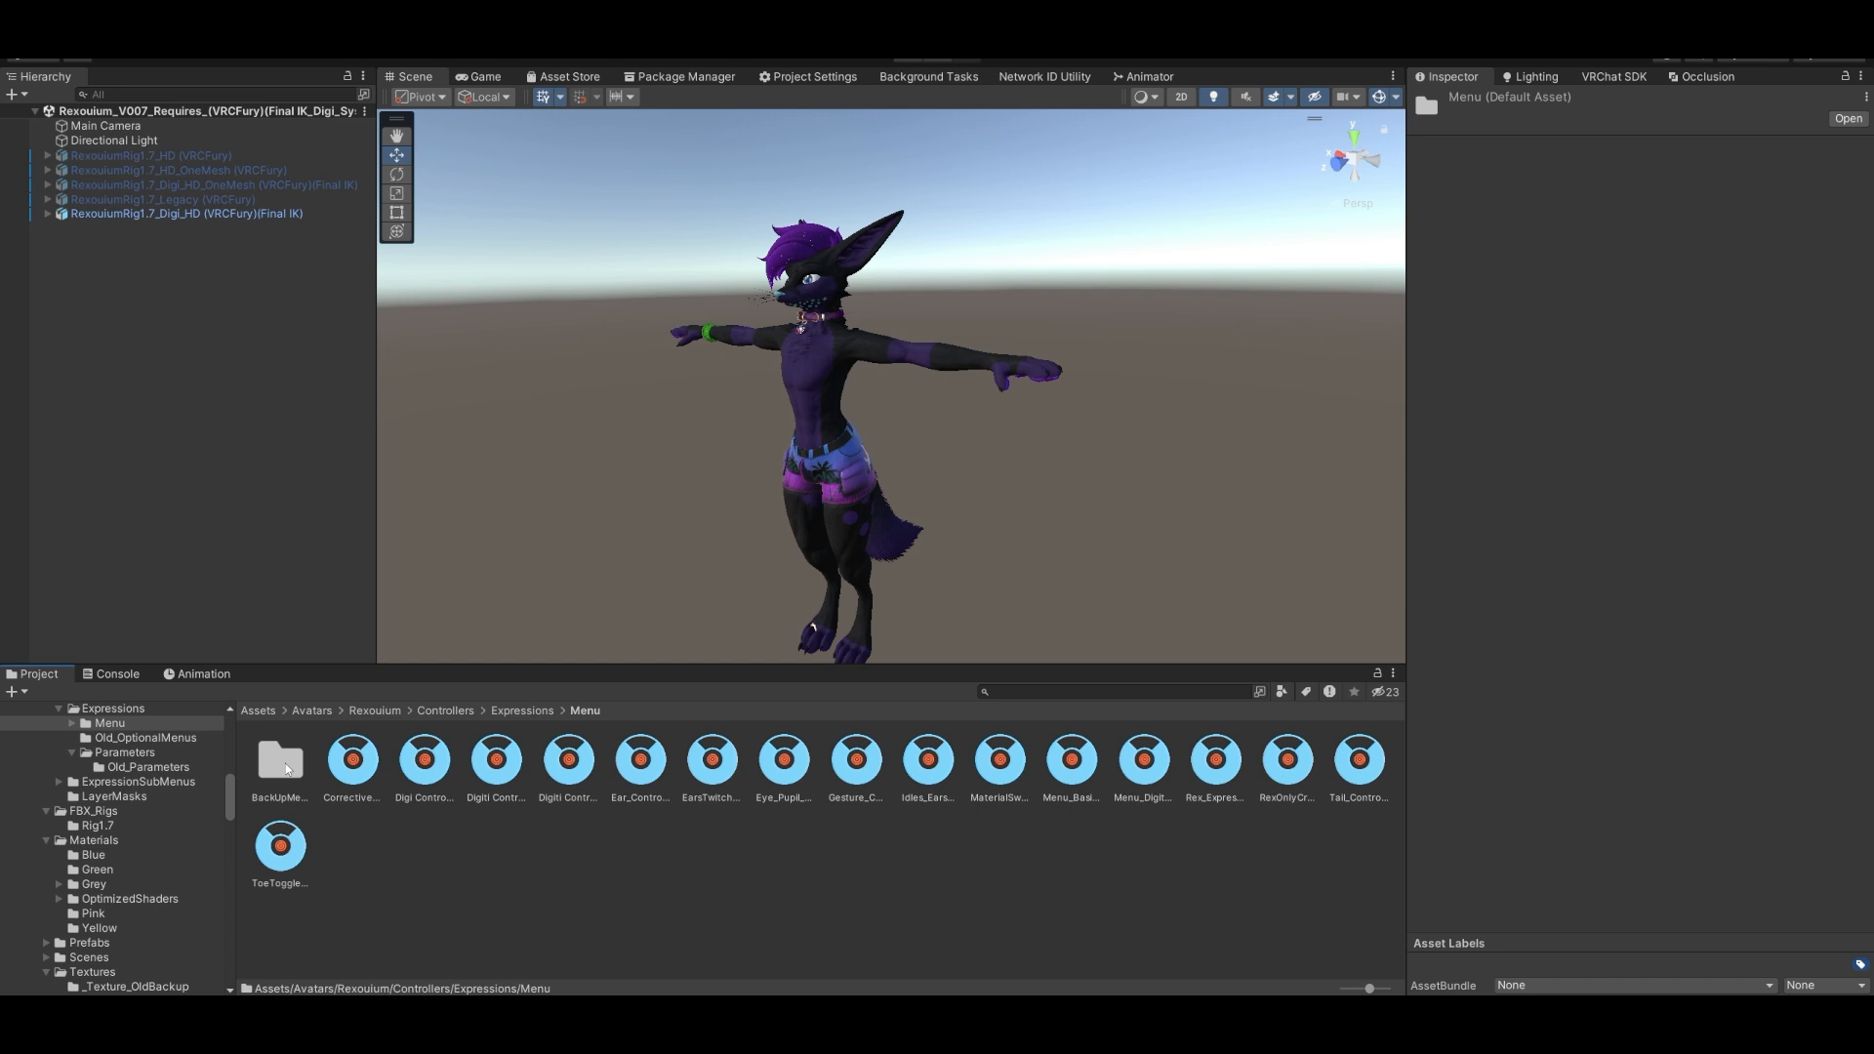
click(285, 763)
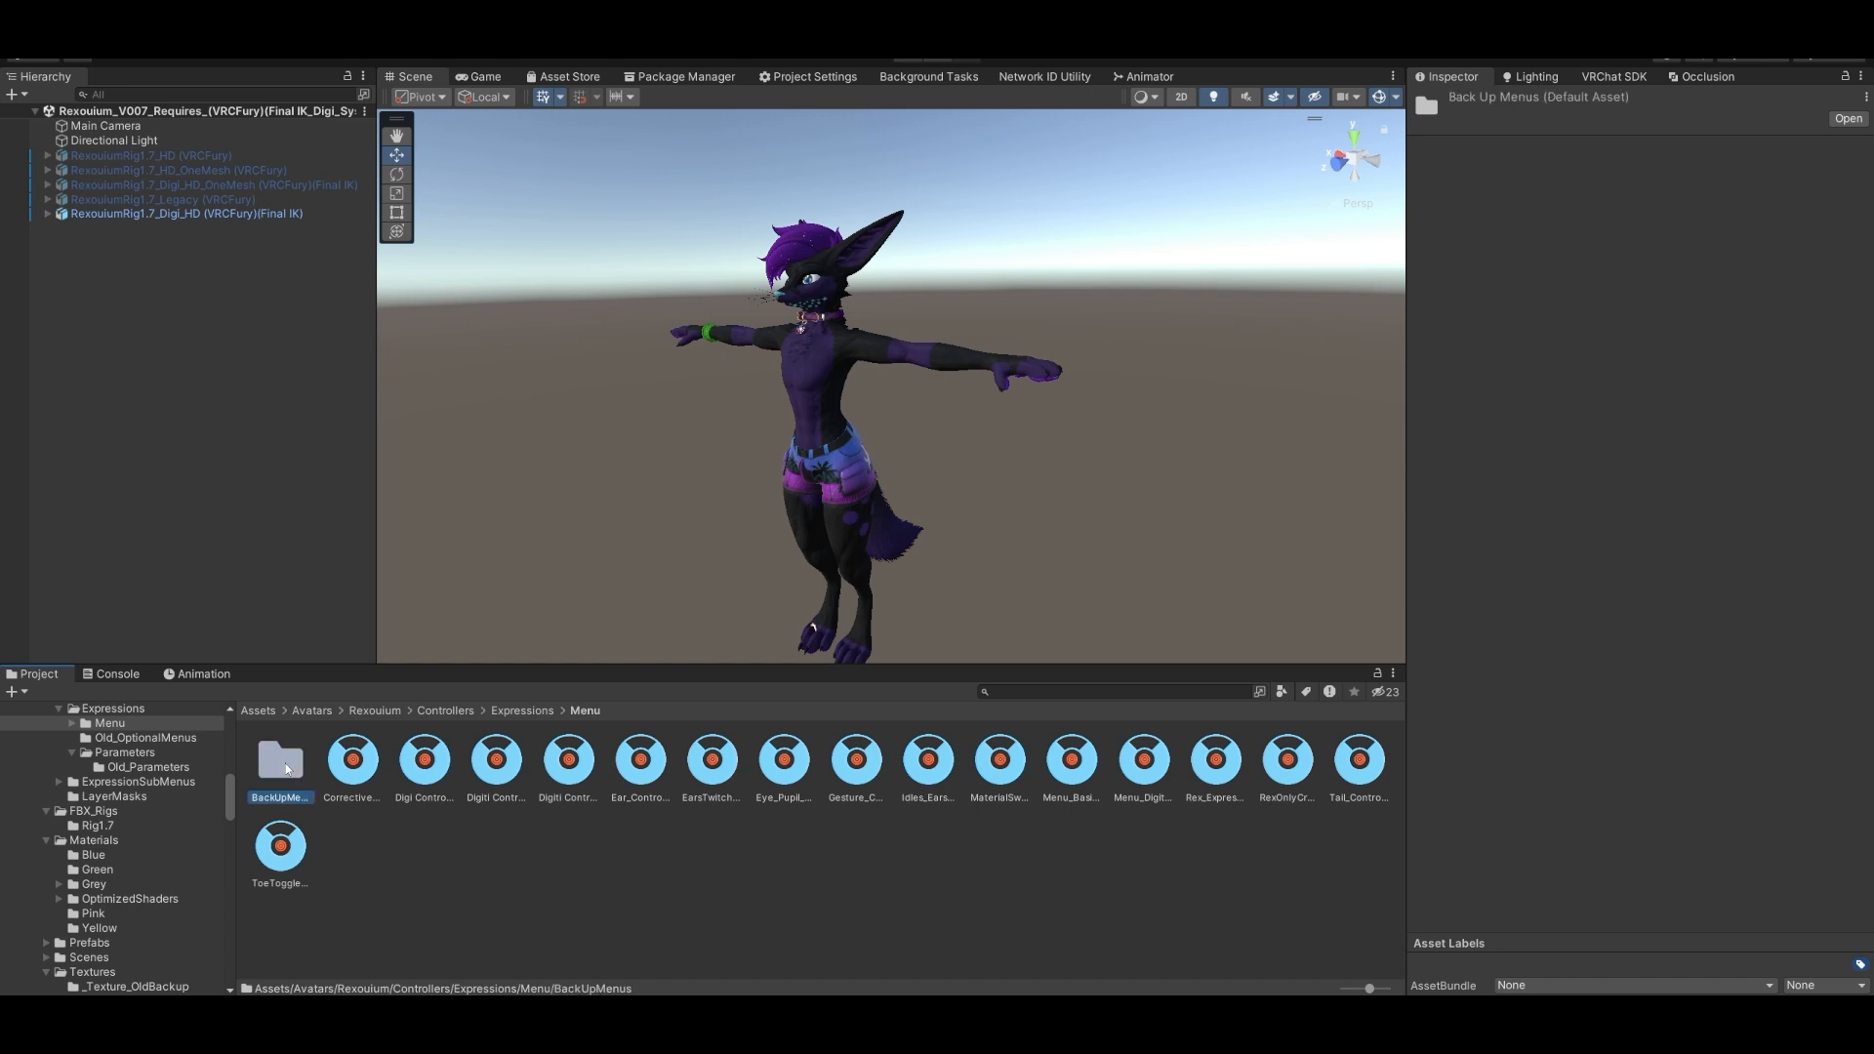
double_click(286, 768)
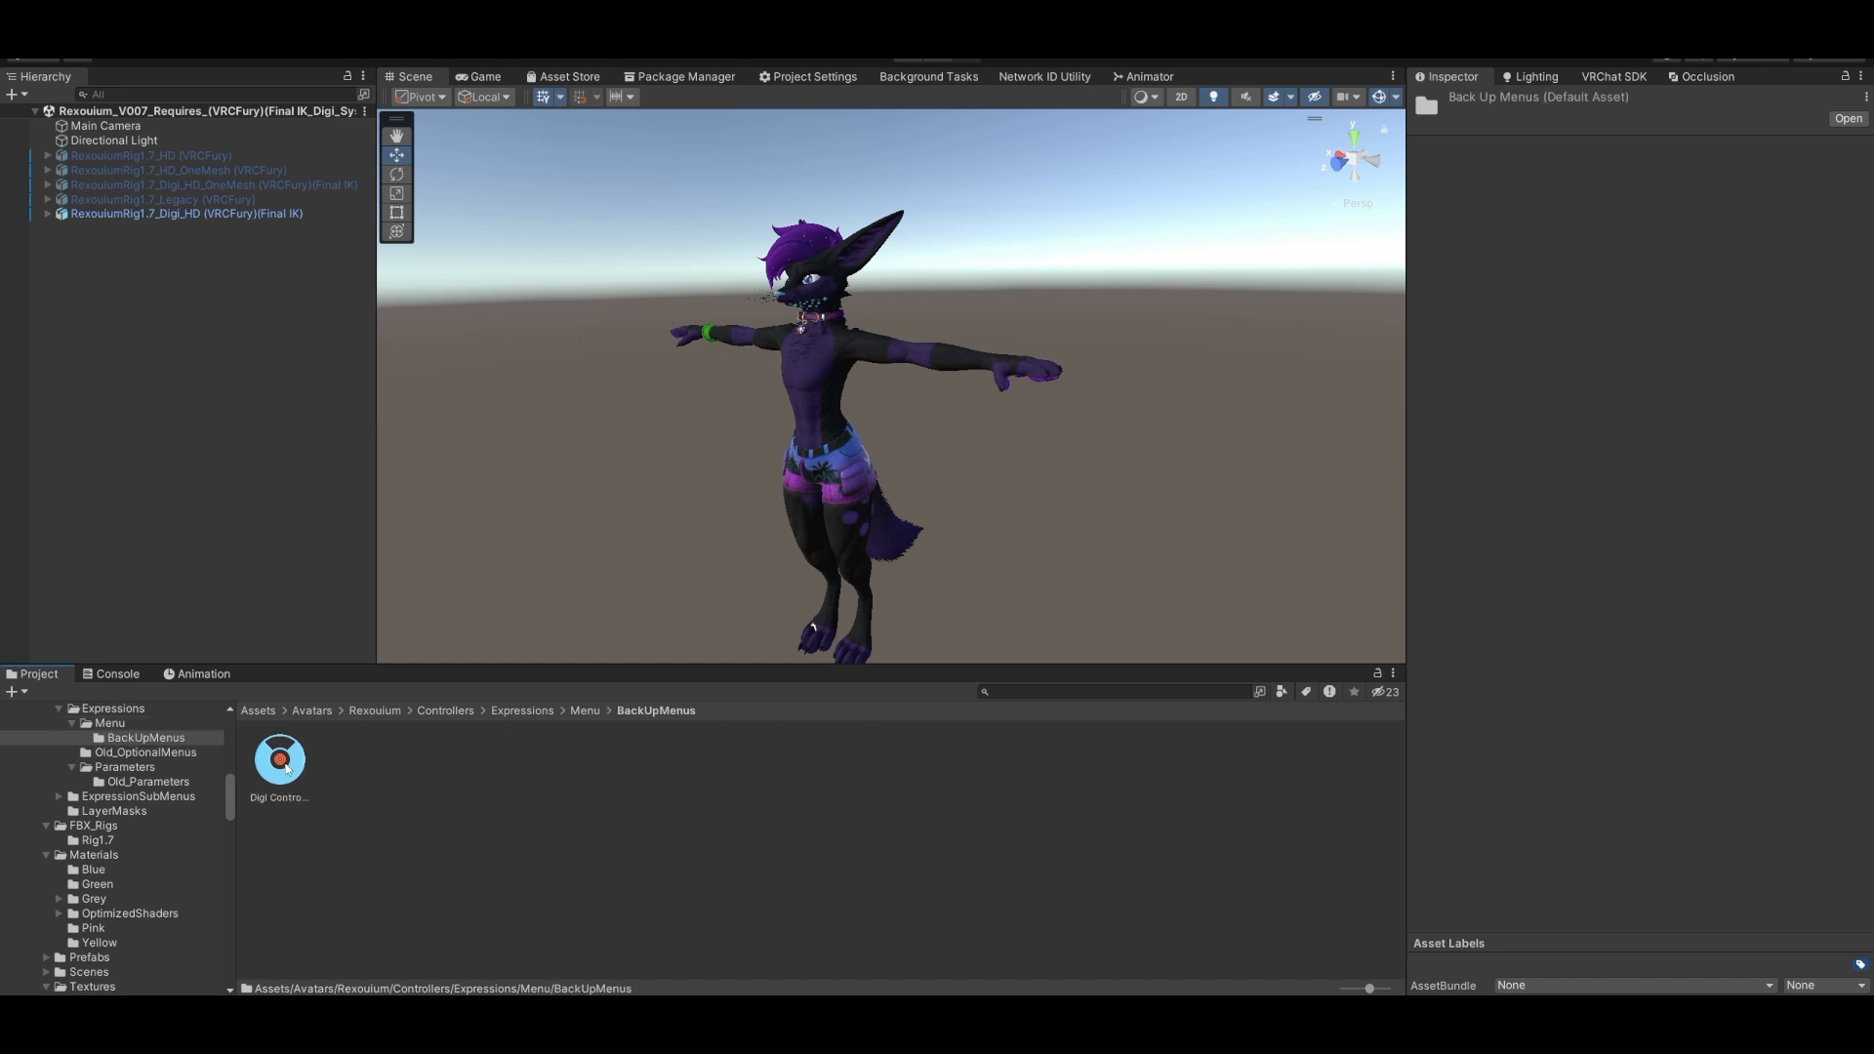
click(283, 763)
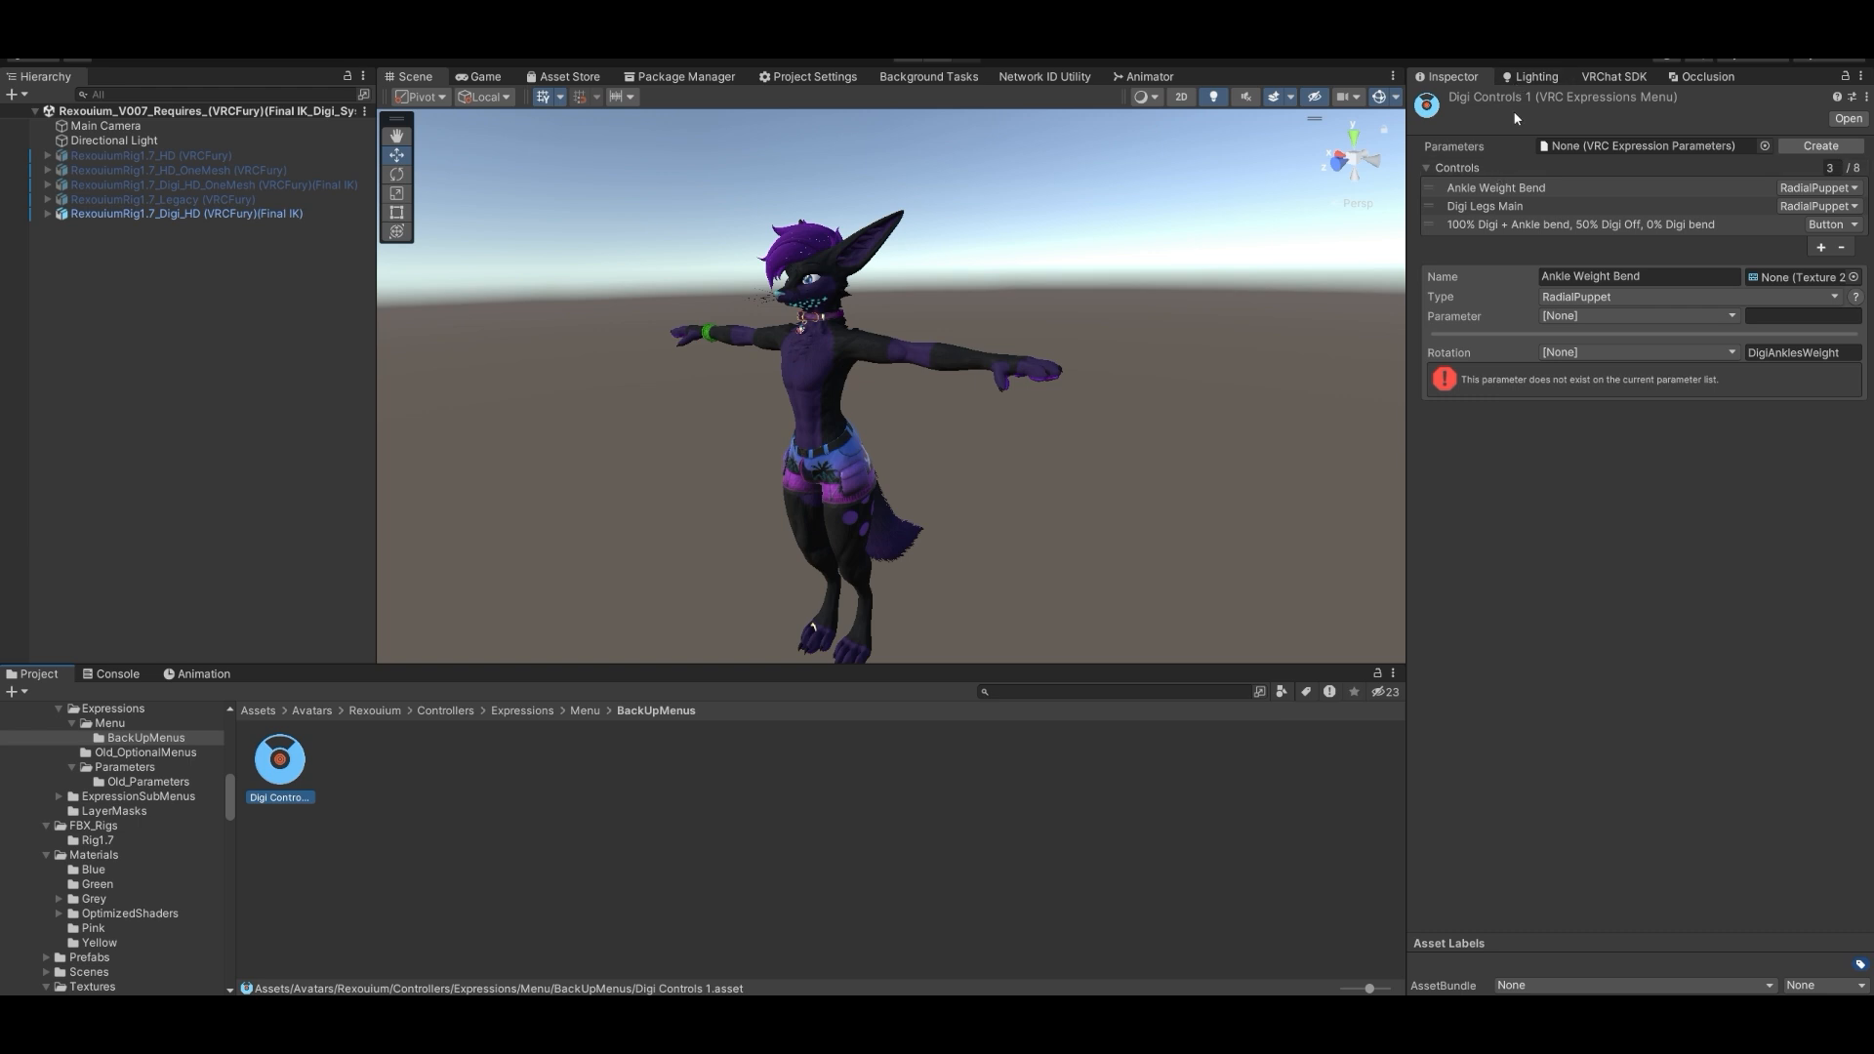
- Go back to the Expressions/Menu folder and compare the controls of the CorrectivesMenu, Digi Controls_Final_IK and Digiti Controls menu assets
click(585, 711)
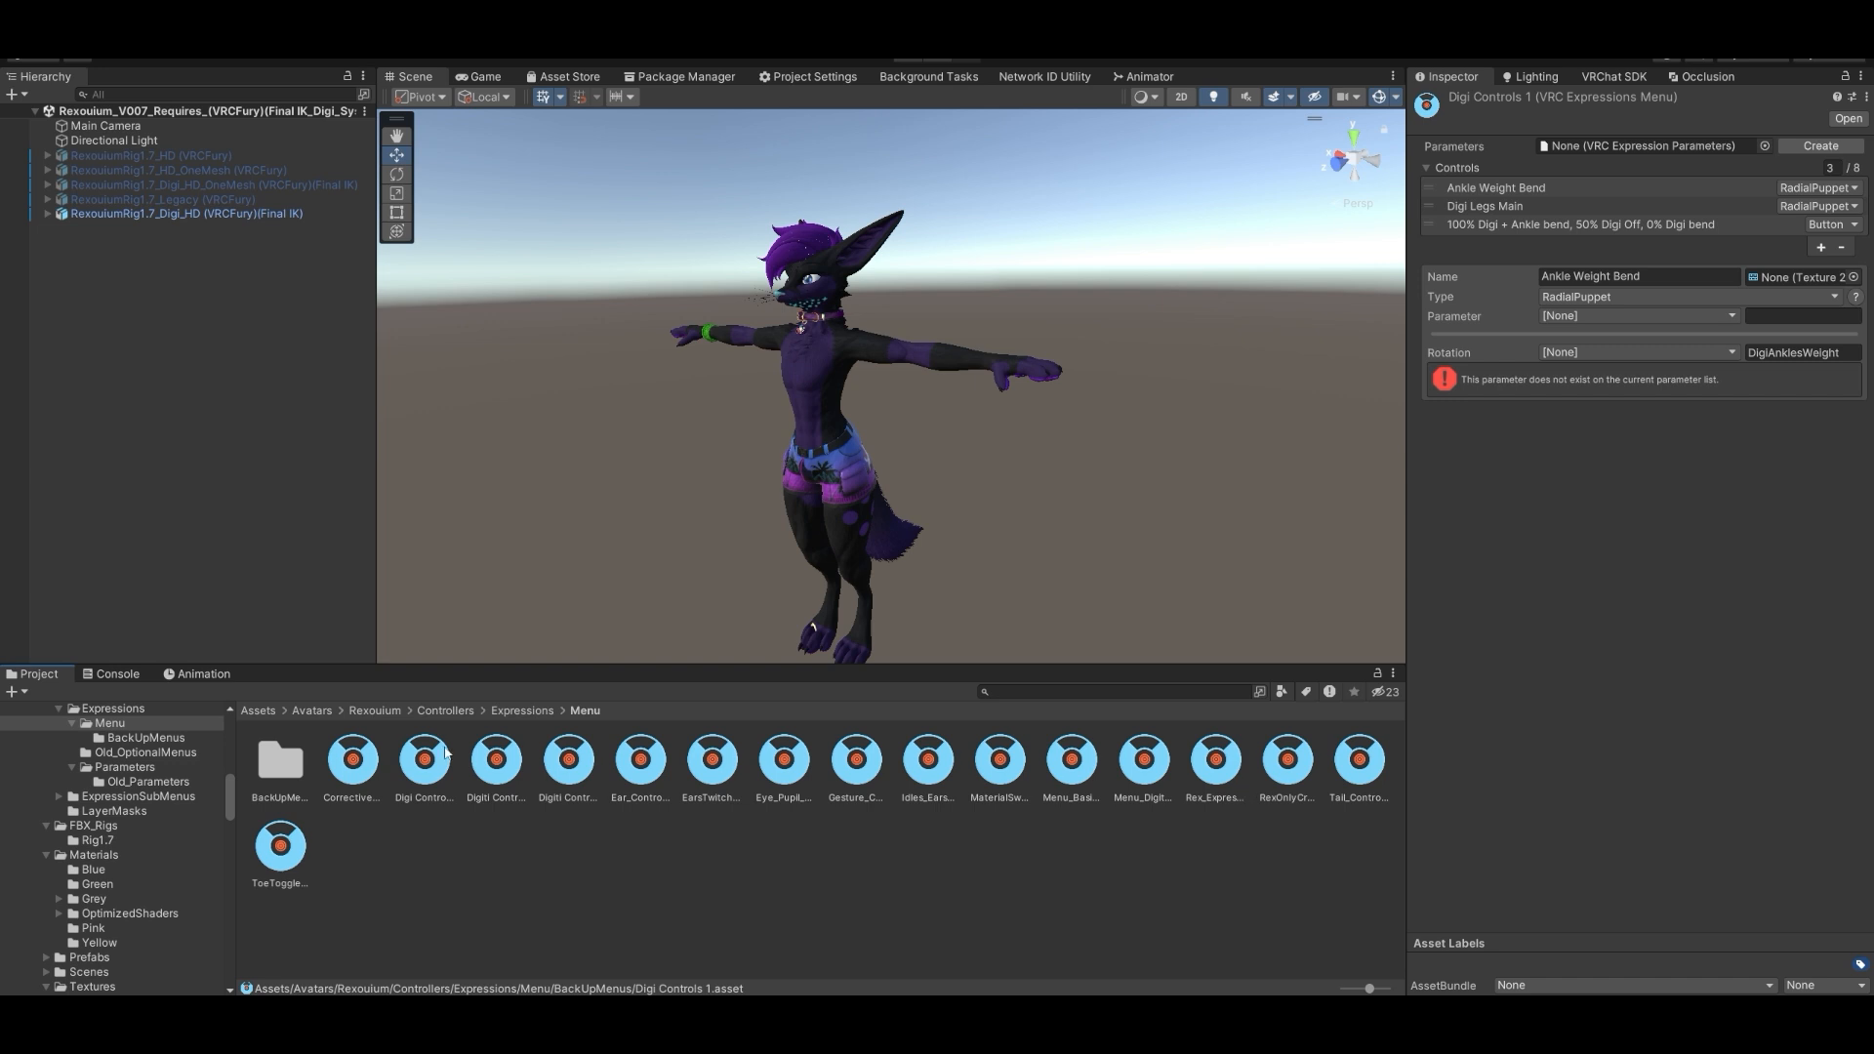
click(369, 766)
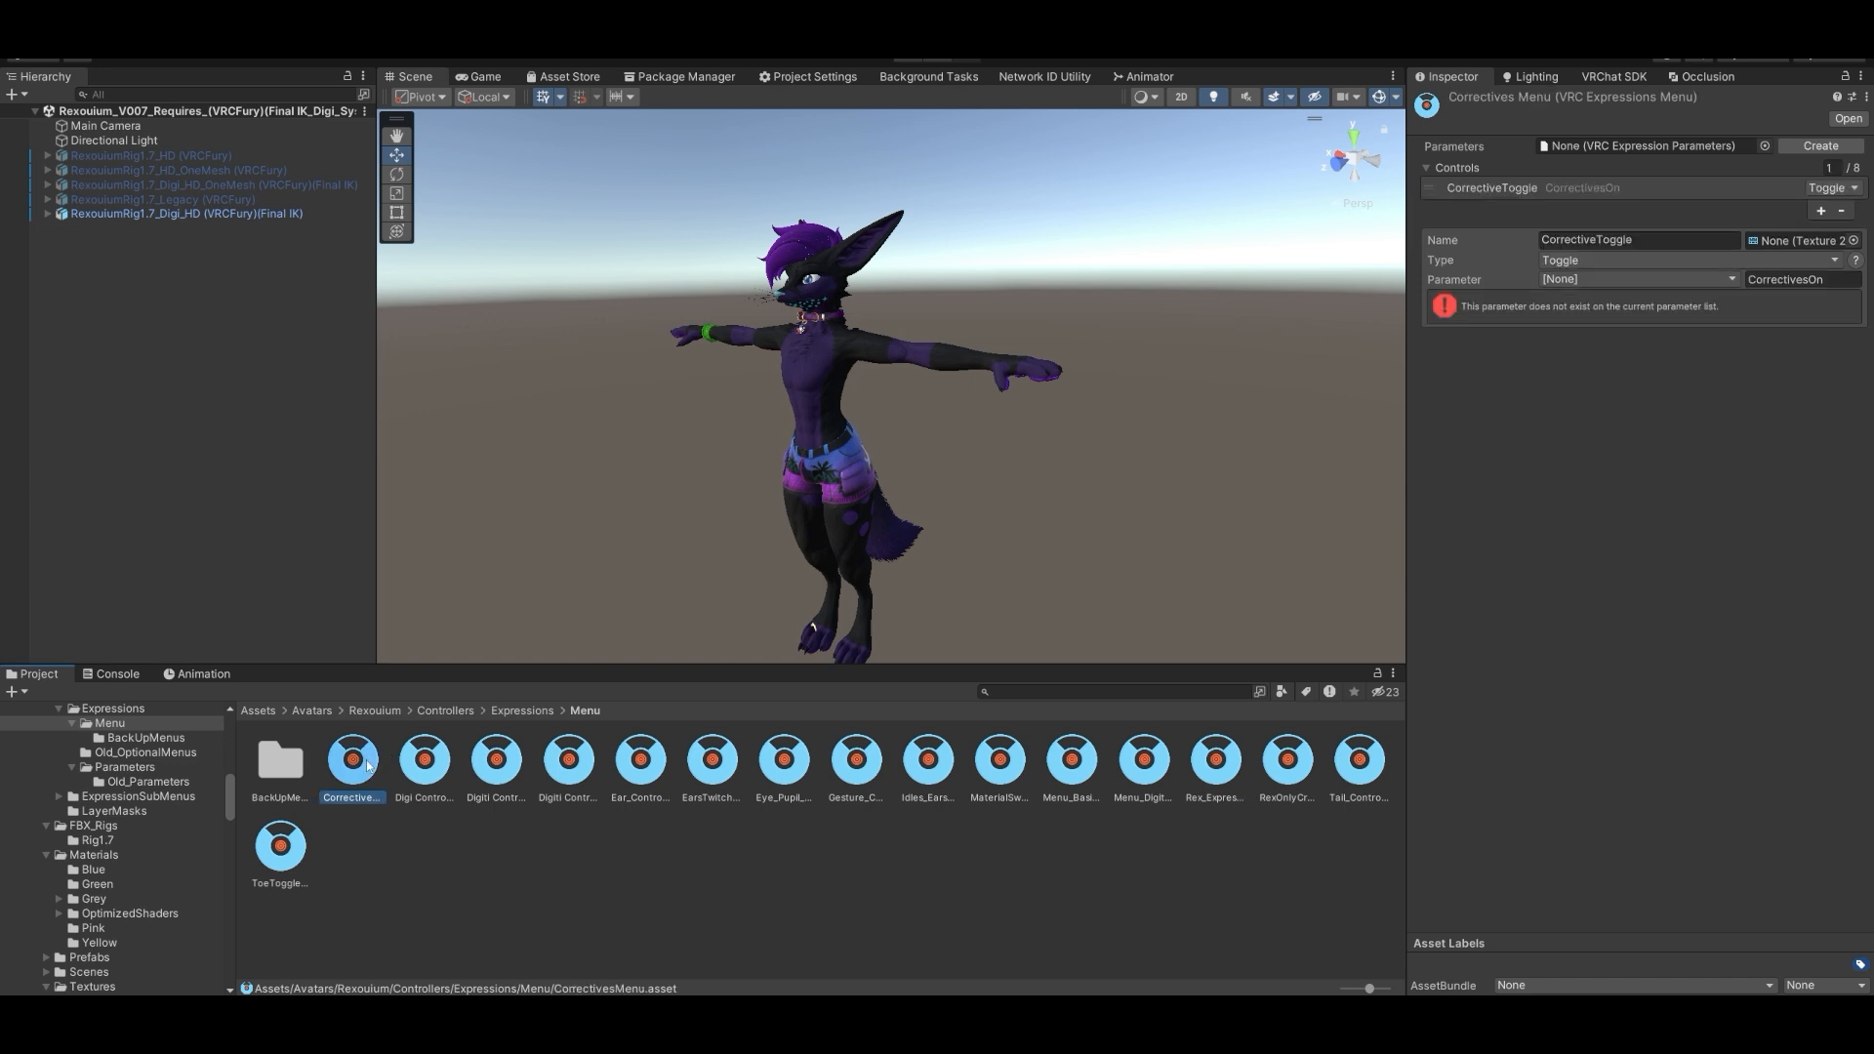
key(Right)
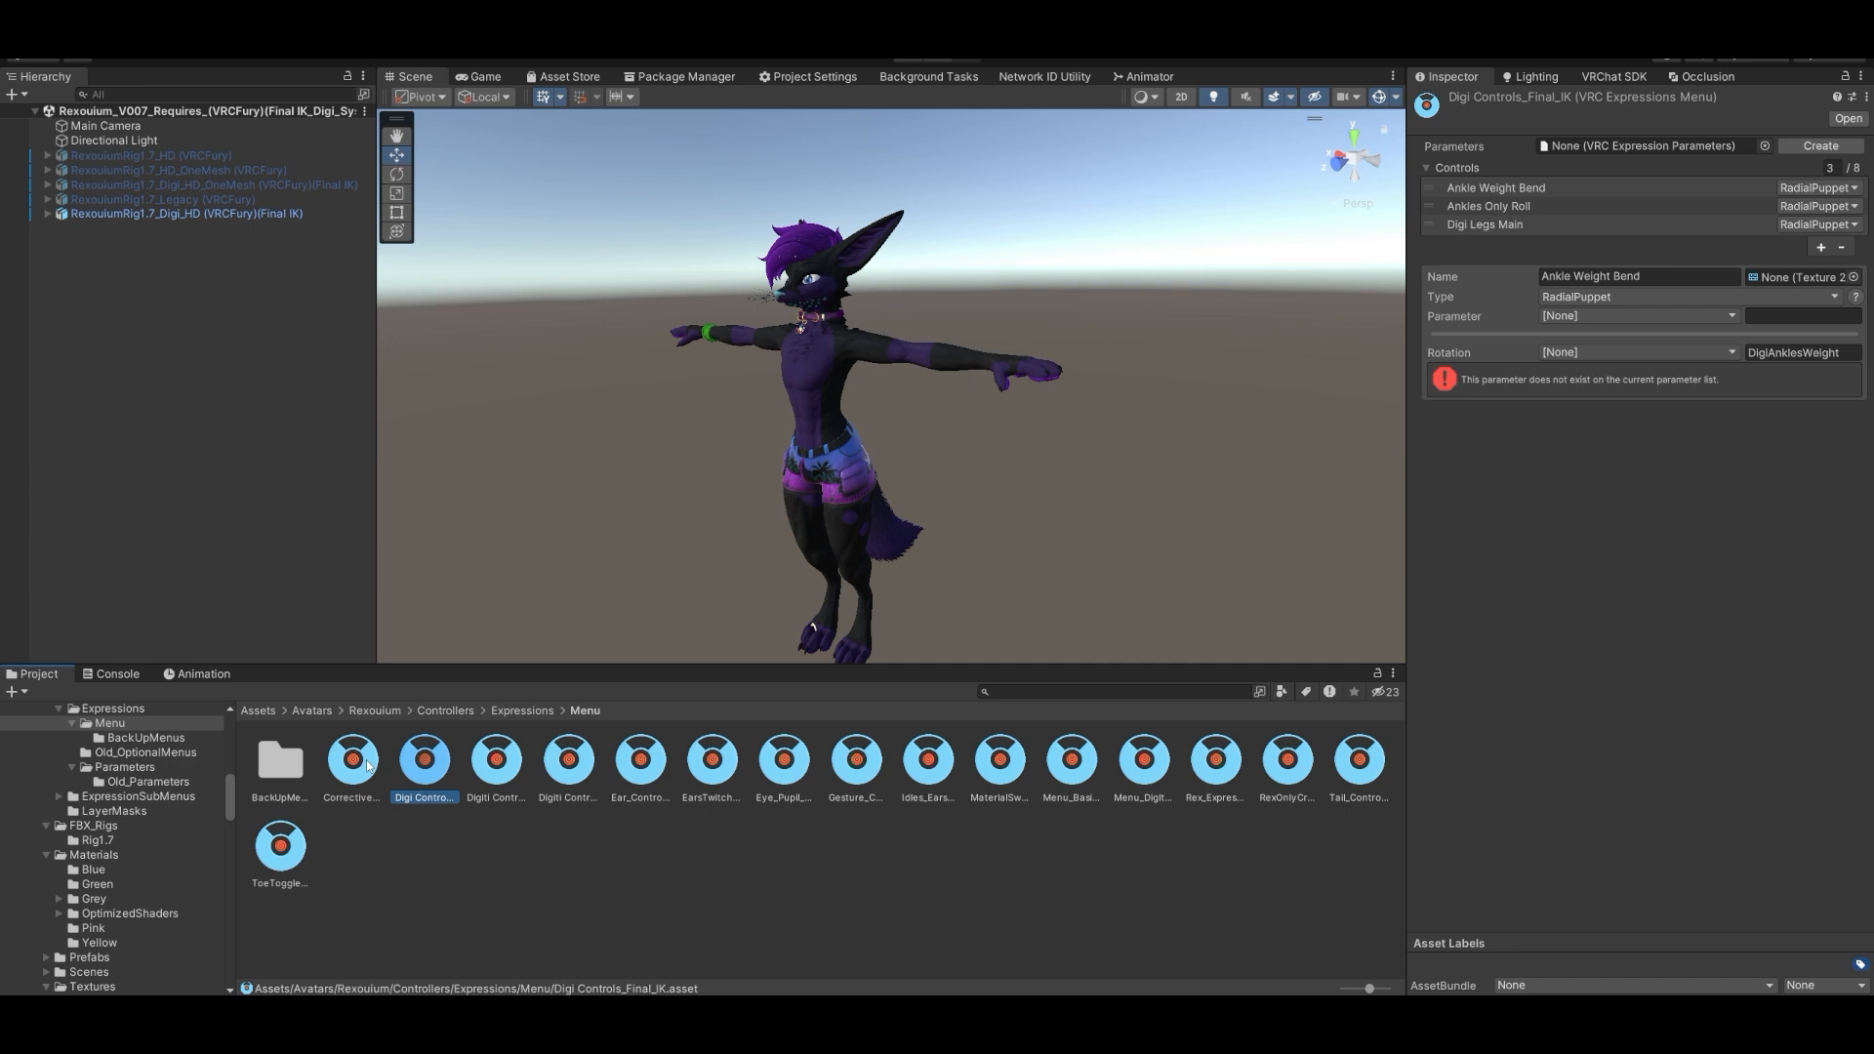
key(Left)
key(Right)
key(Right)
key(Right)
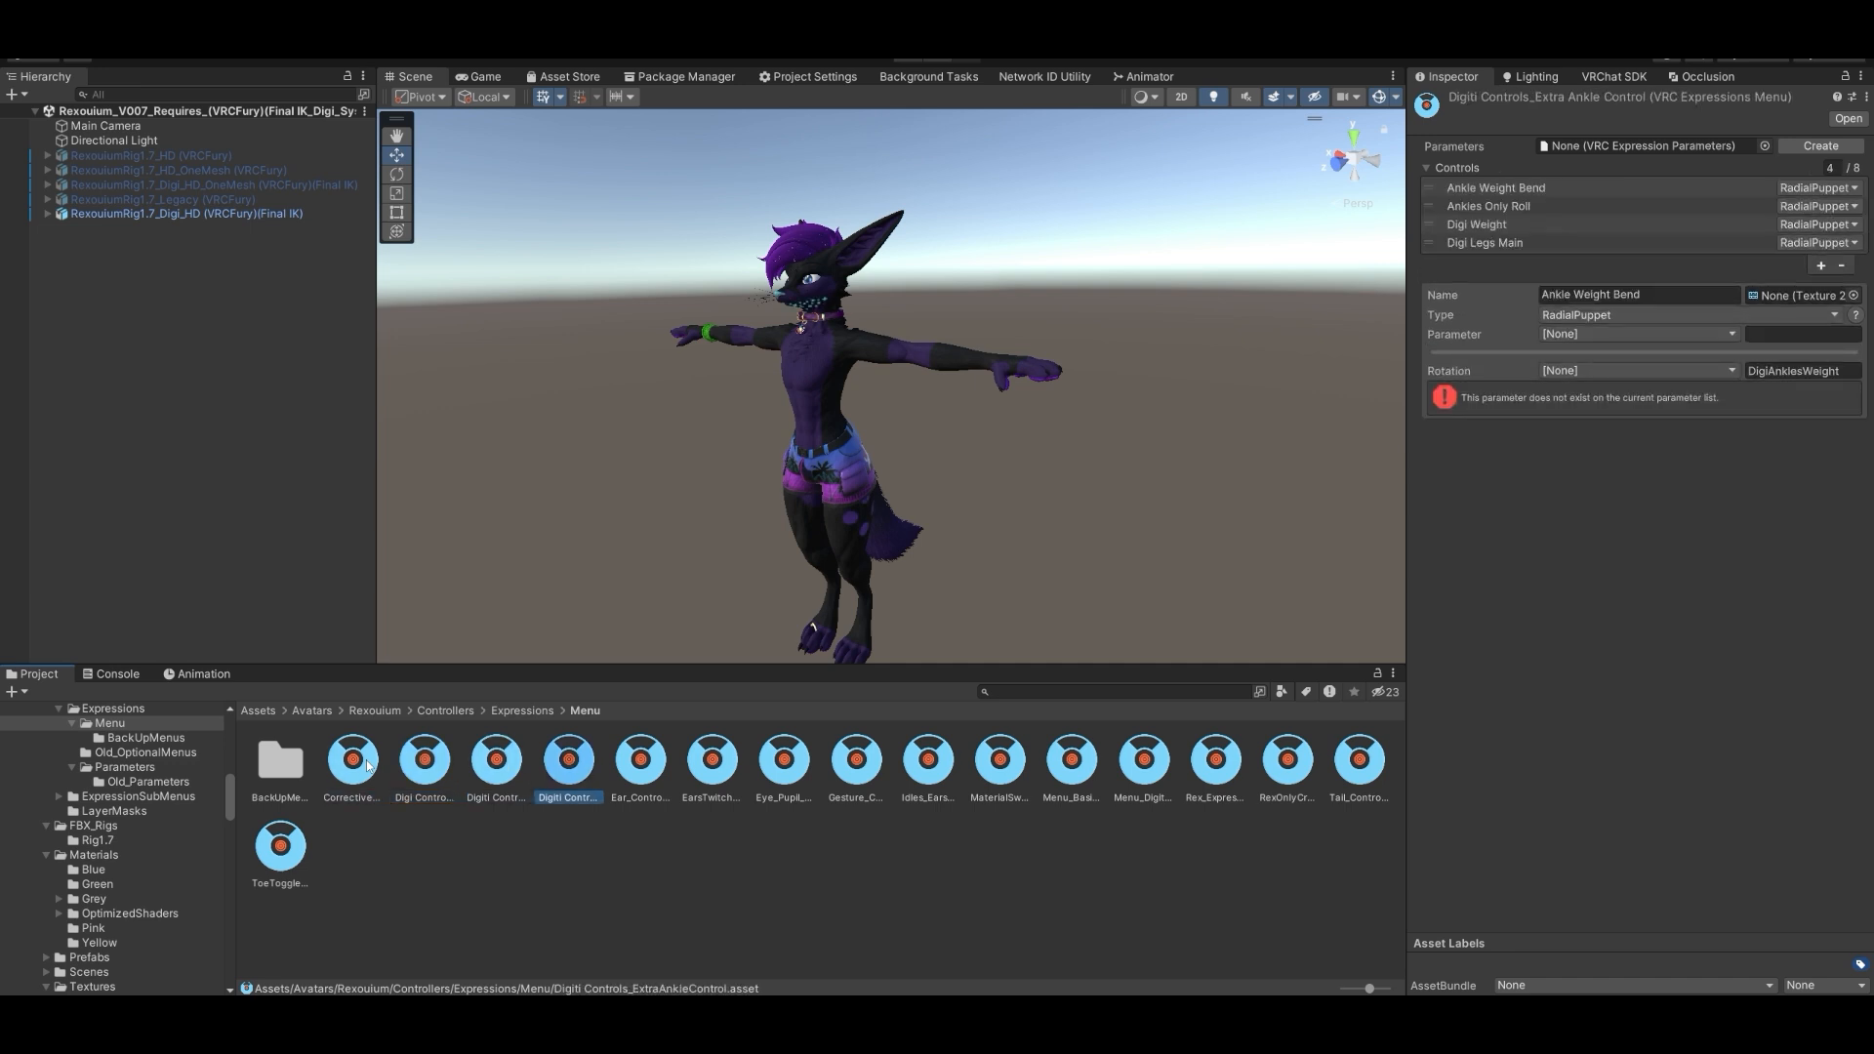
key(Left)
key(Left)
key(Left)
key(Right)
key(Right)
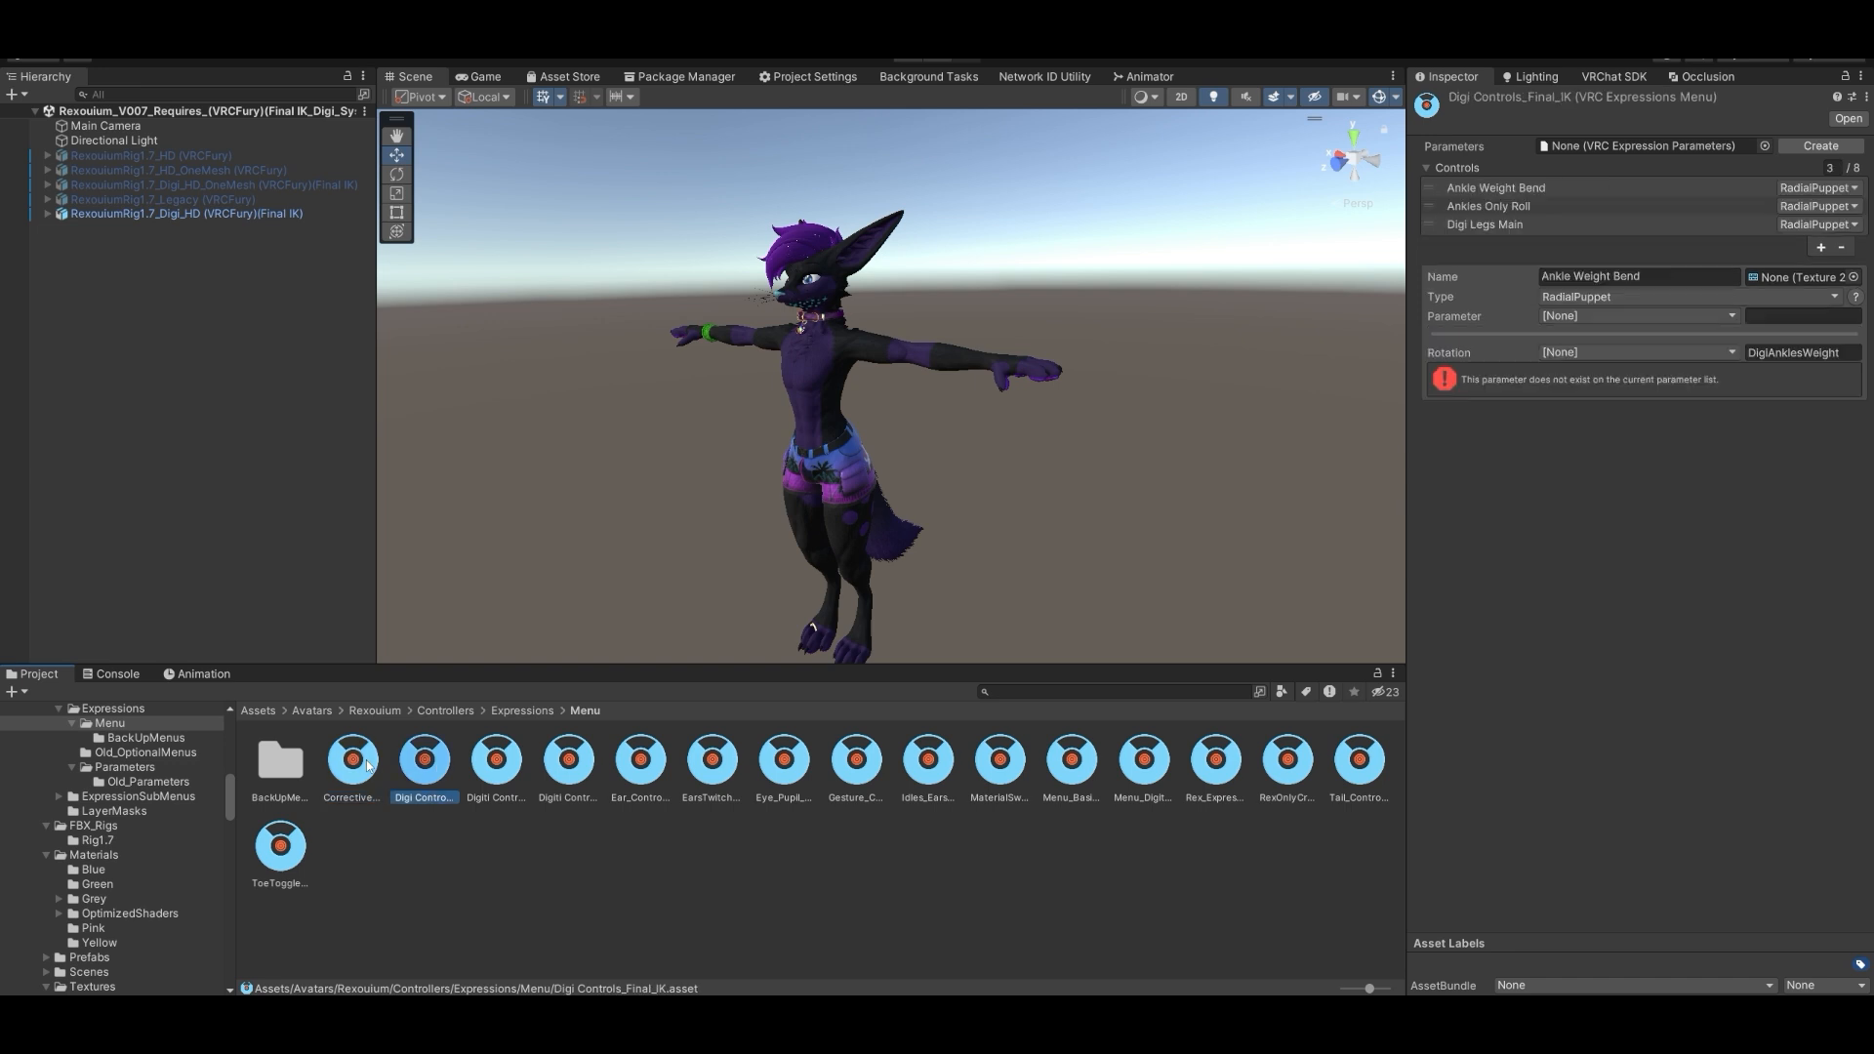
- Examine the controls of the remaining menu assets, from the Digiti Controls menus through ToeToggleMenu
key(Right)
key(Right)
key(Right)
key(Right)
key(Right)
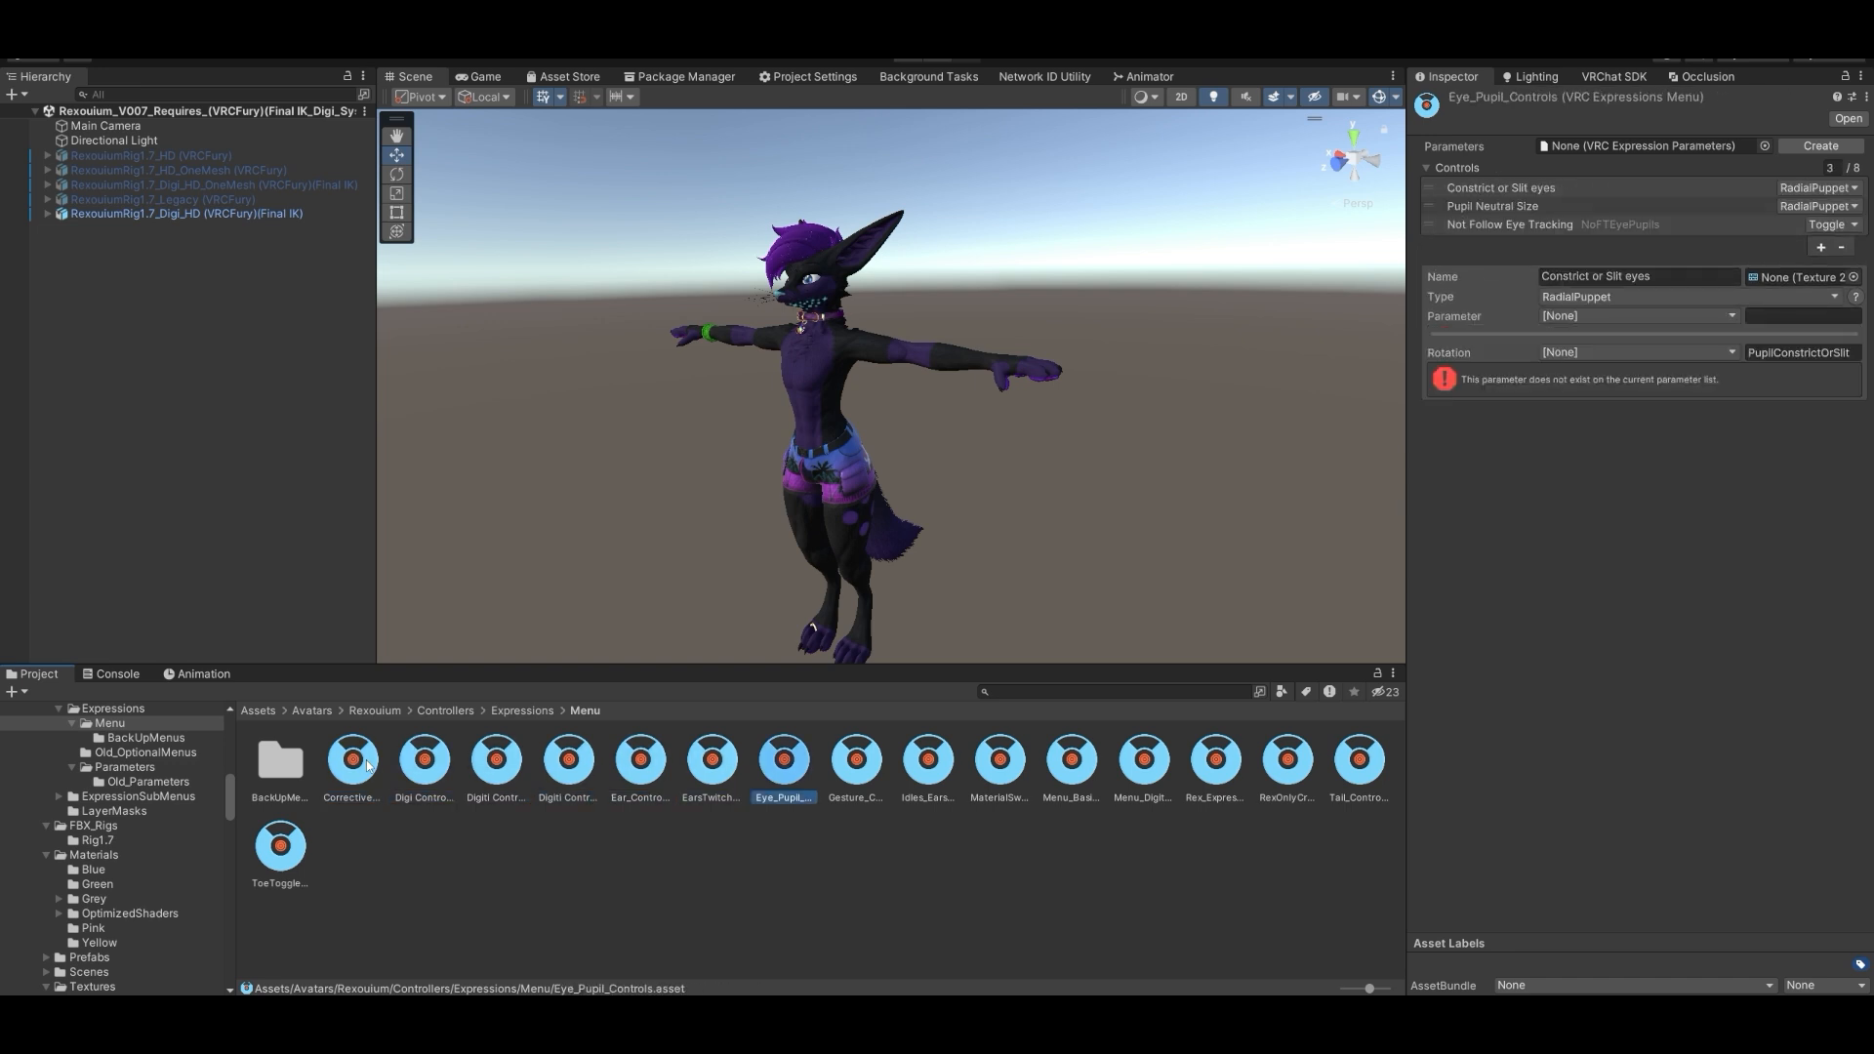
key(Right)
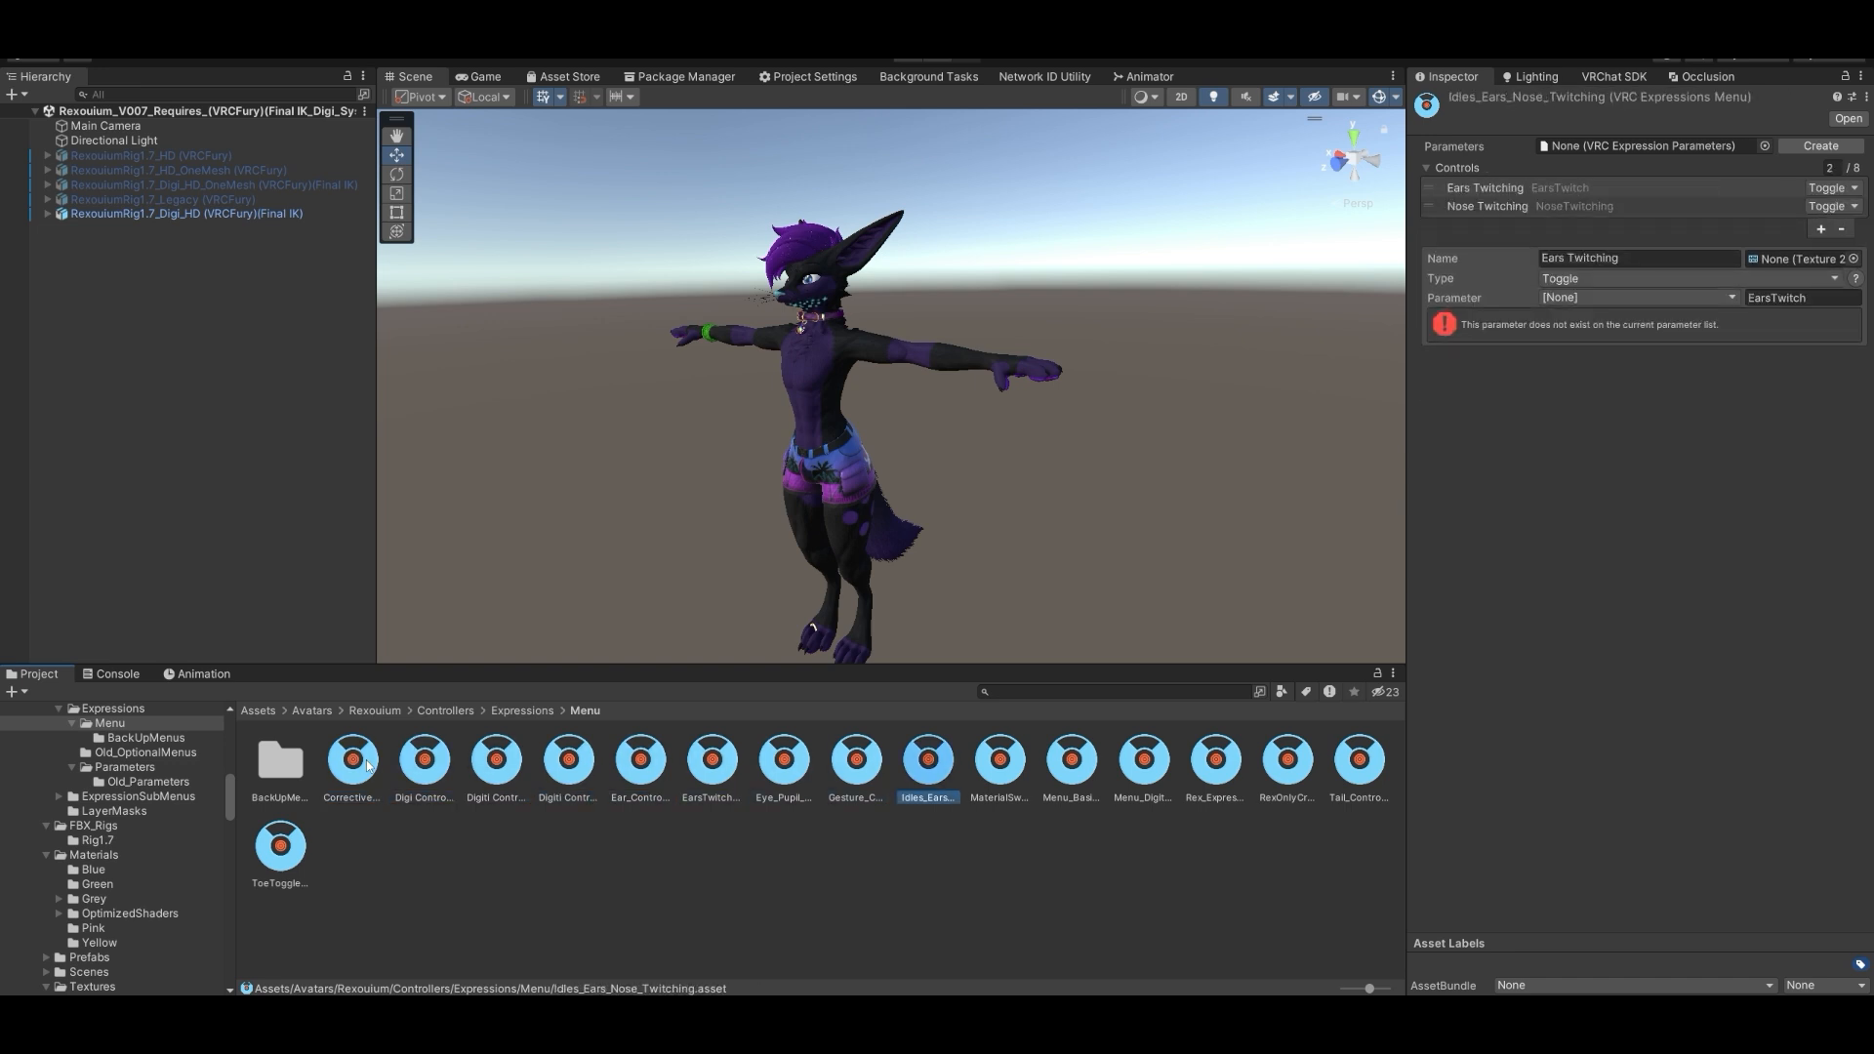
key(Right)
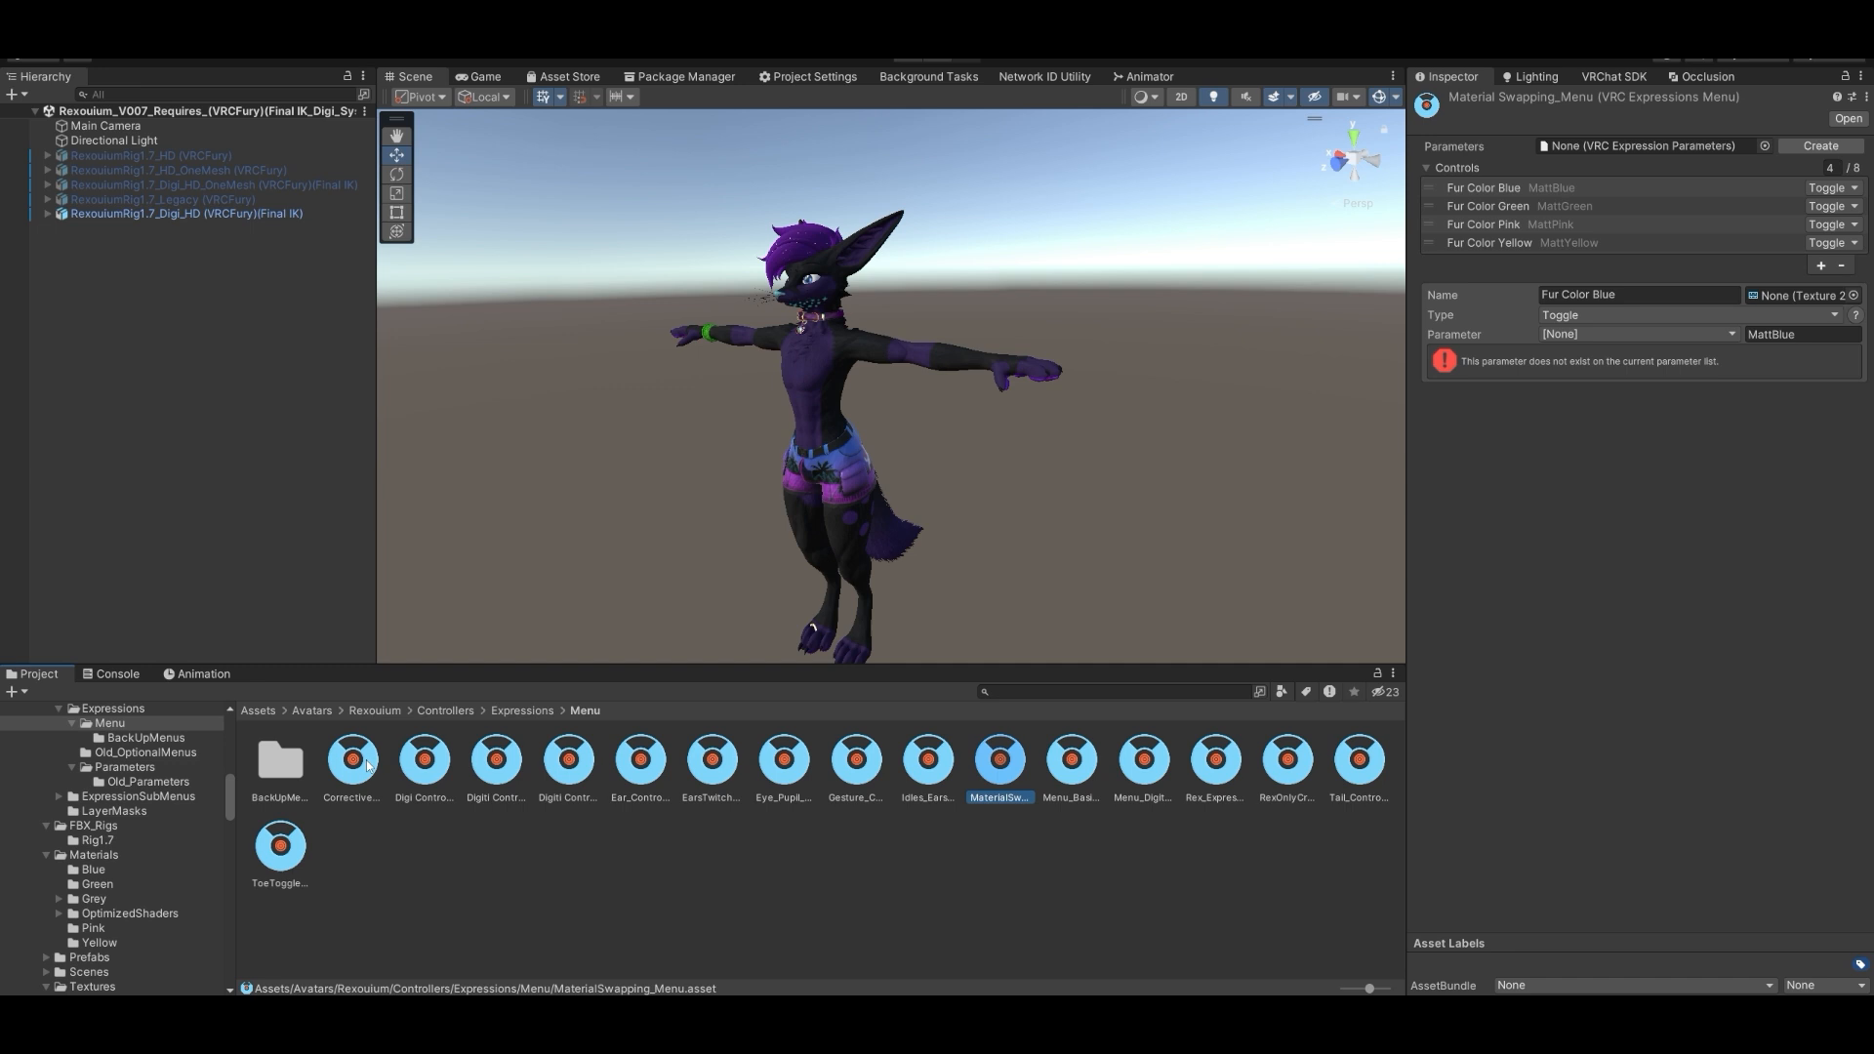
key(Right)
key(Right)
key(Right)
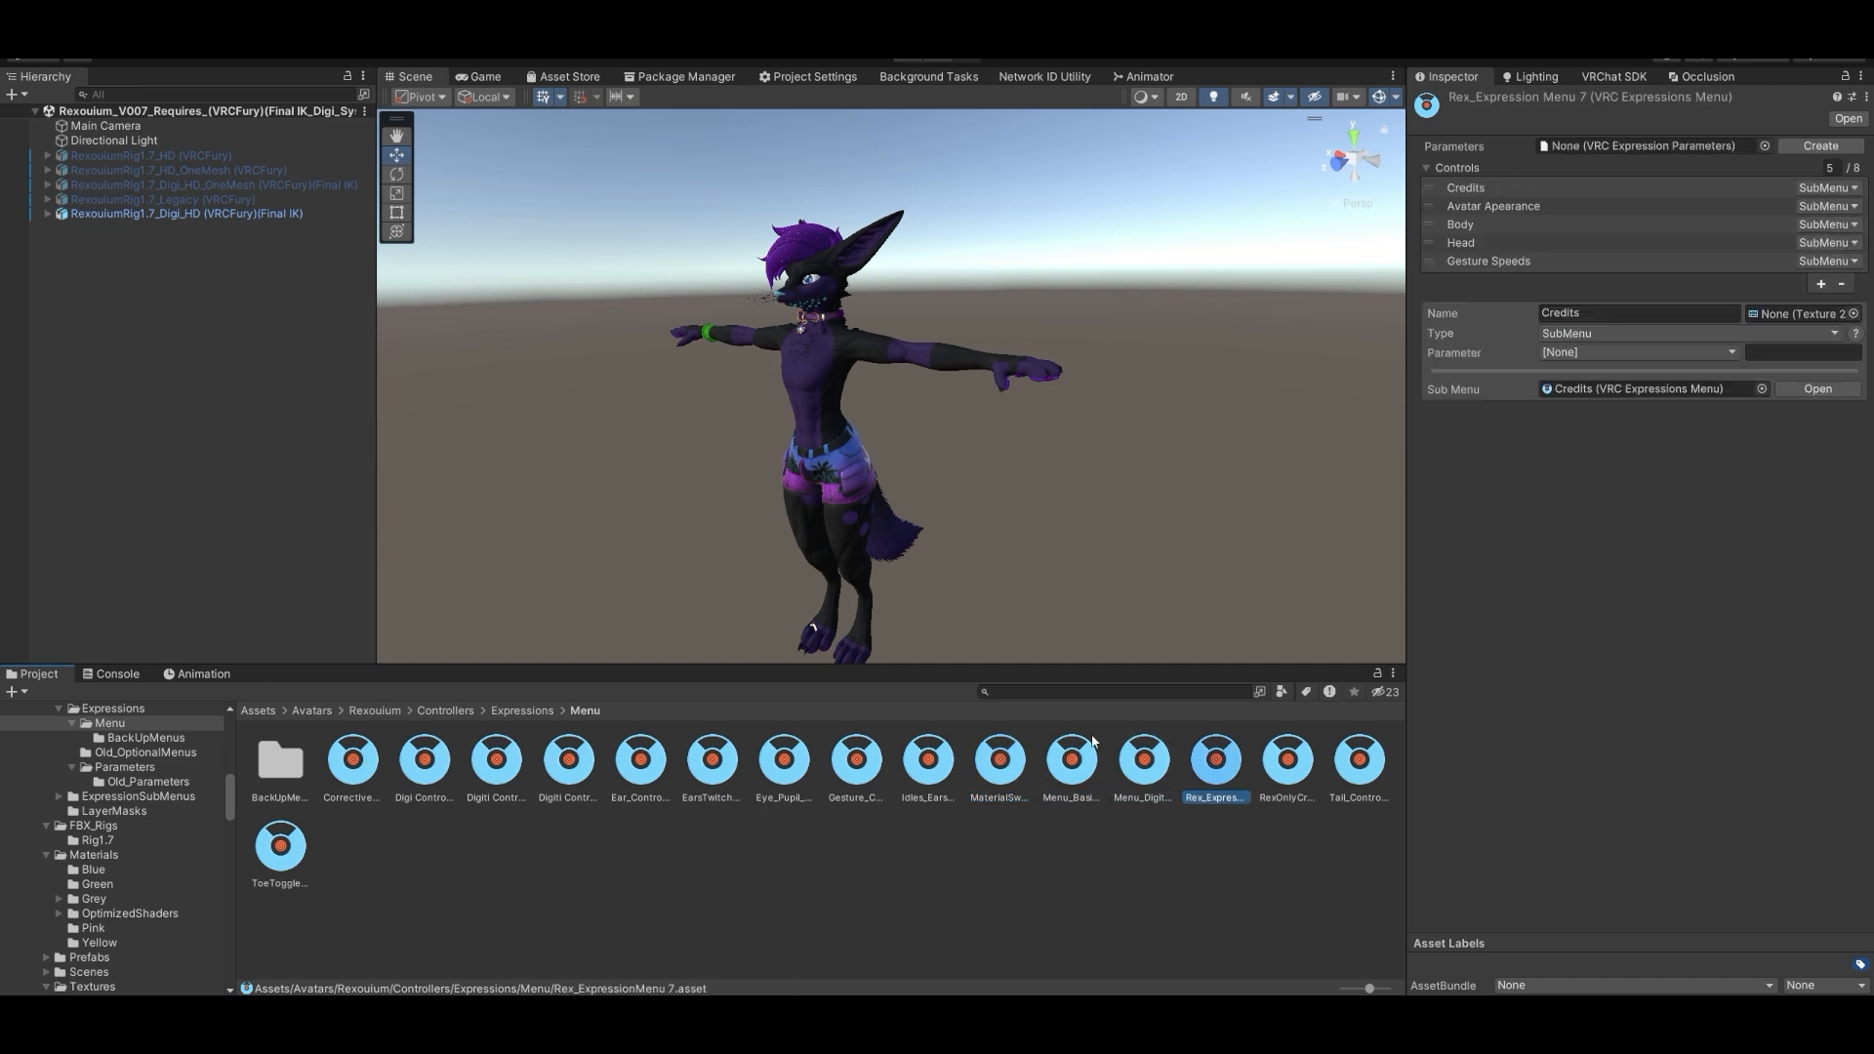
key(Right)
key(Right)
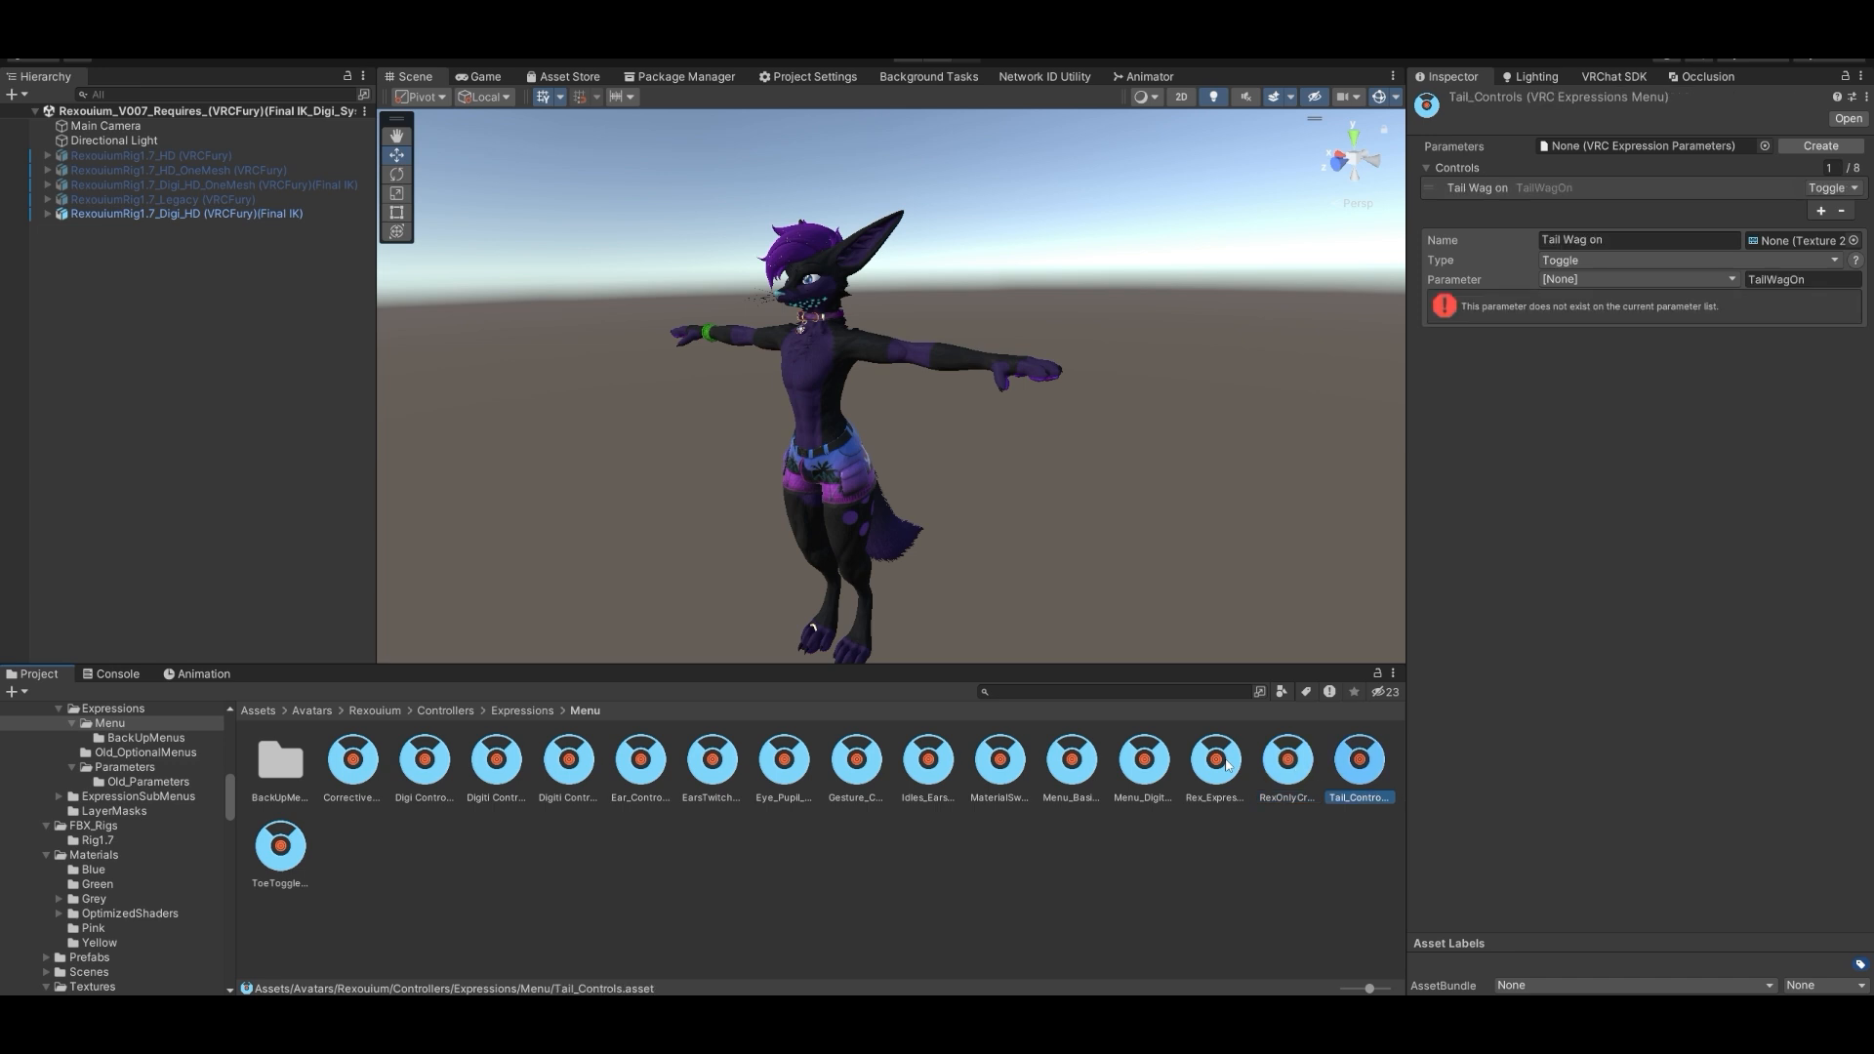
key(Right)
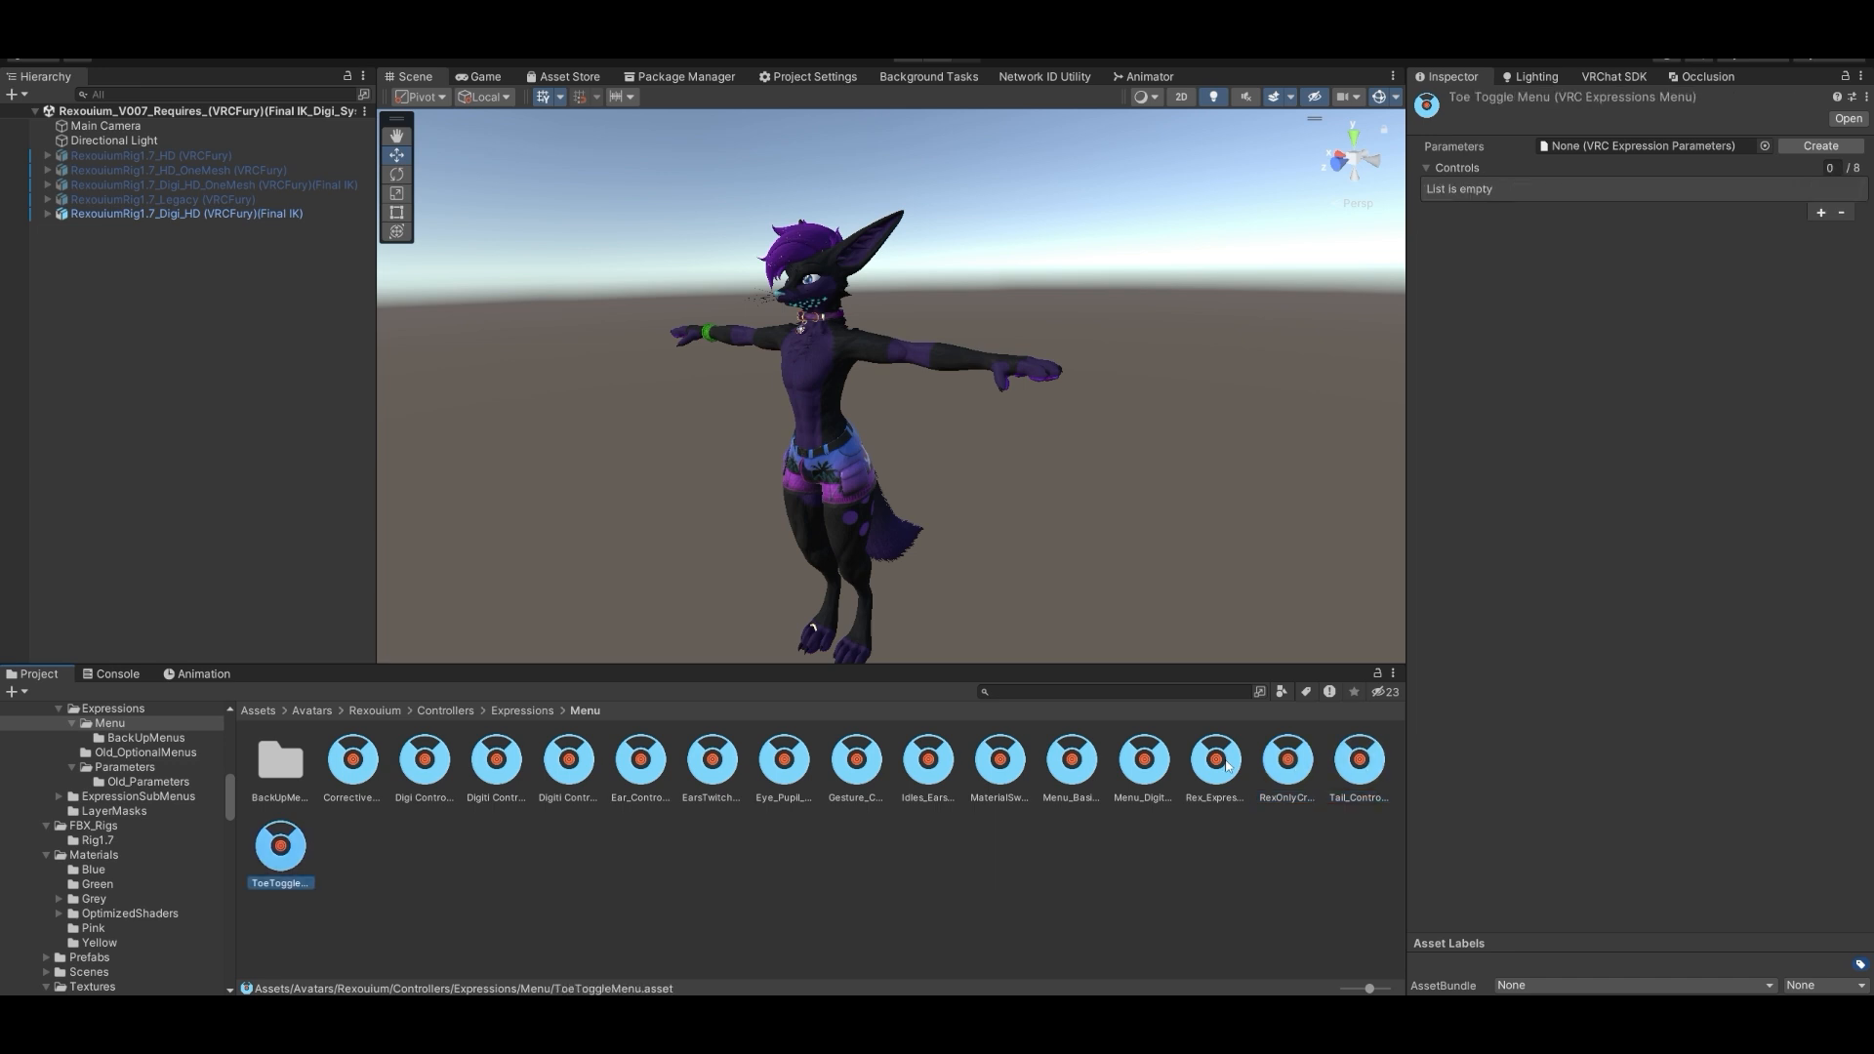
- Duplicate the Rex_ExpressionMenu 7 asset and rename the copy Rexpress_Kit
key(Left)
key(Left)
key(Left)
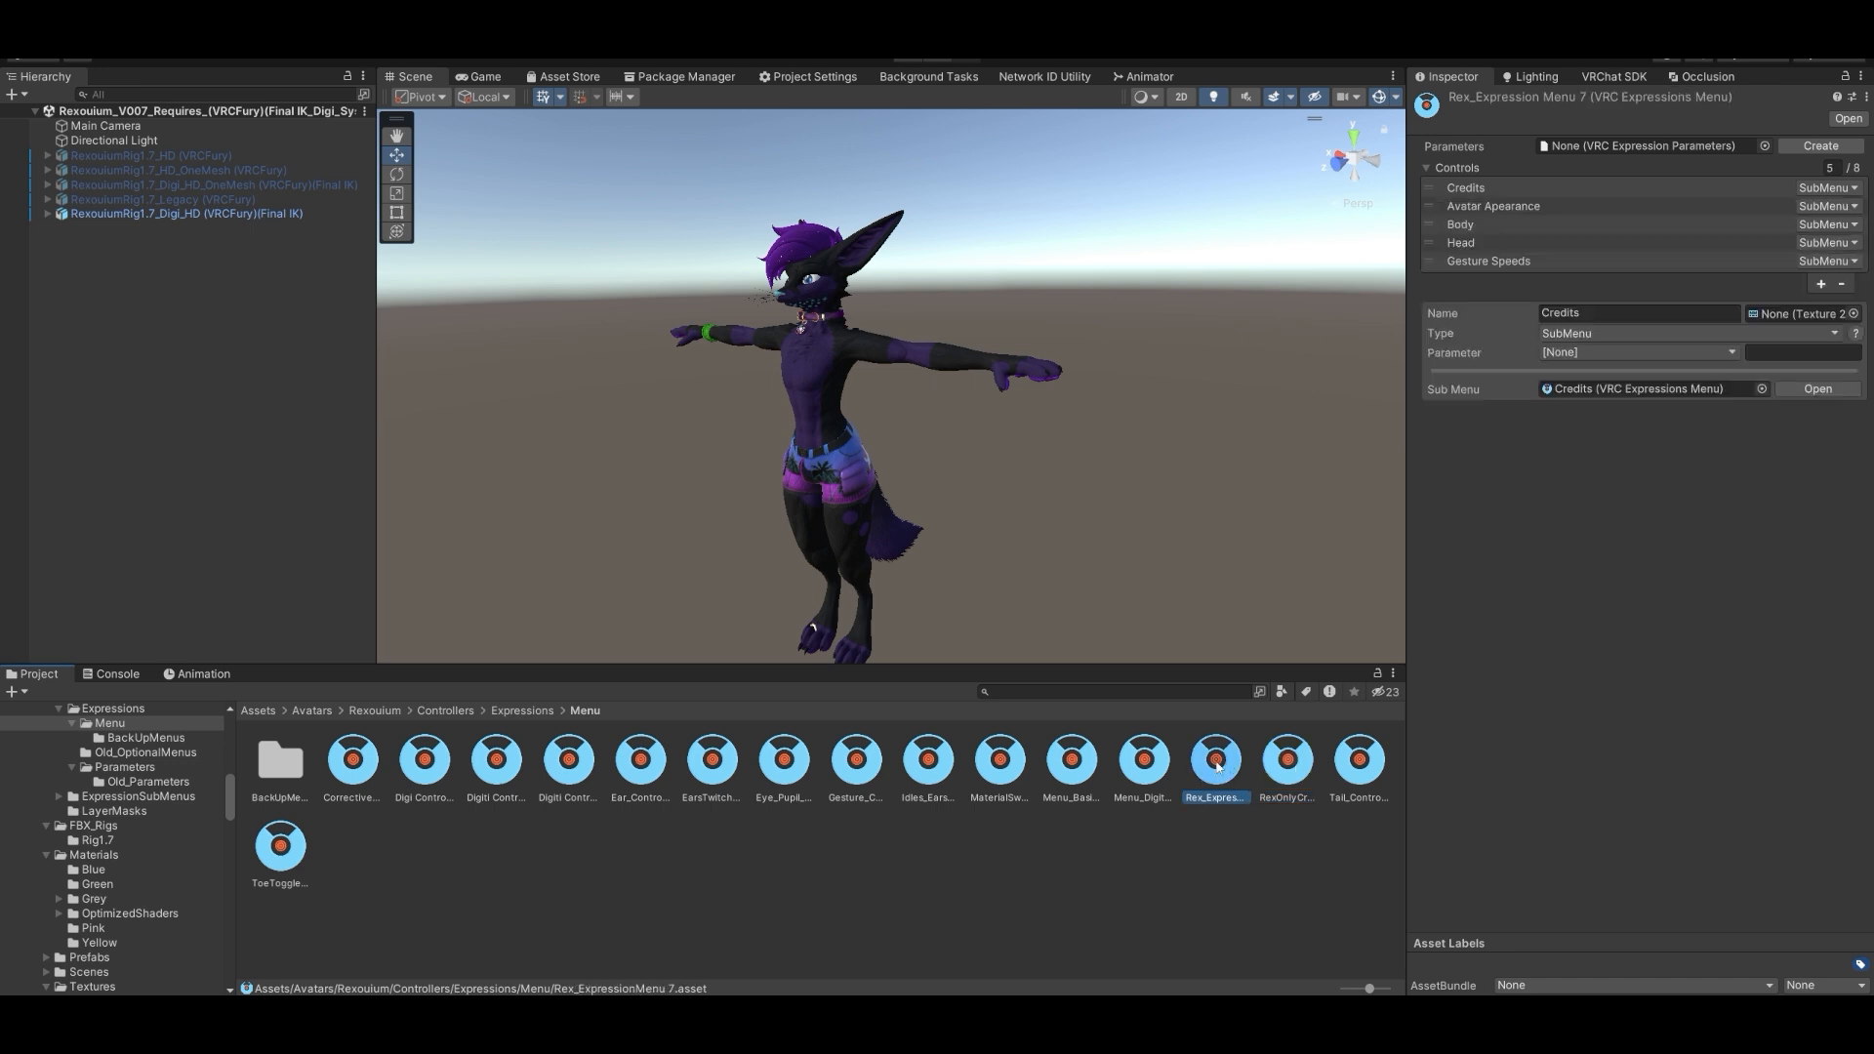
key(ctrl+d)
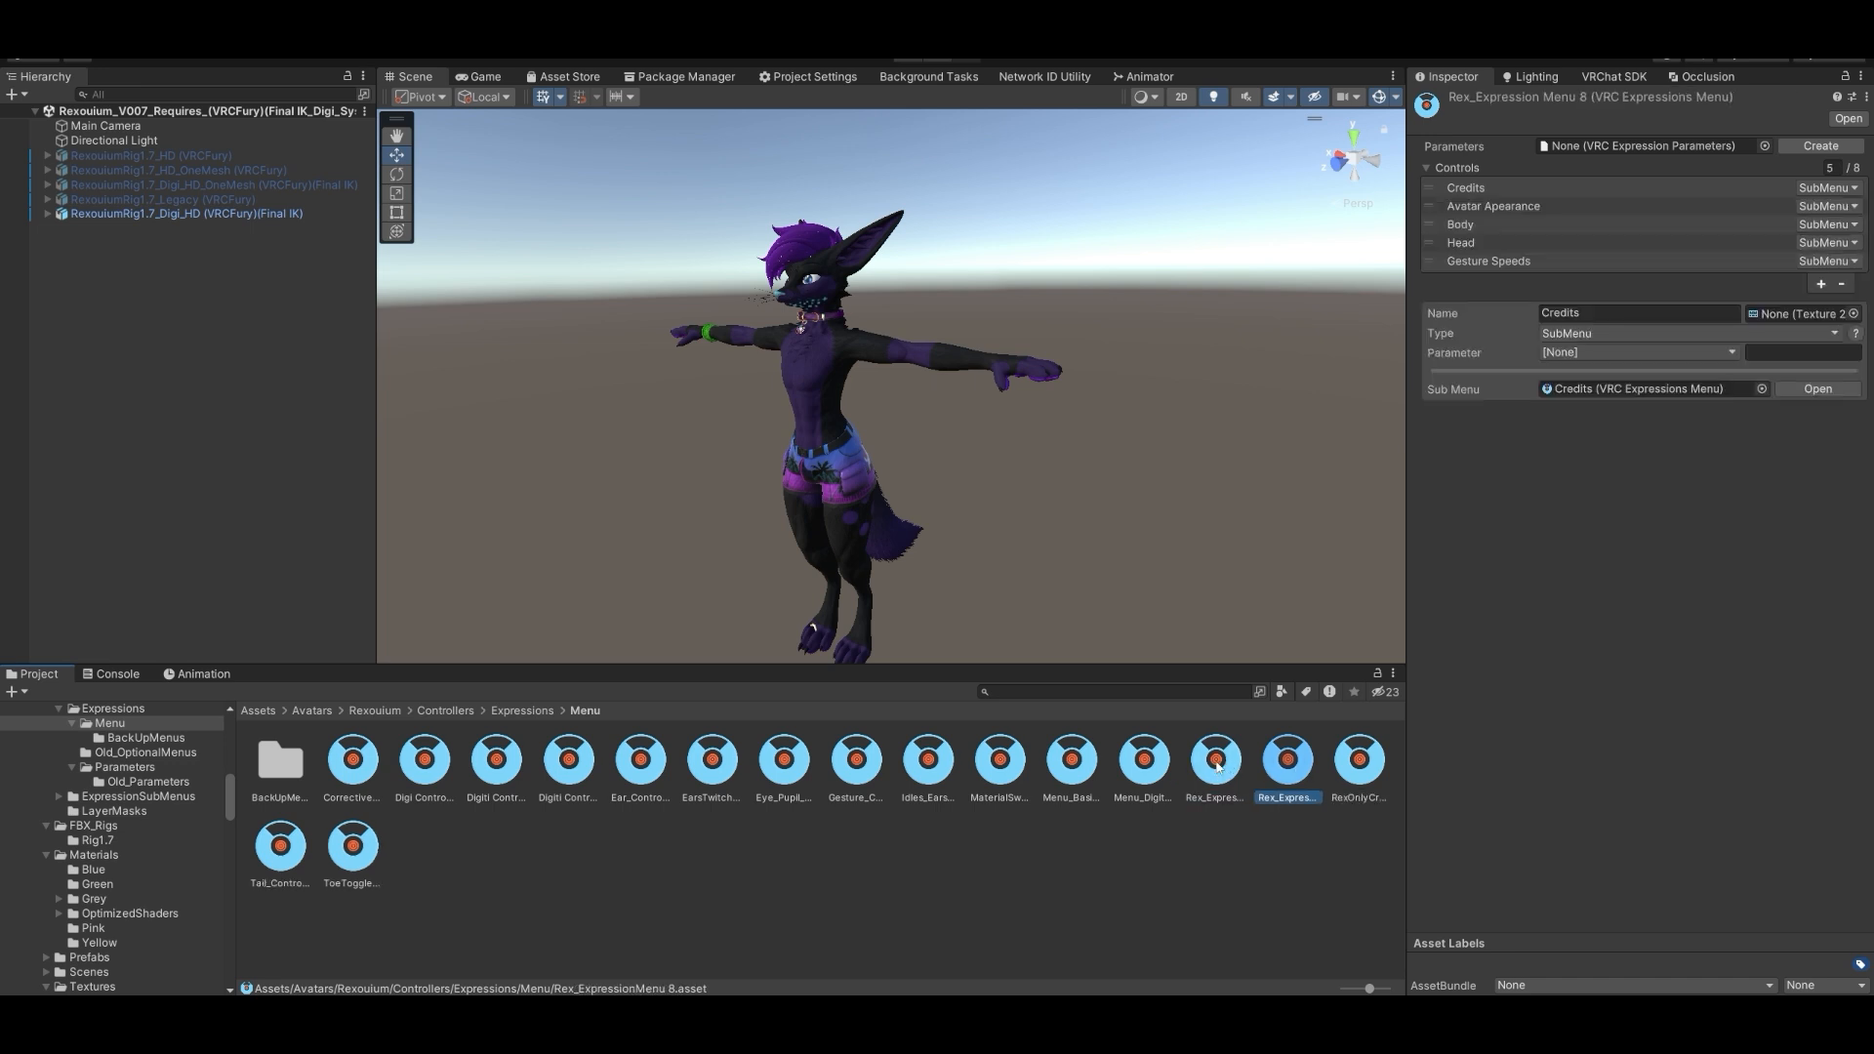
right_click(1296, 769)
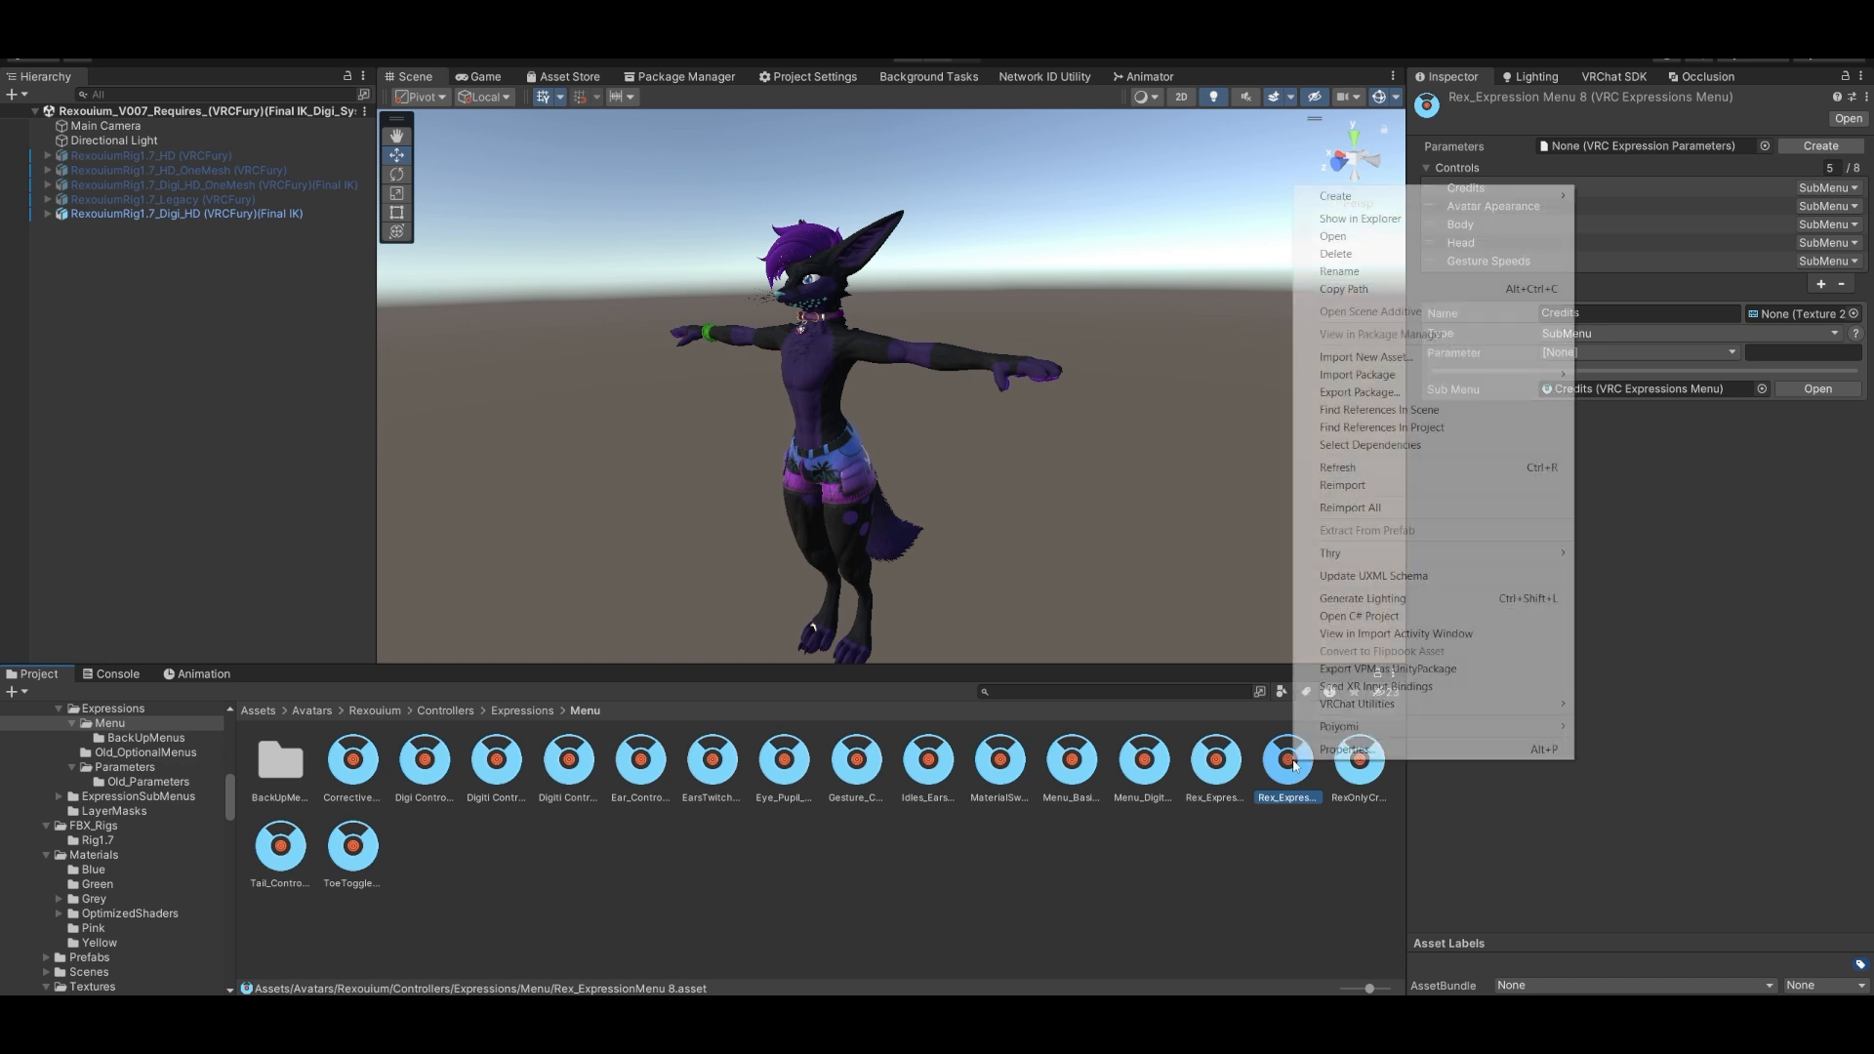
click(1367, 270)
text(Rexpress_Kit)
key(Return)
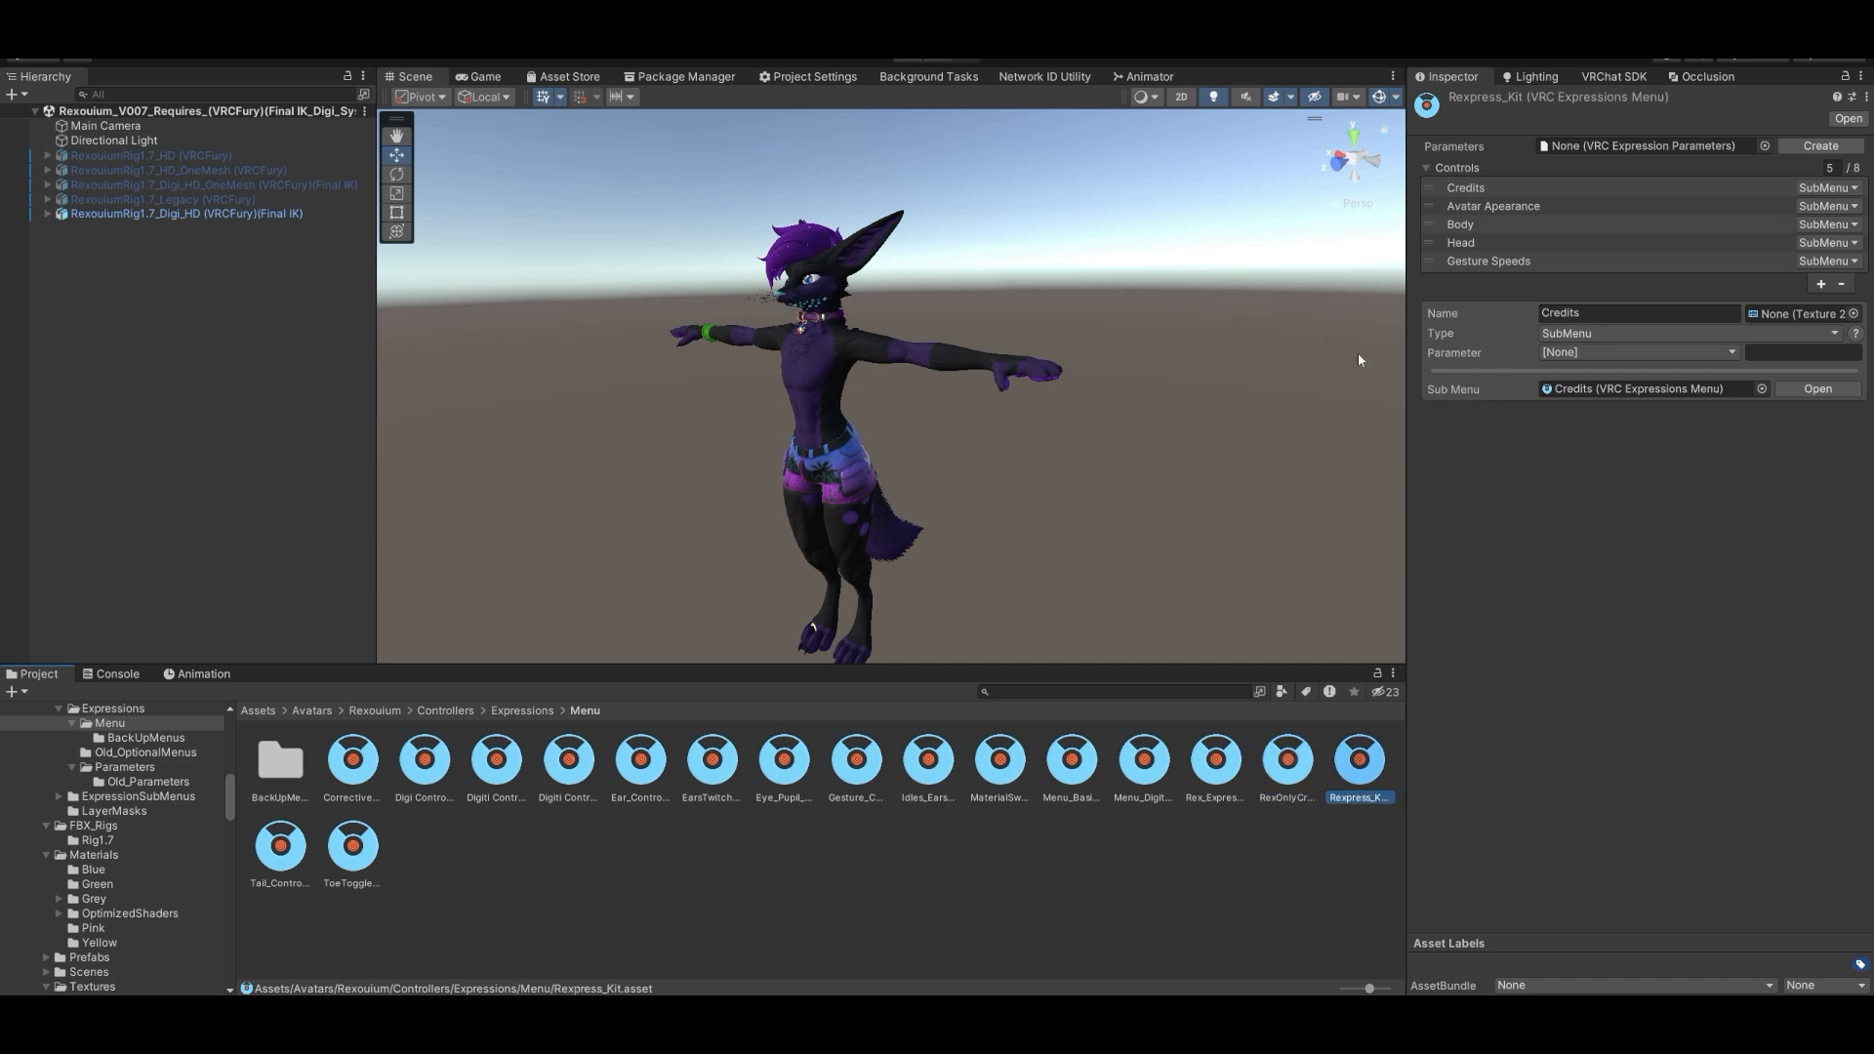
- Assign Rexpress_Kit as the expressions menu in the avatar descriptor of RexouiumRig1.7_Digi_HD (VRCFury)(Final IK)
click(107, 213)
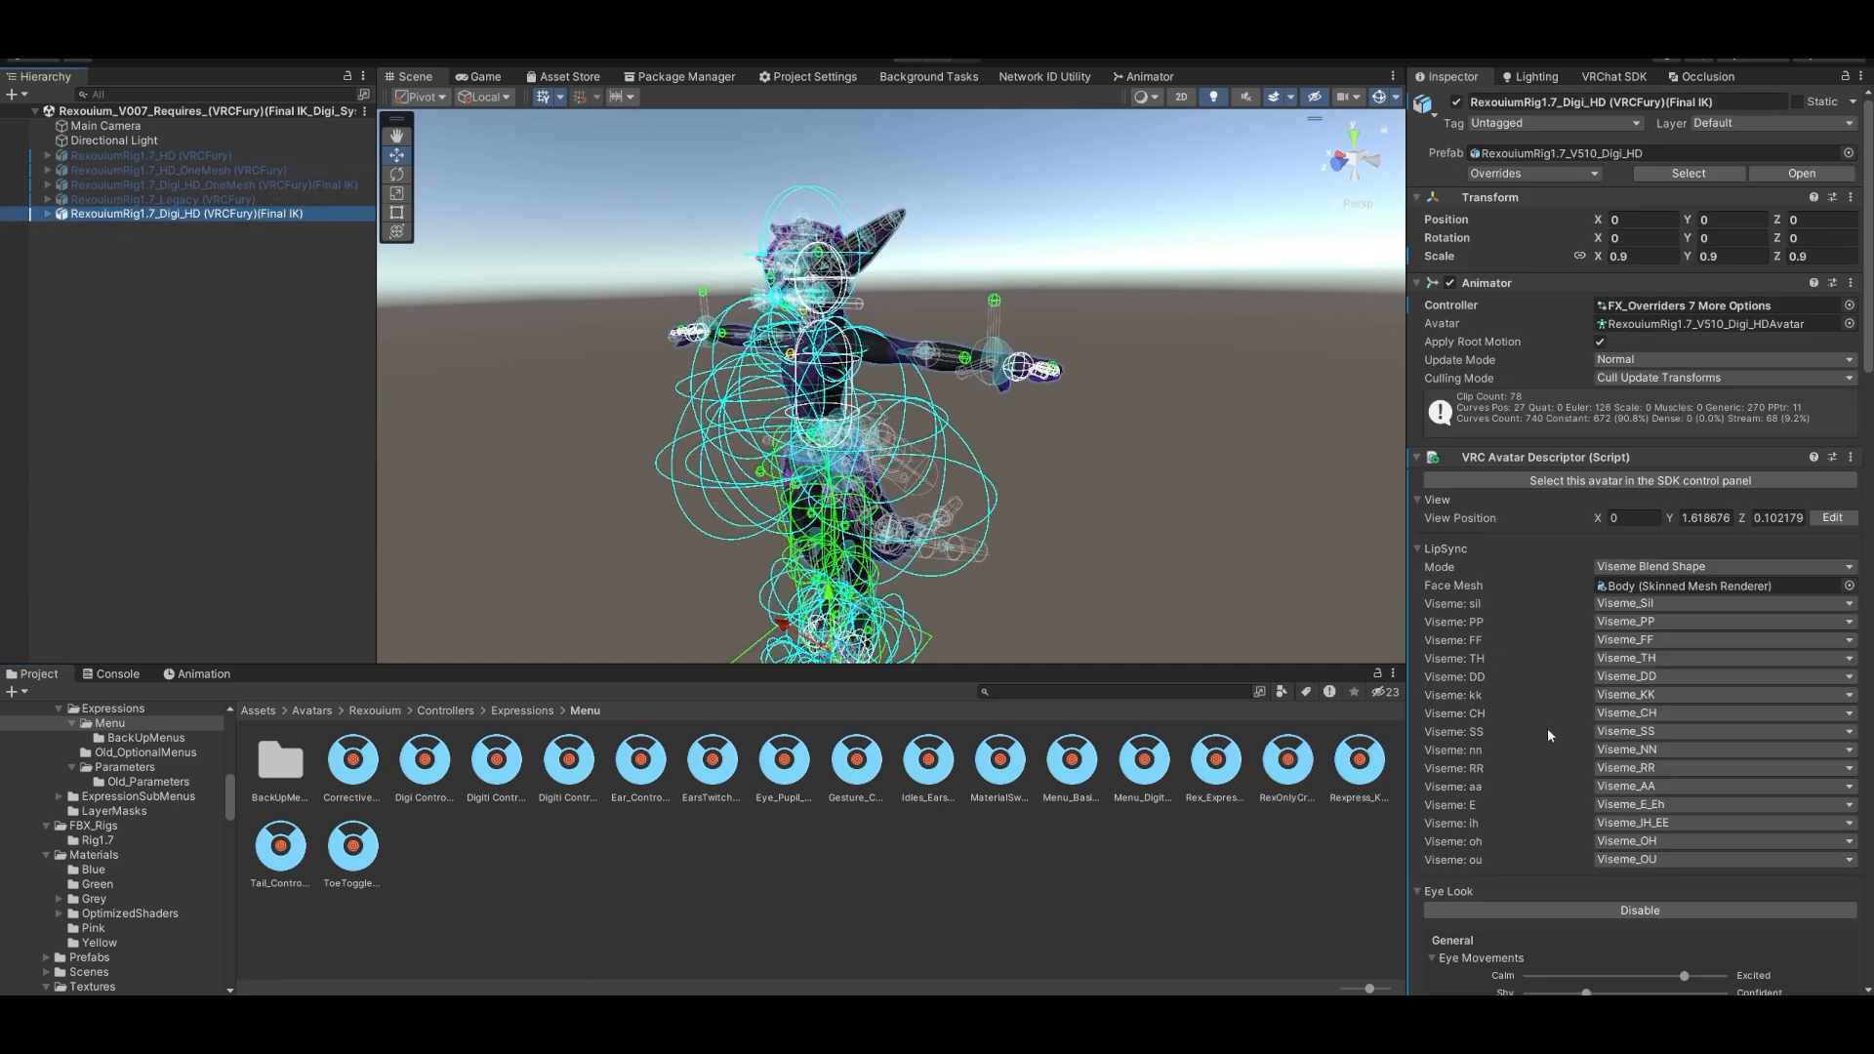
scroll(1538, 720, down, 6)
drag(1364, 769, 1636, 917)
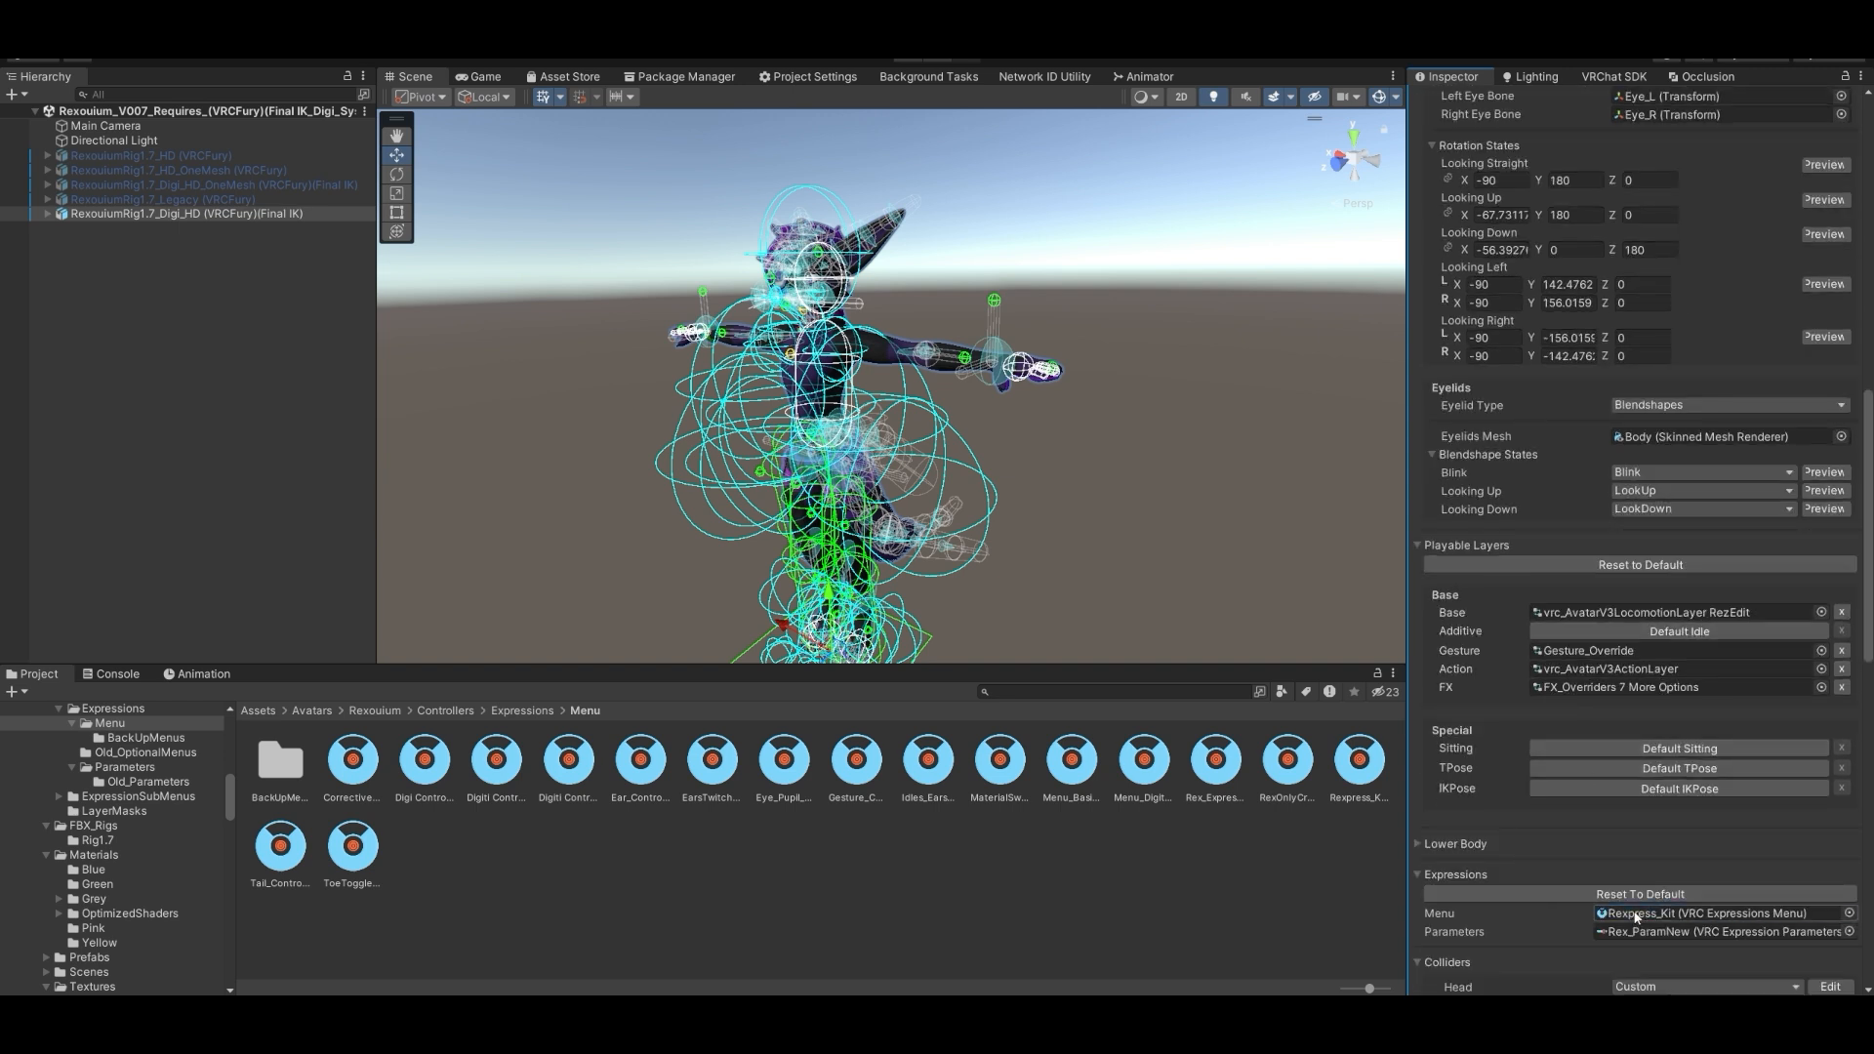
right_click(953, 863)
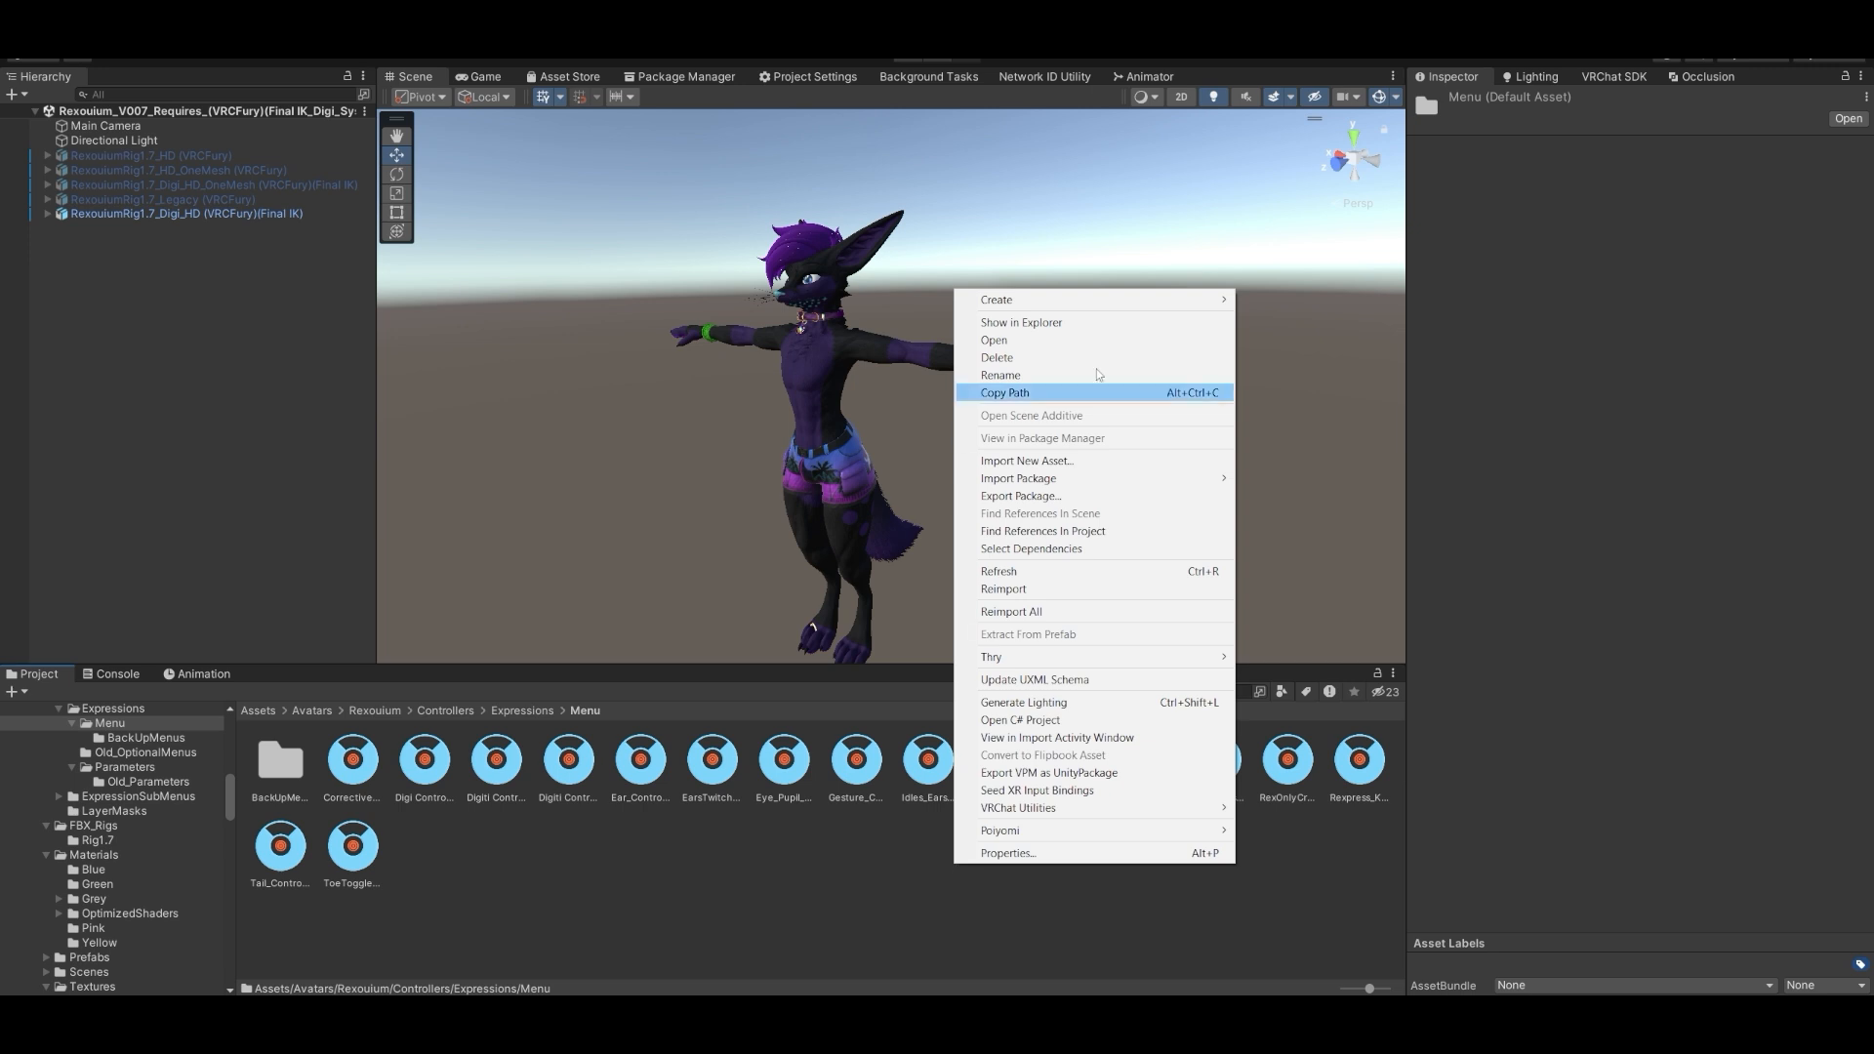
click(831, 871)
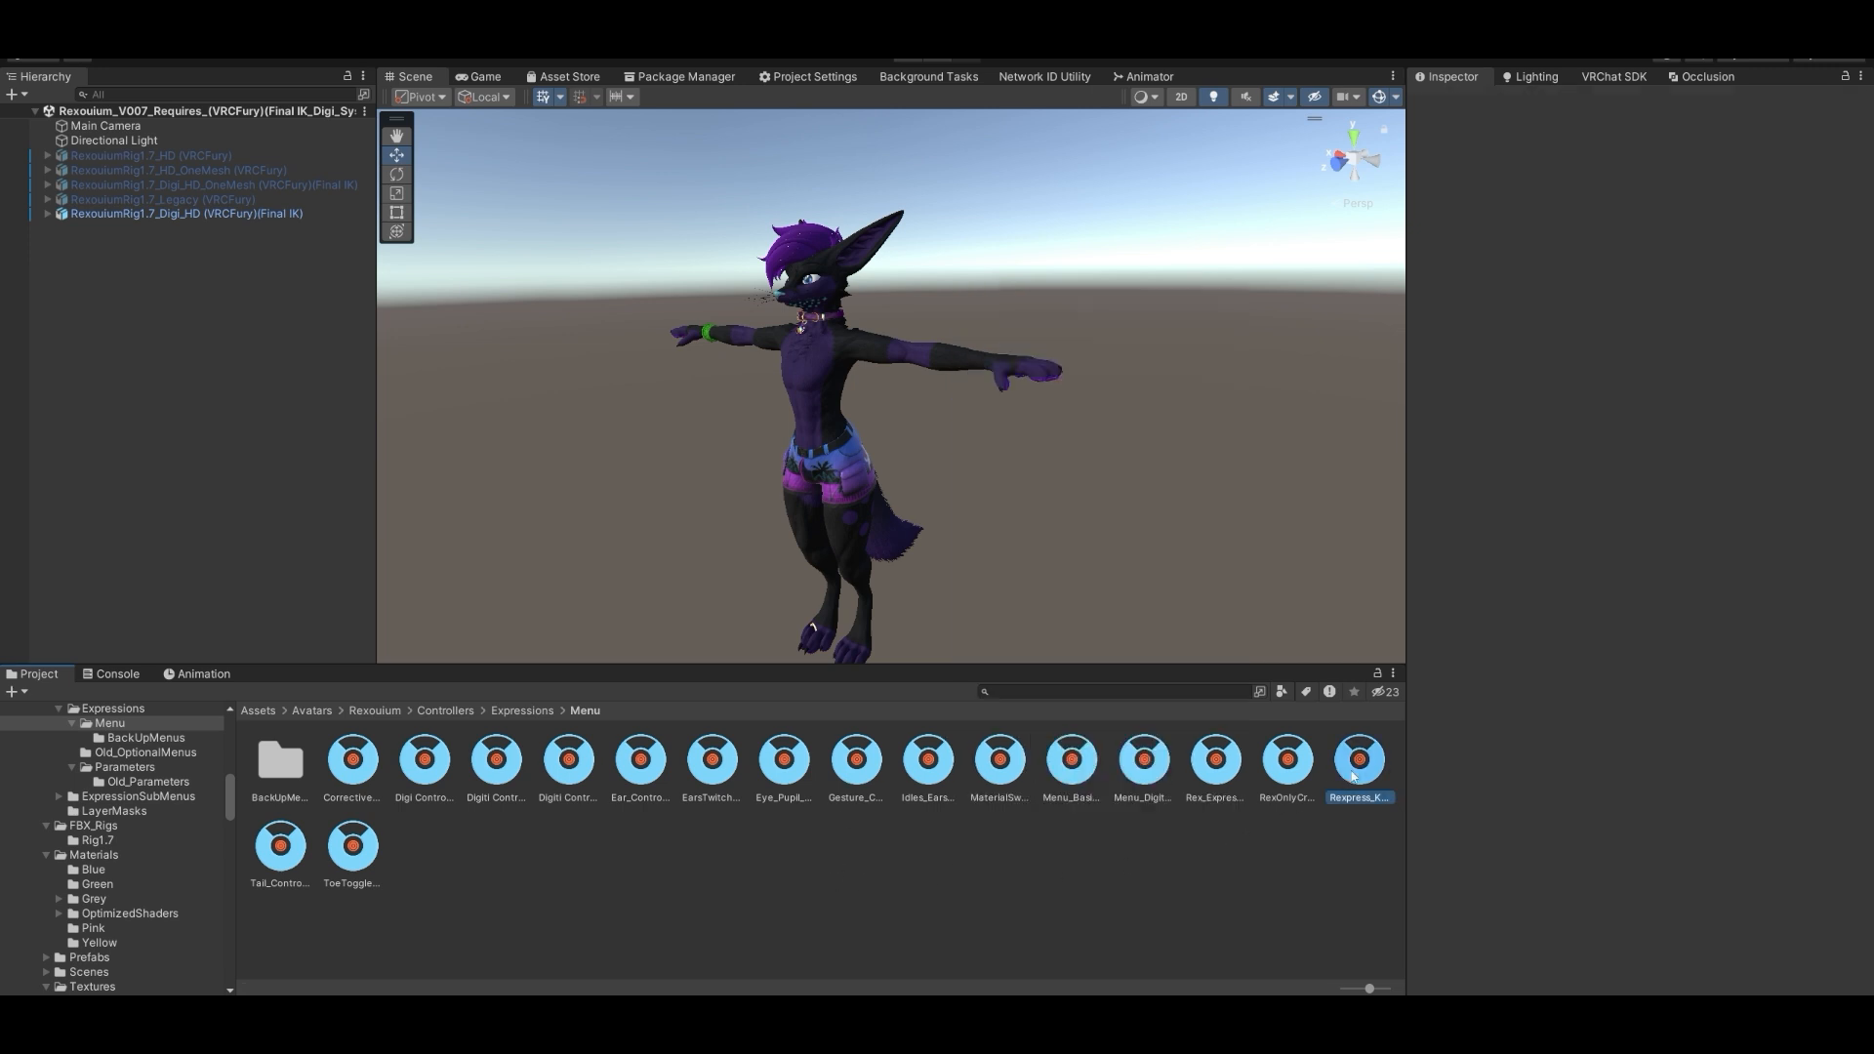
- Duplicate the empty ToeToggleMenu asset and rename the copy KitOwn
click(361, 864)
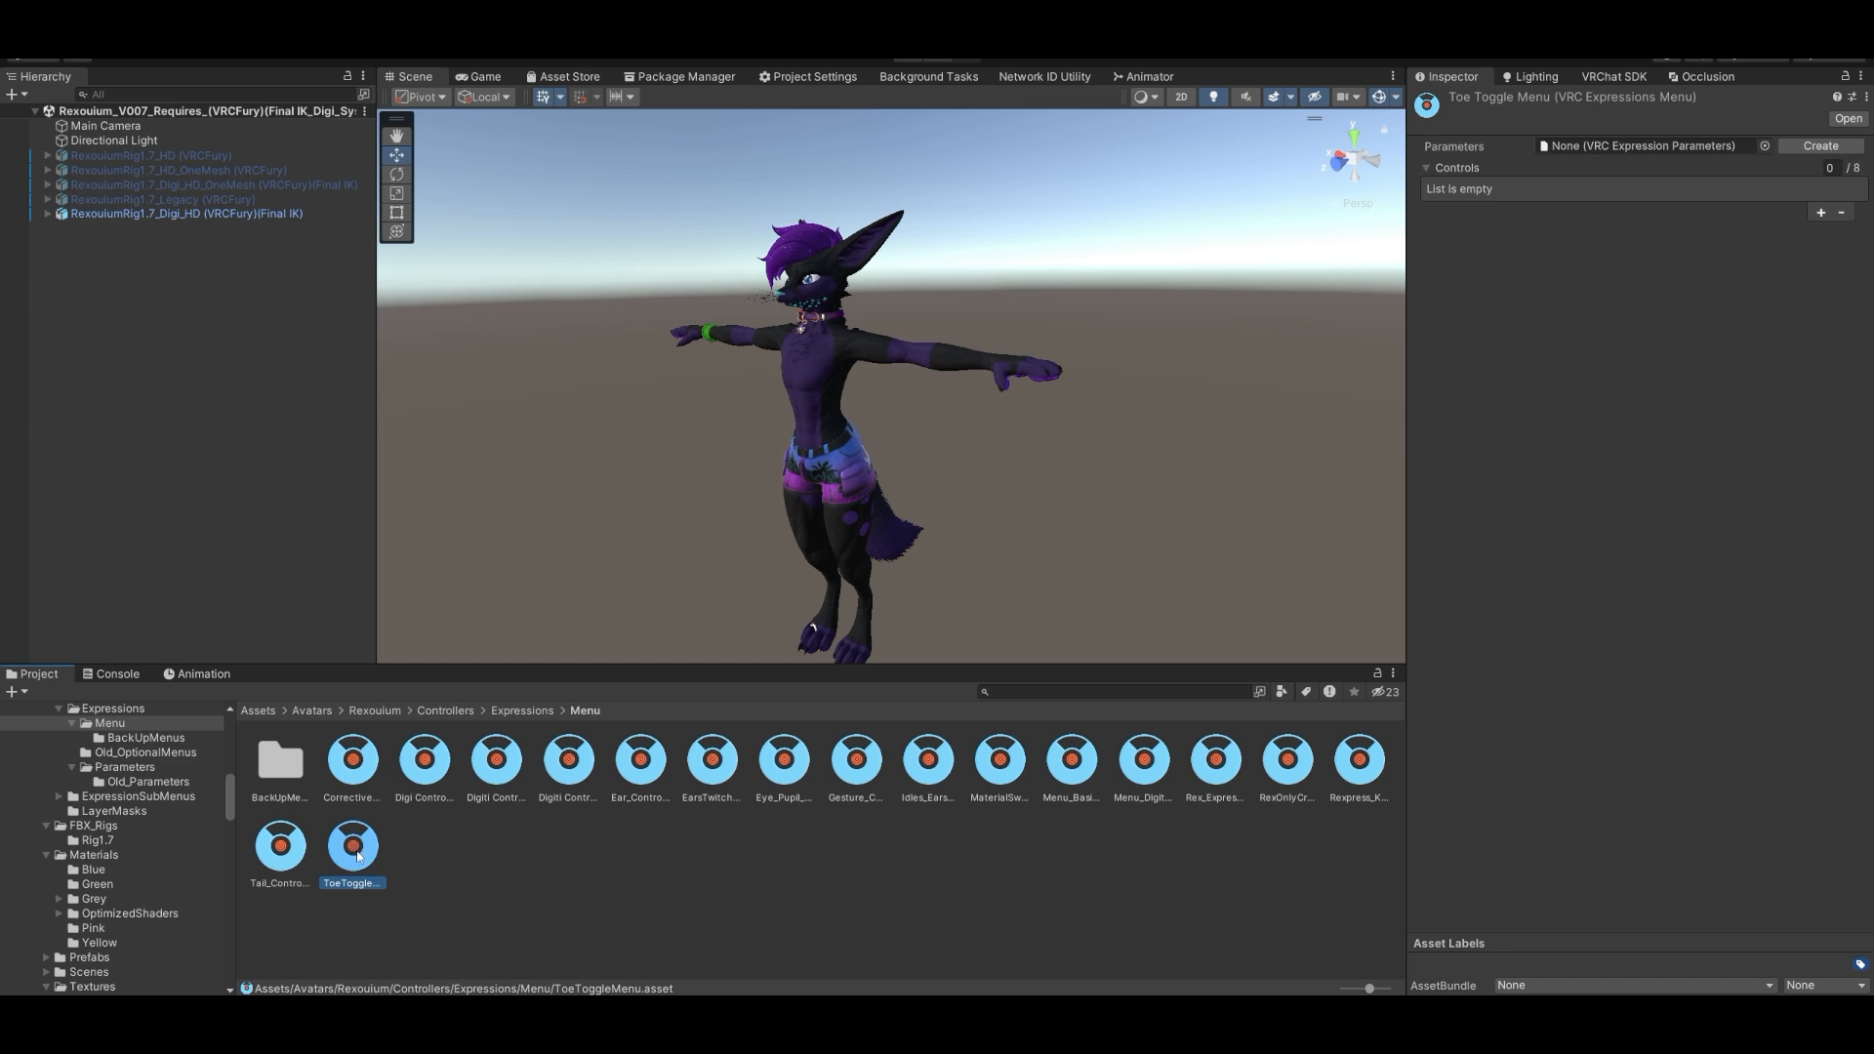
key(ctrl+d)
right_click(420, 848)
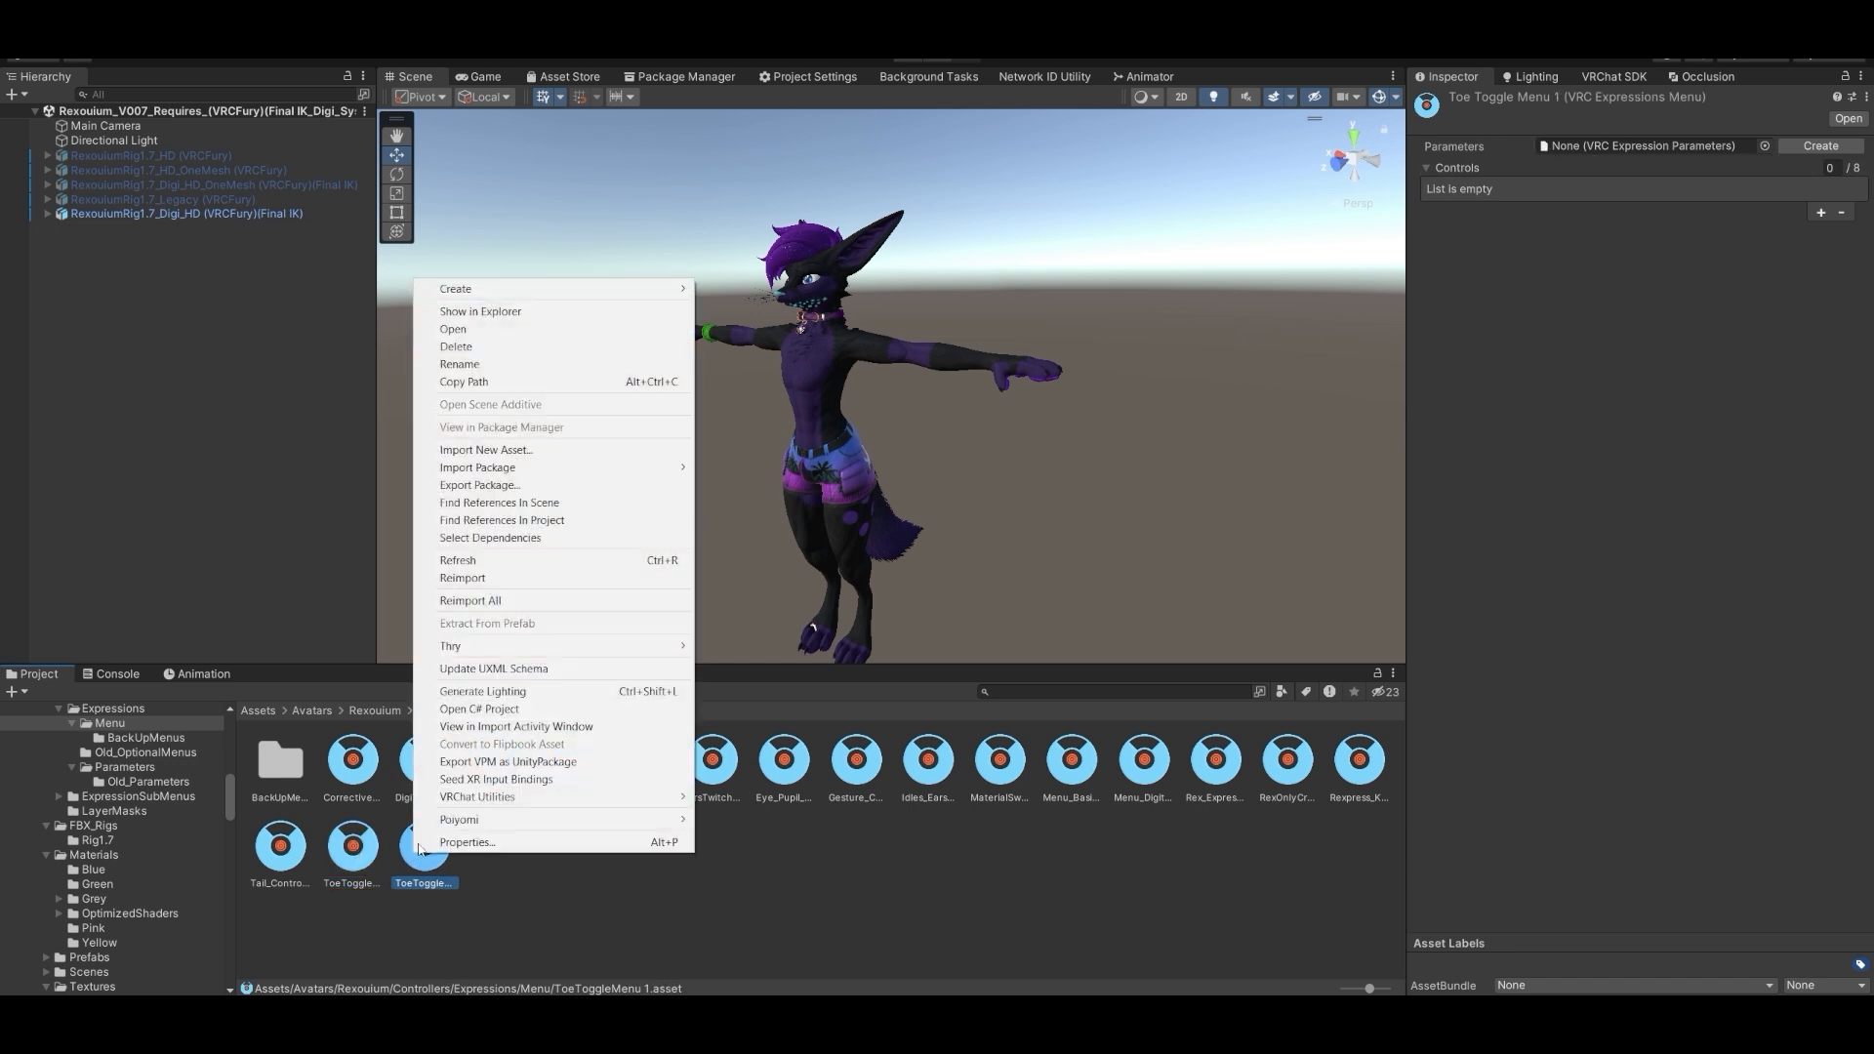
click(508, 365)
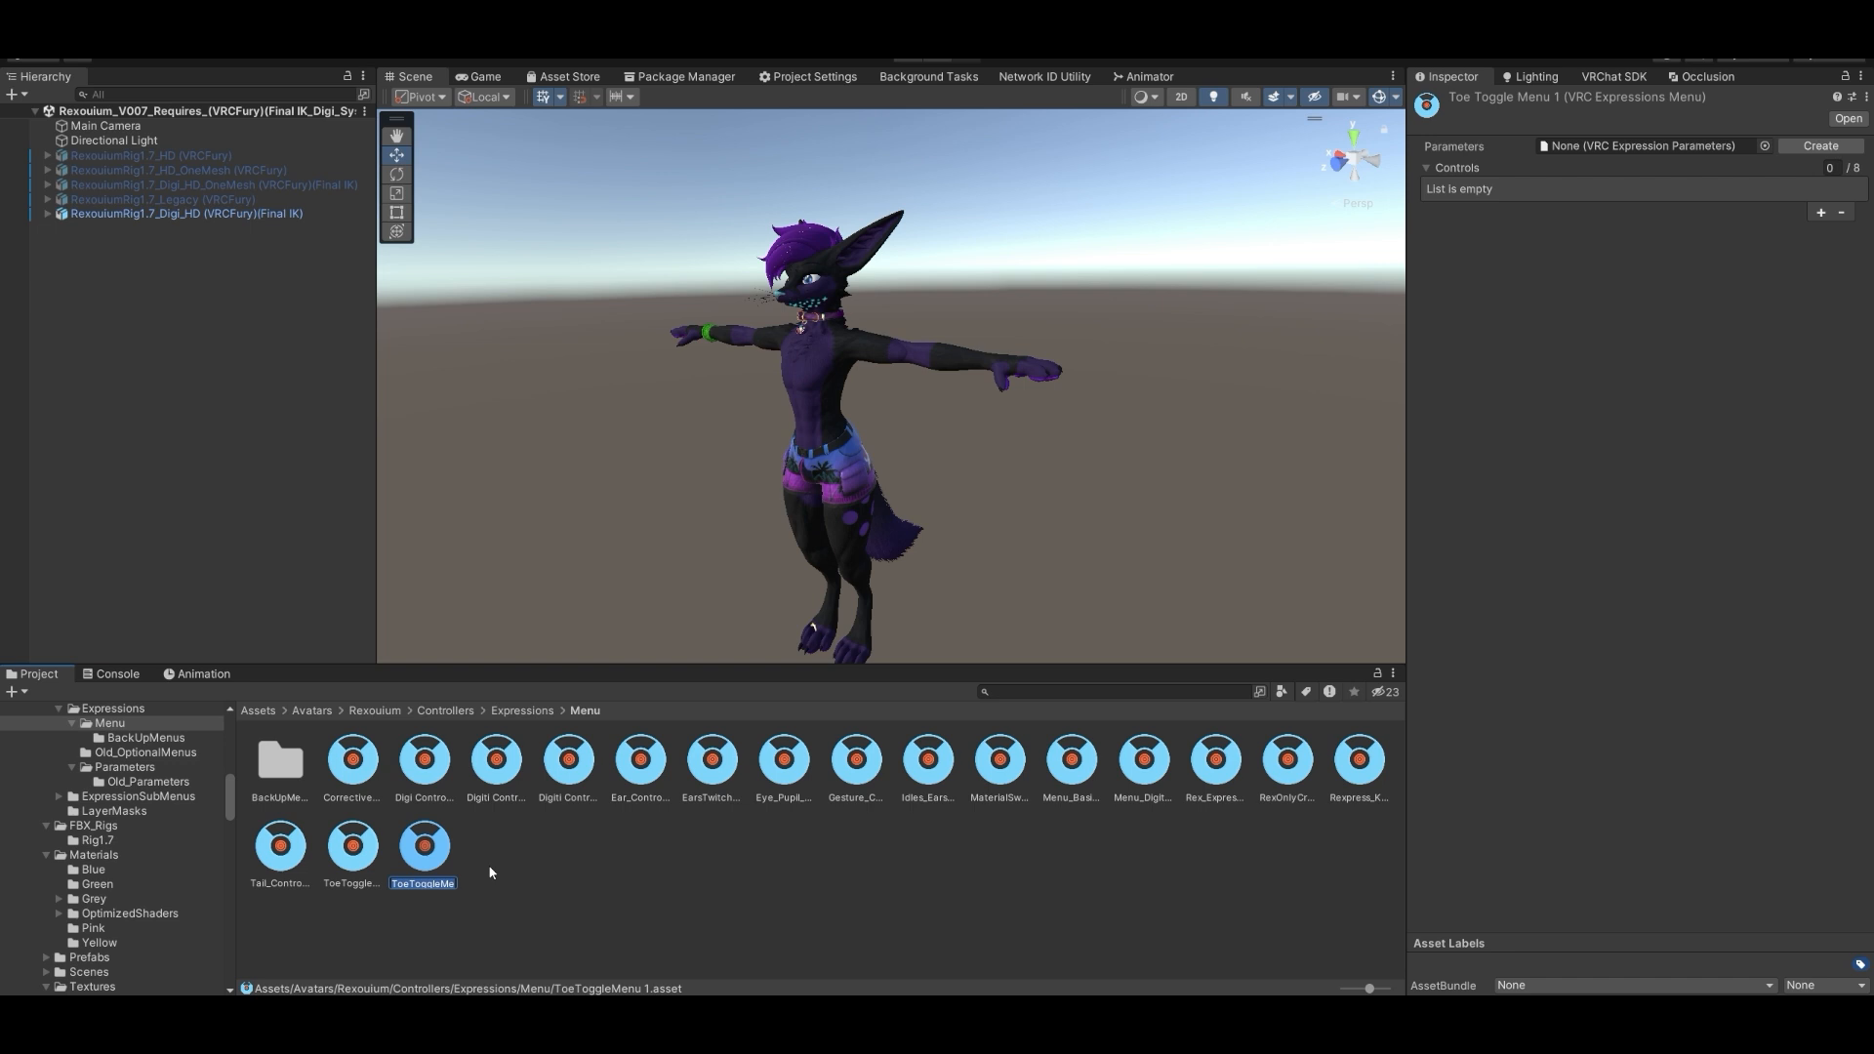
text(KitOwn)
key(Return)
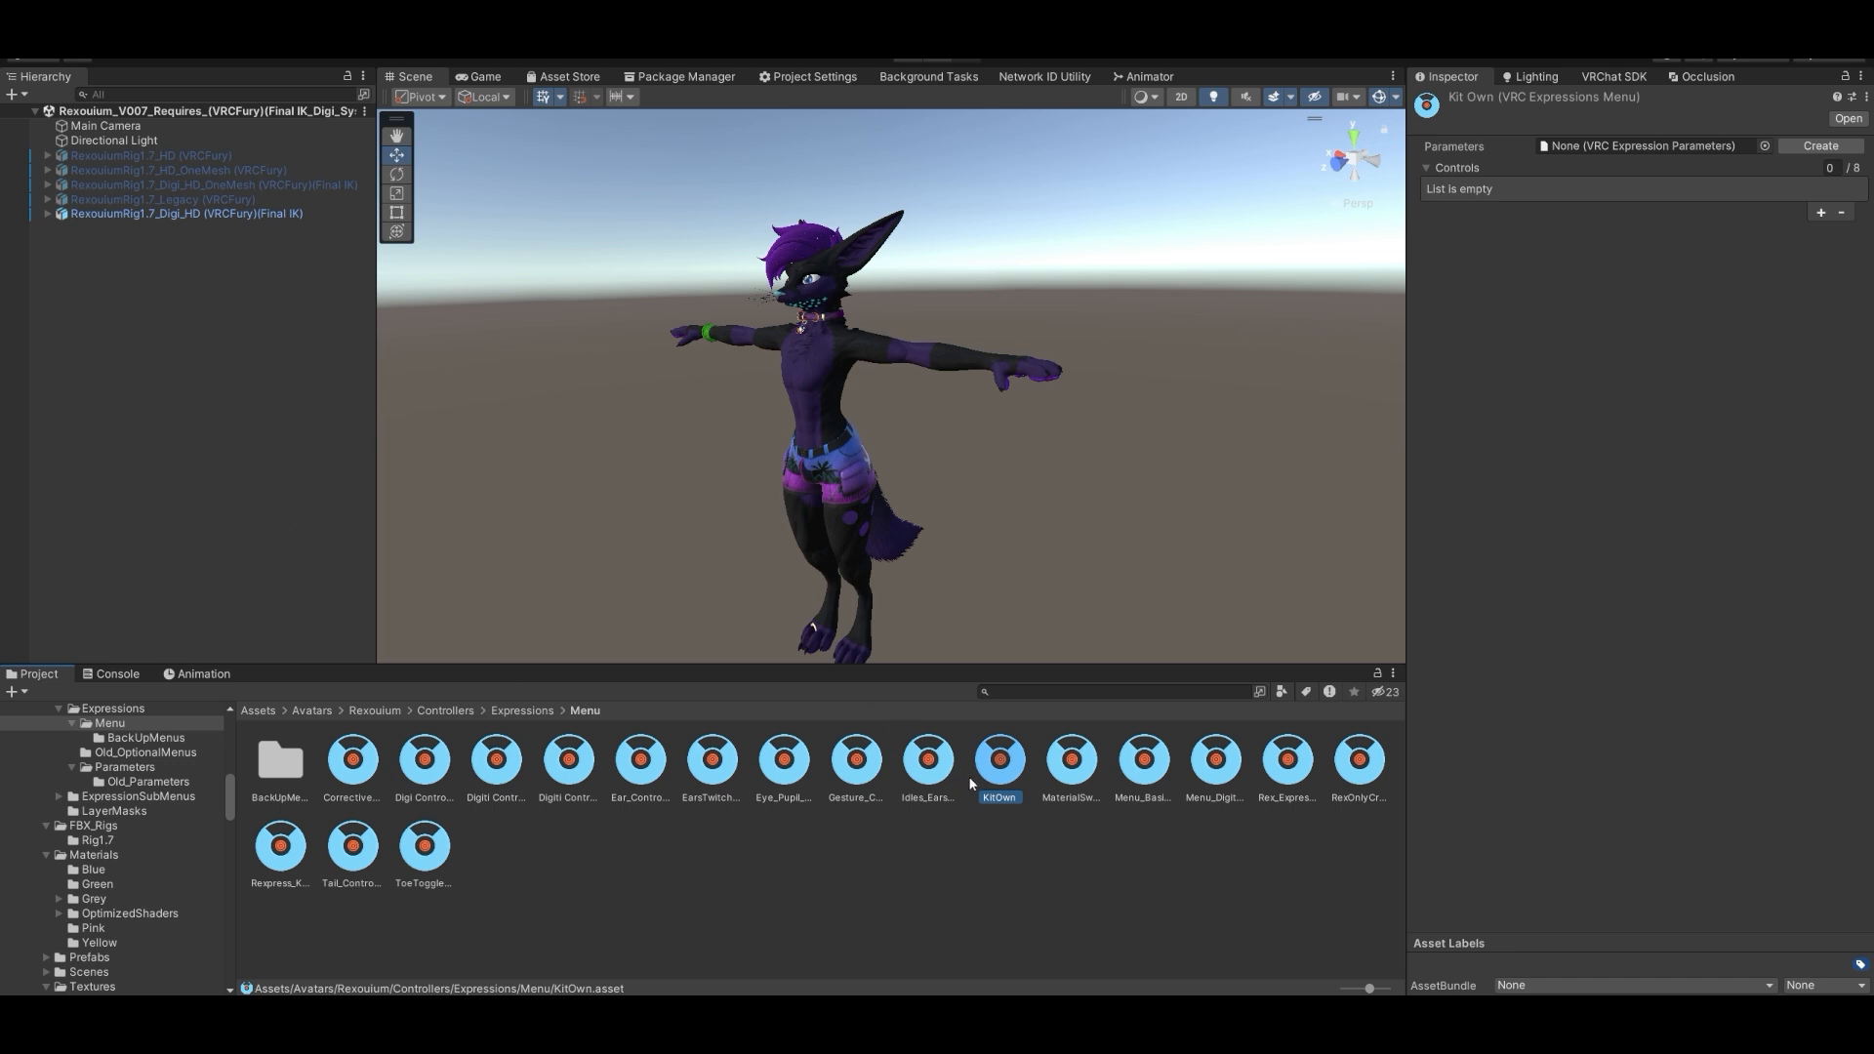
- Add a control named Halo Toggle to the KitOwn menu and set its type to Toggle
click(1814, 212)
click(1642, 239)
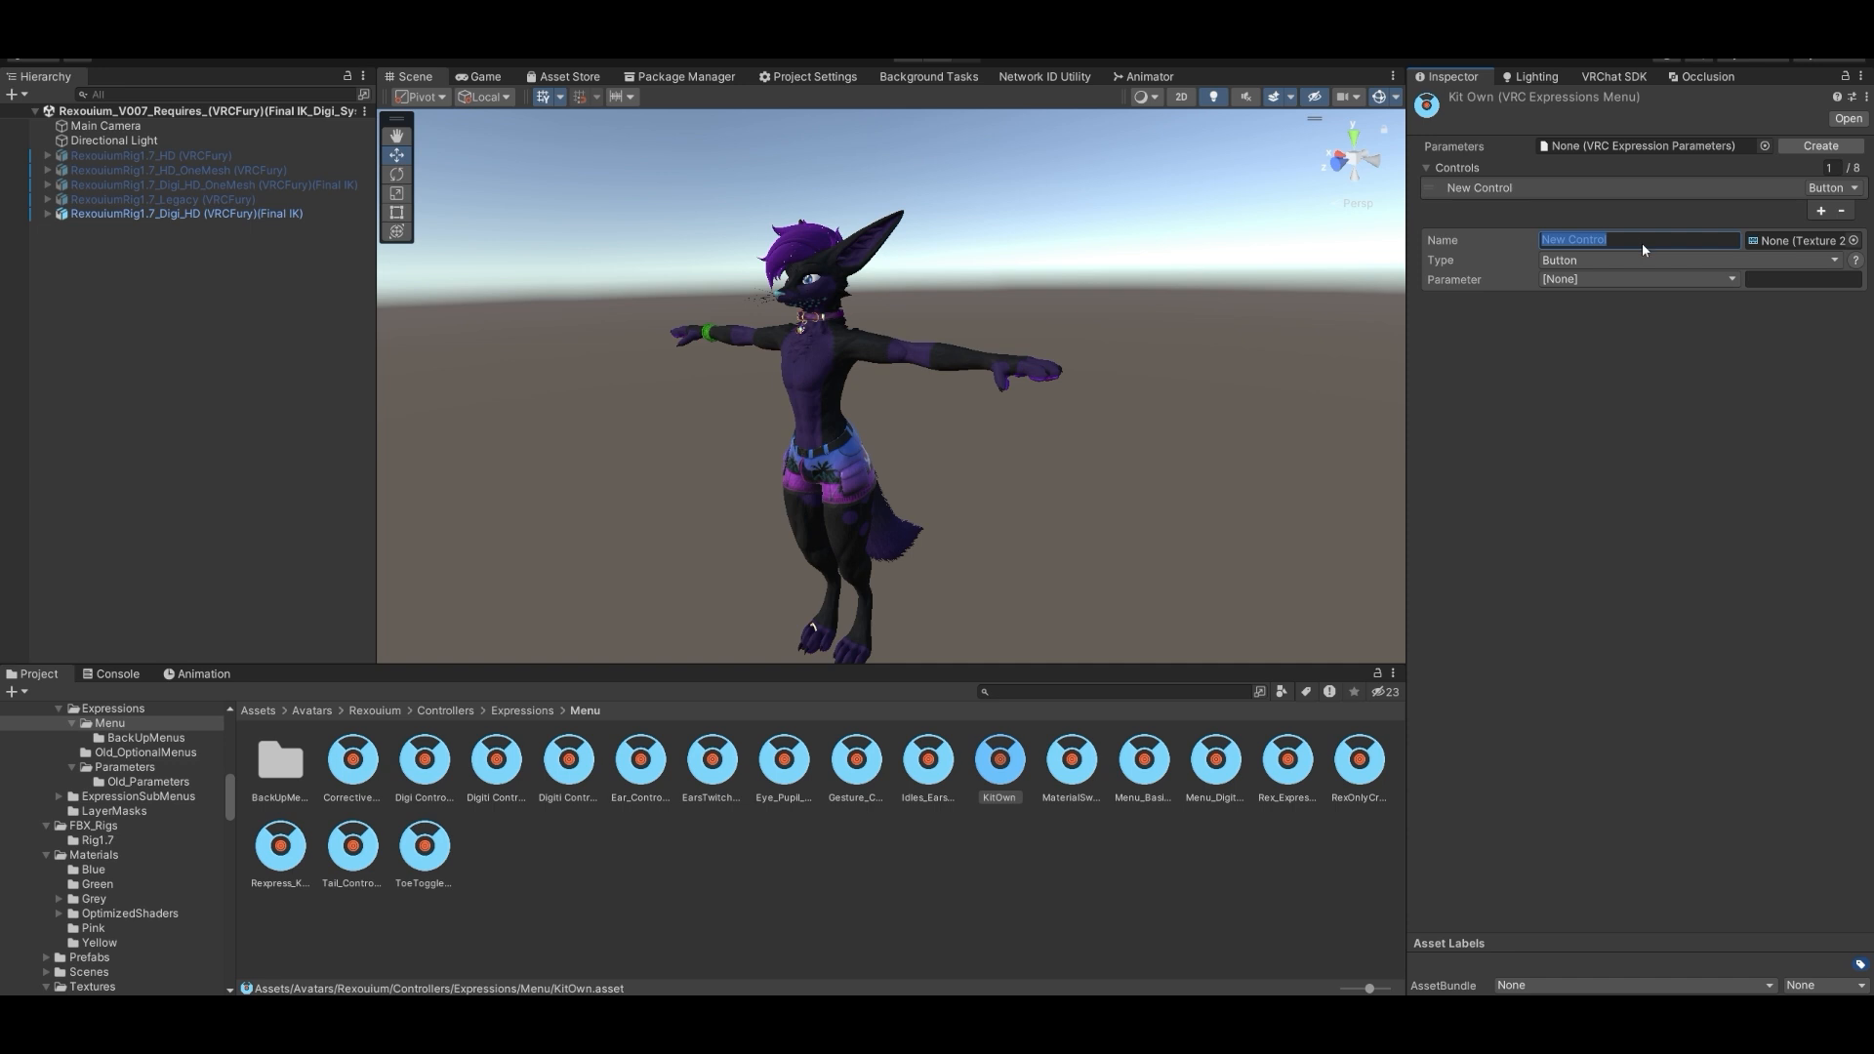
text(Halo Toggle)
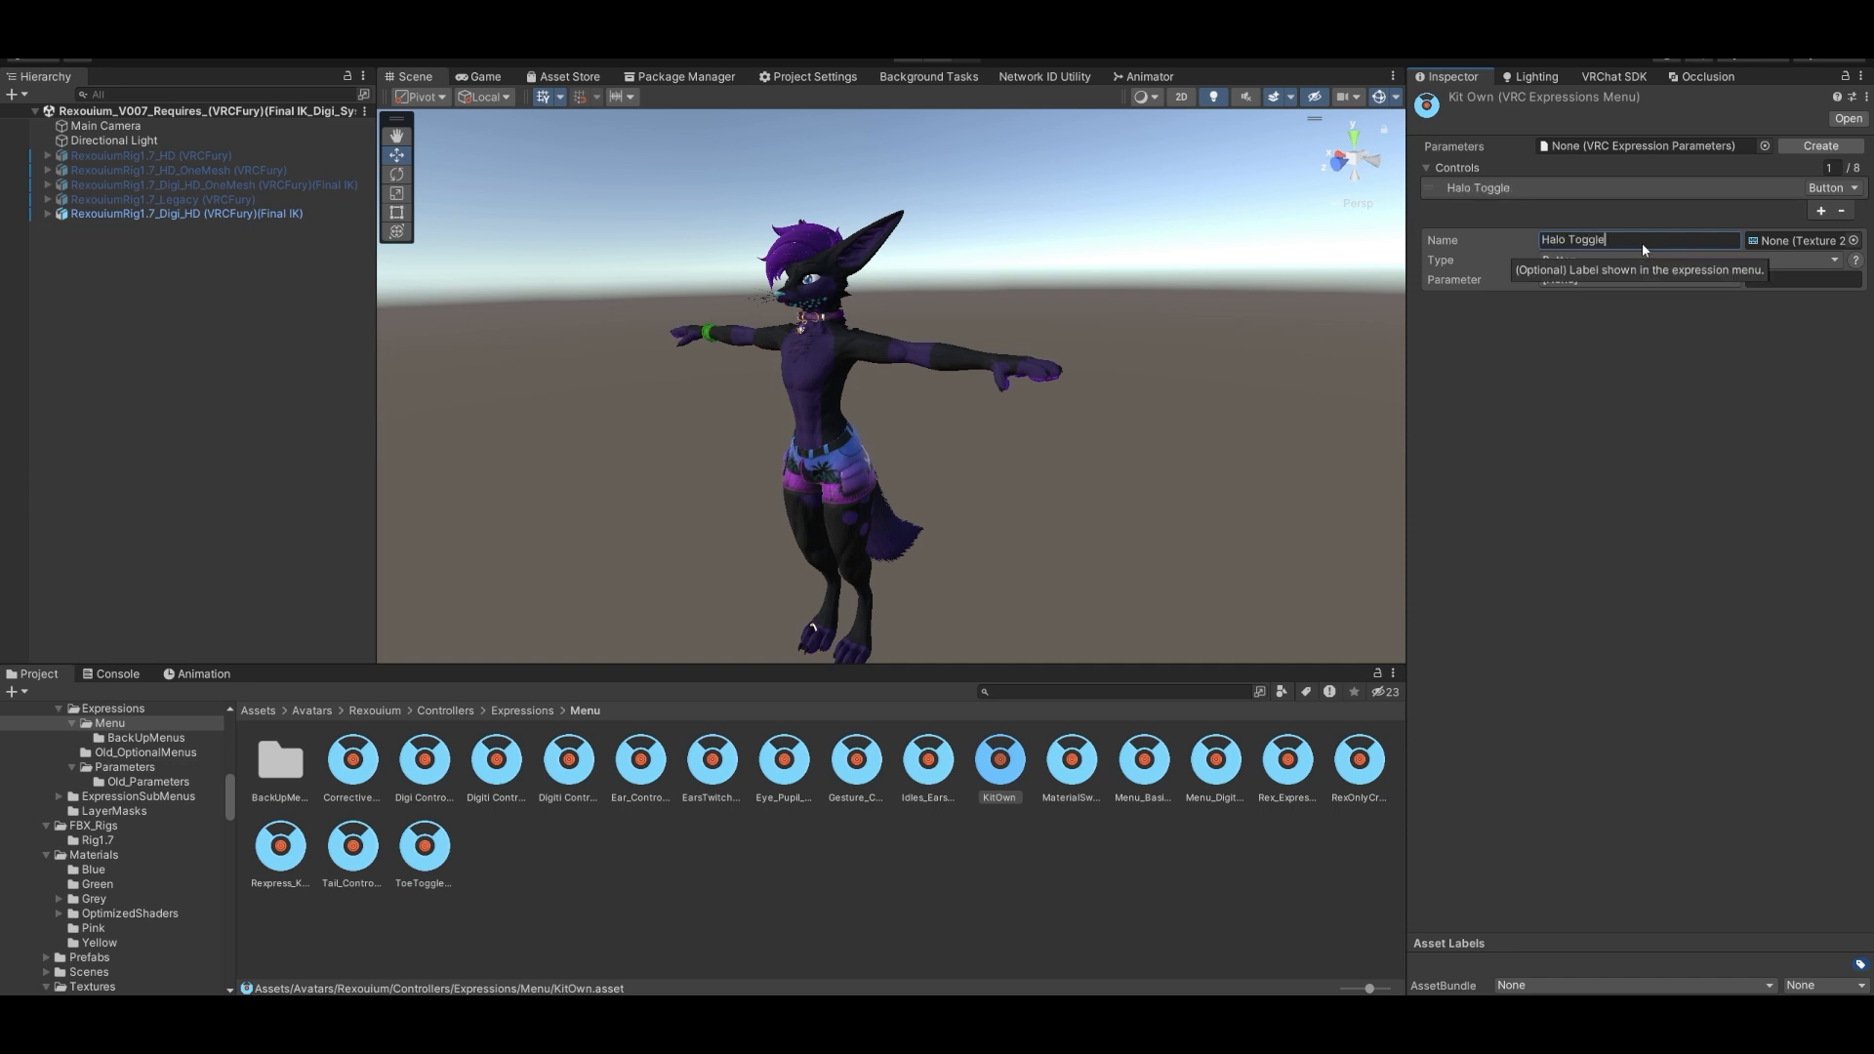
click(1667, 192)
click(1690, 204)
click(1690, 190)
click(1802, 205)
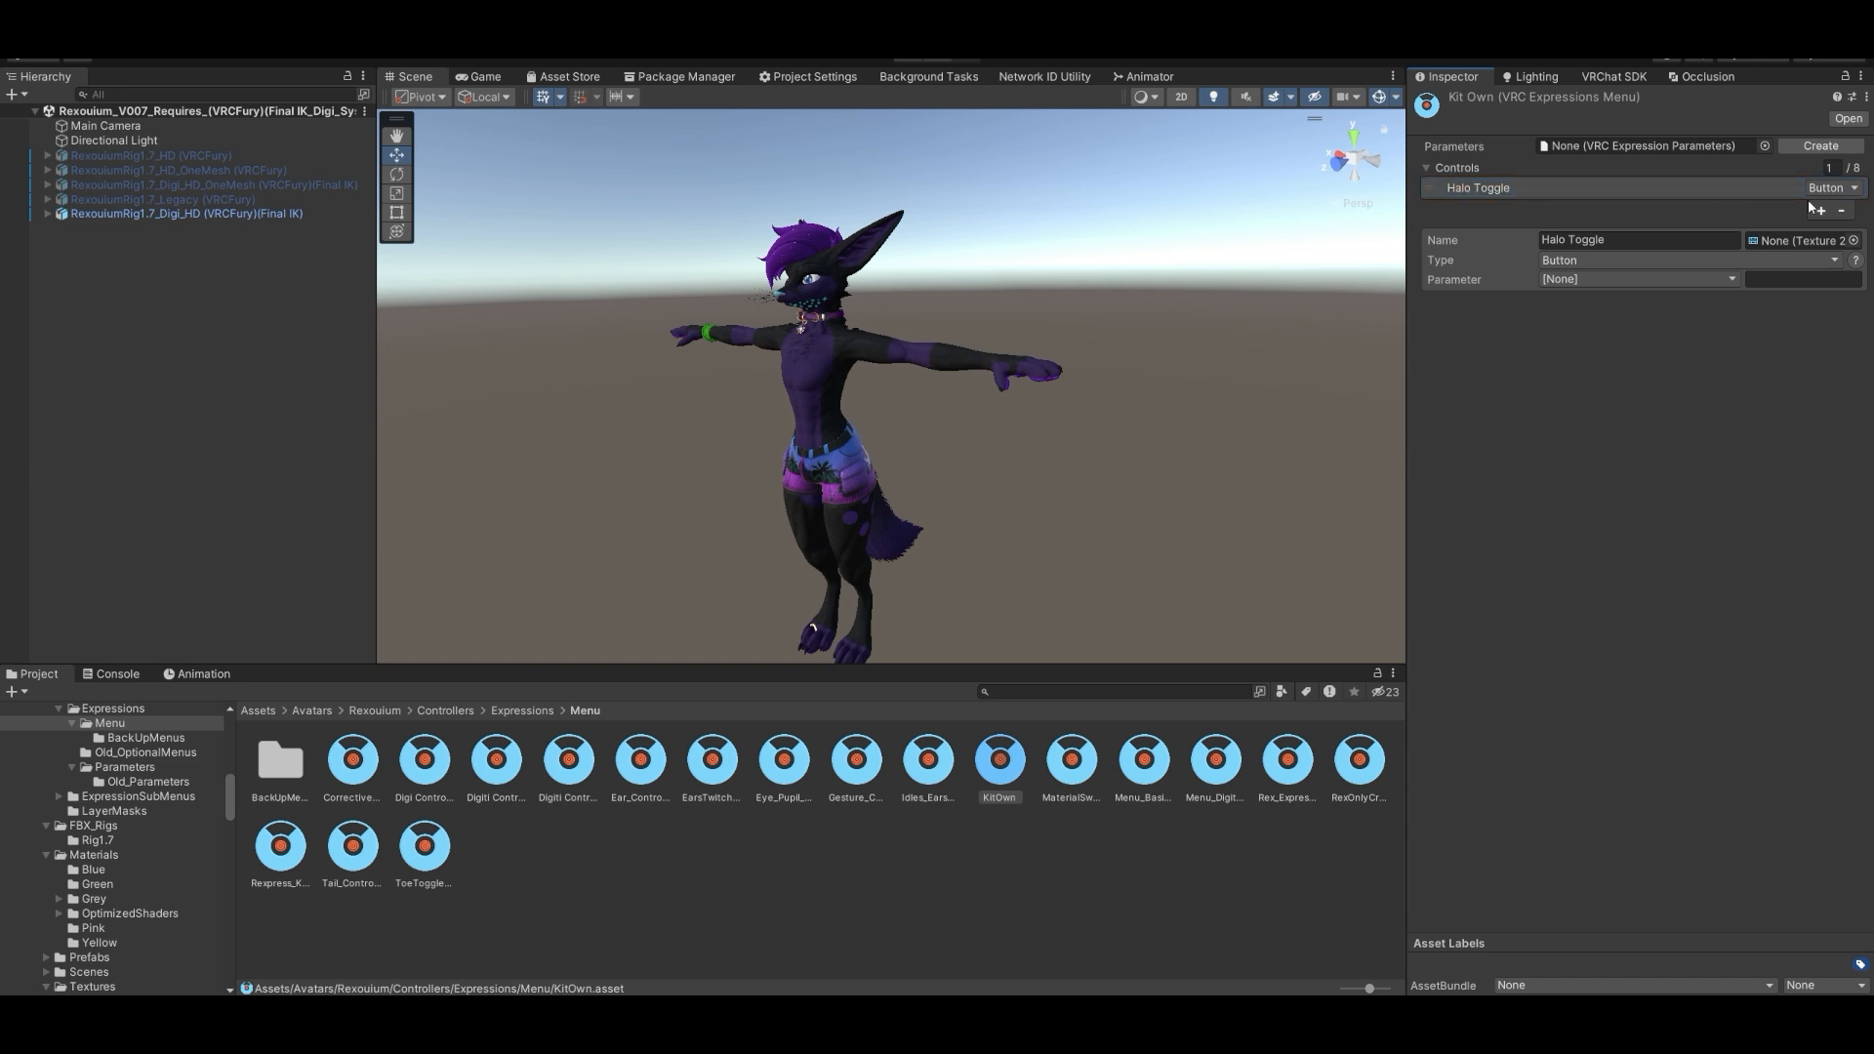
click(1748, 260)
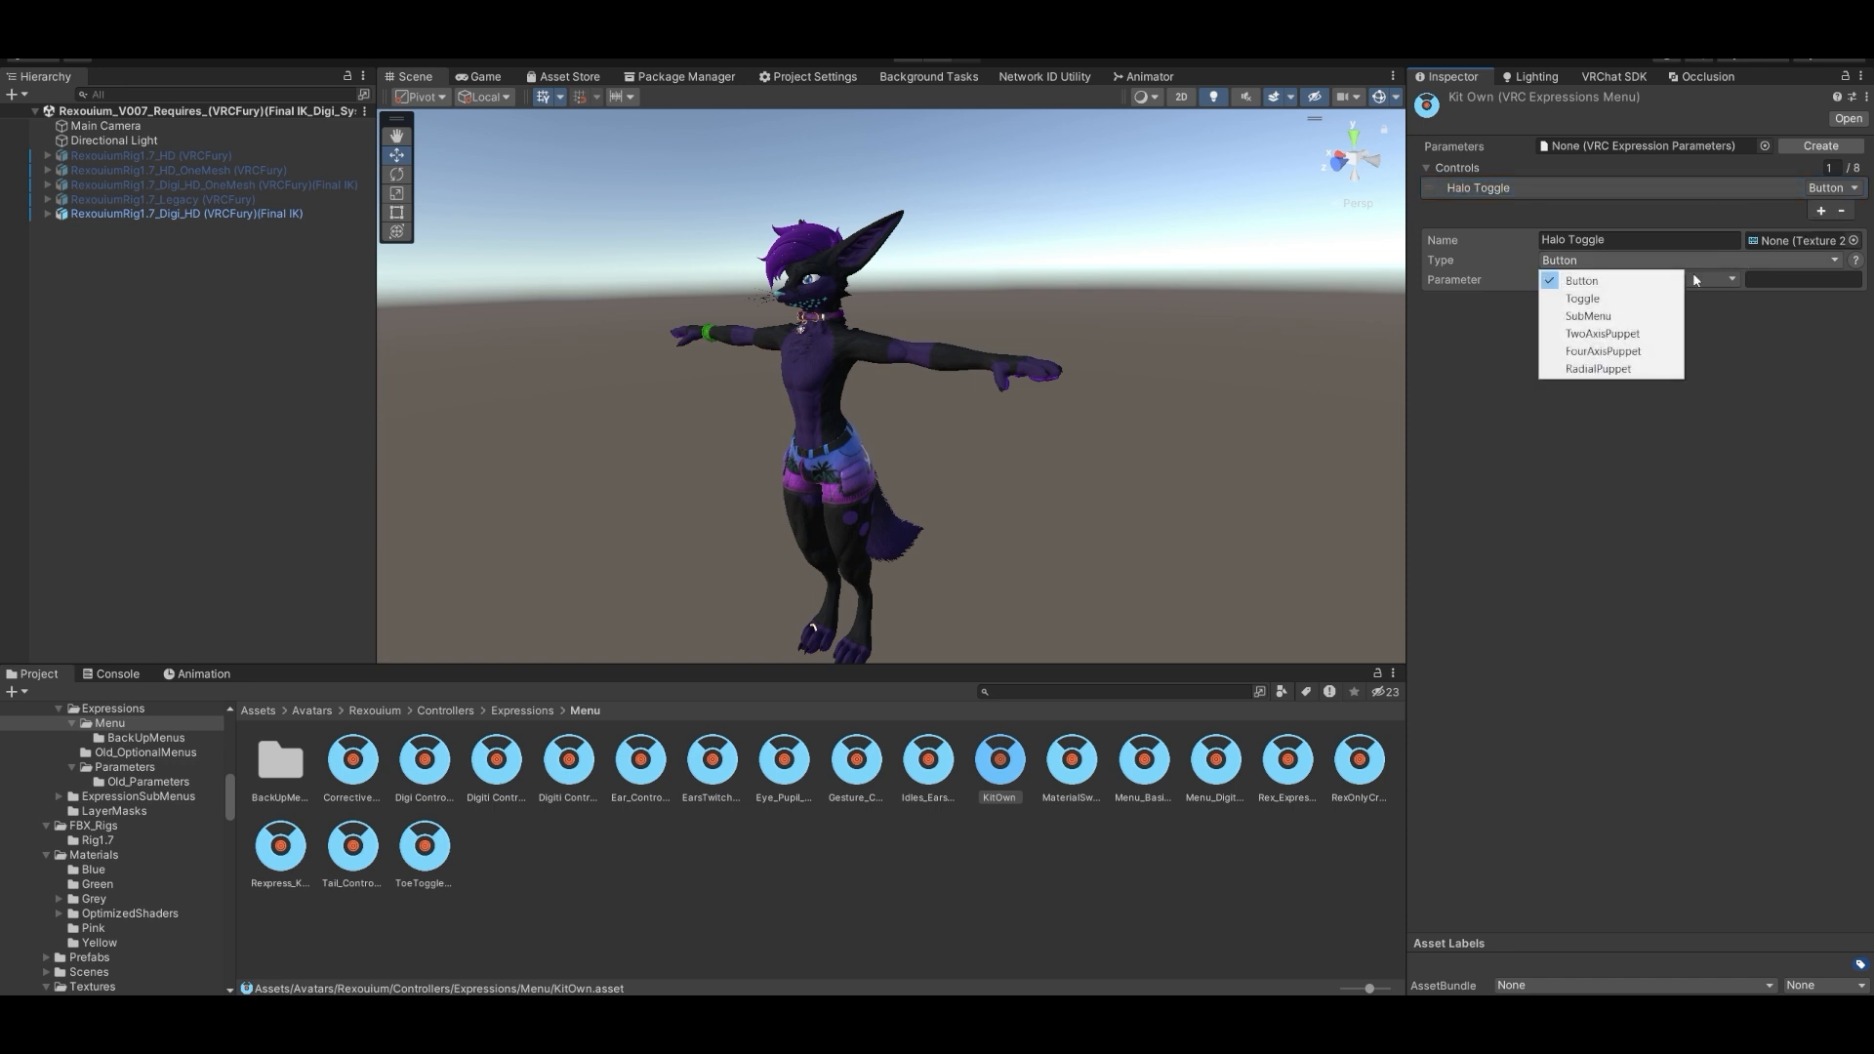
click(1623, 296)
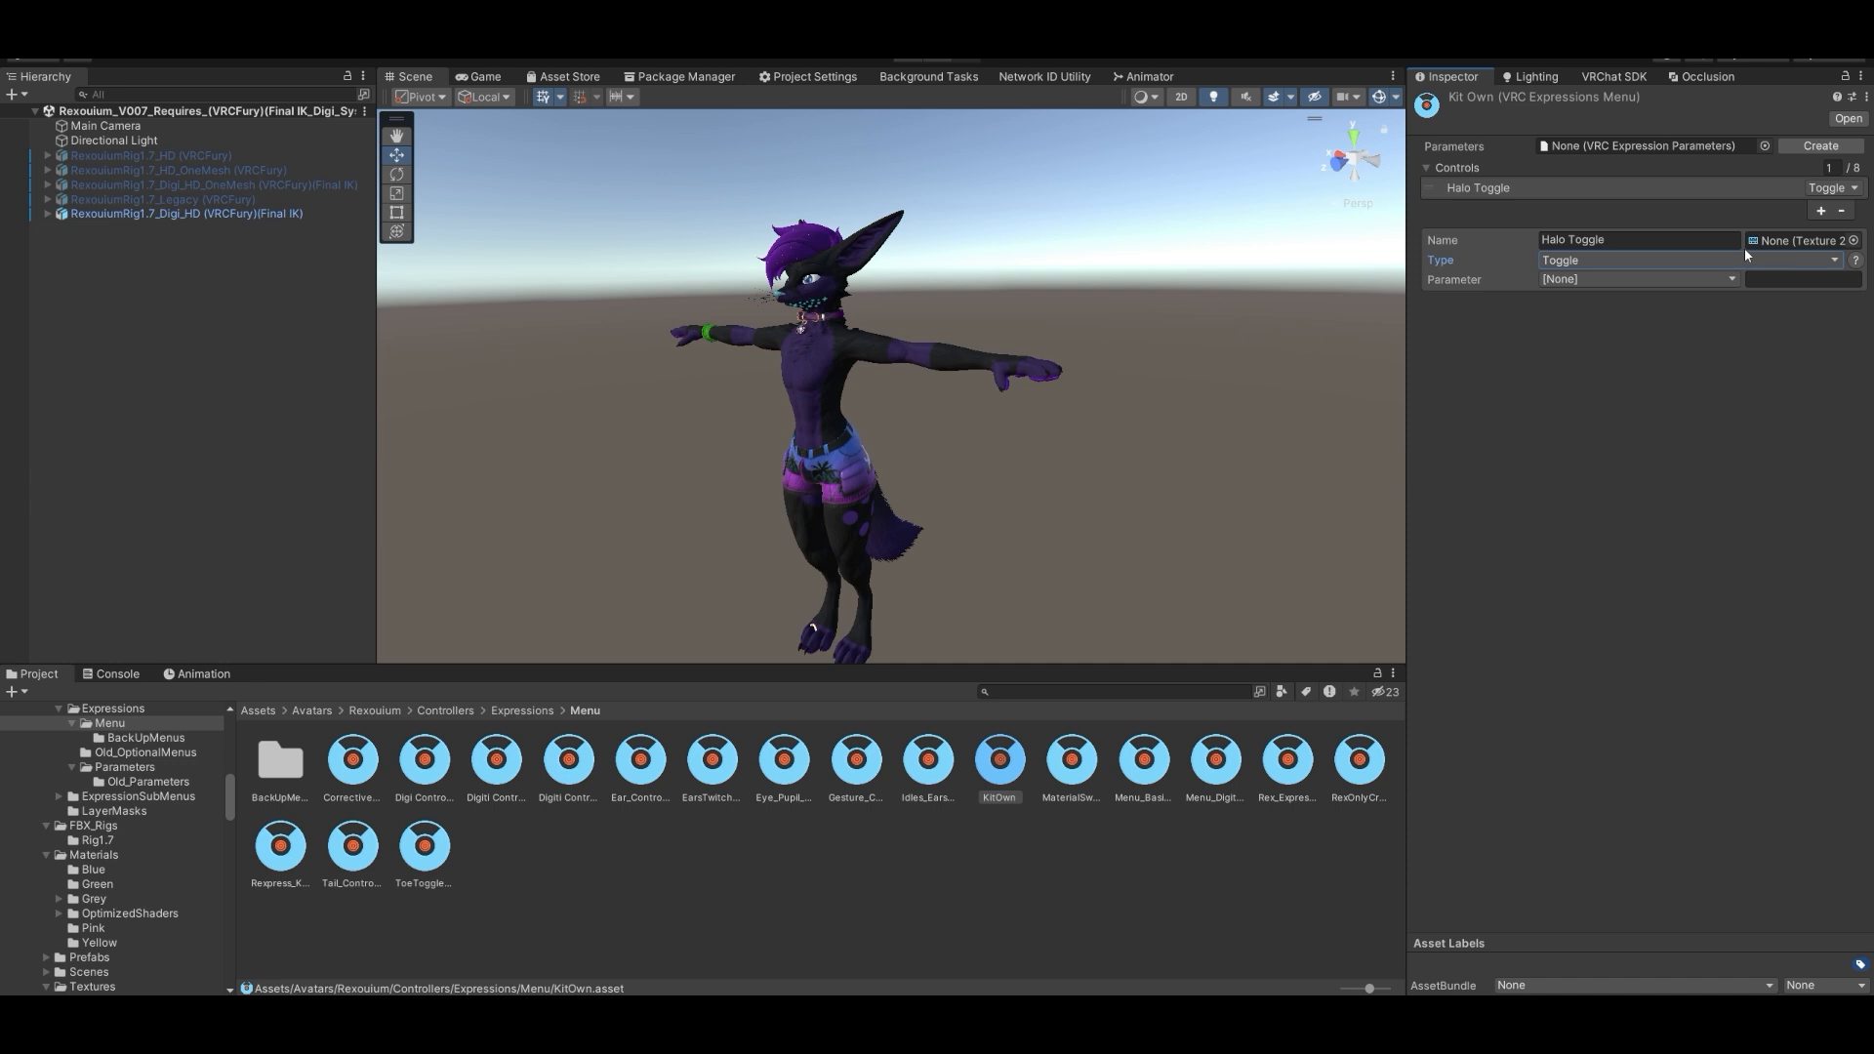
- Assign Rex_ParamNew as the KitOwn menu's parameters asset and set the Halo Toggle control's parameter to Halo, Bool
click(1683, 278)
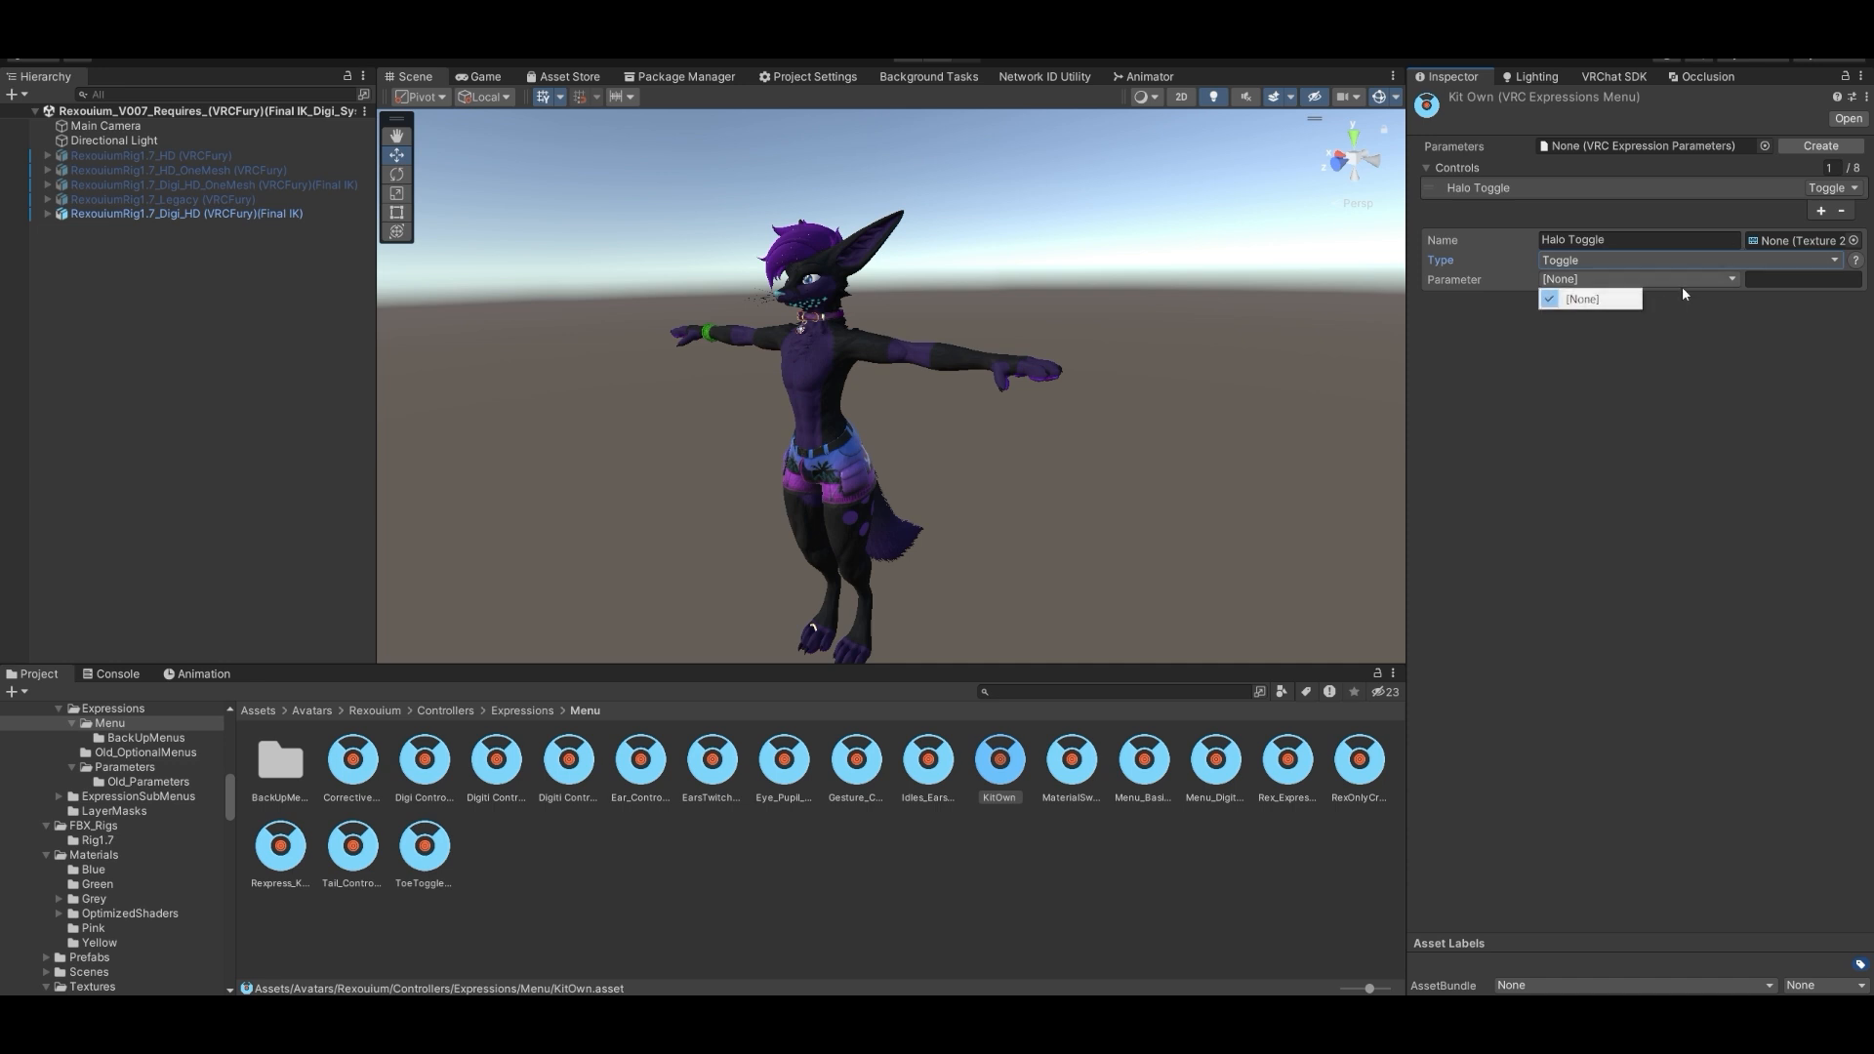
click(1689, 351)
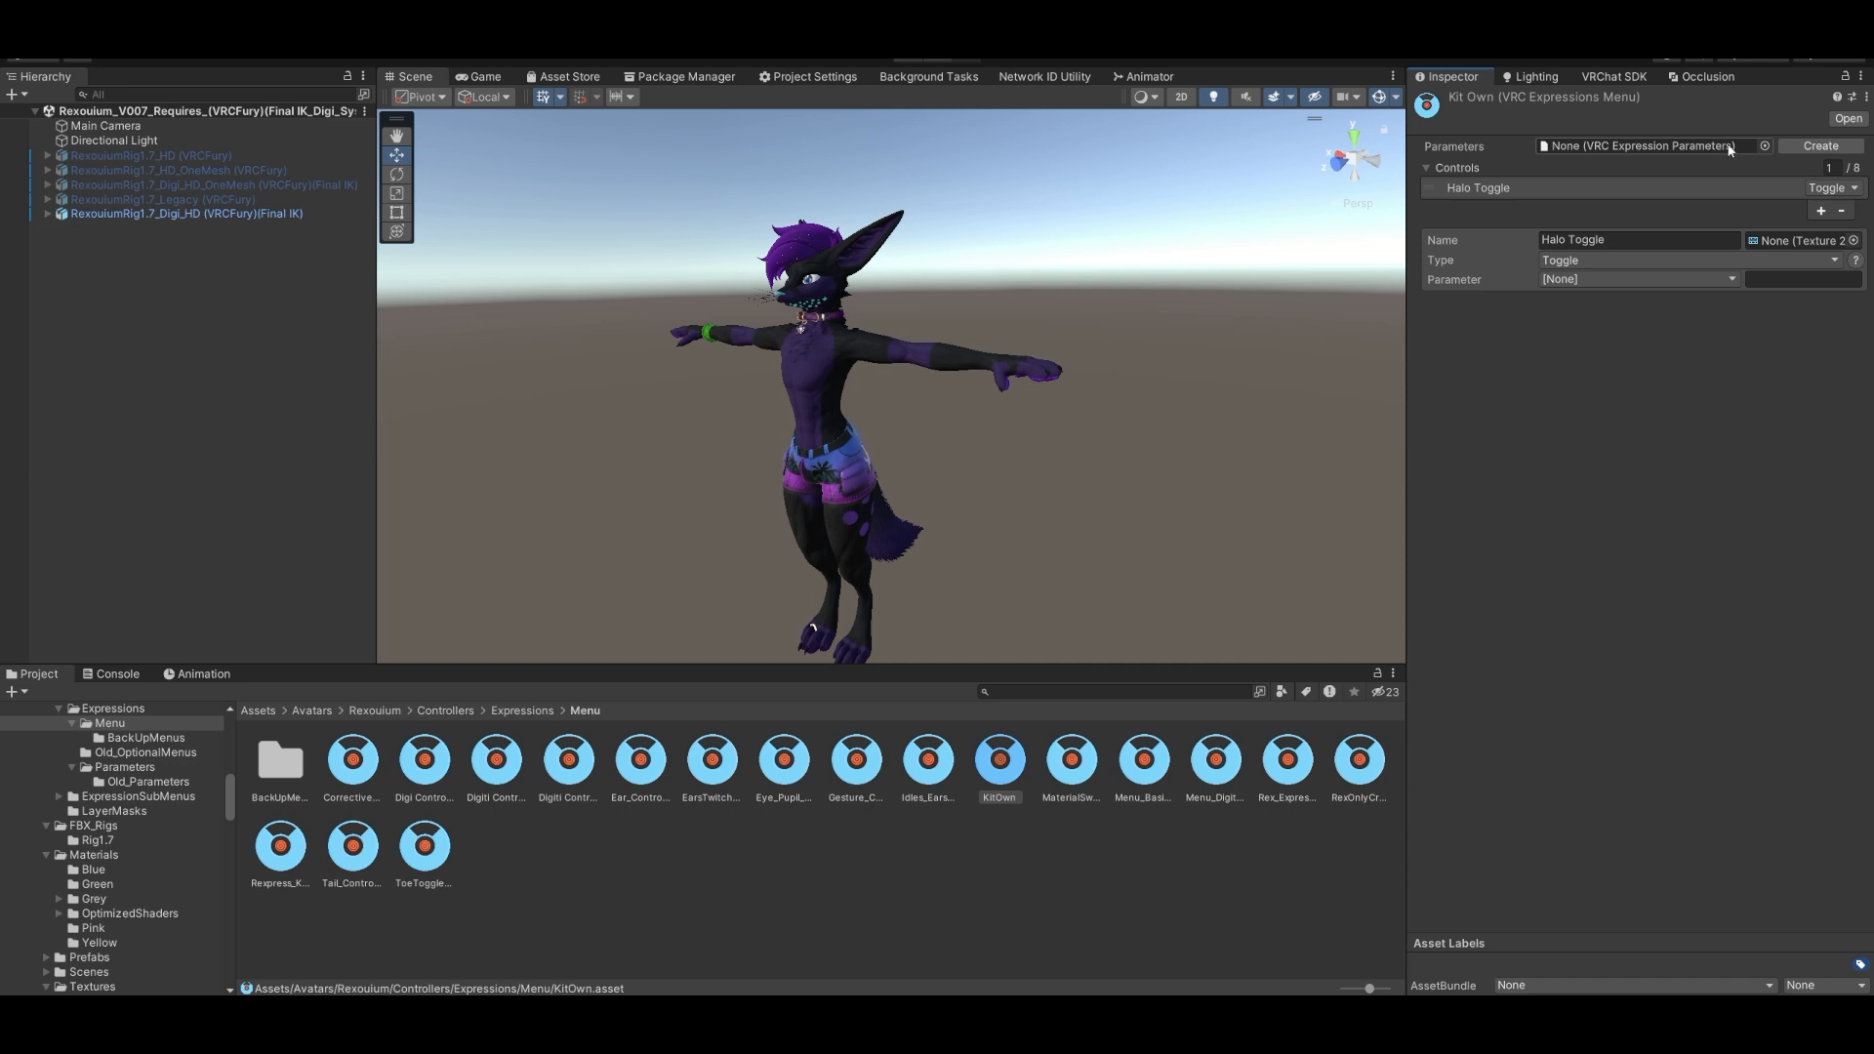
click(1763, 146)
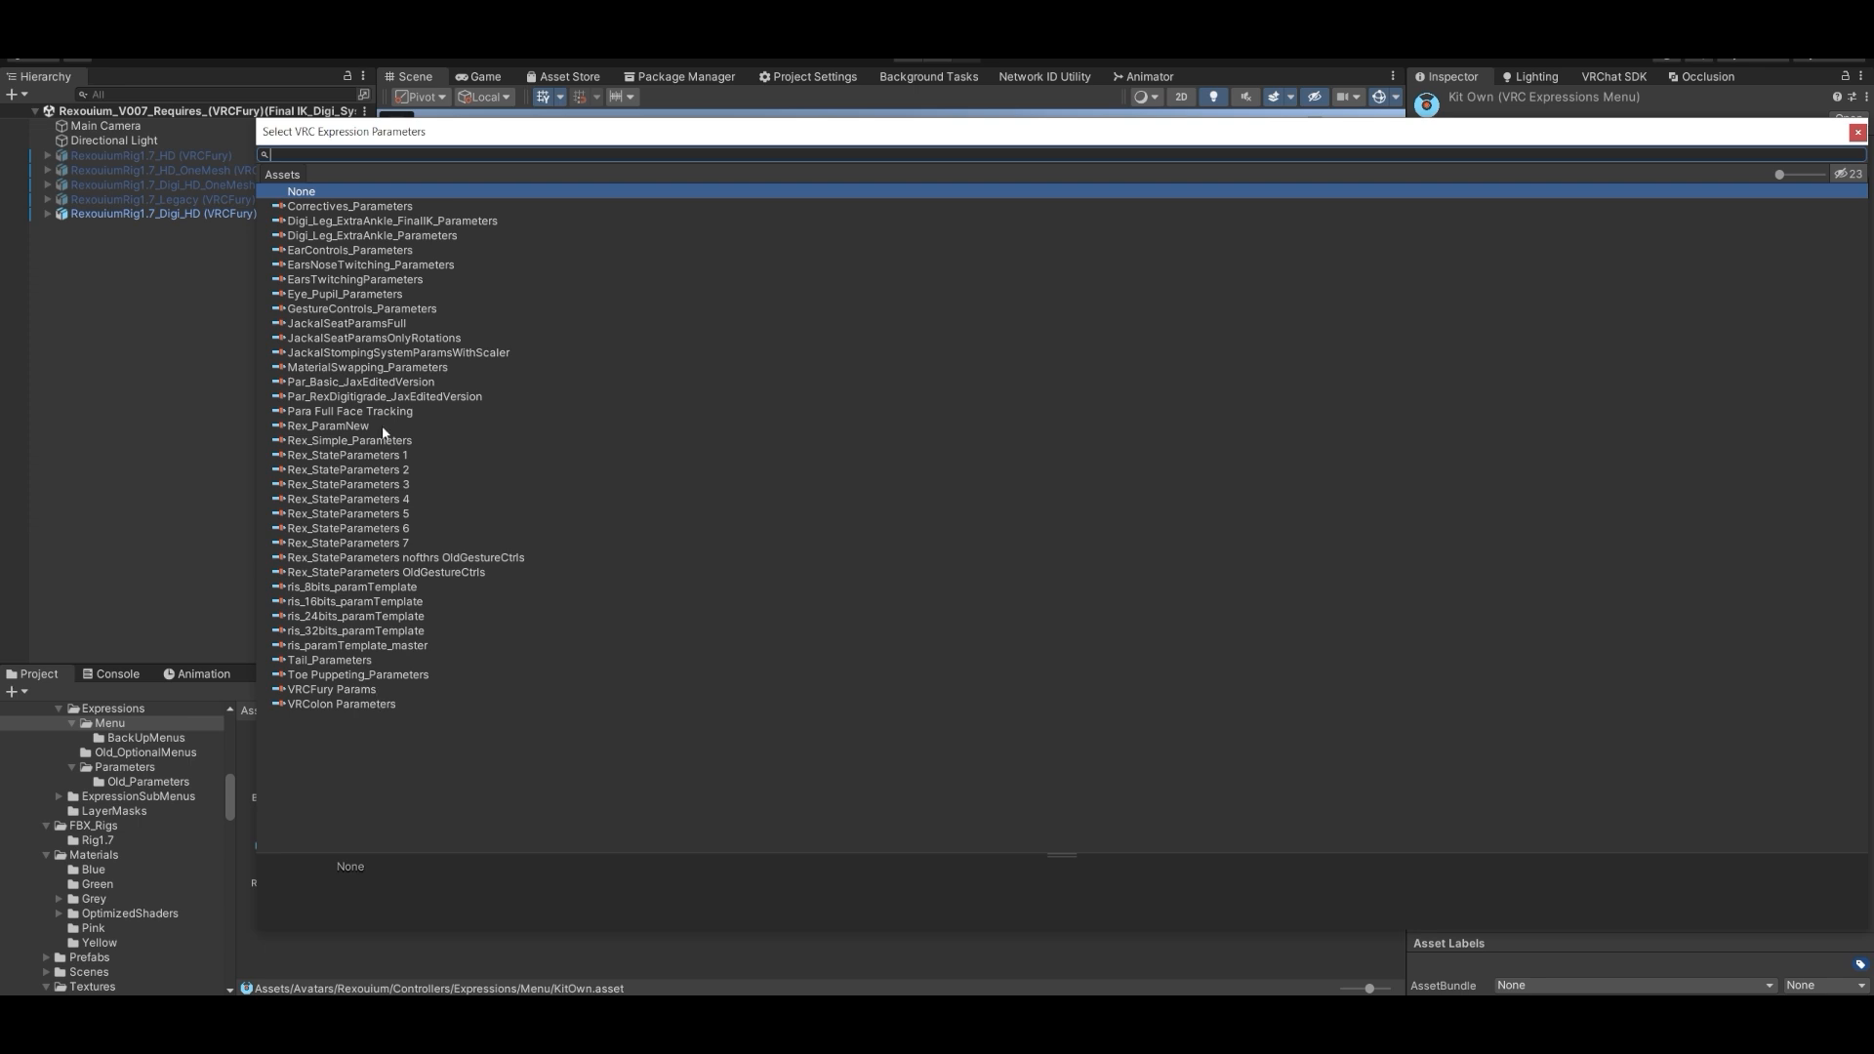
double_click(349, 427)
click(1632, 280)
click(1635, 597)
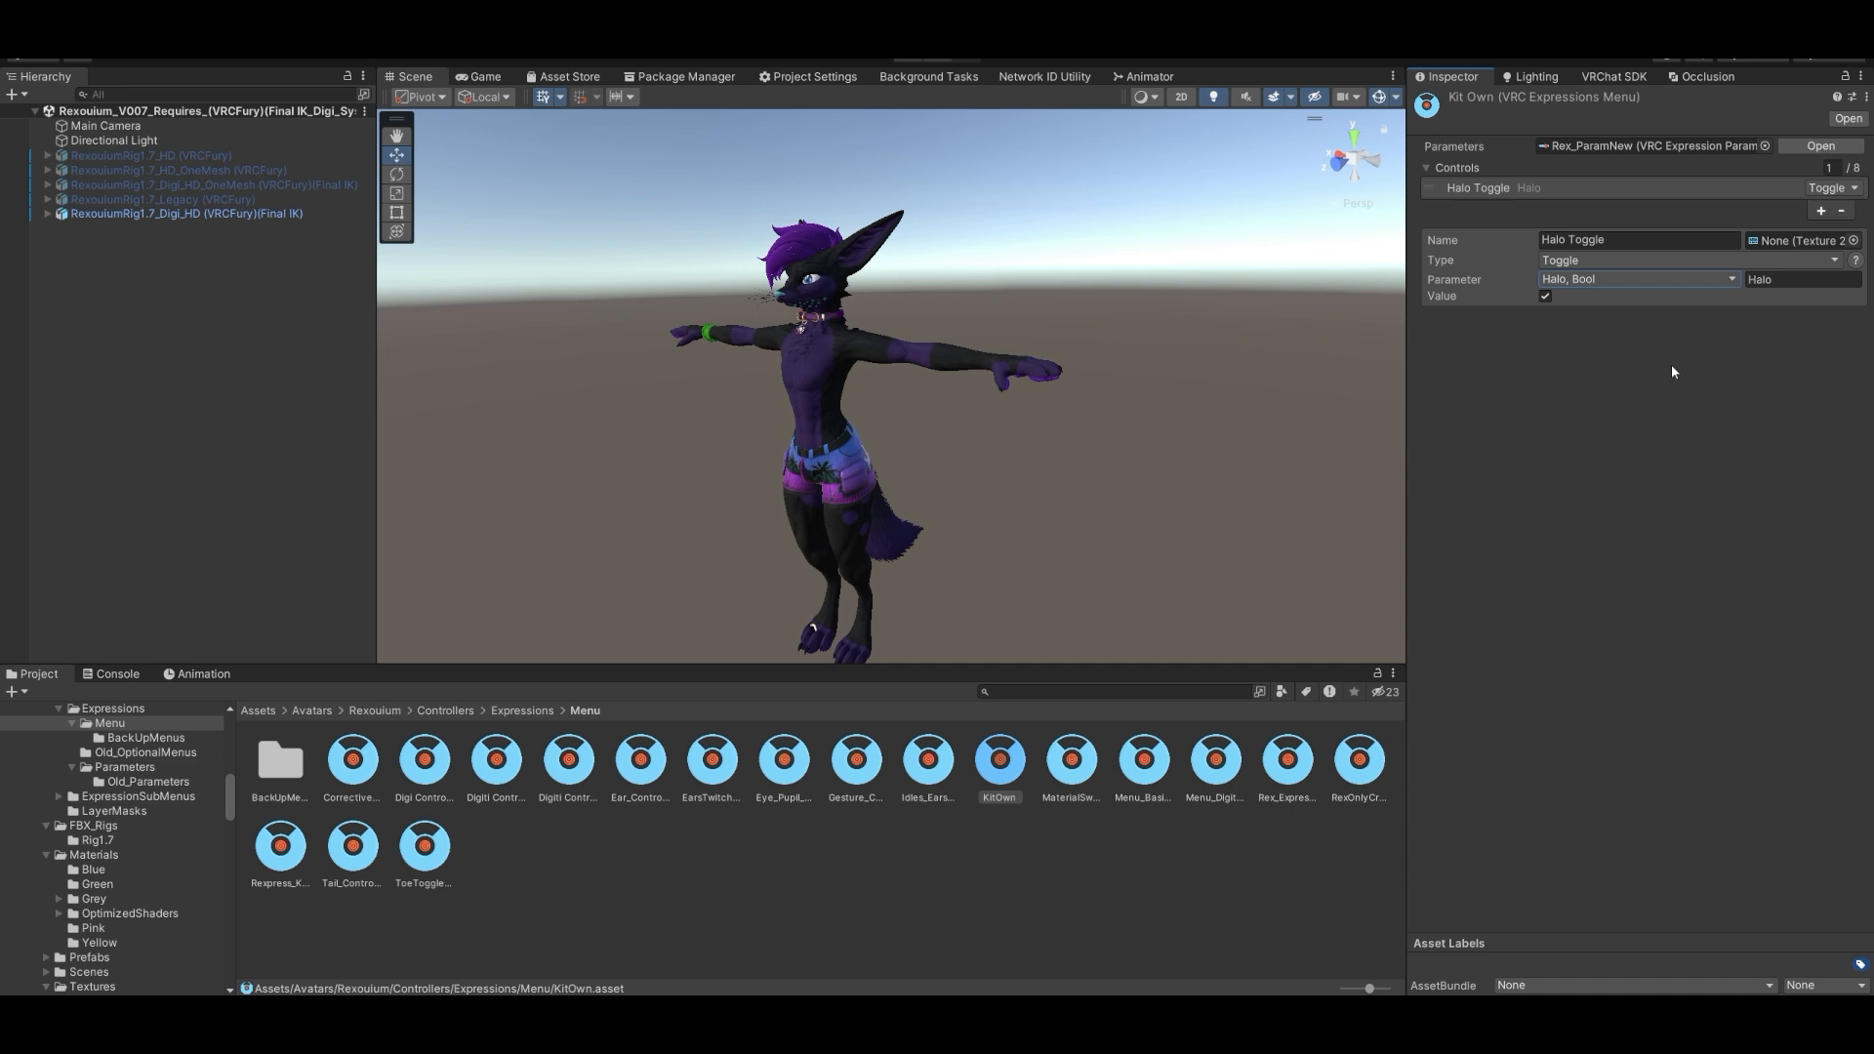
- Select the RexouiumRig1.7_Digi_HD (VRCFury)(Final IK) avatar and locate its assigned expressions menu asset in the project
click(143, 214)
scroll(1505, 730, down, 10)
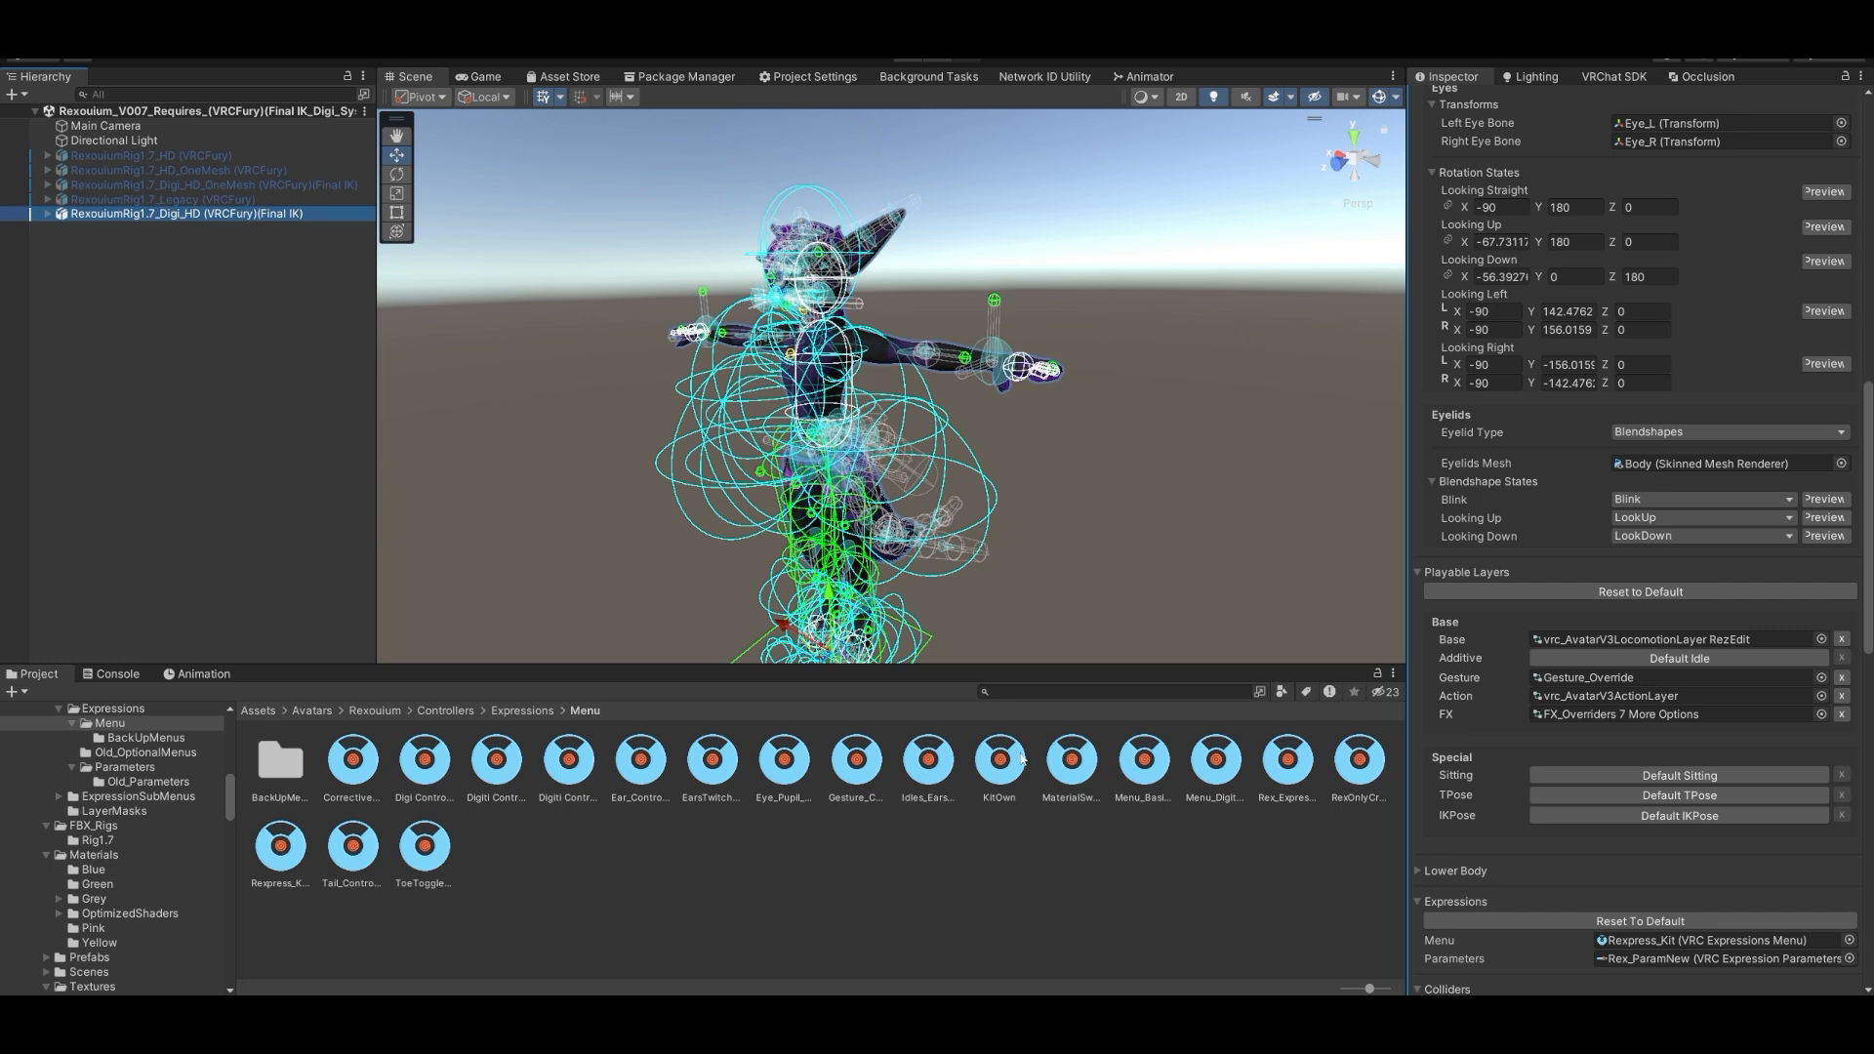
scroll(1678, 822, down, 2)
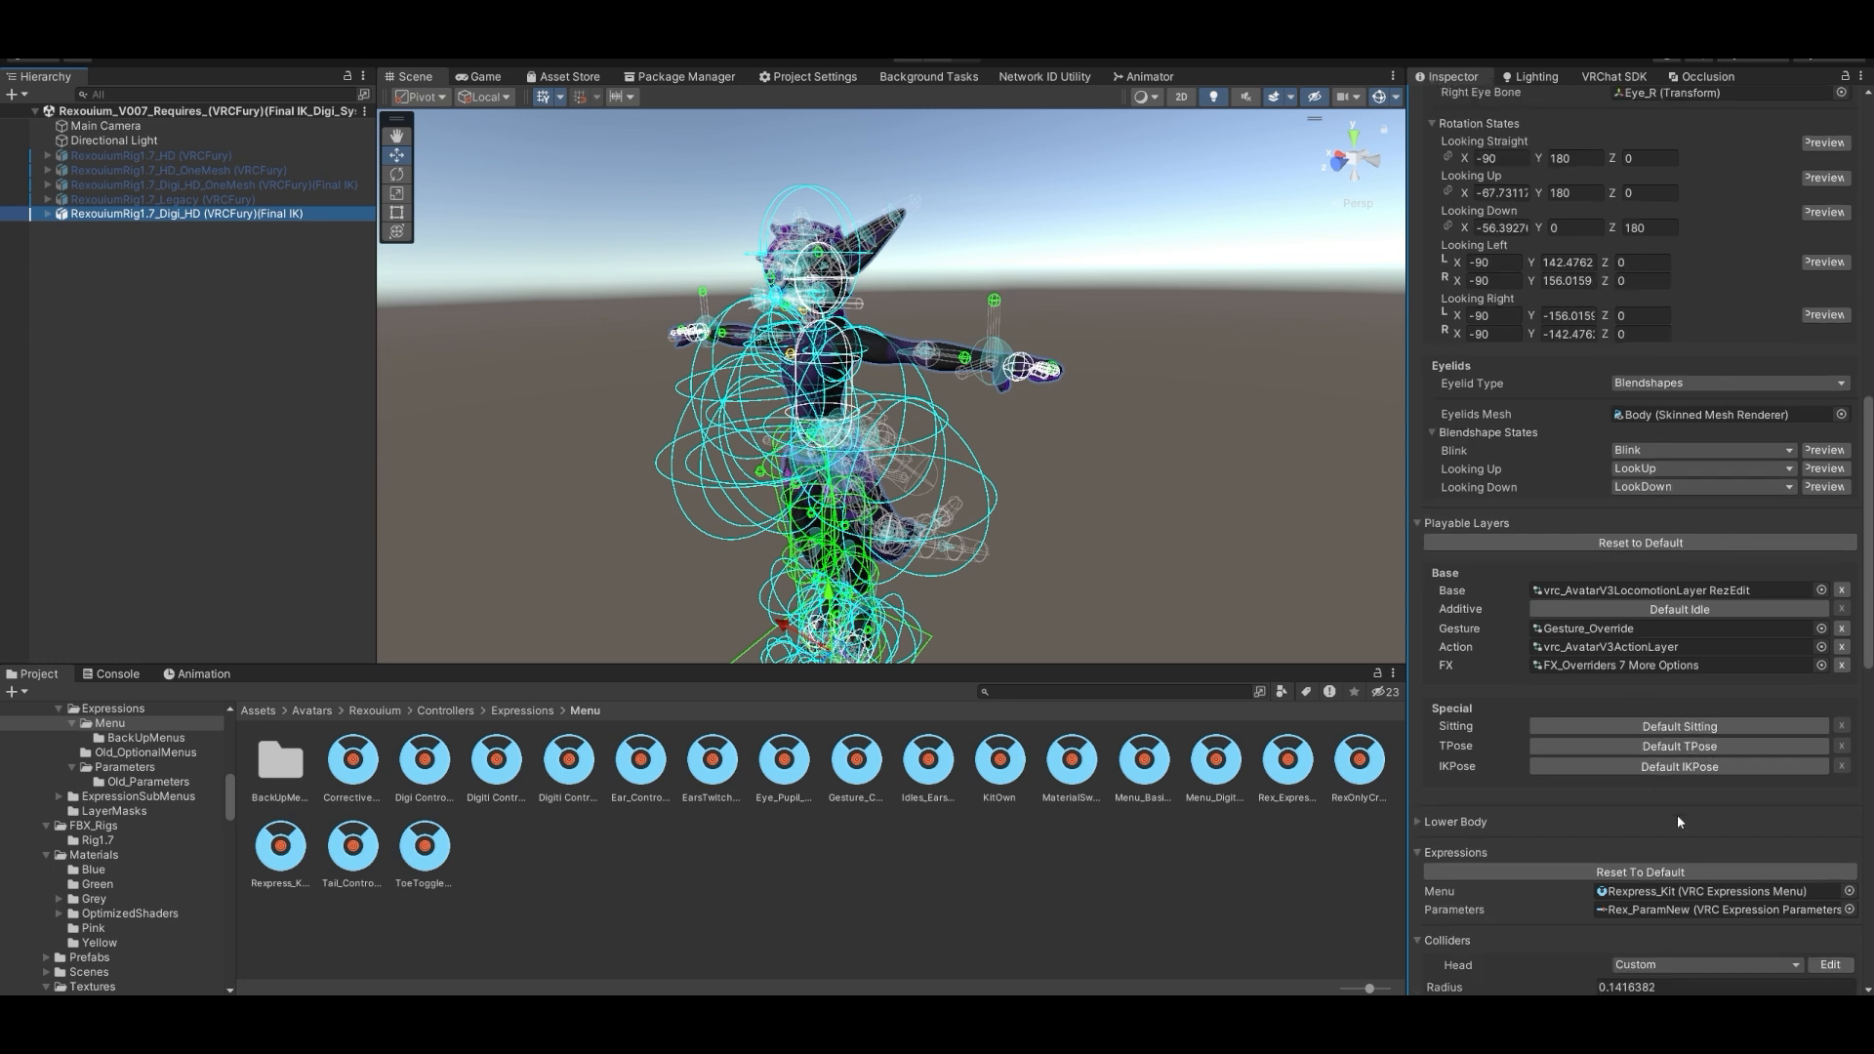
click(1682, 892)
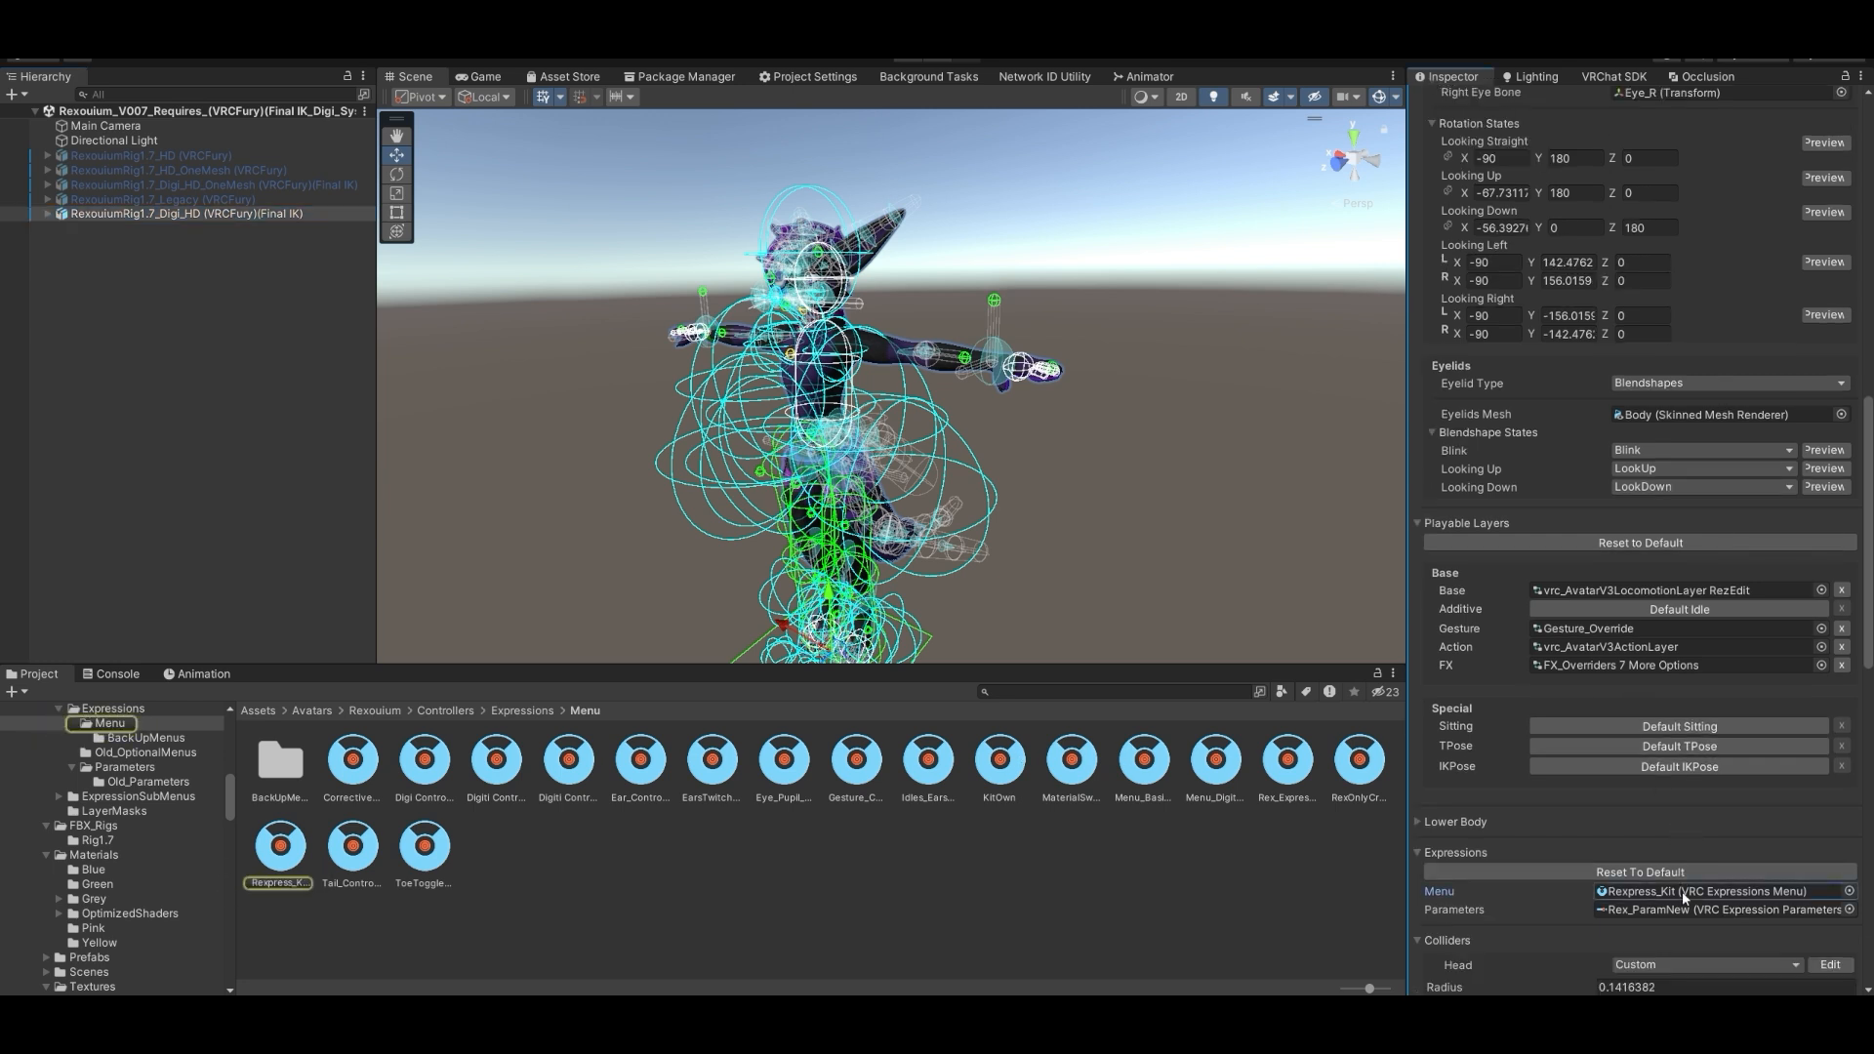
- Open the avatar's assigned Rexpress_Kit expressions menu and add a new control named Own Stuff
double_click(1682, 892)
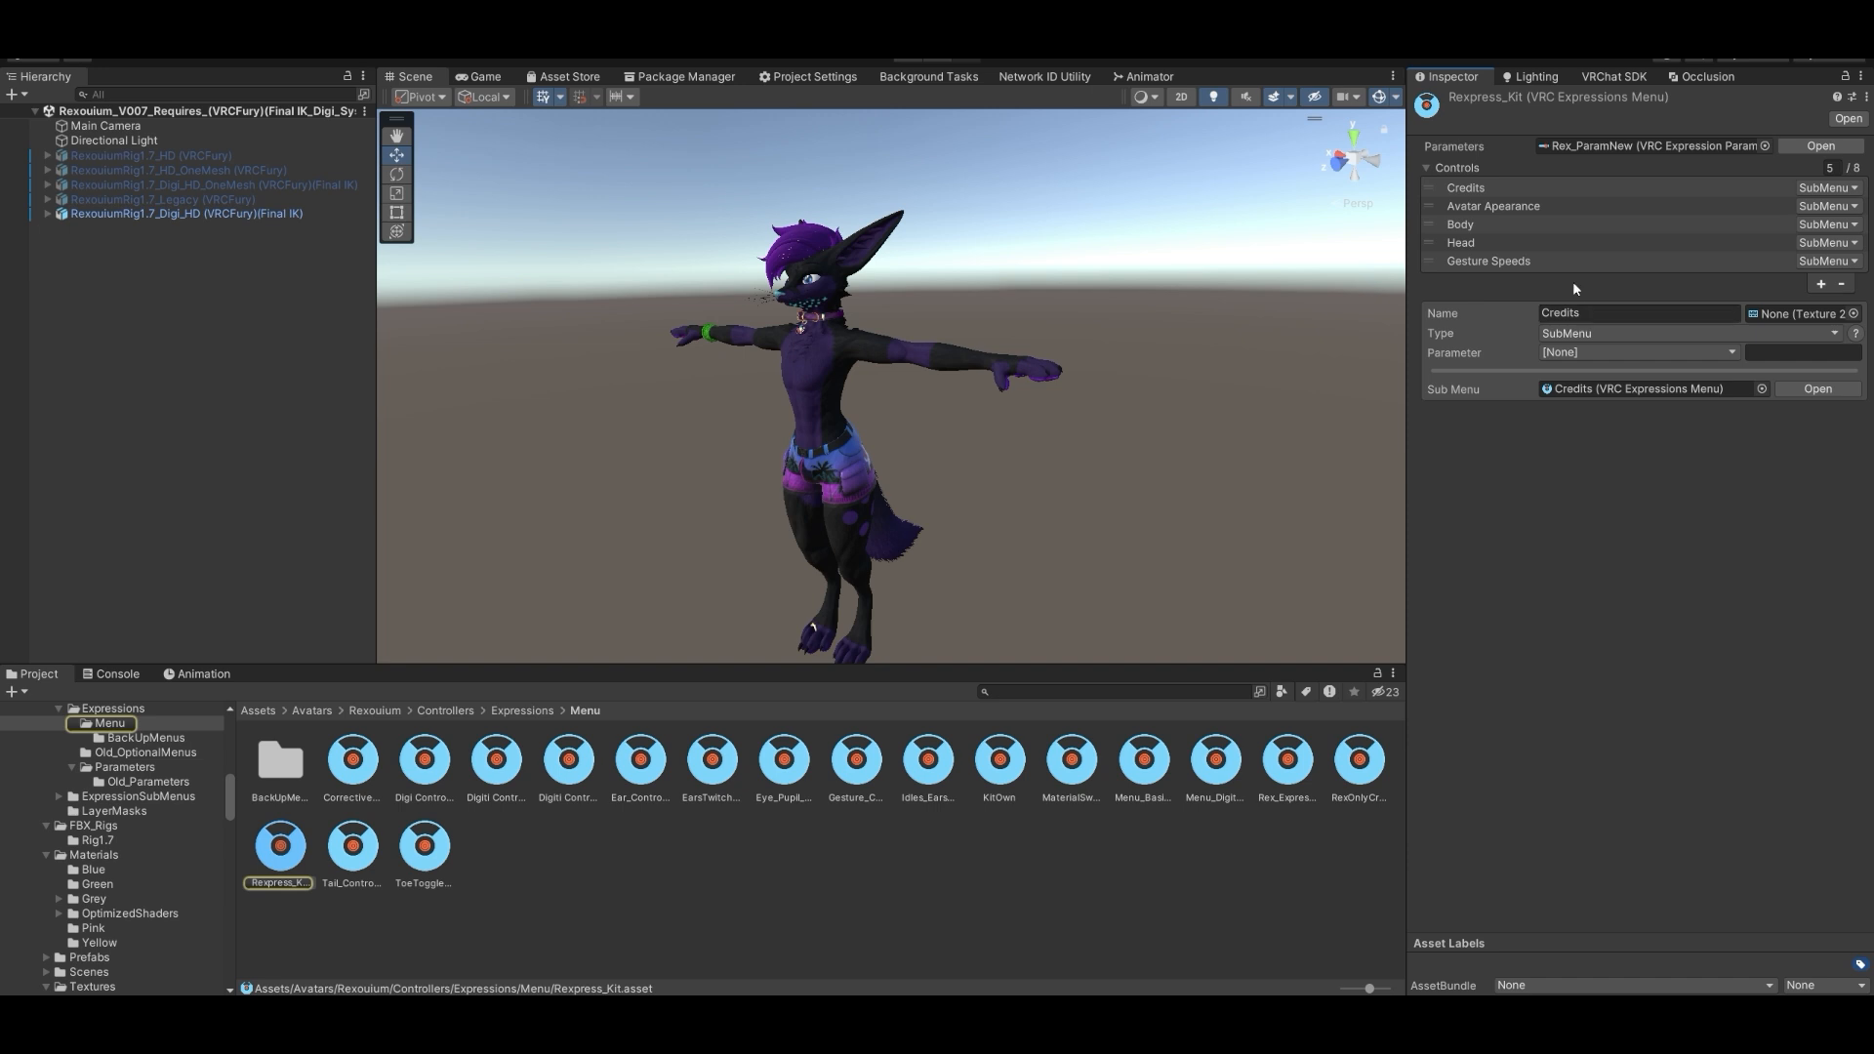
click(1822, 283)
click(1675, 353)
click(1645, 328)
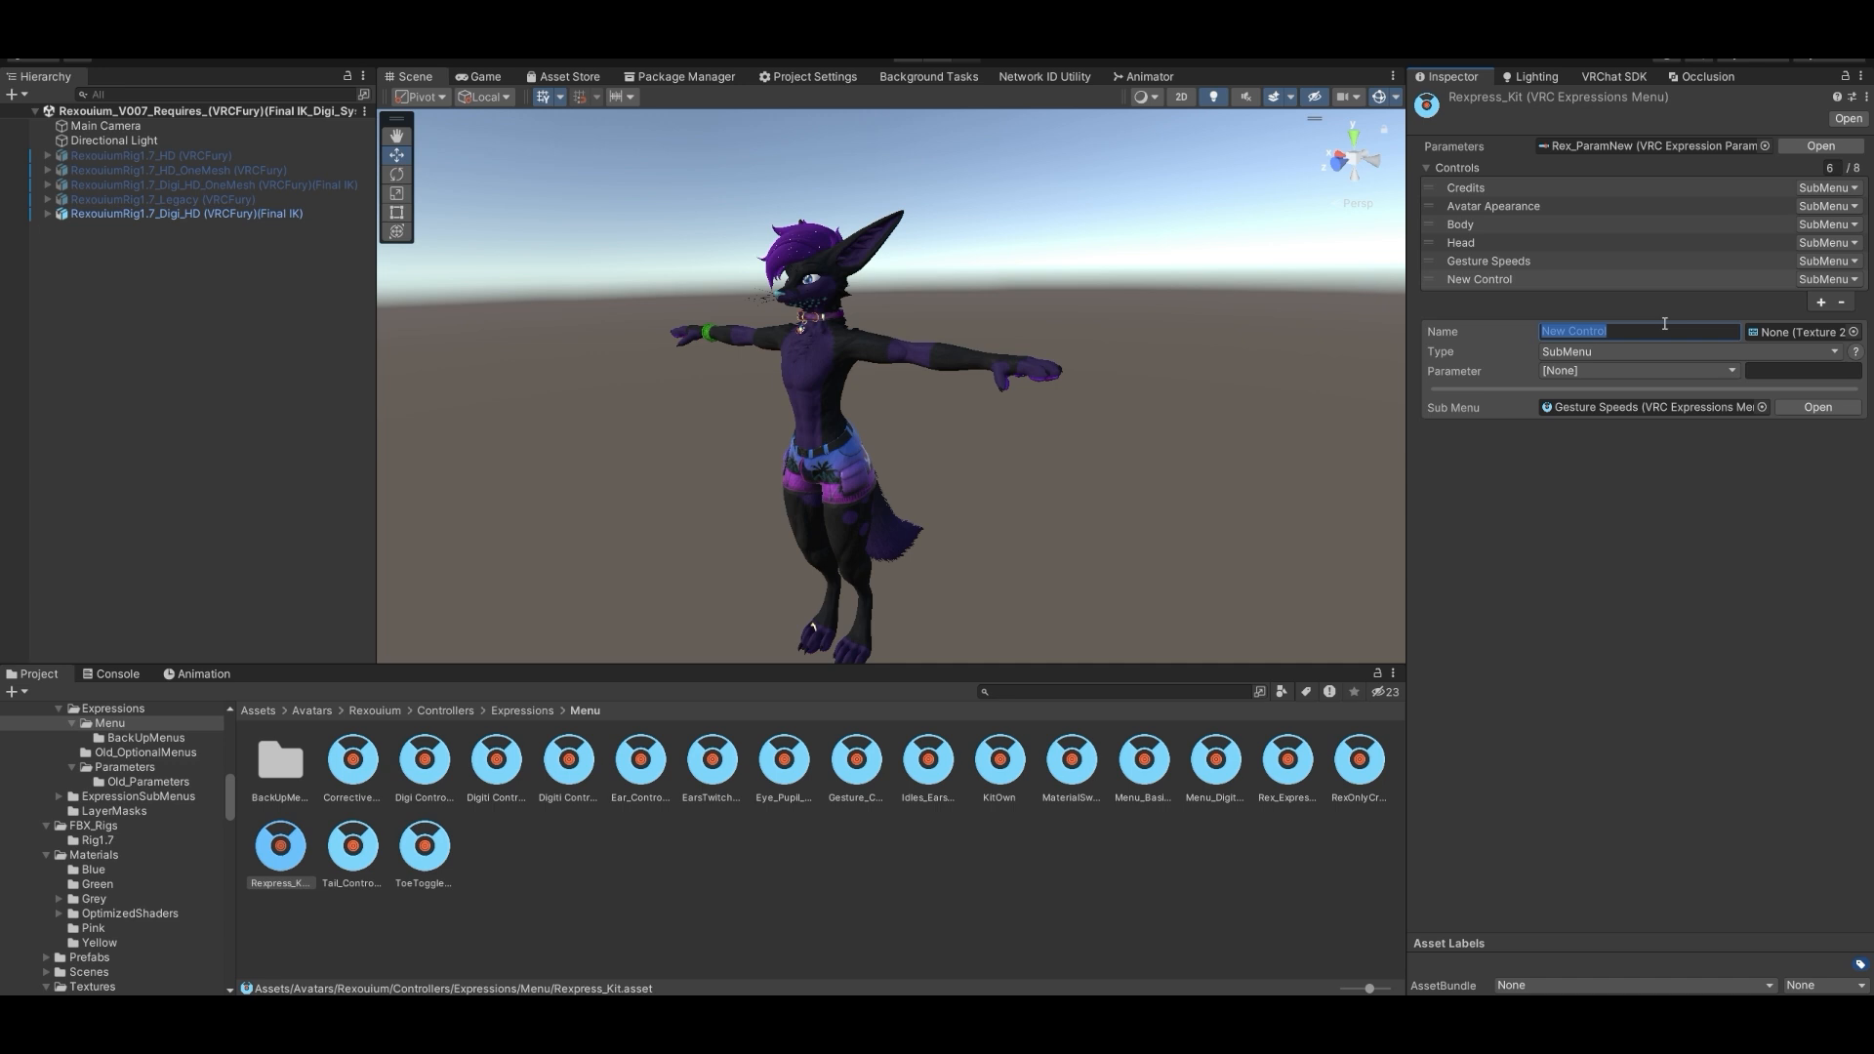
text(Own Stuff)
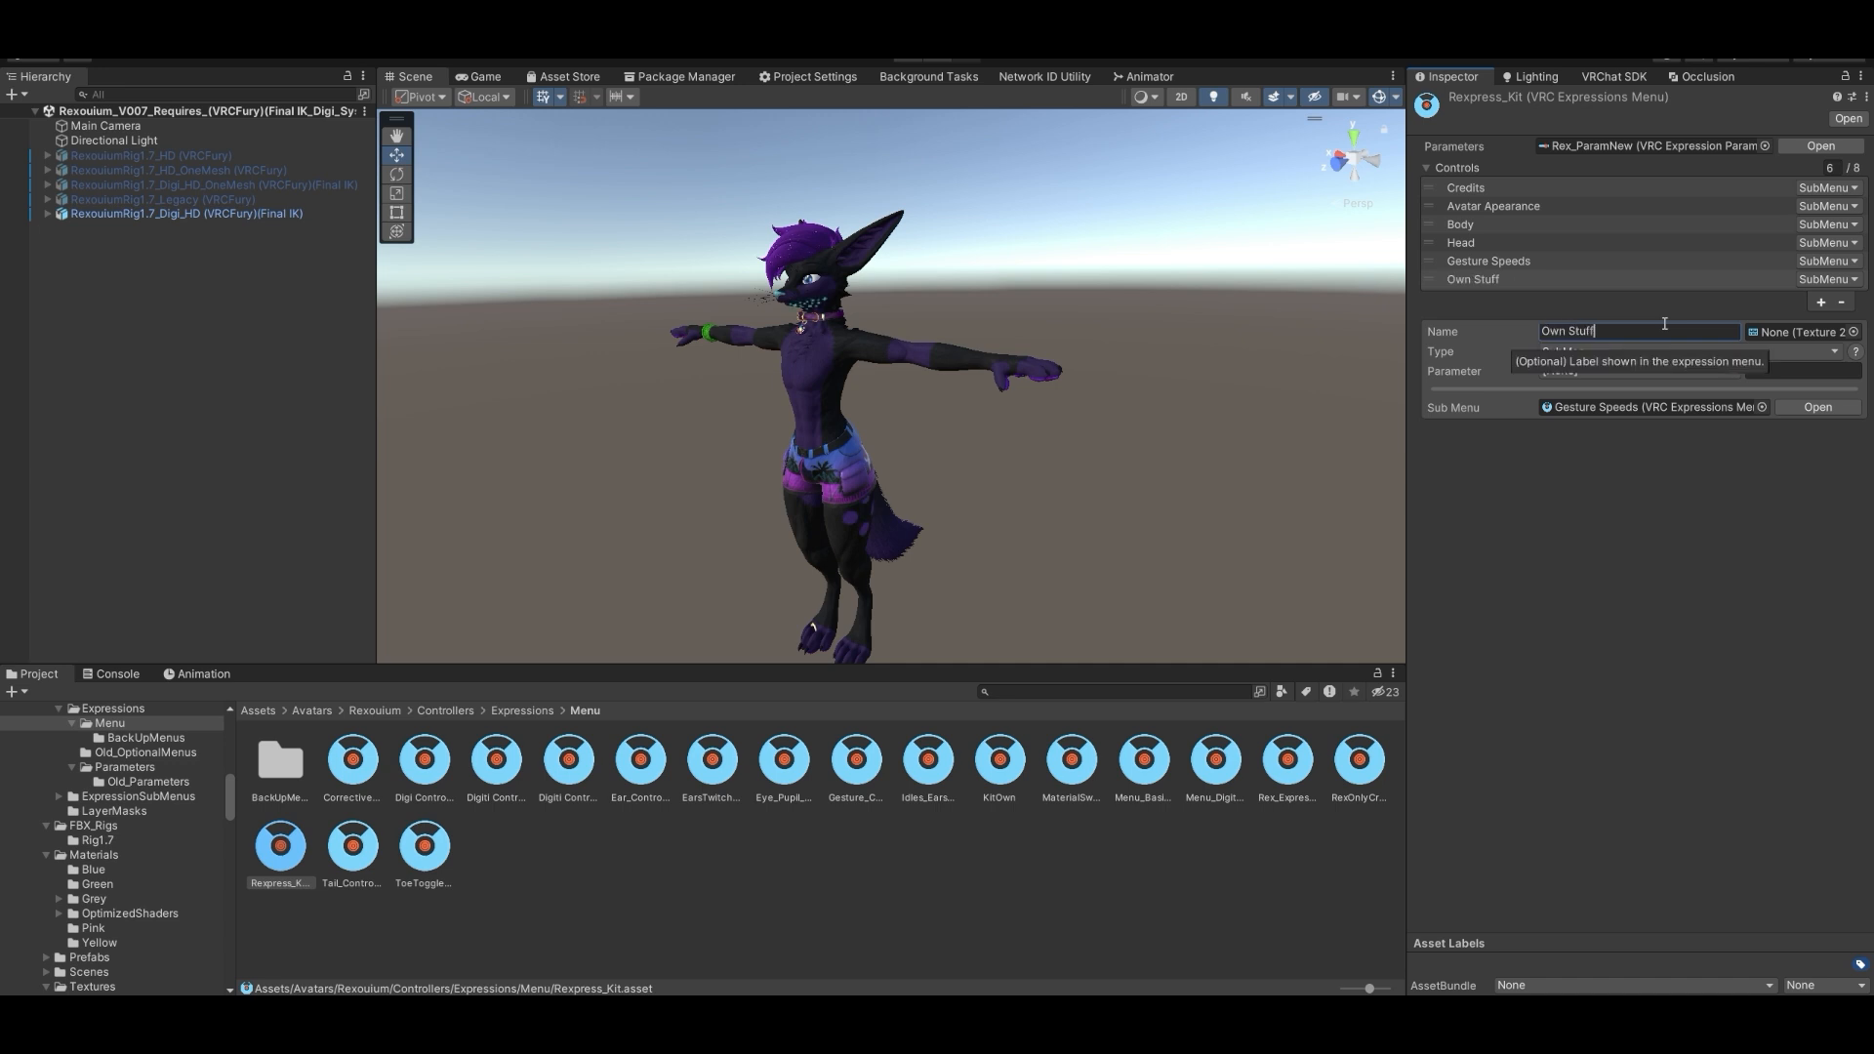
click(1621, 619)
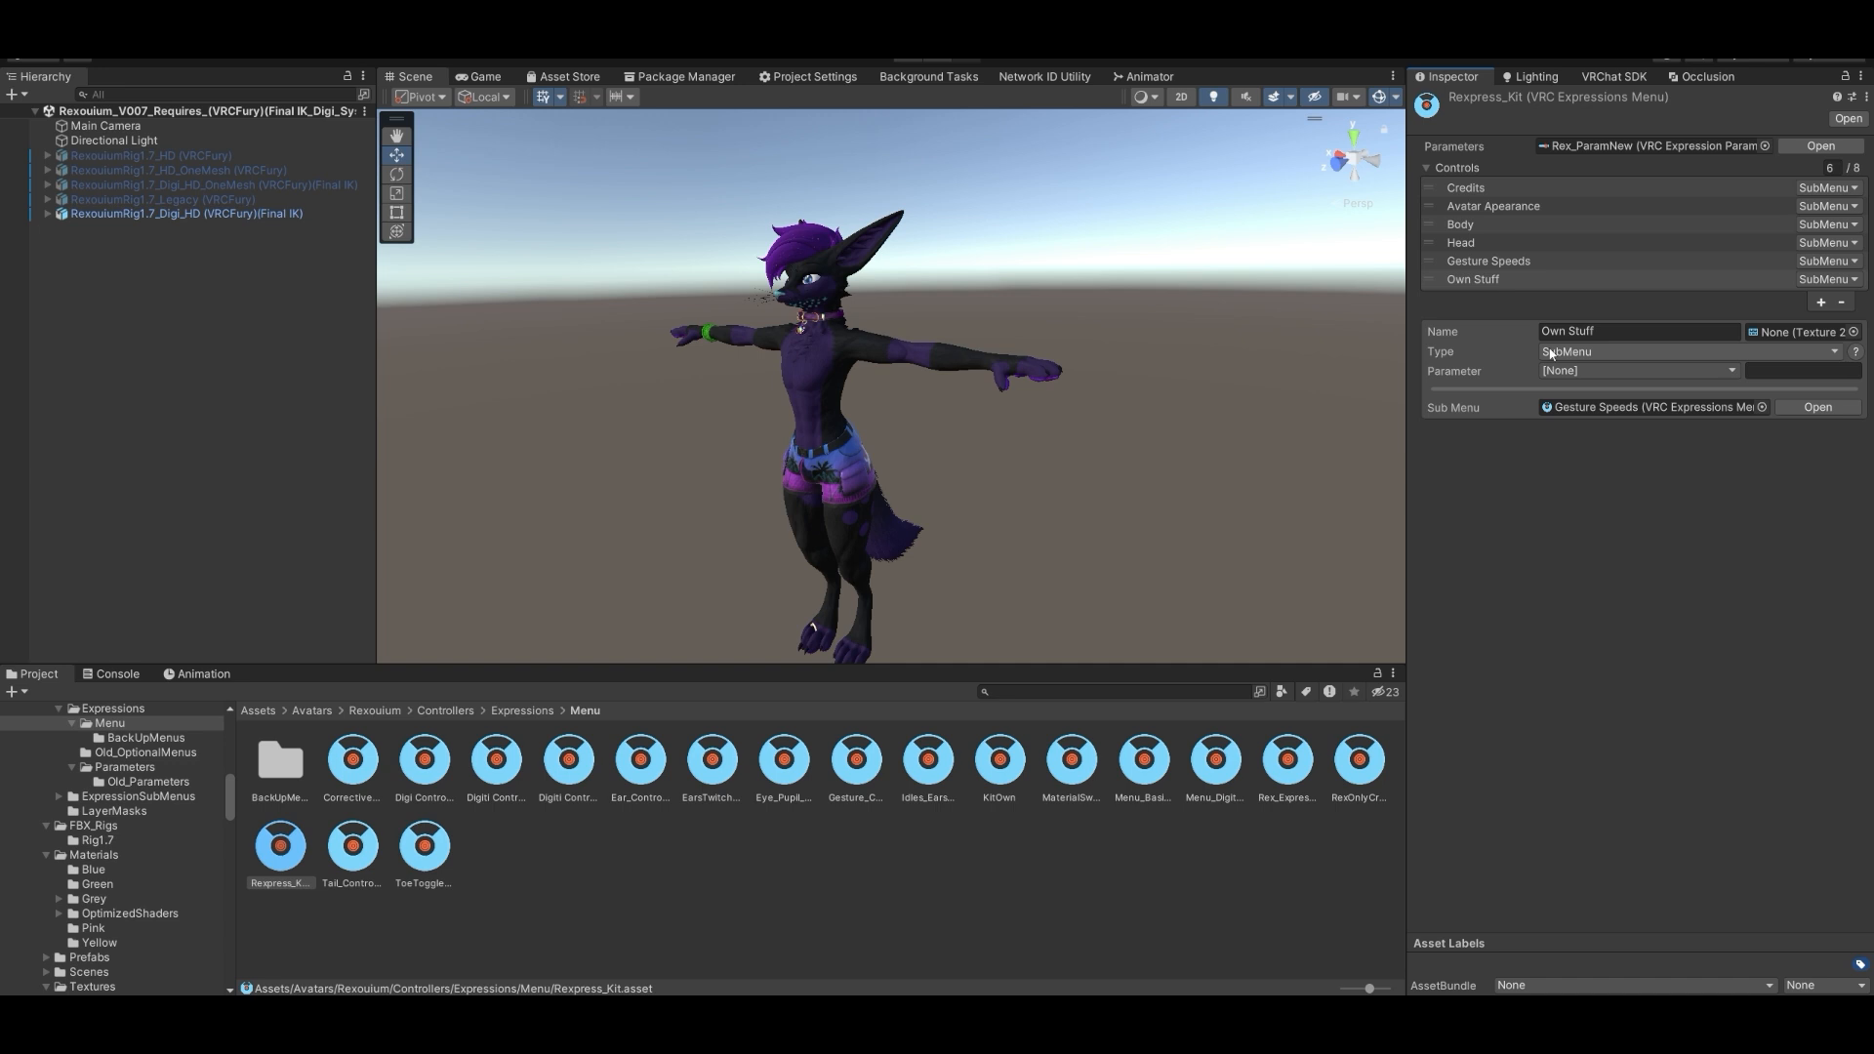
- Set the Own Stuff control's submenu to KitOwn, leaving its parameter at [None]
click(1605, 372)
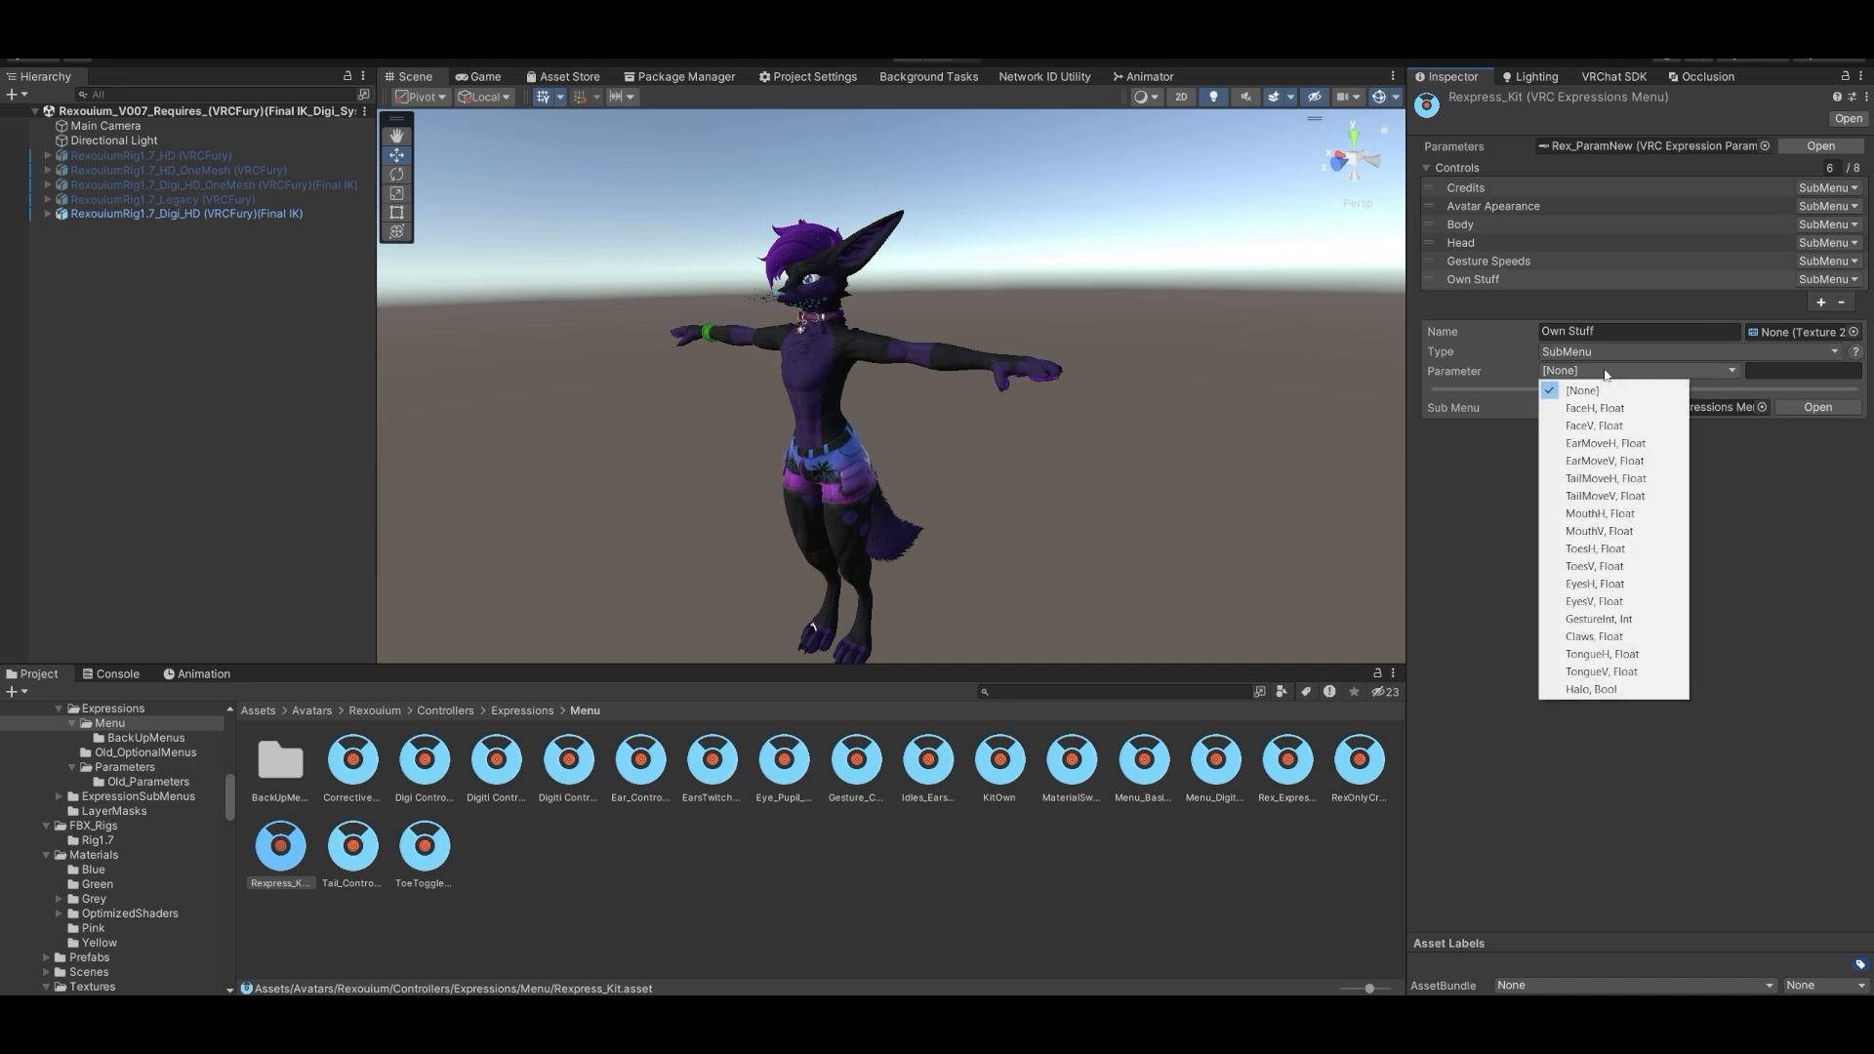
click(1581, 371)
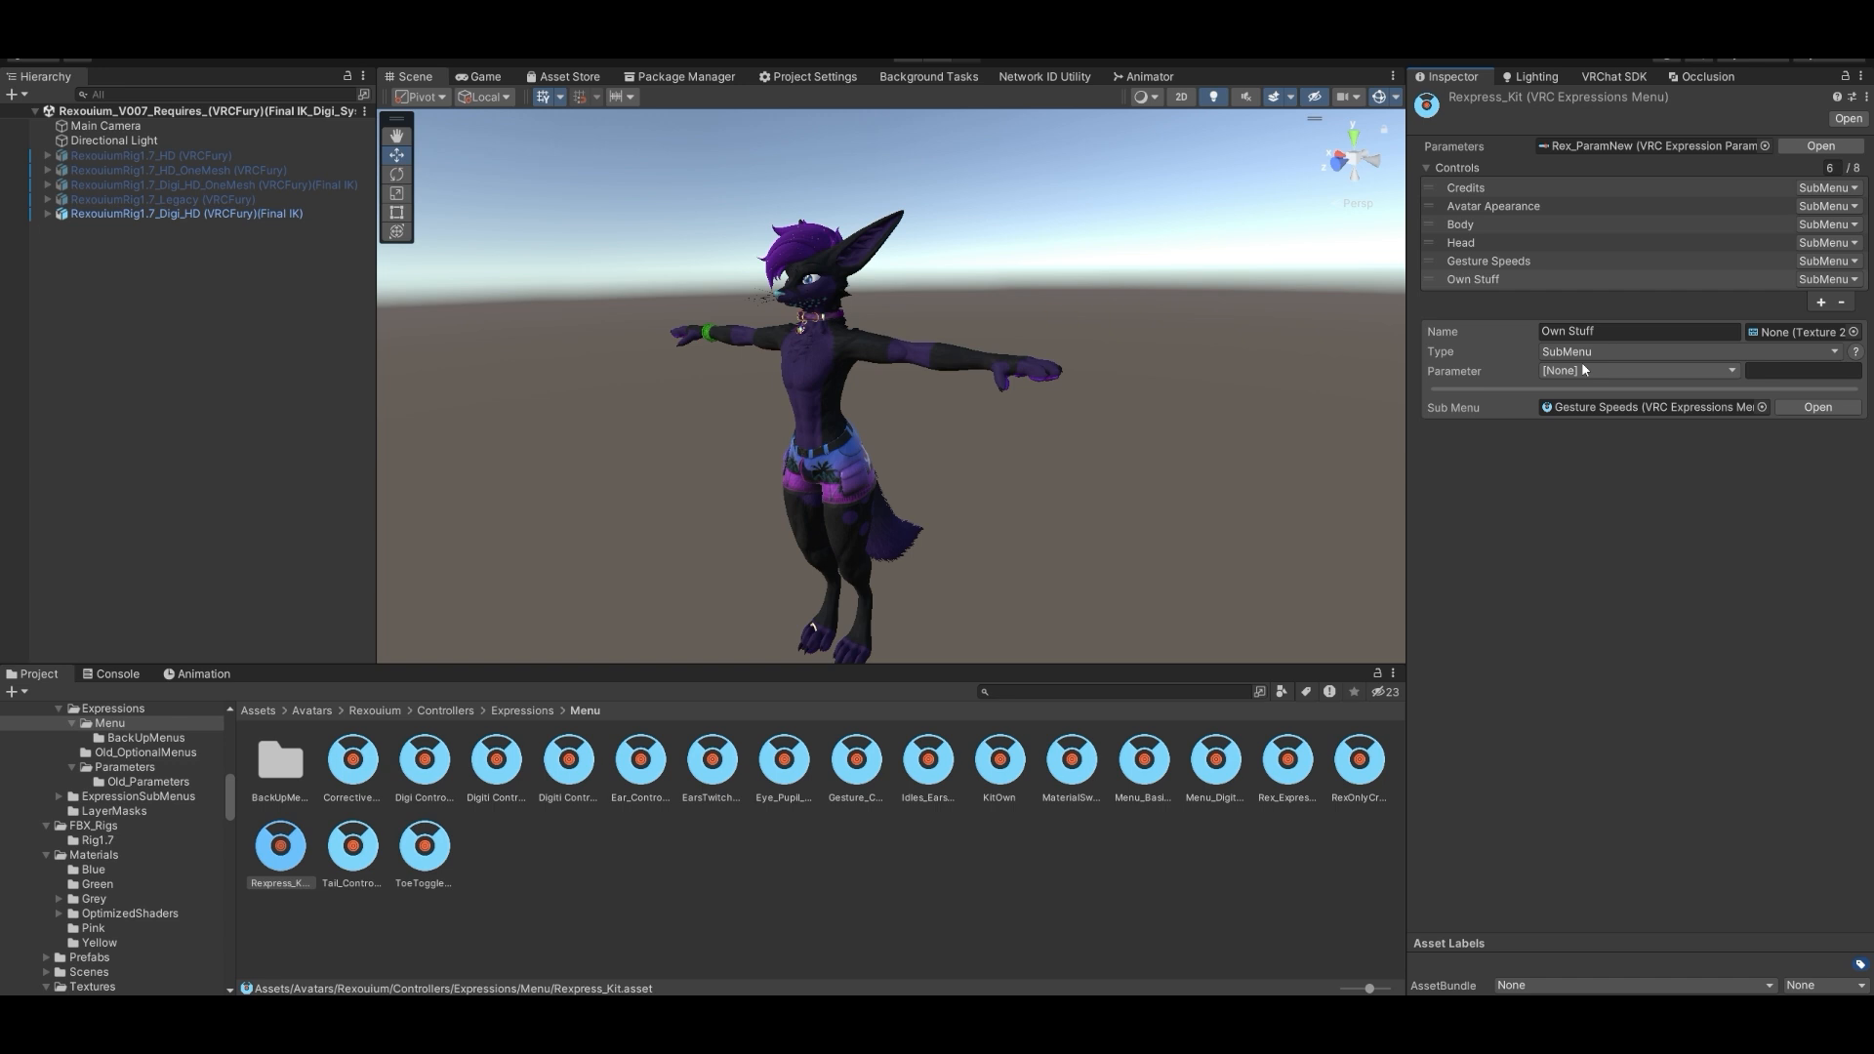
click(1763, 408)
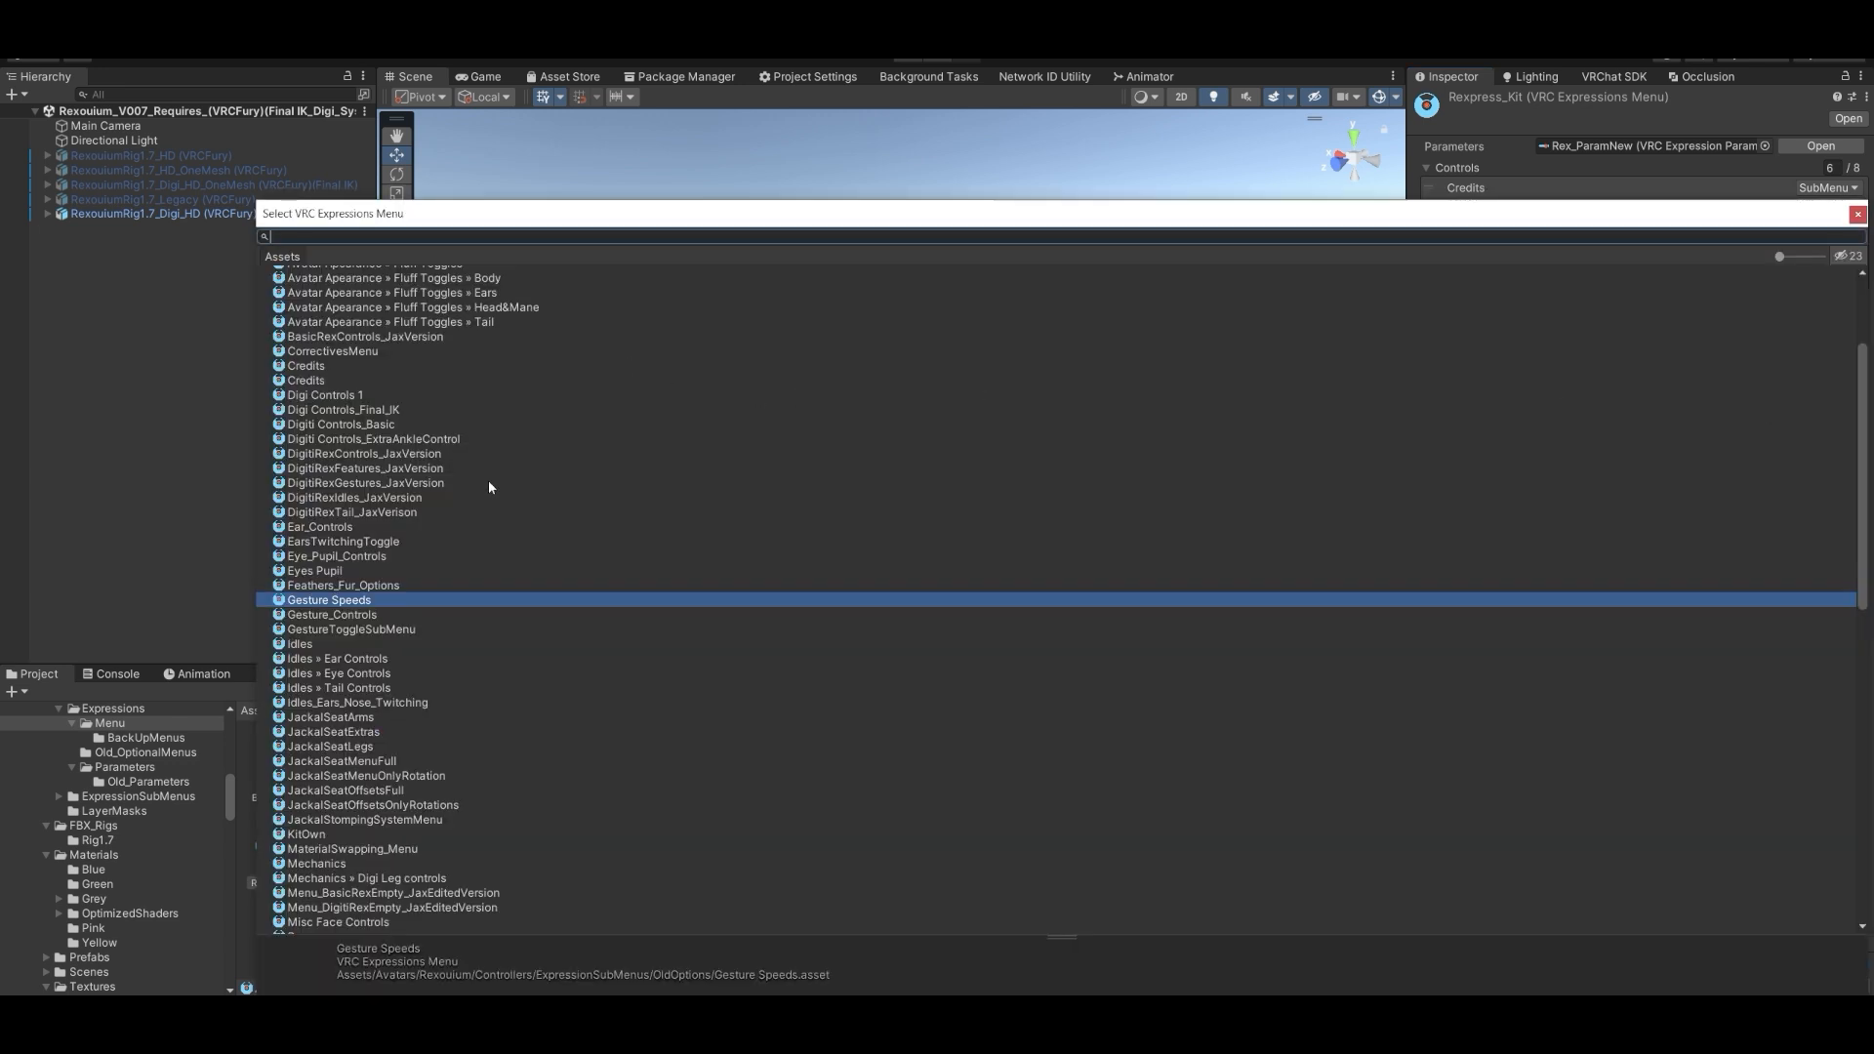
scroll(390, 546, down, 4)
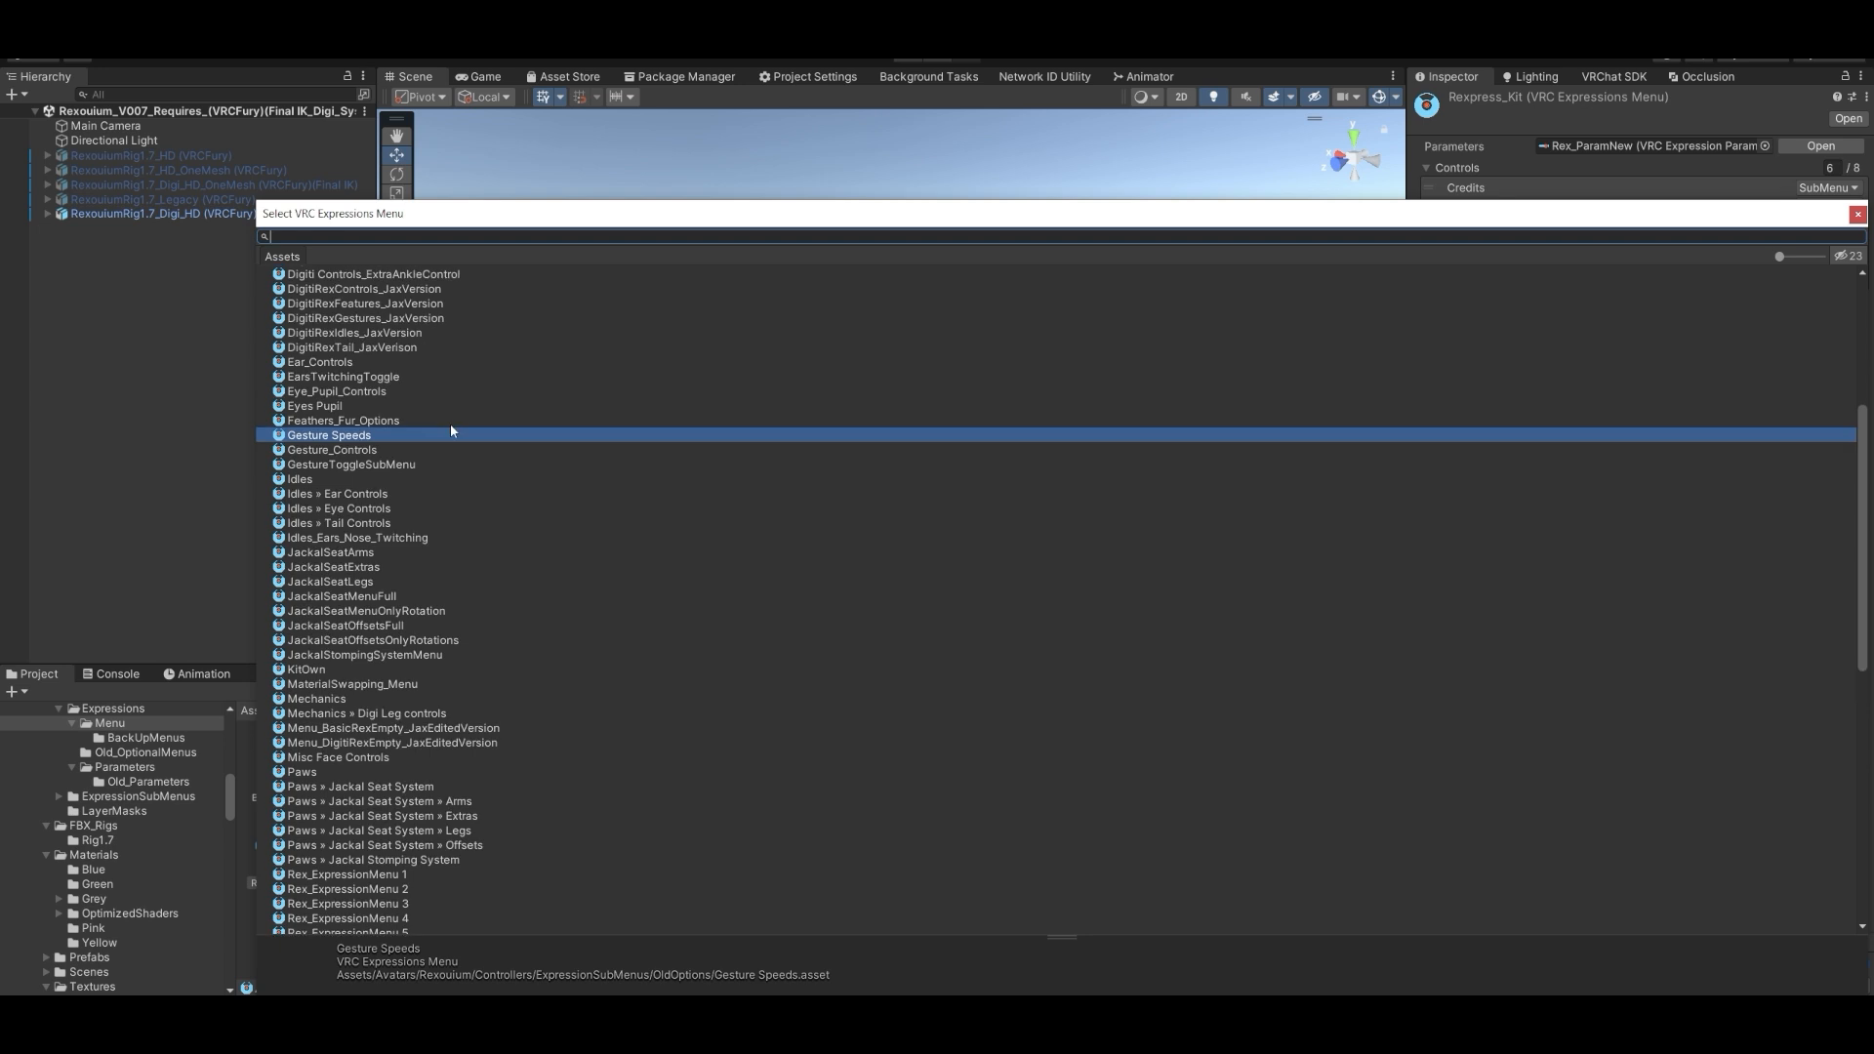
scroll(449, 423, up, 4)
text(Kit)
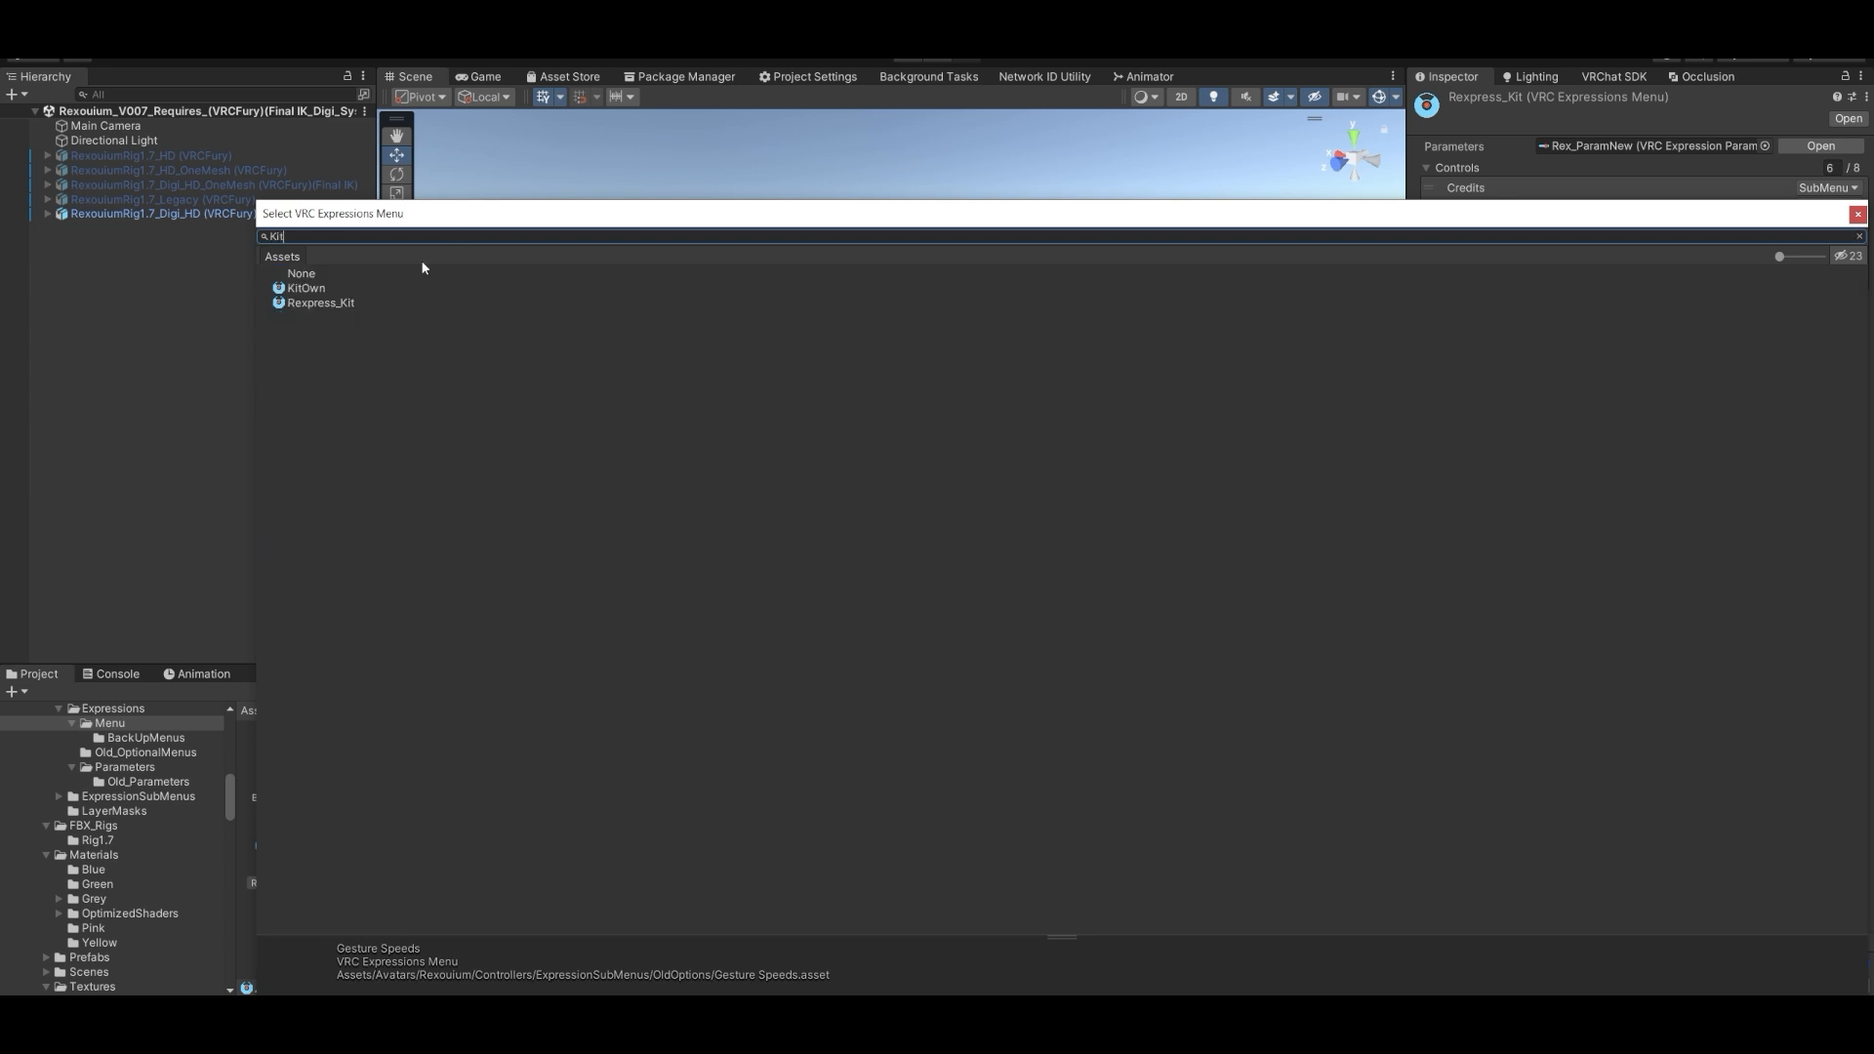
double_click(335, 284)
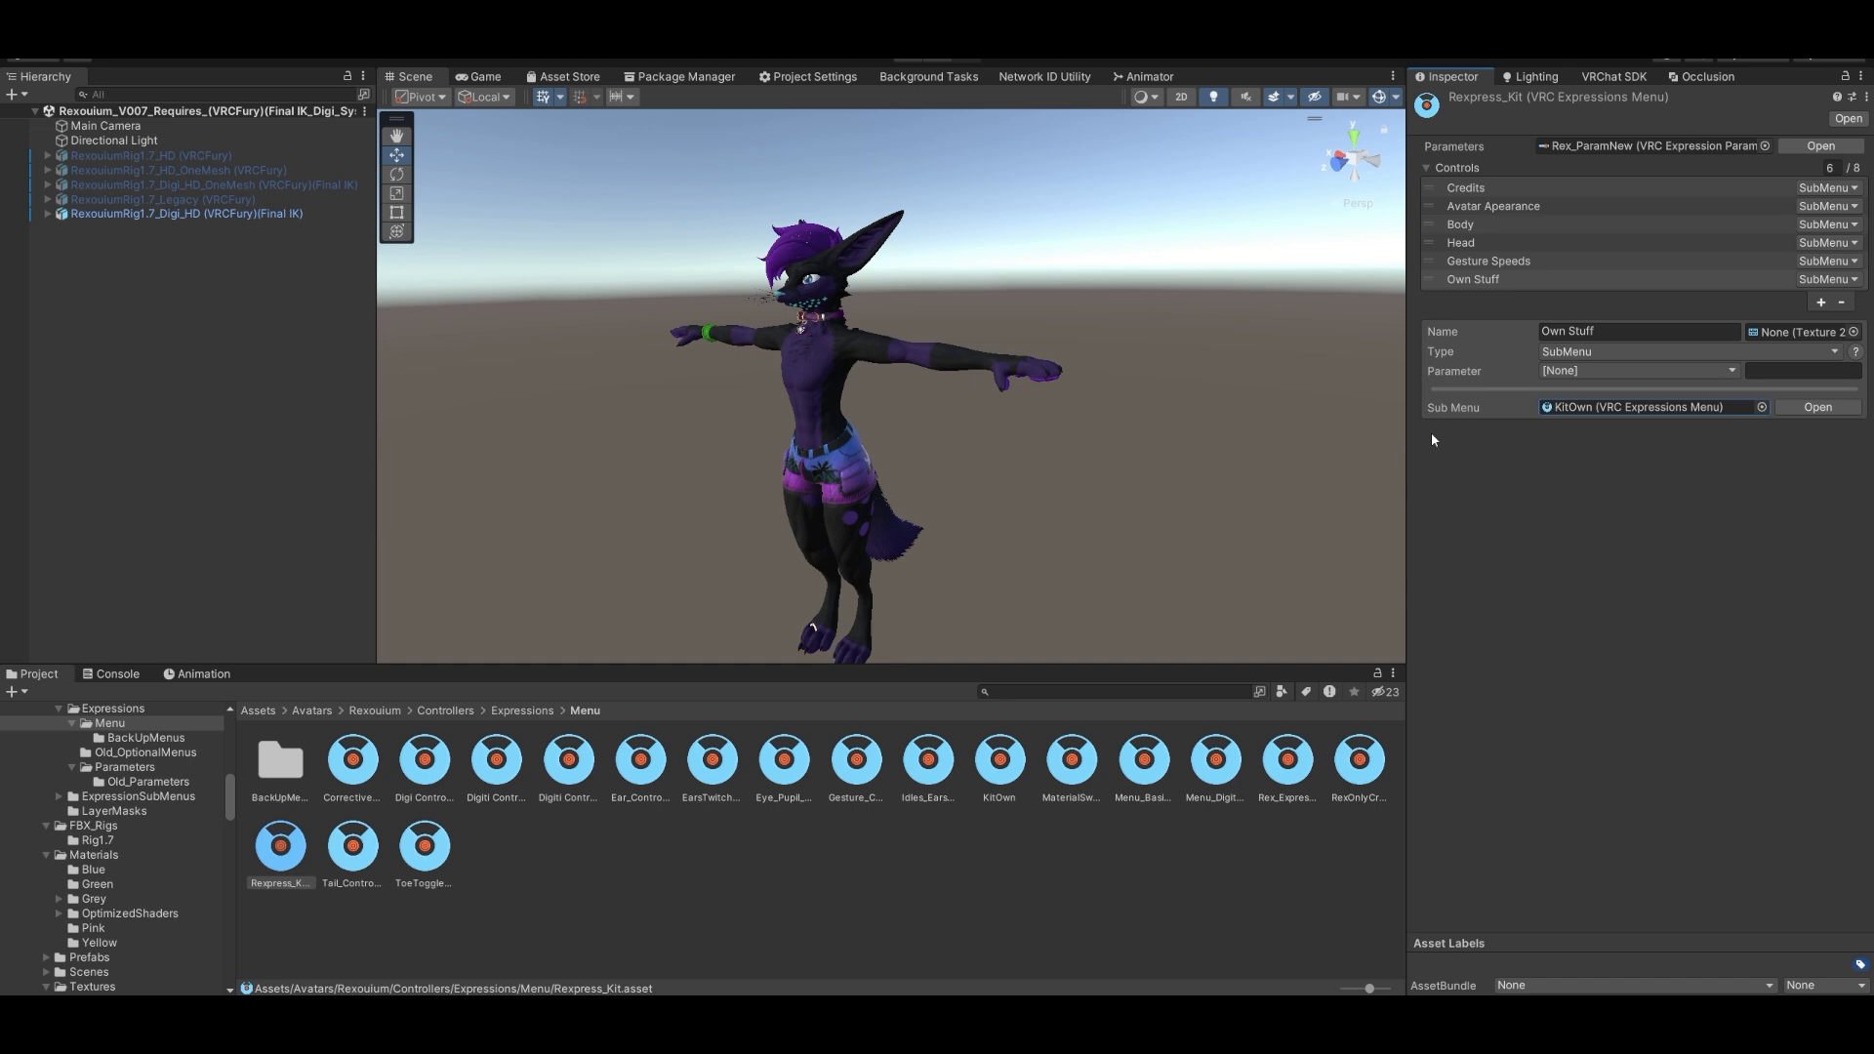
mouse_move(949, 489)
right_down()
mouse_move(934, 453)
mouse_move(913, 488)
right_up()
key(w)
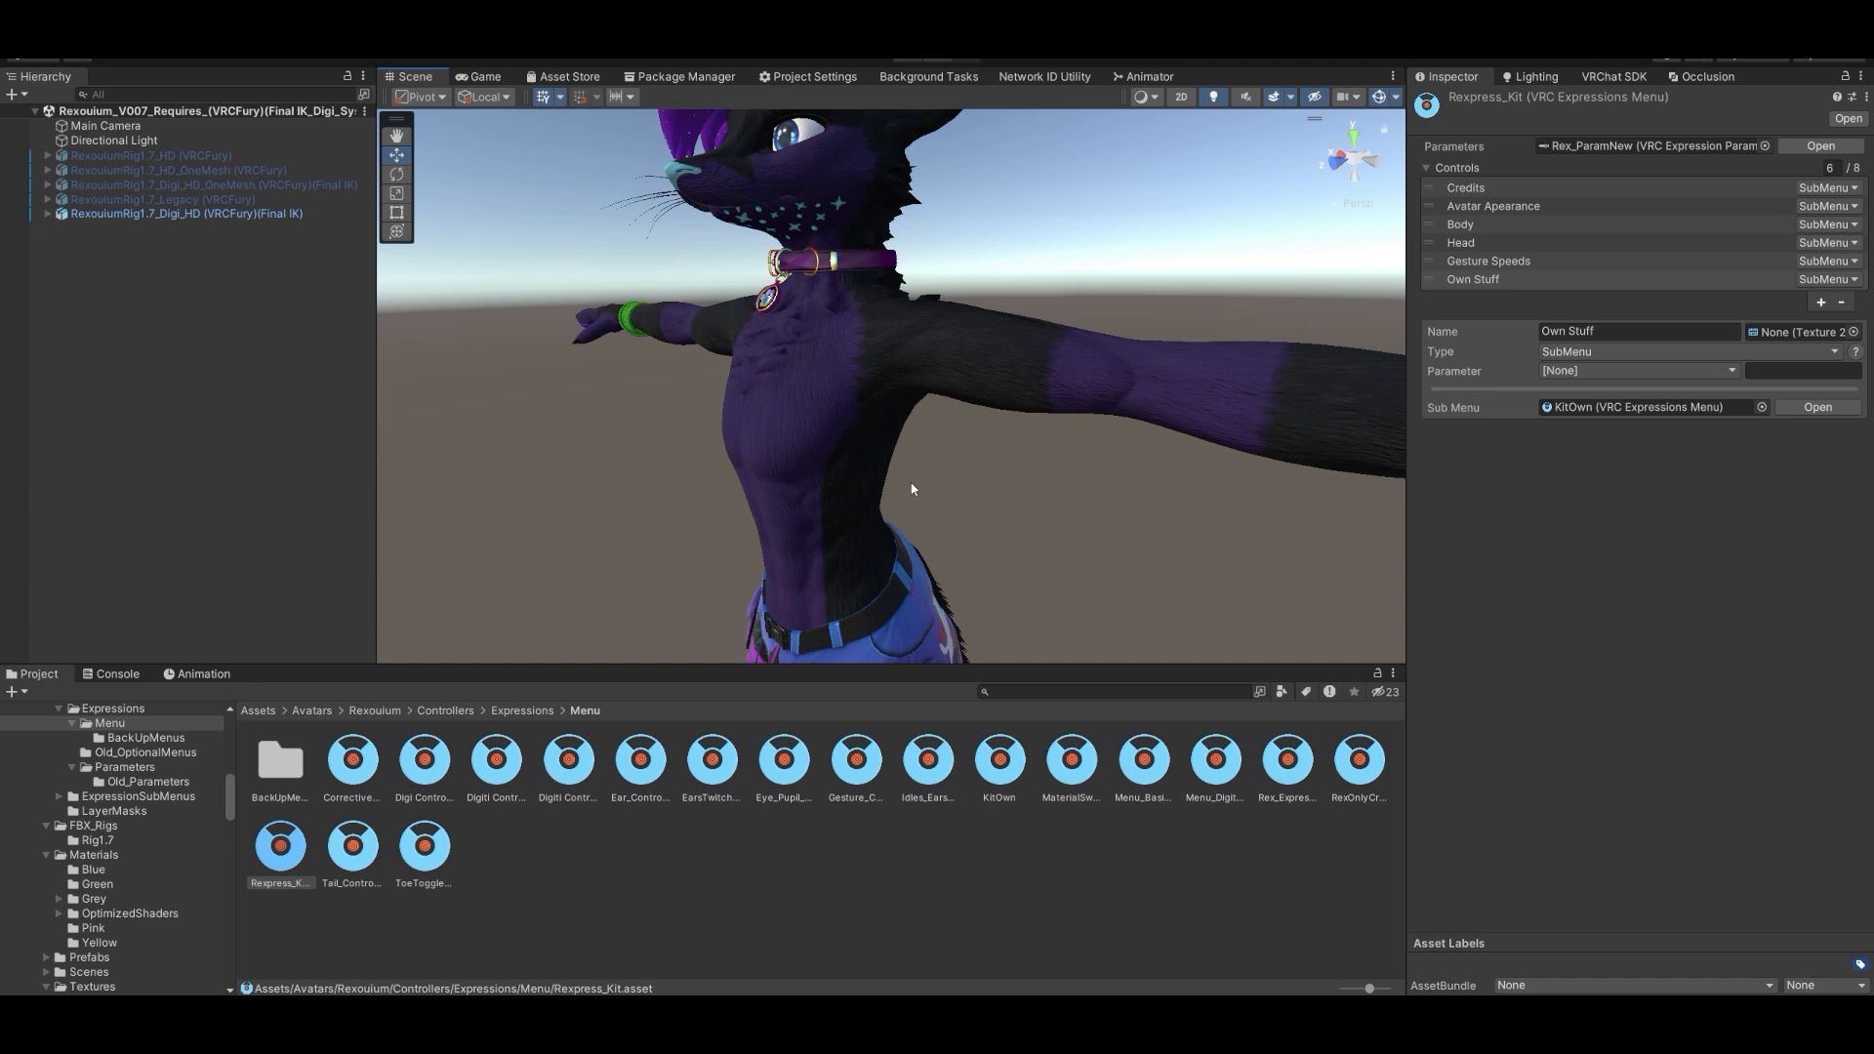
right_drag(949, 434, 971, 378)
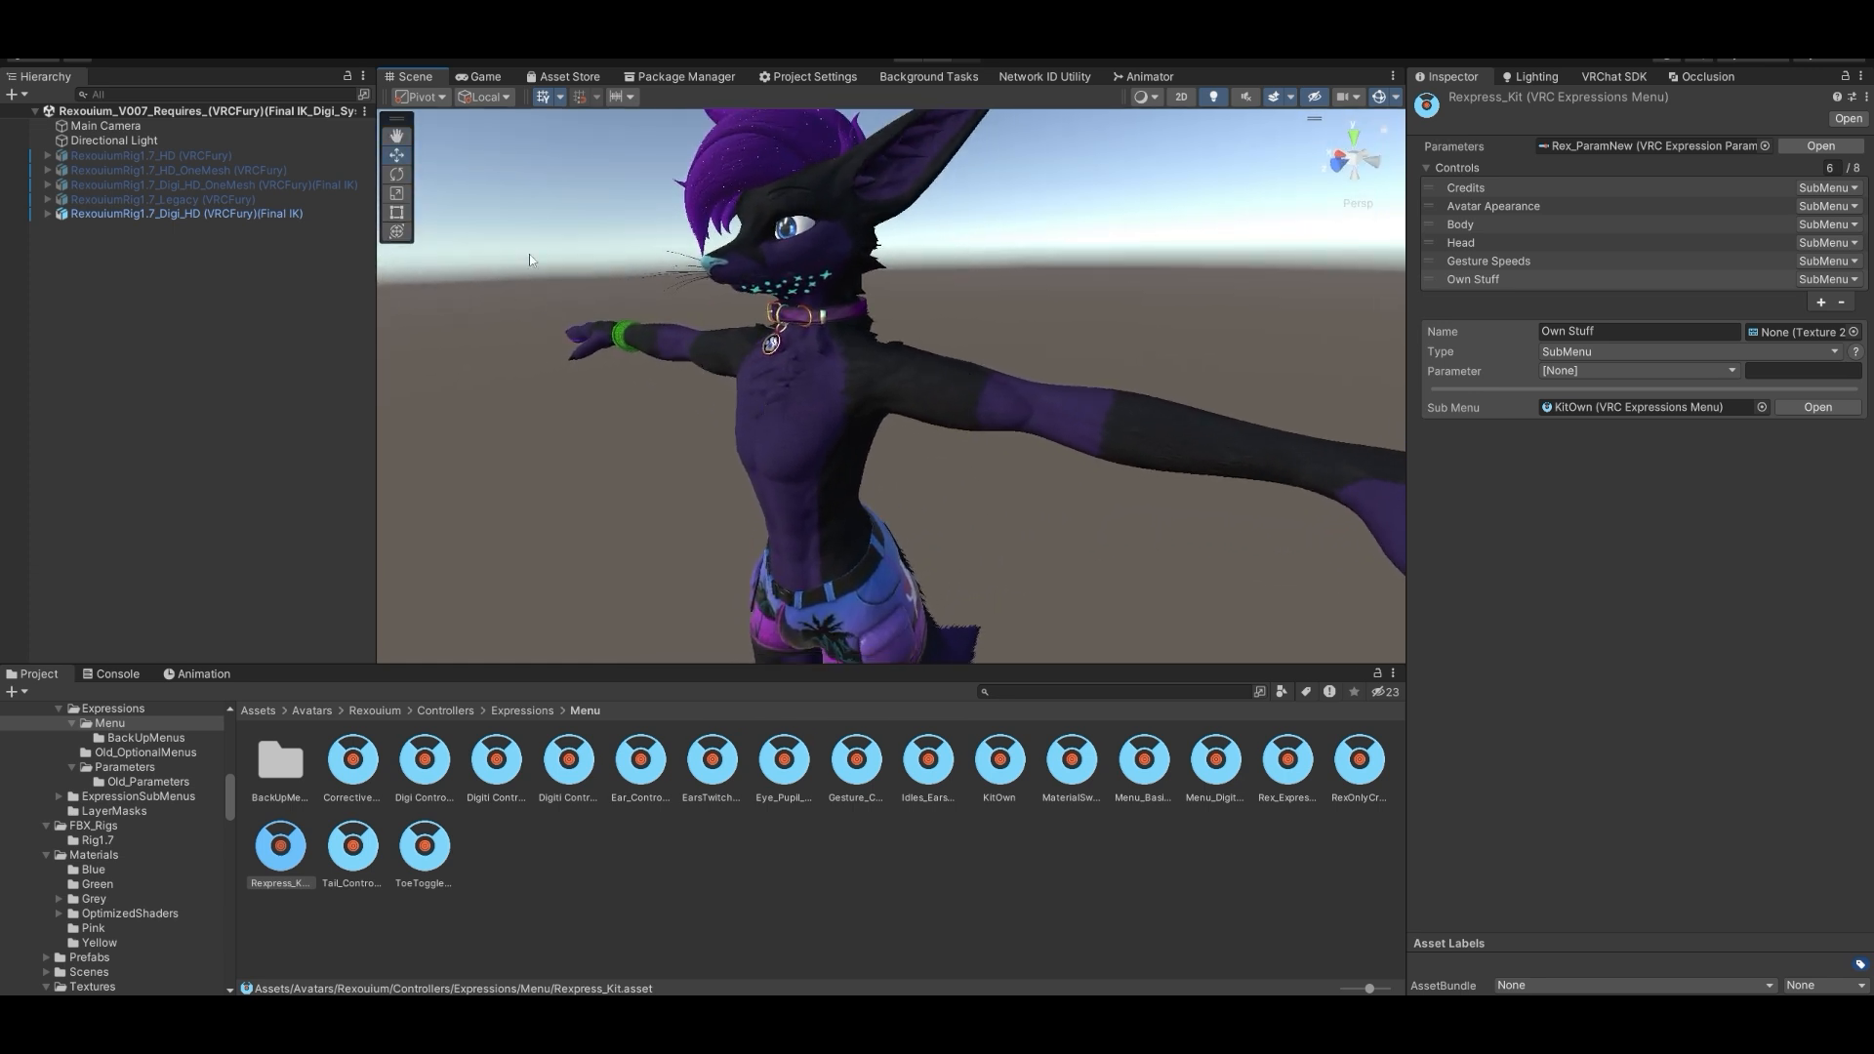
- Open the Idle_Breathing layer of the RexouiumRig1.7_Digi_HD avatar's animator controller and inspect the IdleBreathing state
click(266, 213)
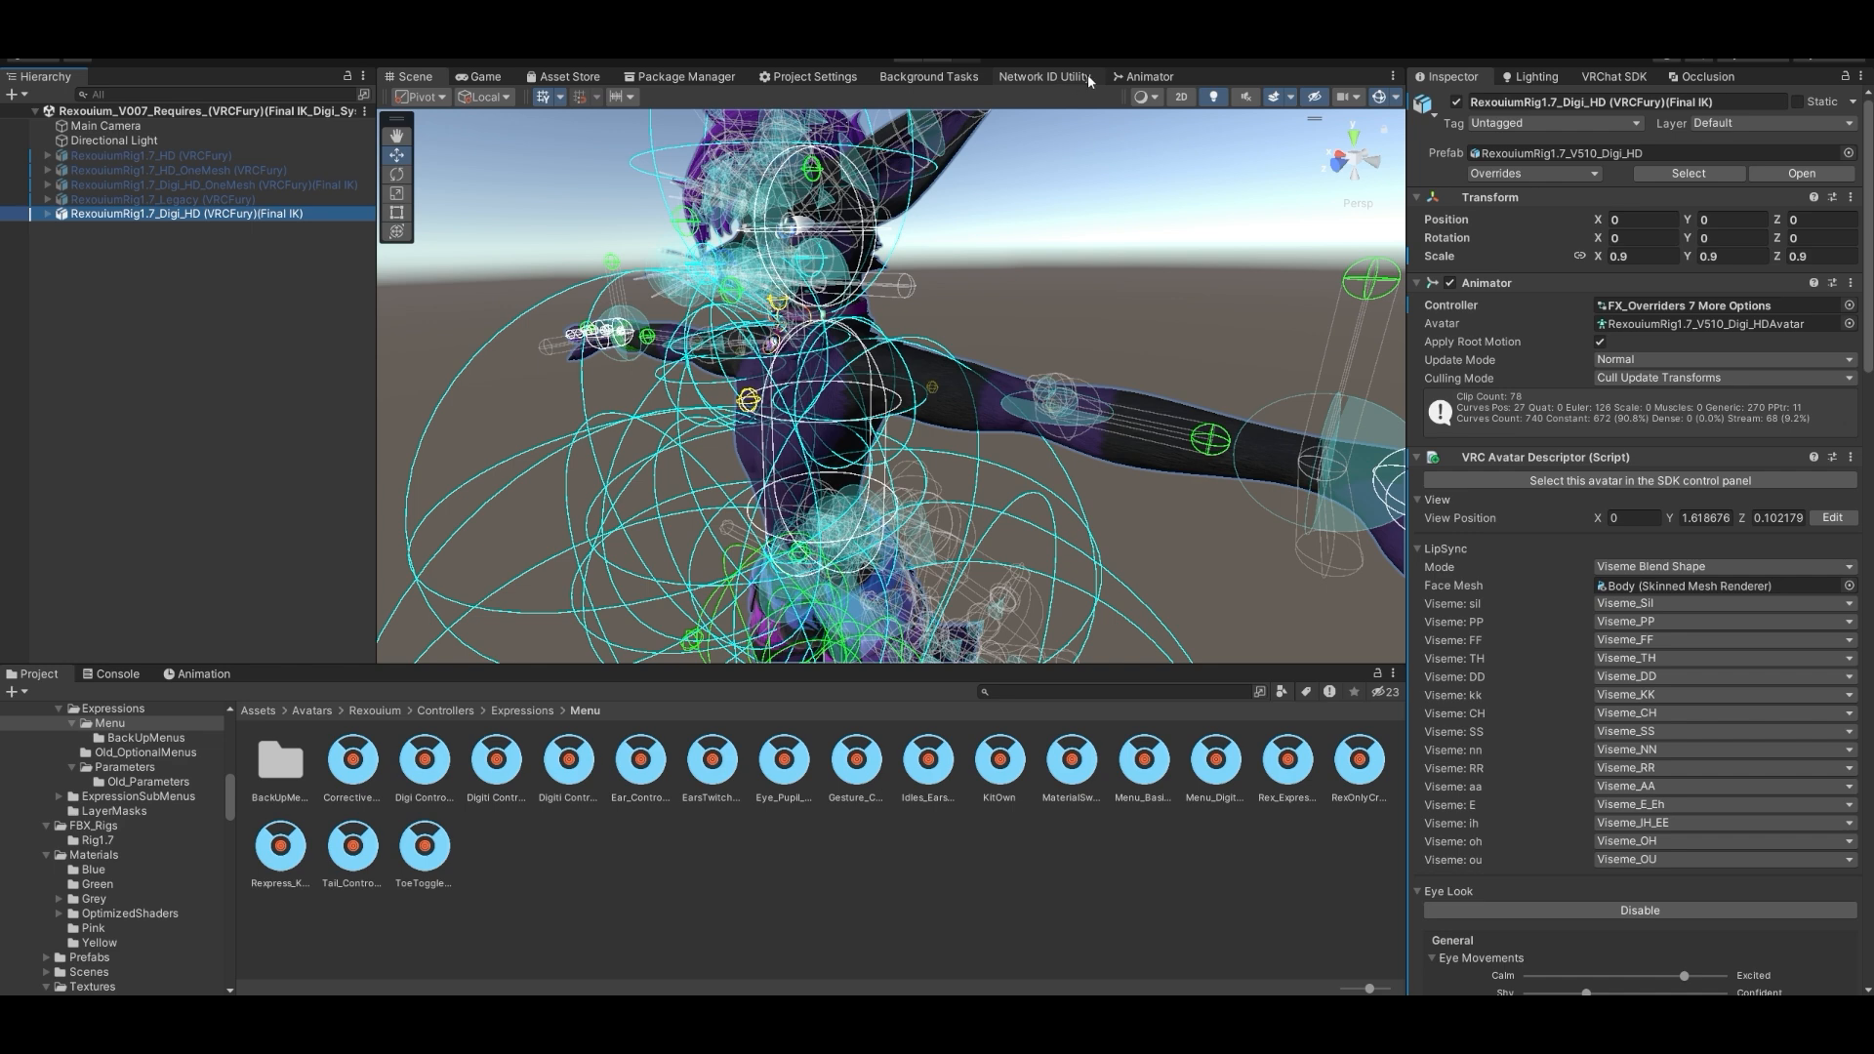
click(1147, 76)
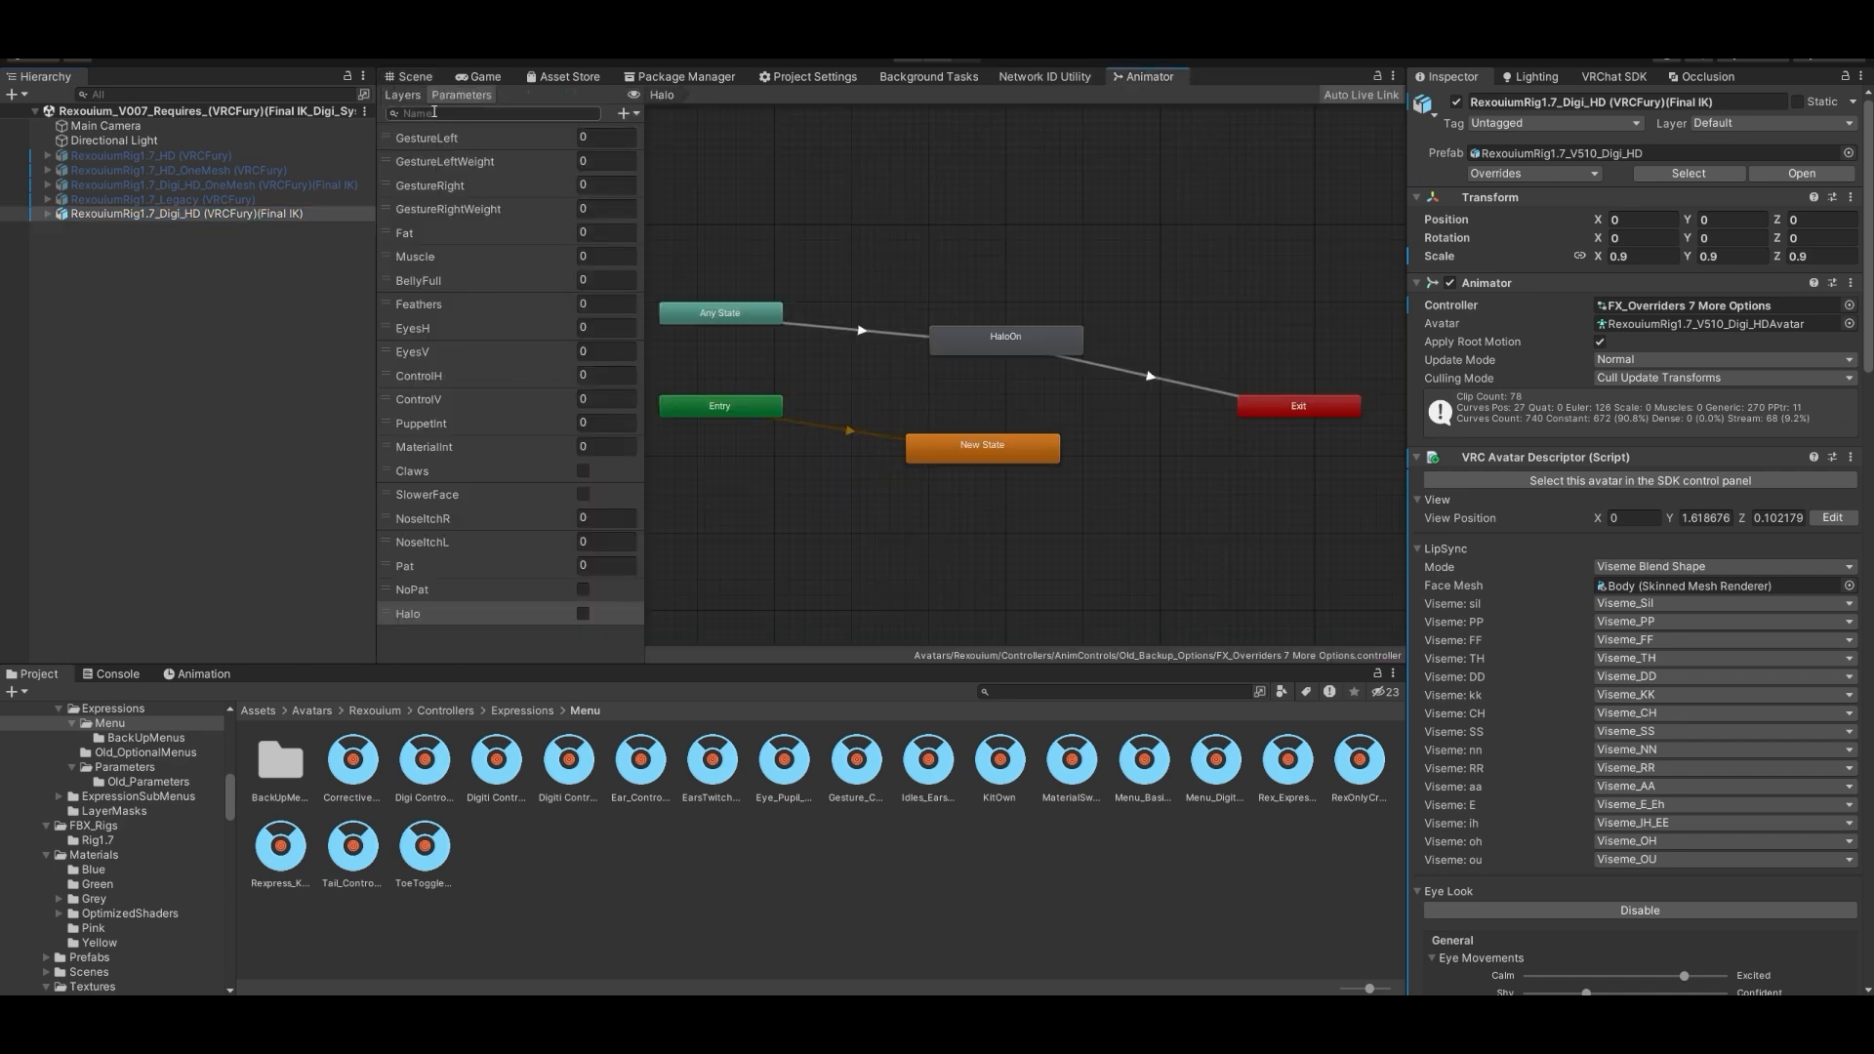
click(399, 95)
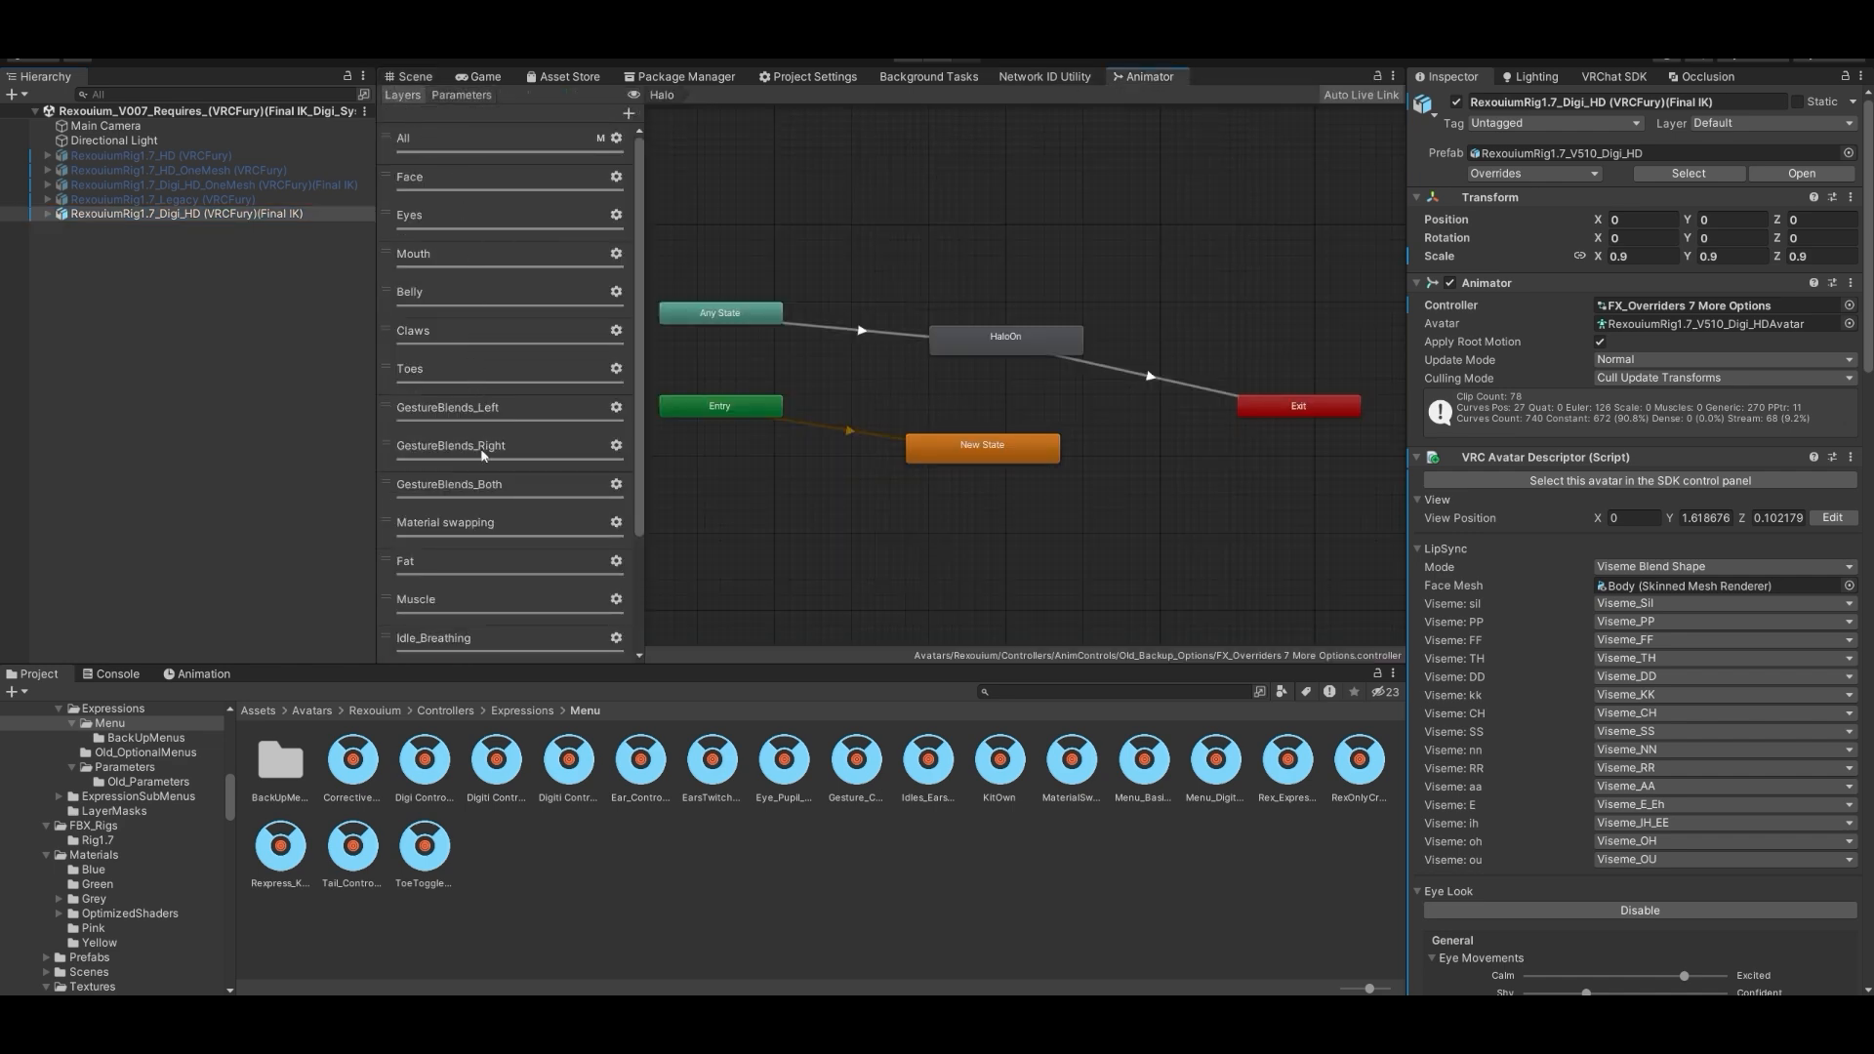
scroll(483, 455, down, 4)
scroll(483, 458, up, 1)
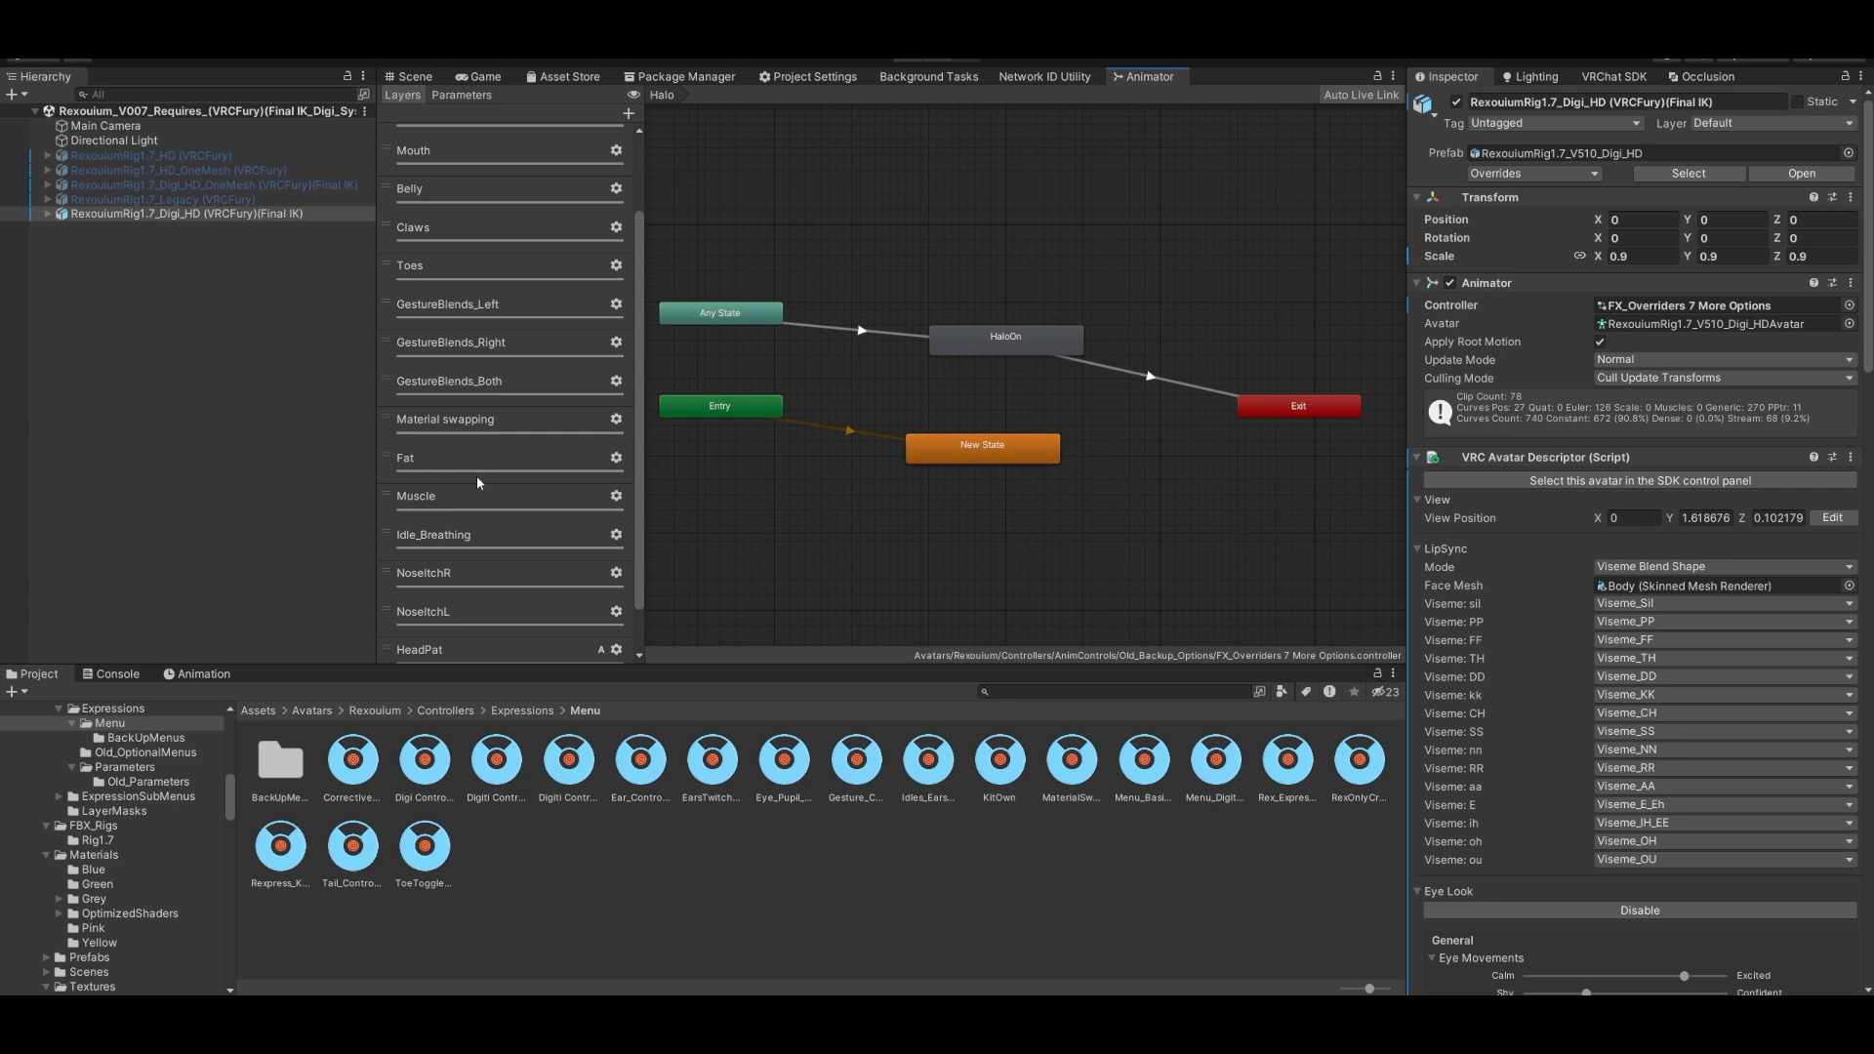
click(473, 537)
click(1050, 410)
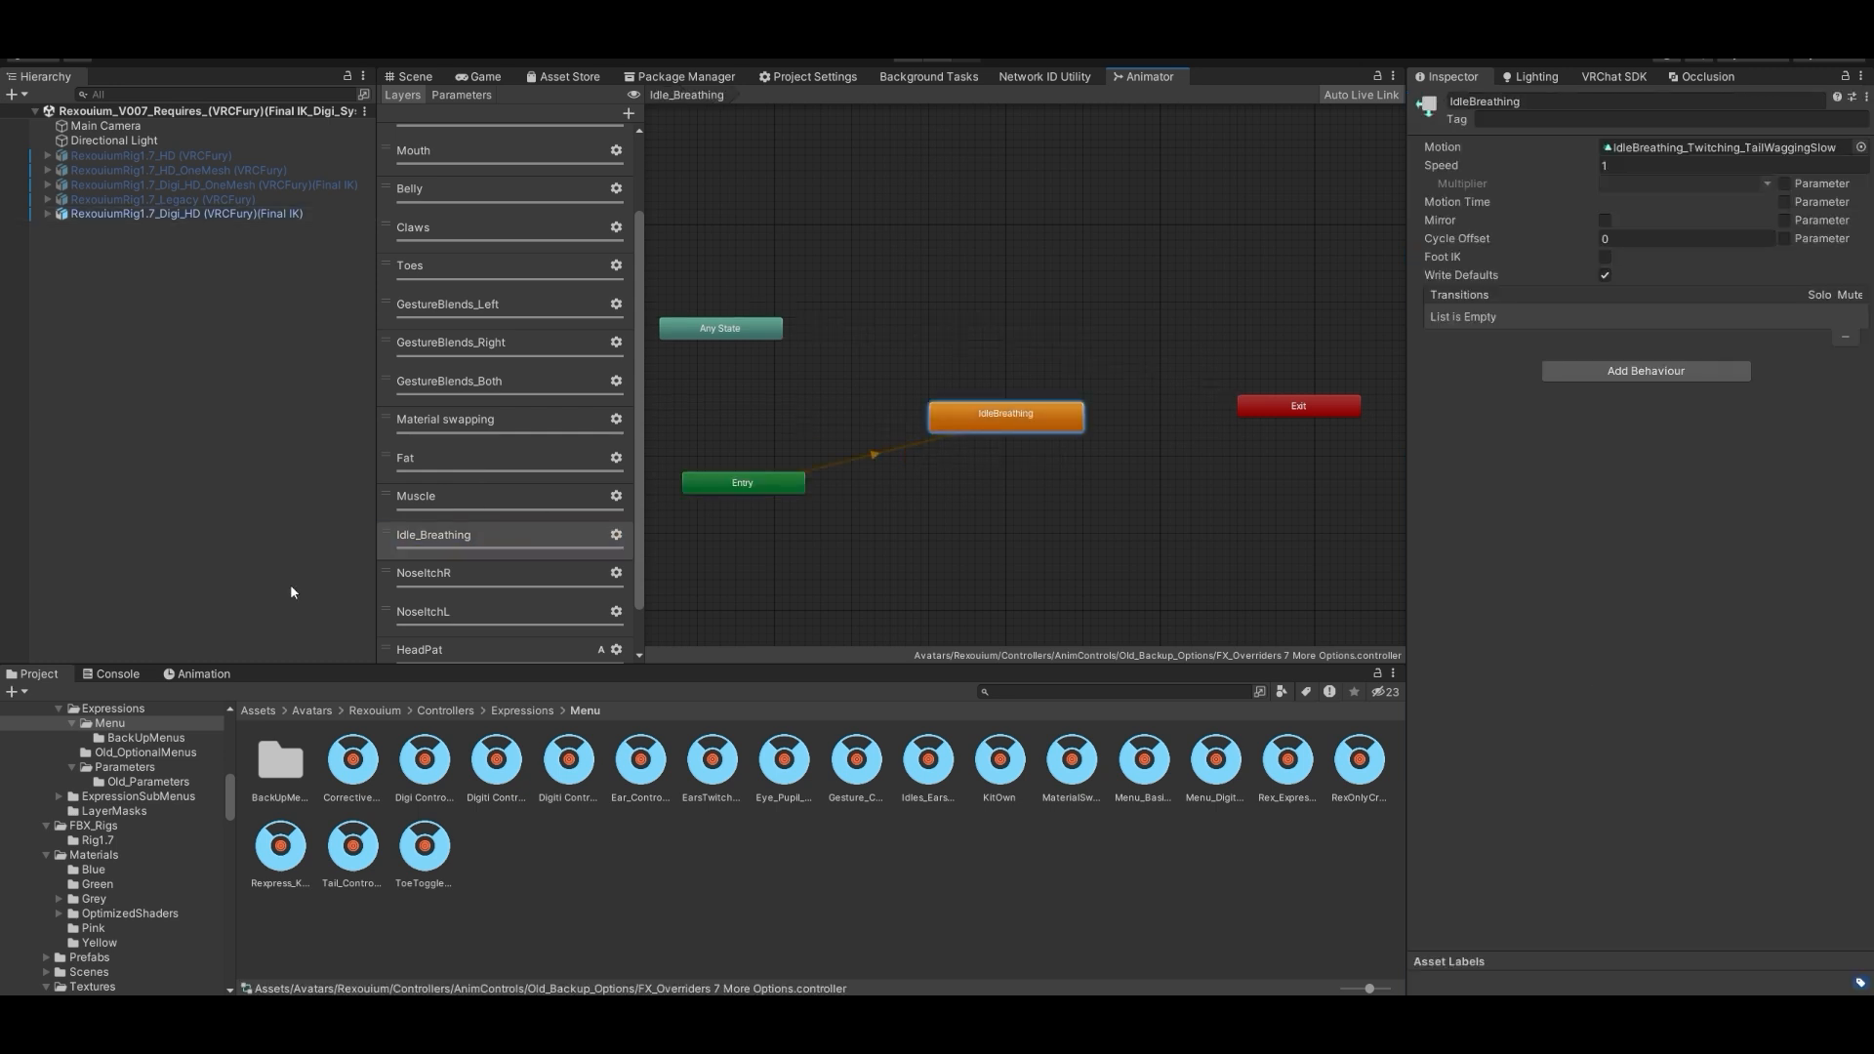
- Load the IdleBreathing_Twitching_TailWaggingSlow clip for the avatar to view its animated properties
click(203, 672)
click(155, 710)
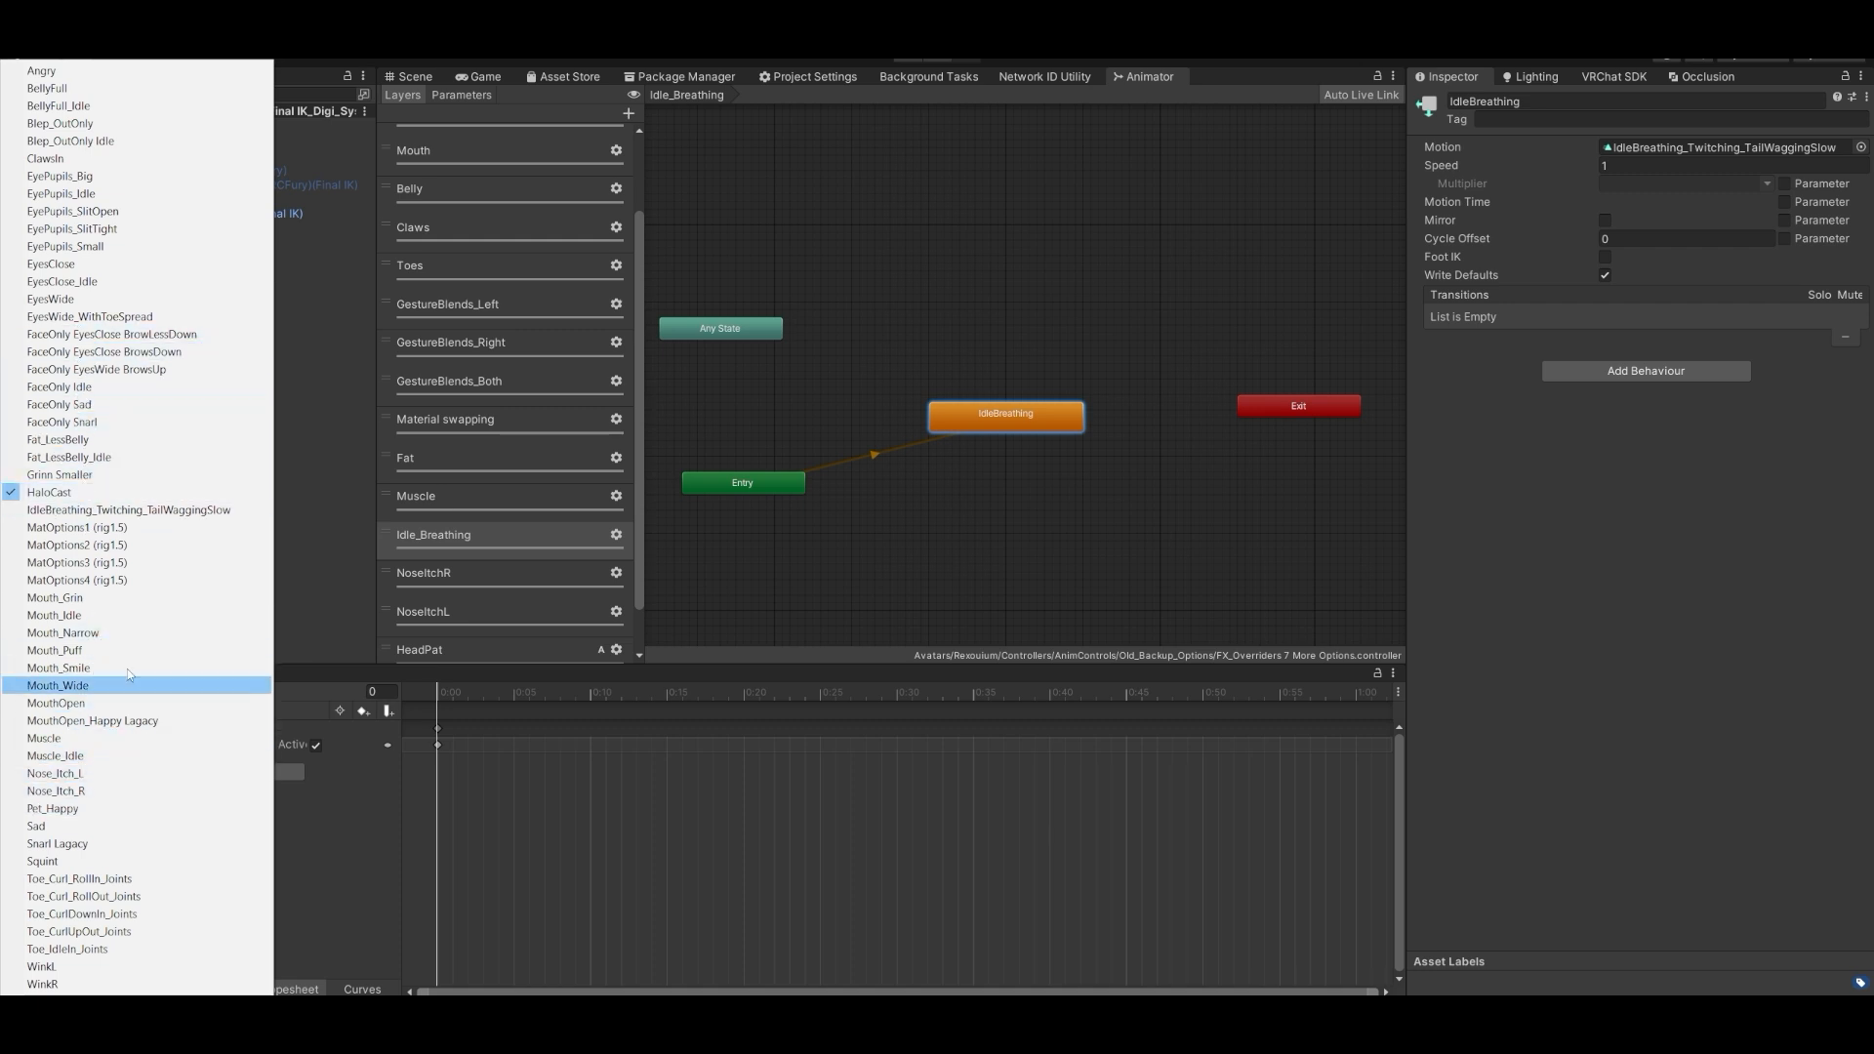
click(121, 512)
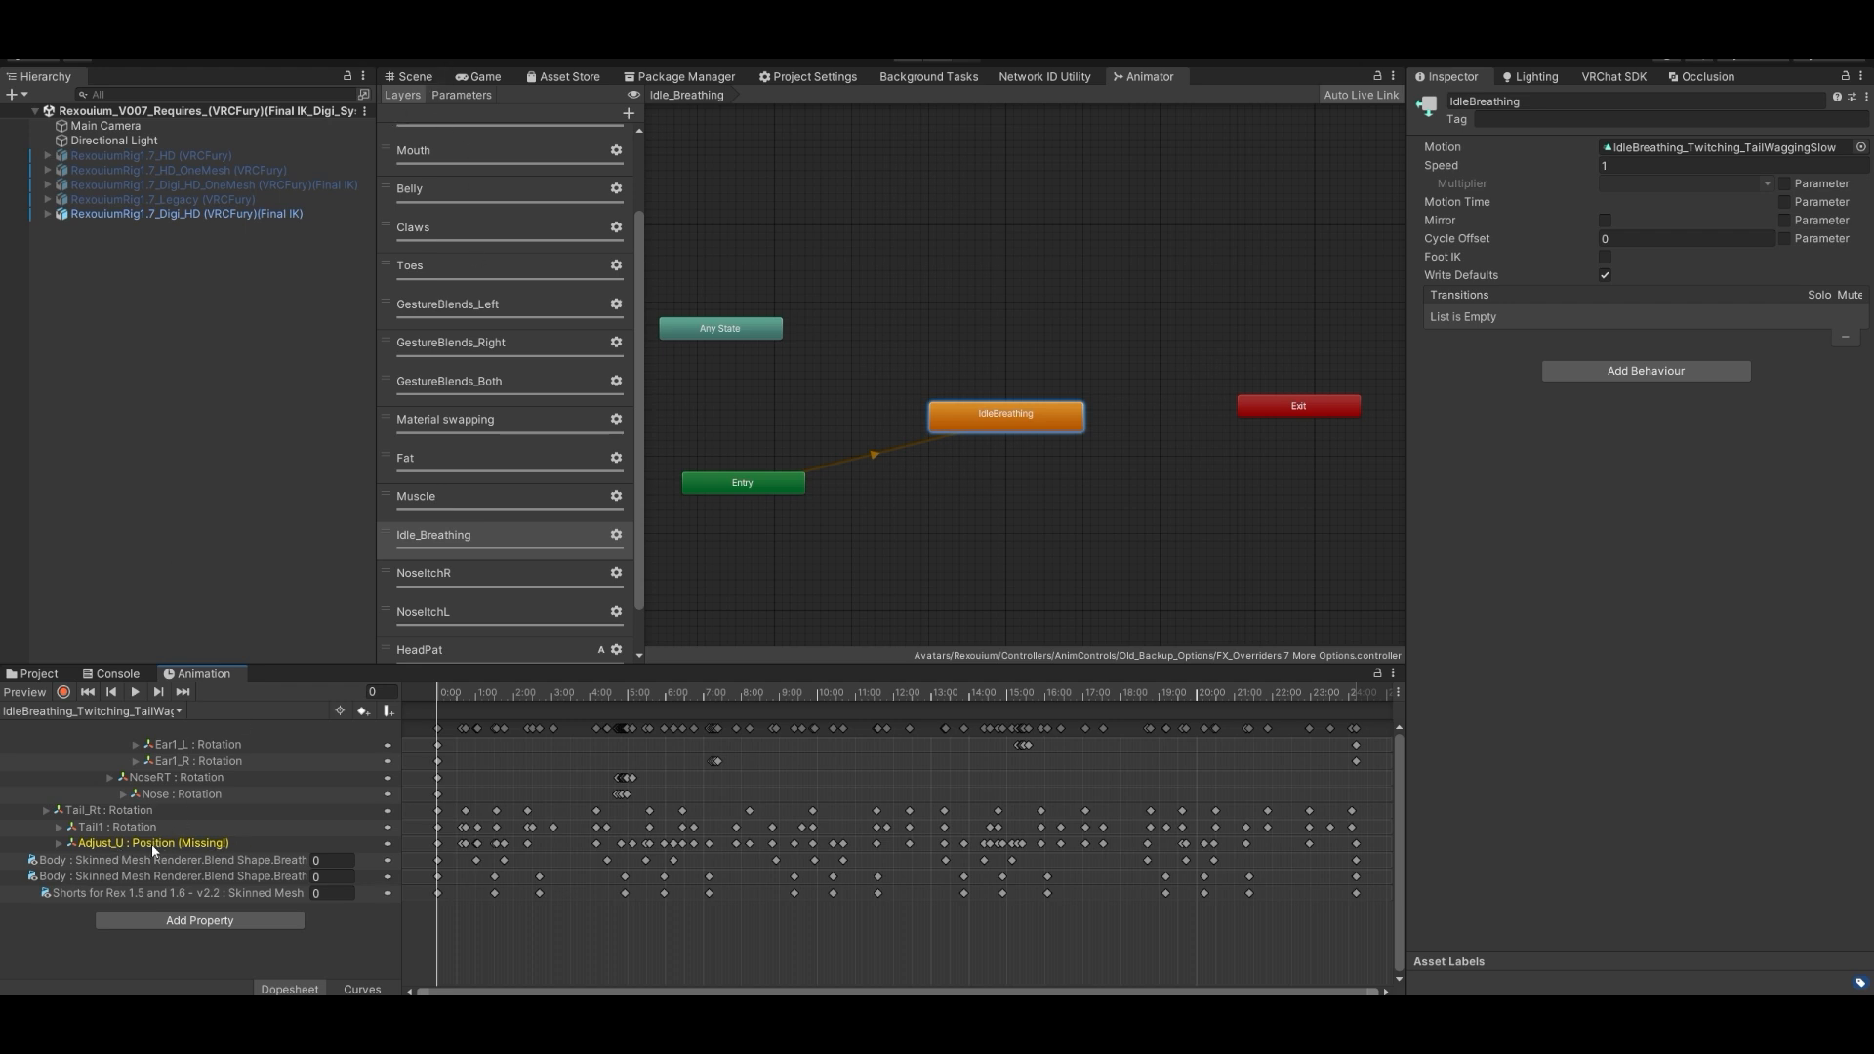
- Examine the avatar's shorts up close in the scene and list the avatar's child objects with the Armature collapsed
click(414, 76)
right_drag(825, 415, 849, 326)
key(w)
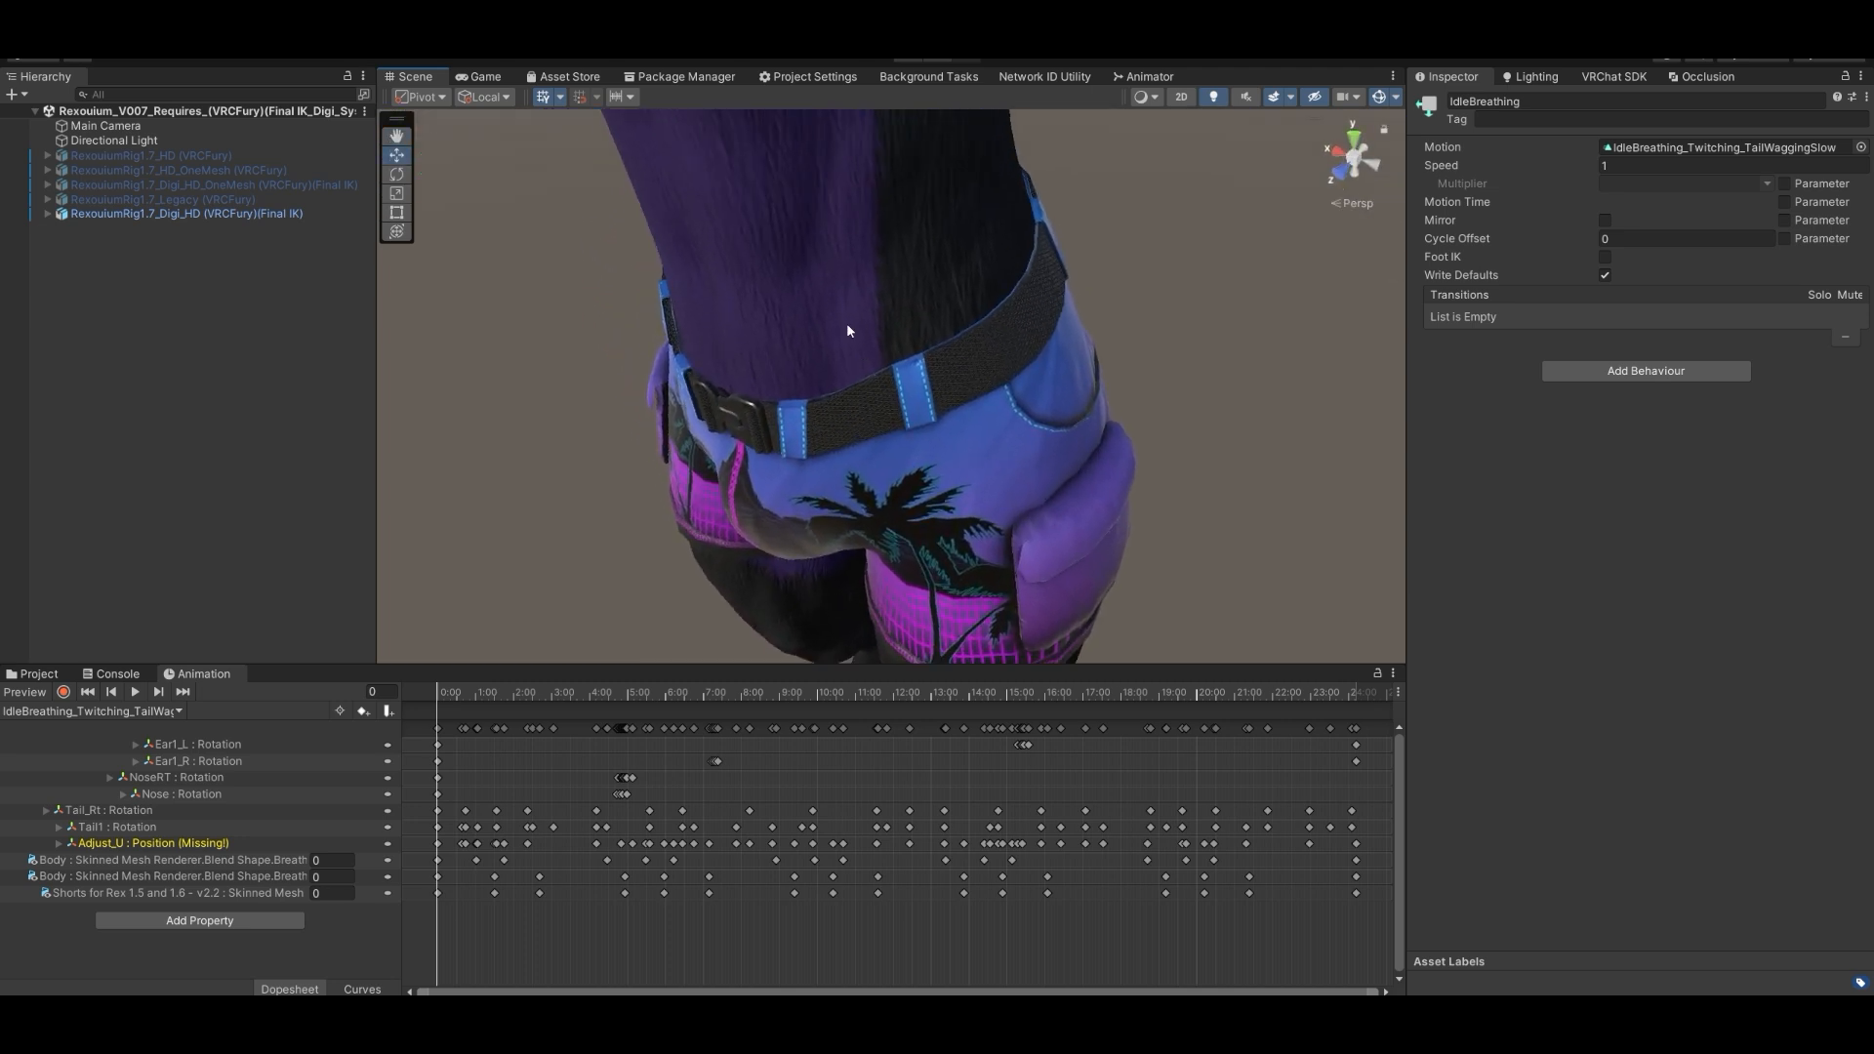
right_drag(827, 456, 859, 386)
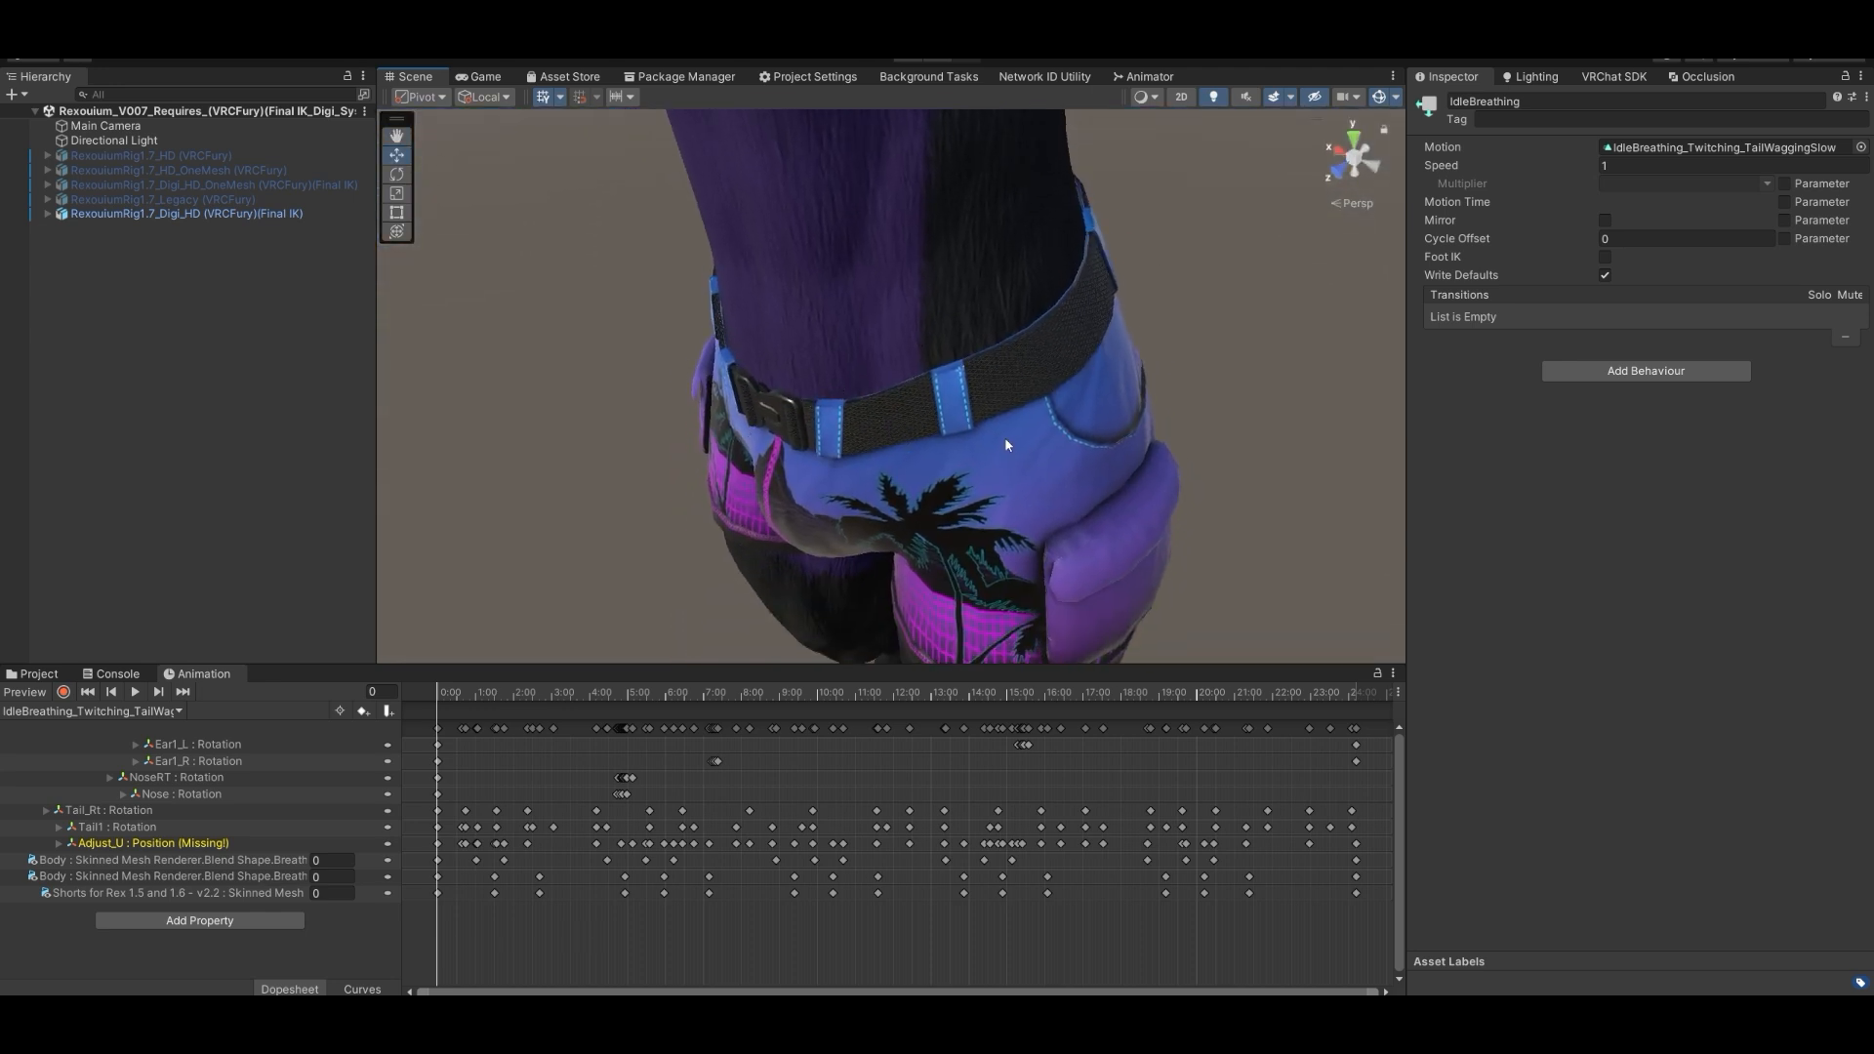
click(48, 215)
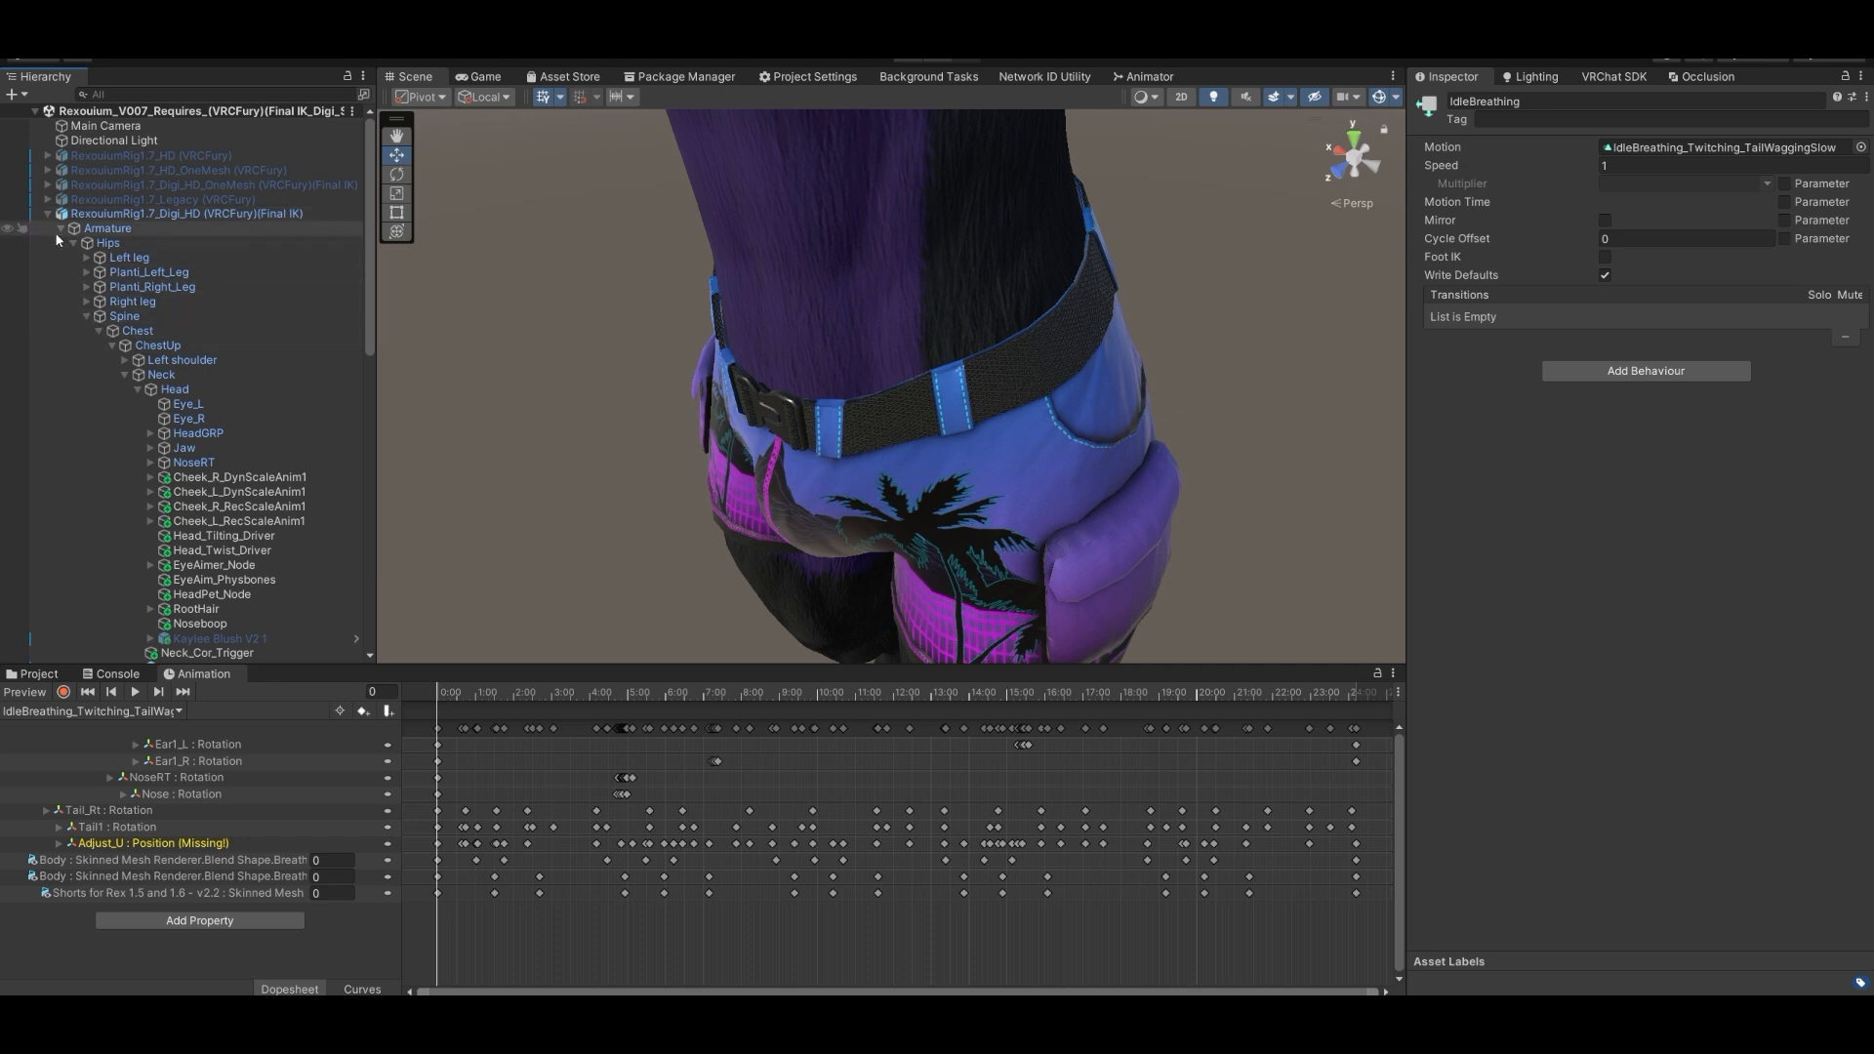
click(61, 228)
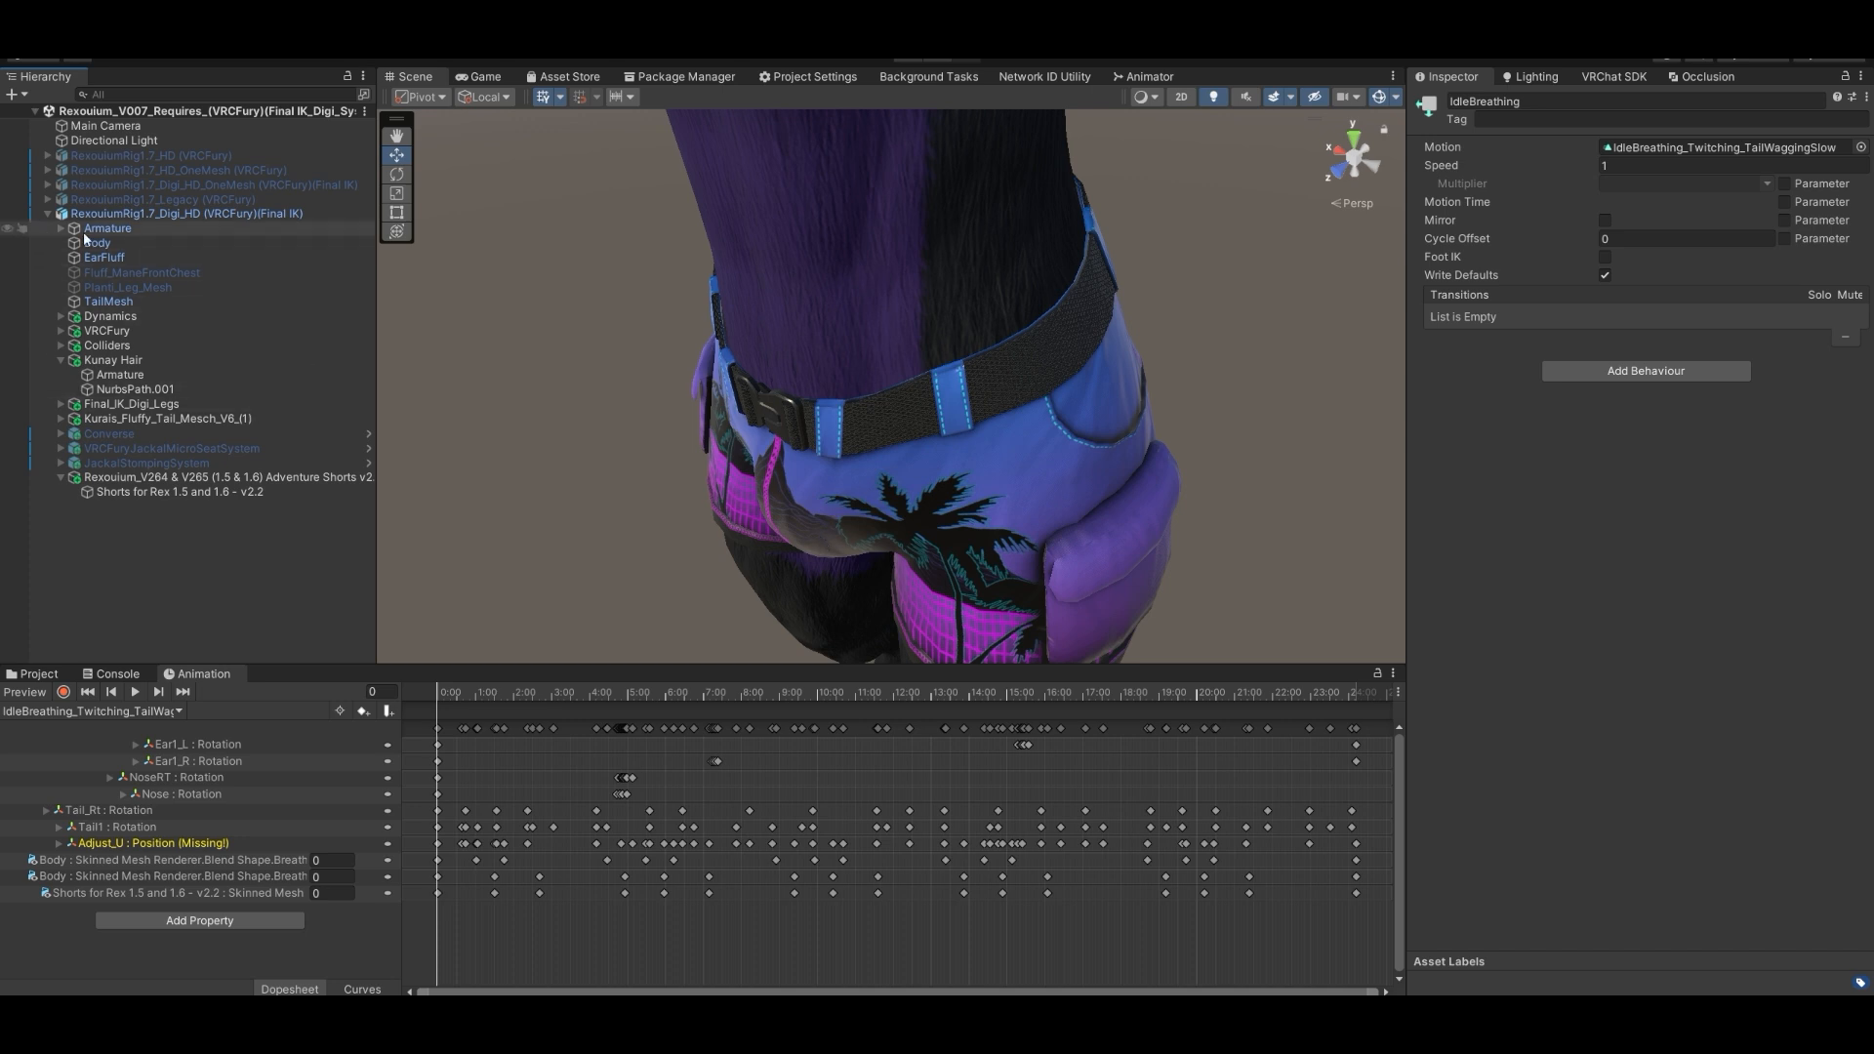
scroll(898, 439, down, 10)
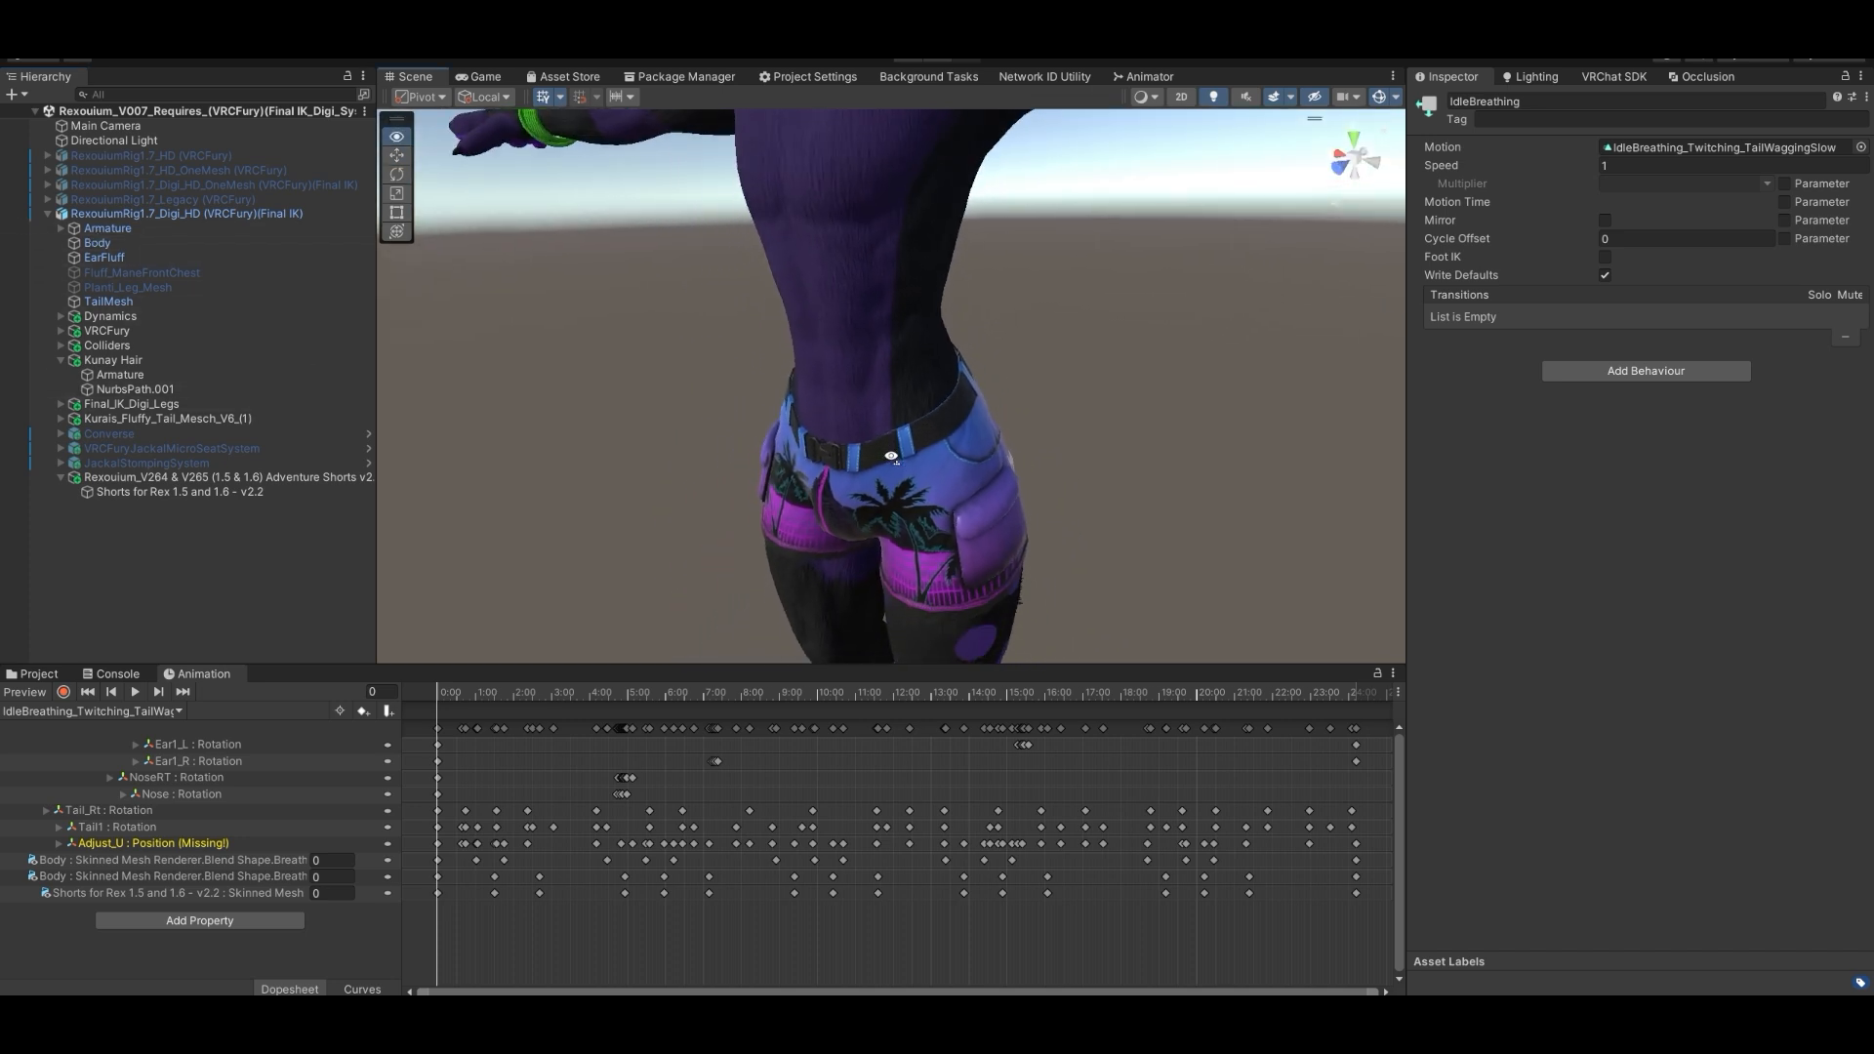
mouse_move(894, 430)
right_down()
mouse_move(922, 449)
mouse_move(878, 506)
mouse_move(828, 447)
mouse_move(867, 452)
right_up()
key(w)
key(d)
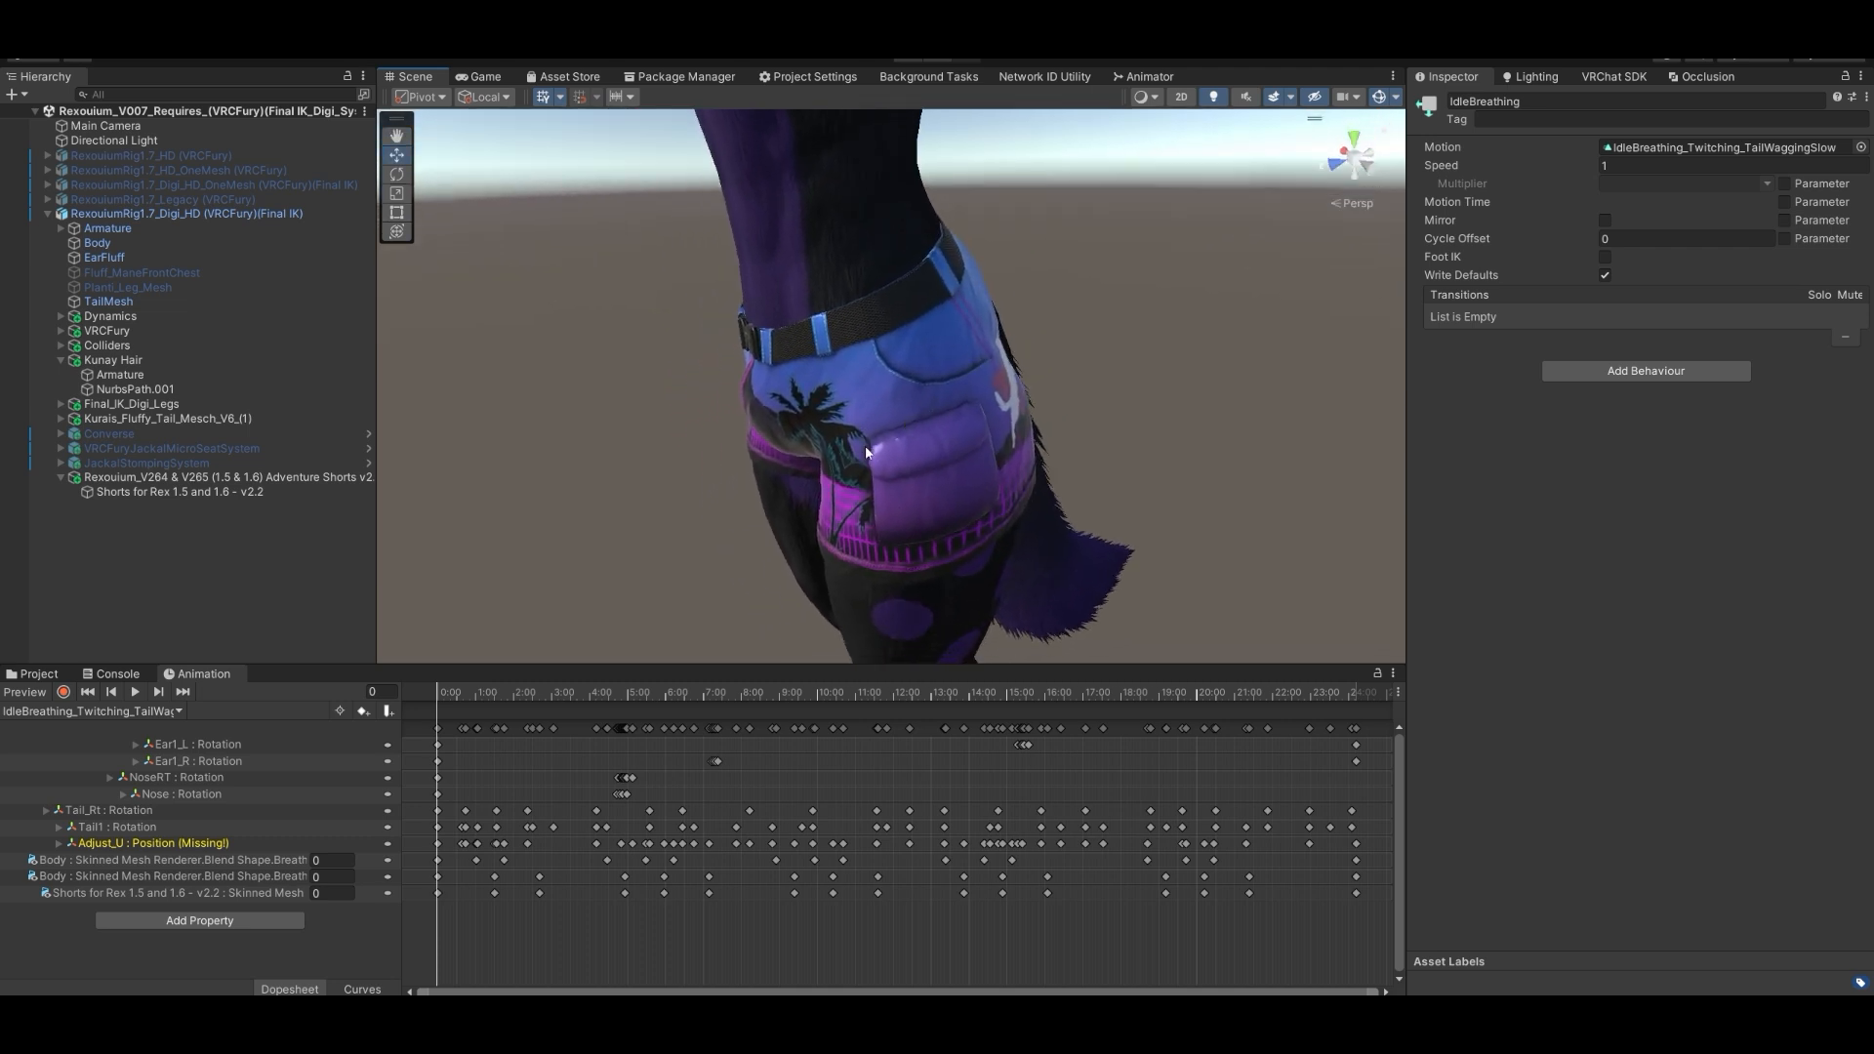
- Widen the clip's property list and browse the blend shape properties available to animate on Shorts for Rex 1.5 and 1.6 - v2.2
drag(401, 801, 606, 803)
click(336, 924)
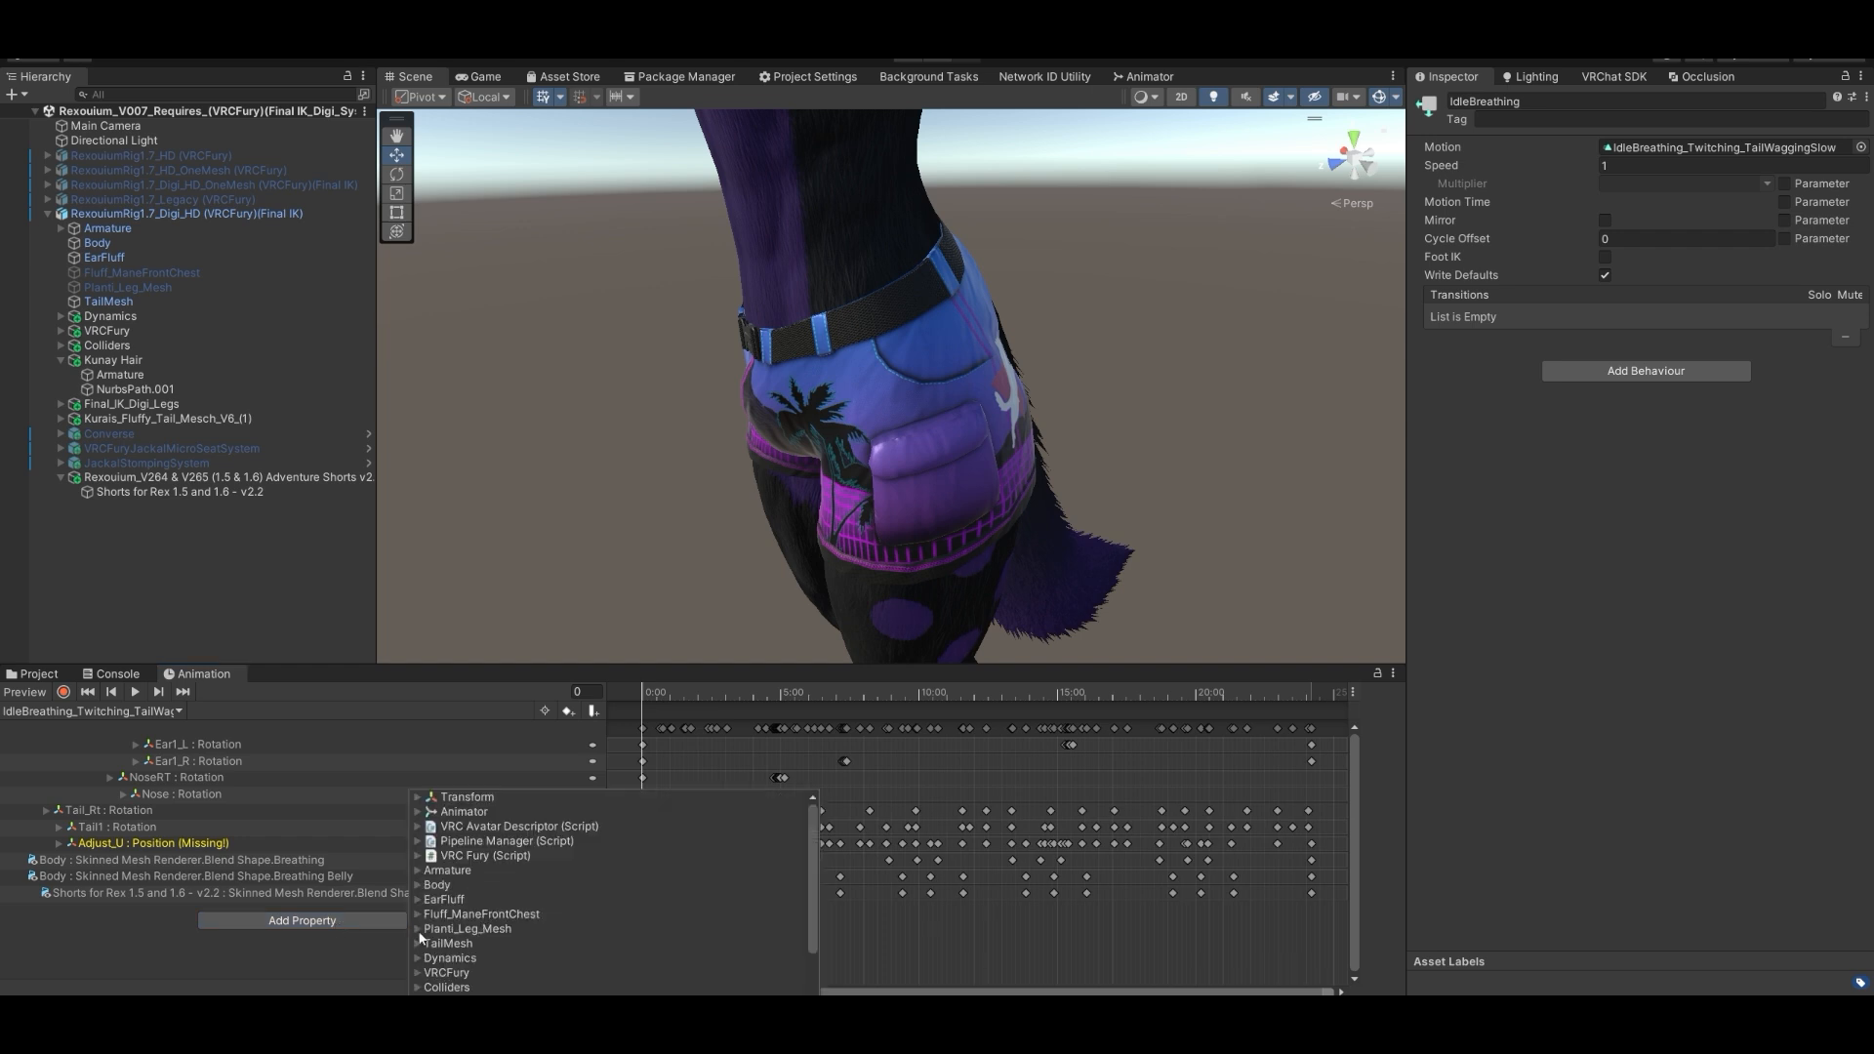
scroll(420, 937, down, 5)
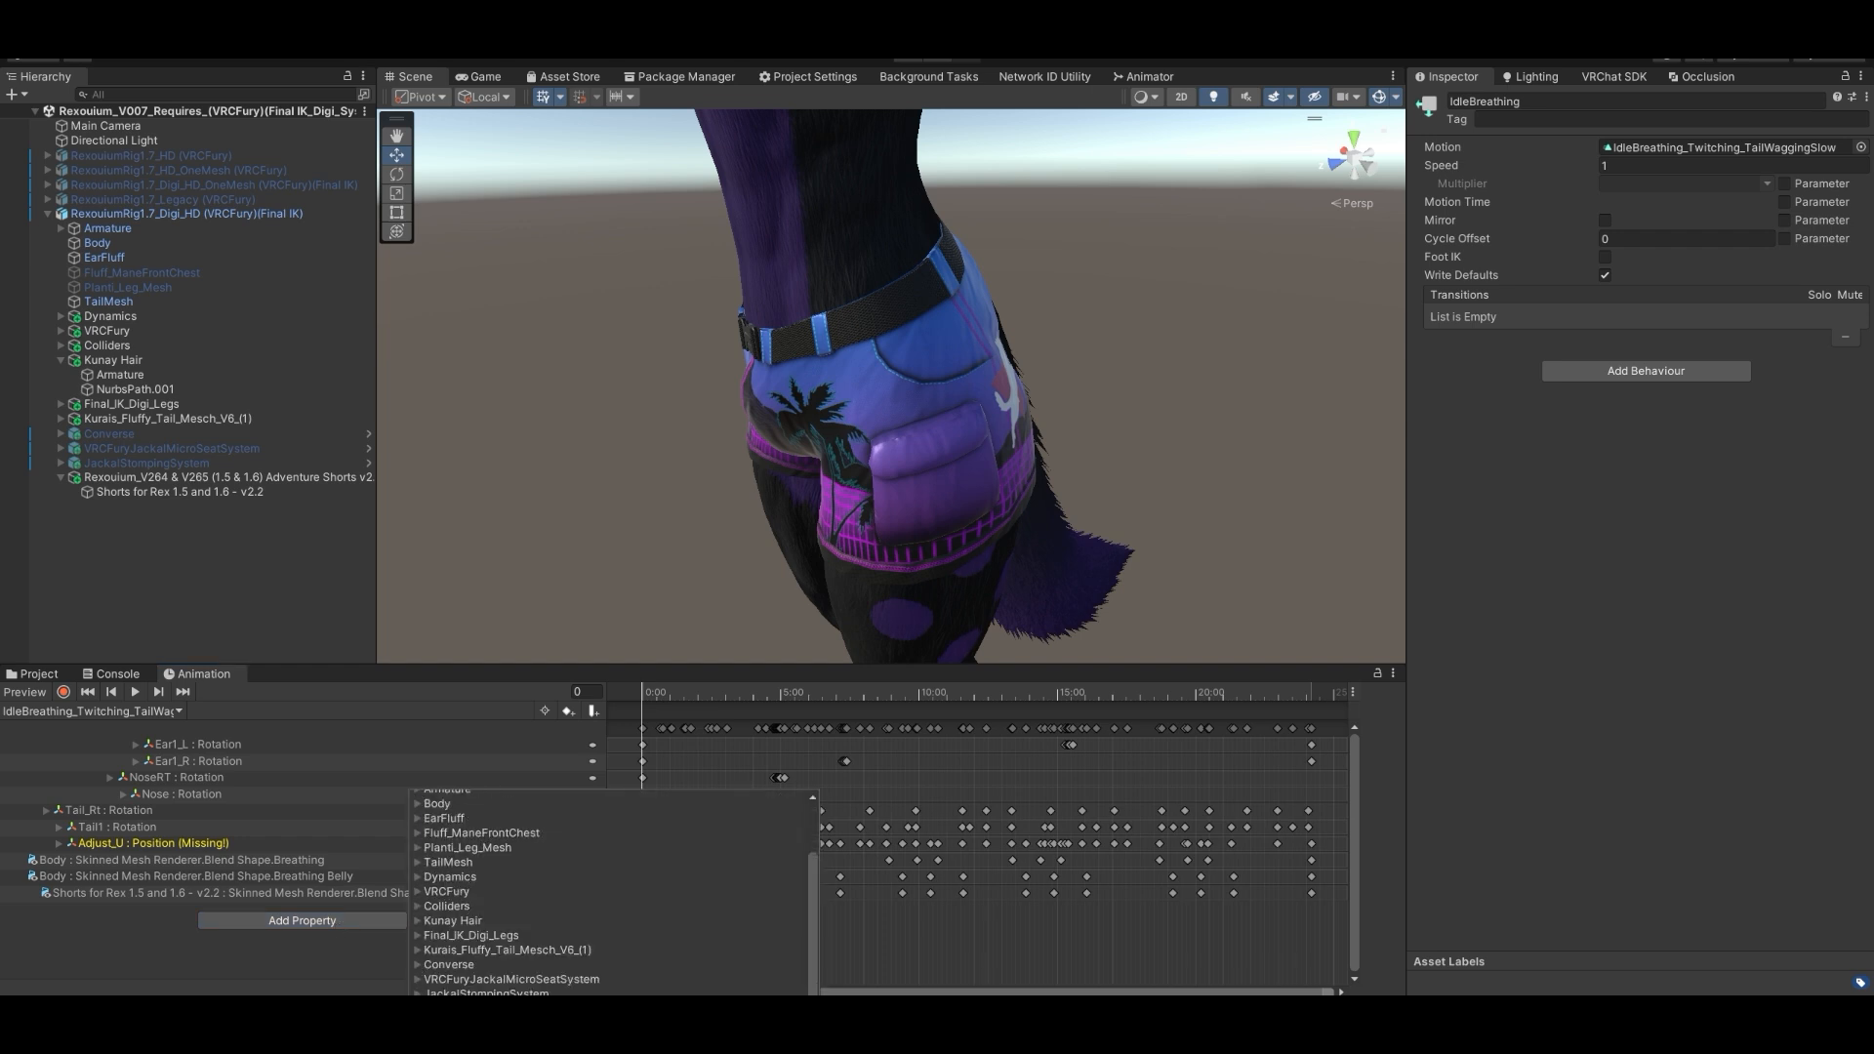
scroll(484, 955, down, 2)
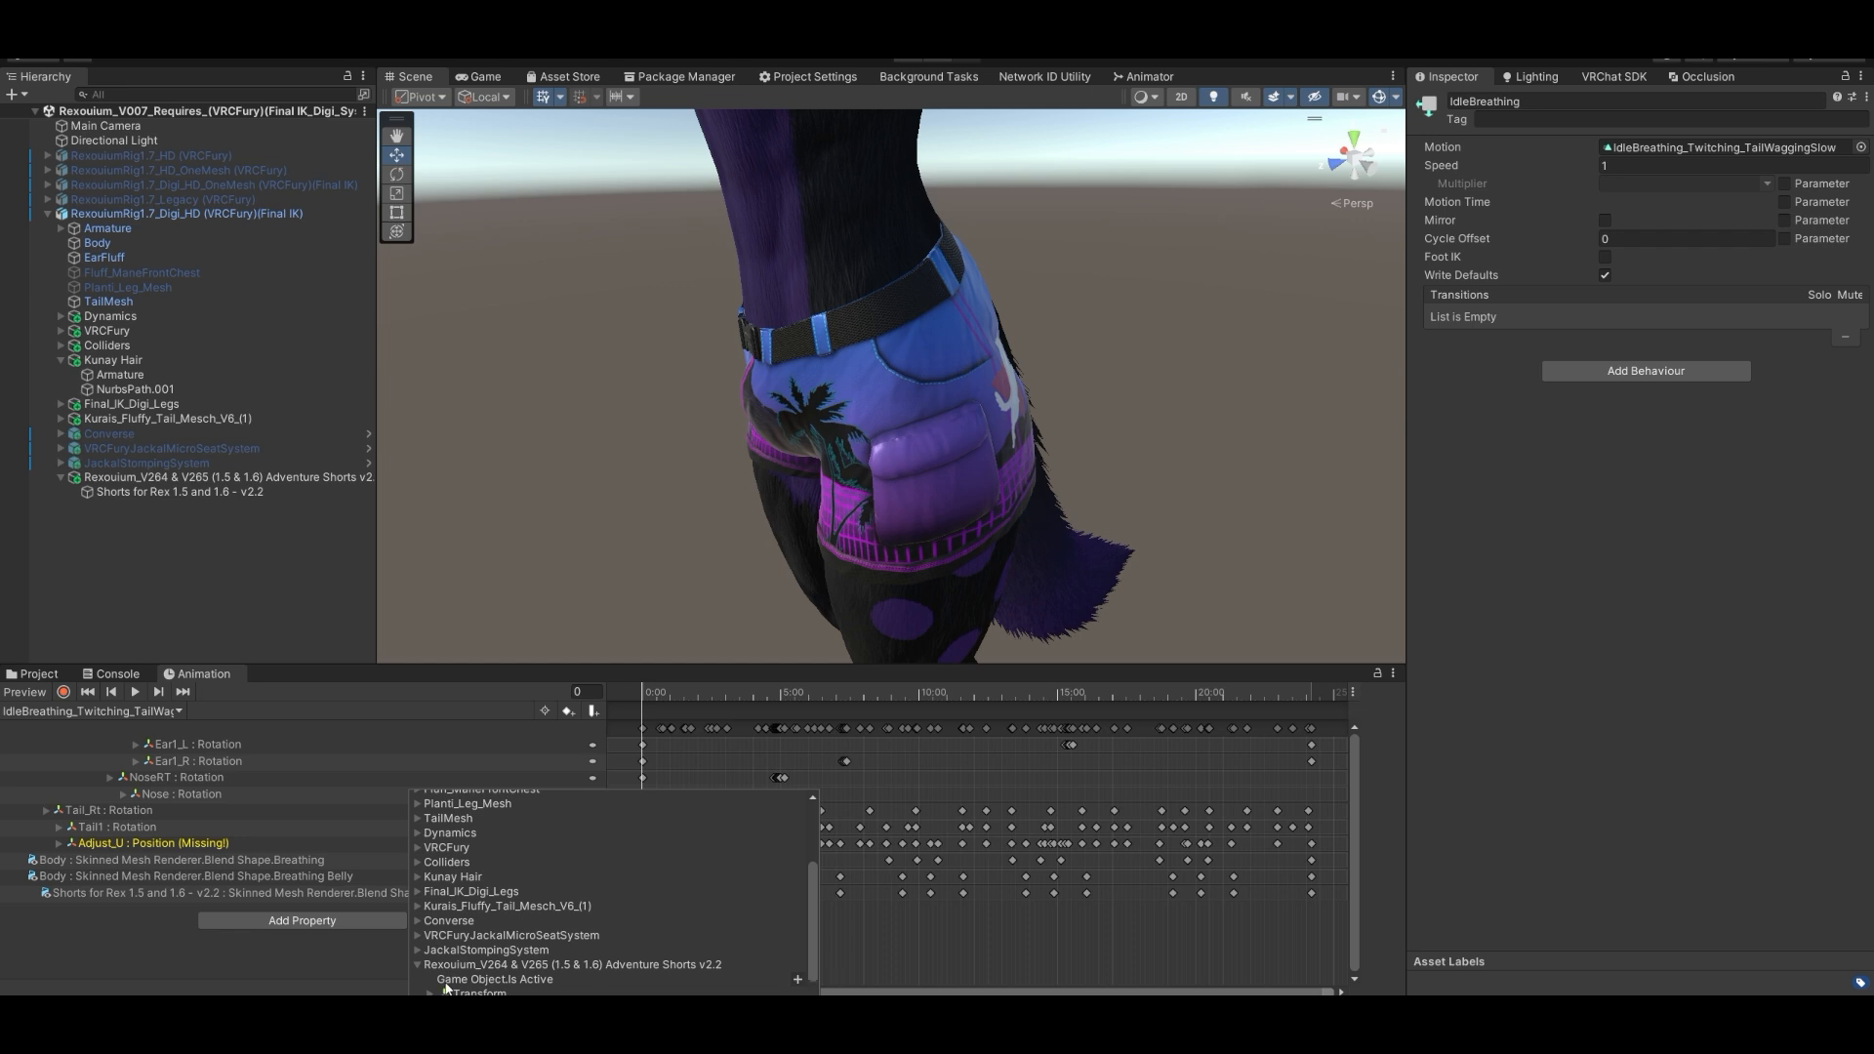
scroll(446, 989, down, 1)
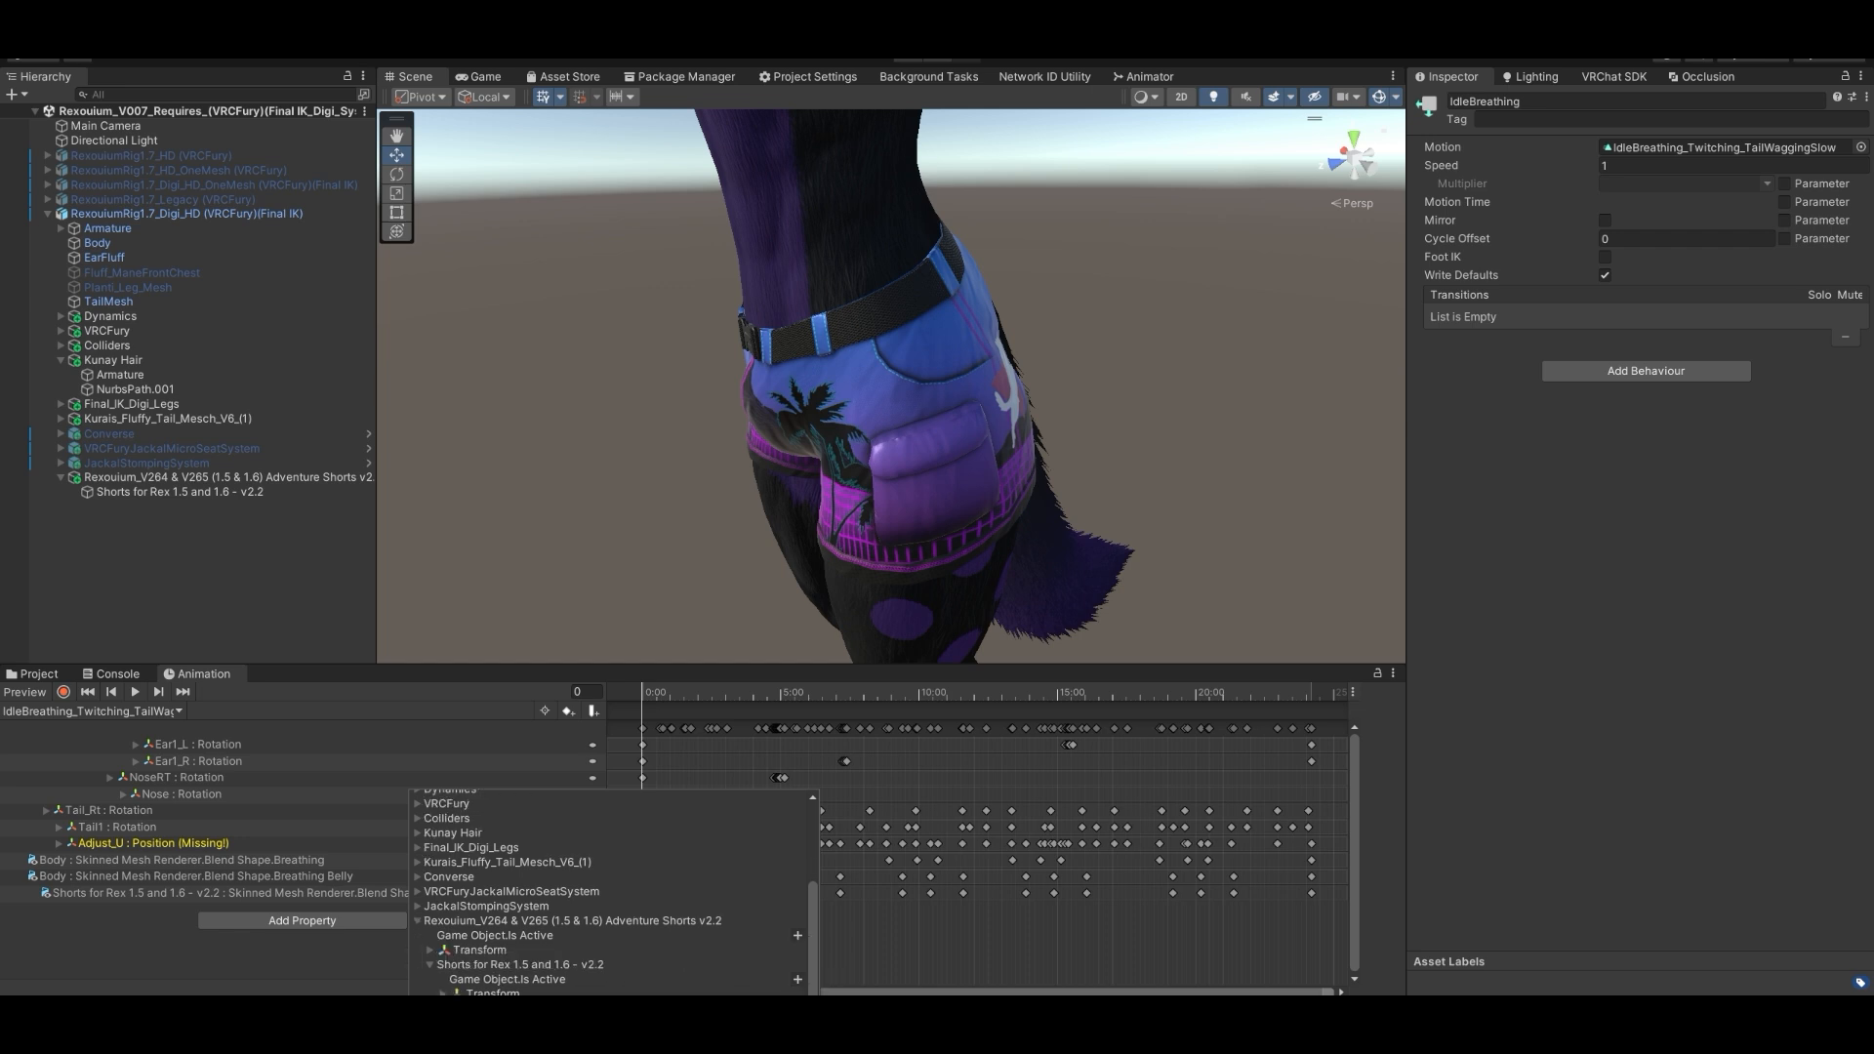
scroll(717, 876, down, 8)
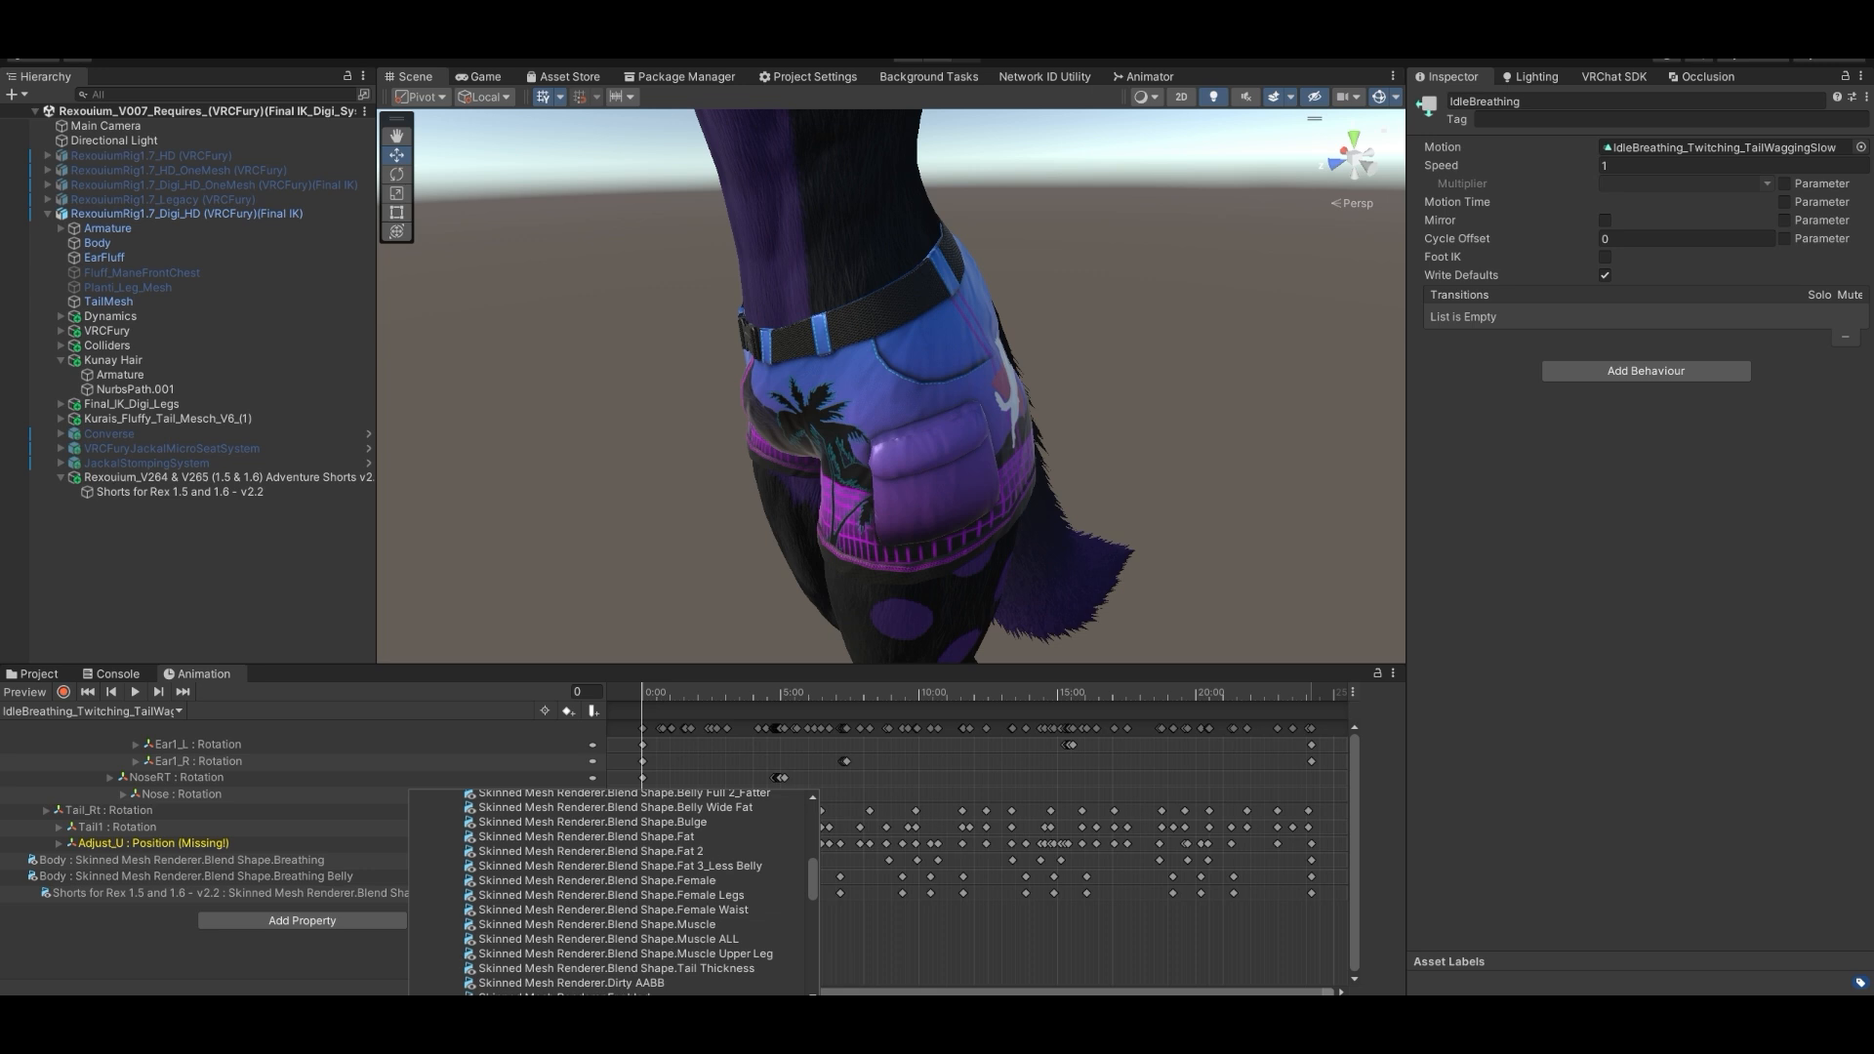
mouse_move(625, 1005)
mouse_down()
mouse_move(642, 1005)
mouse_move(624, 1006)
mouse_up()
scroll(644, 927, up, 3)
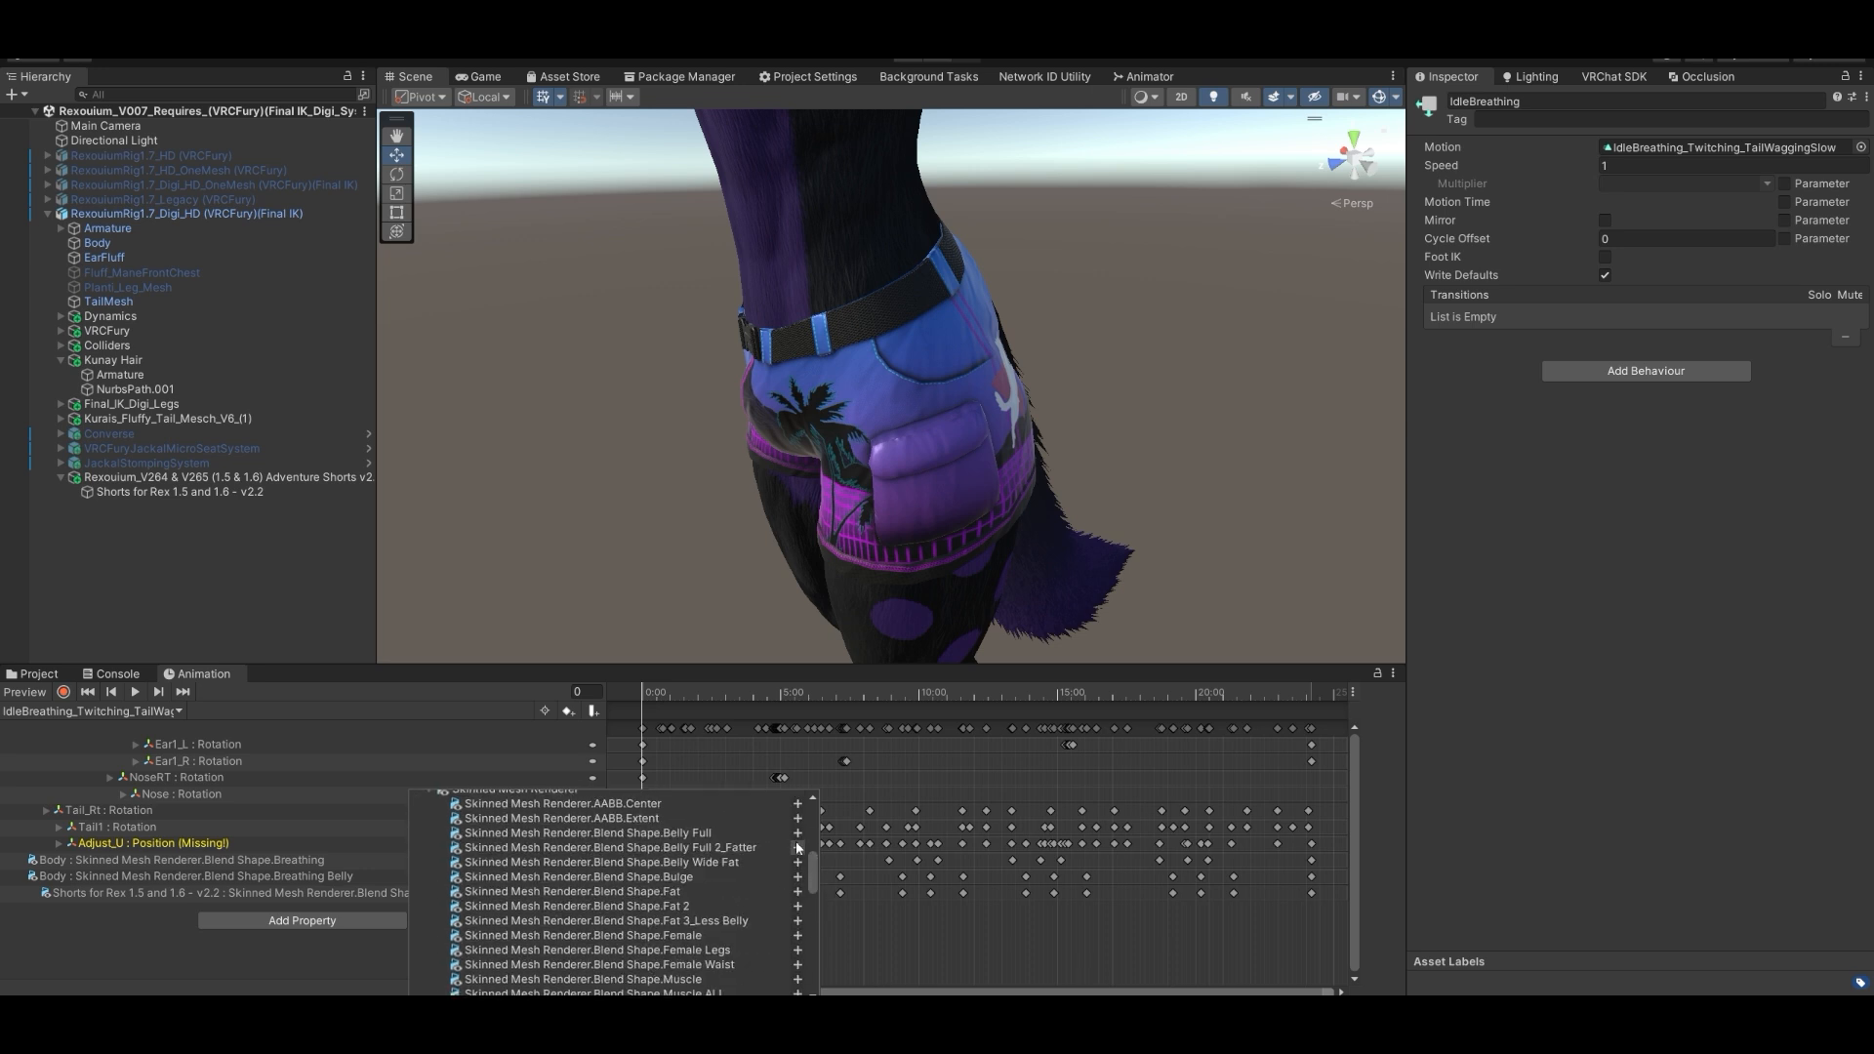
click(125, 945)
- Select the shorts' Breathing Belly property, then the Body mesh's Breathing Belly keyframes across the whole clip
click(134, 891)
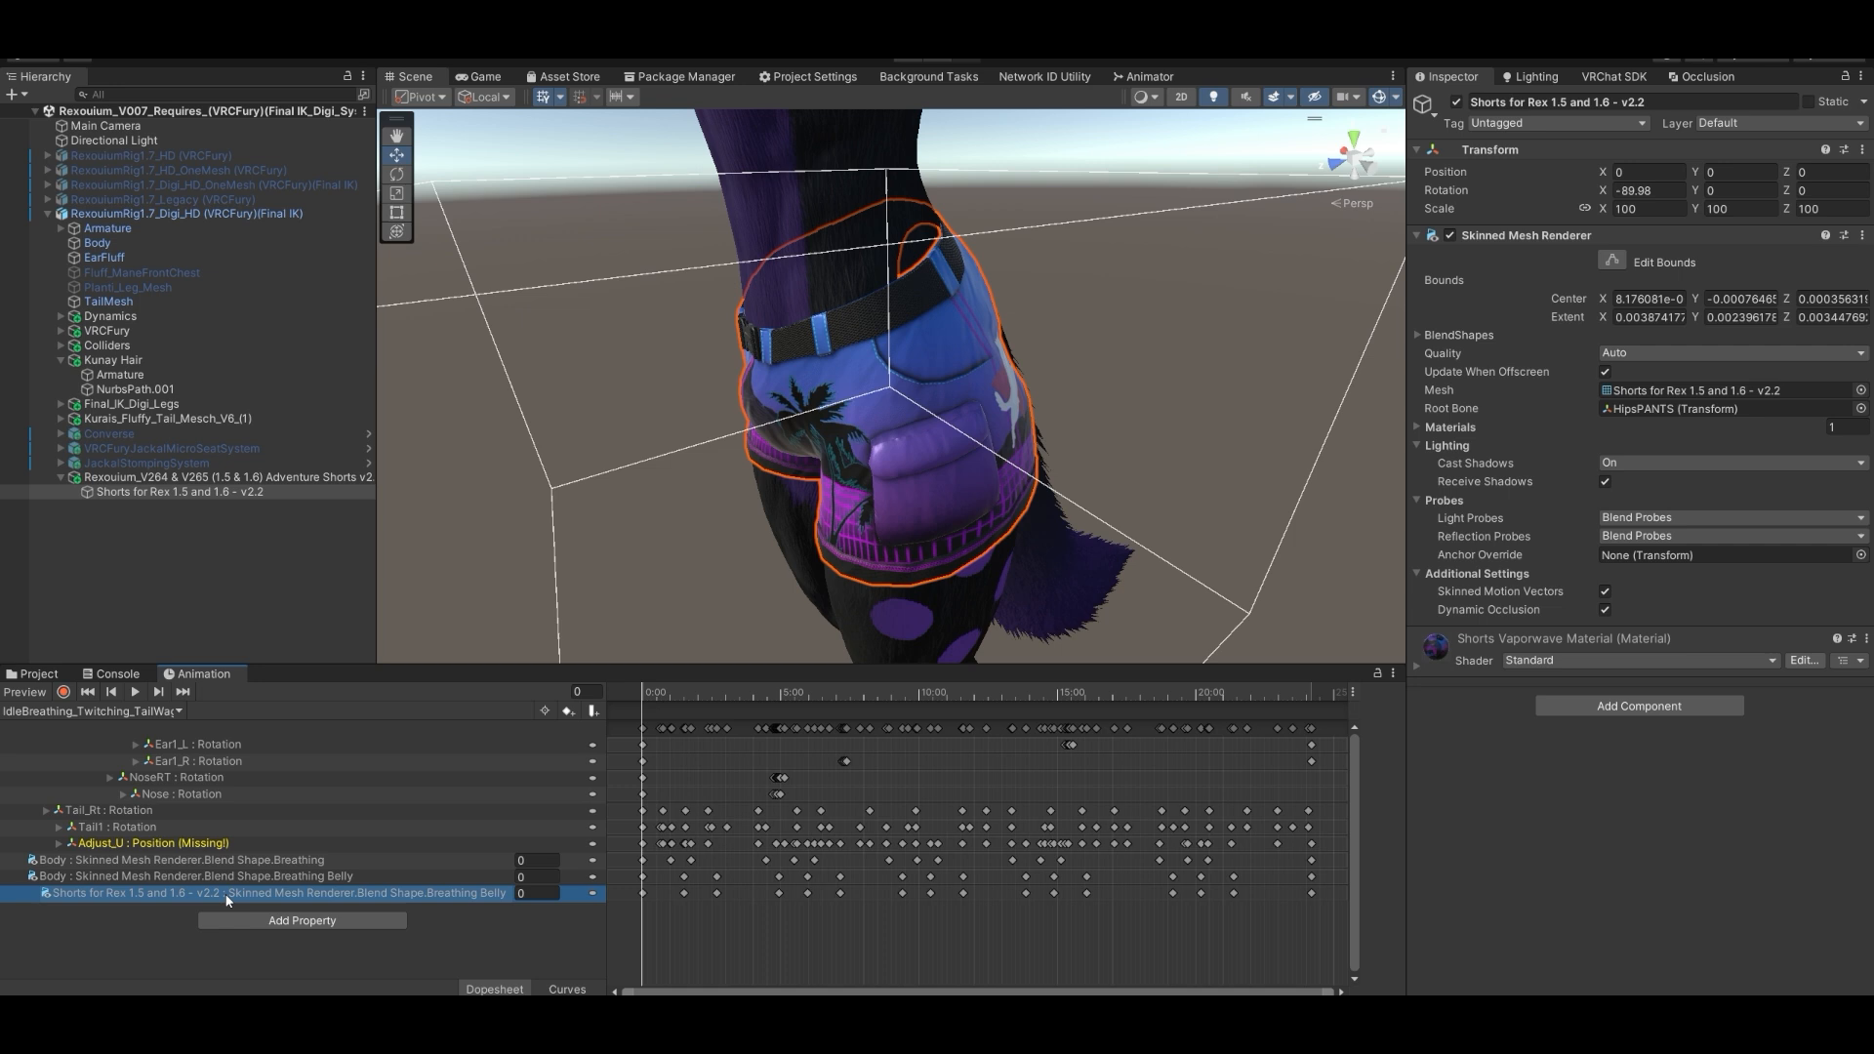
drag(623, 867, 1331, 894)
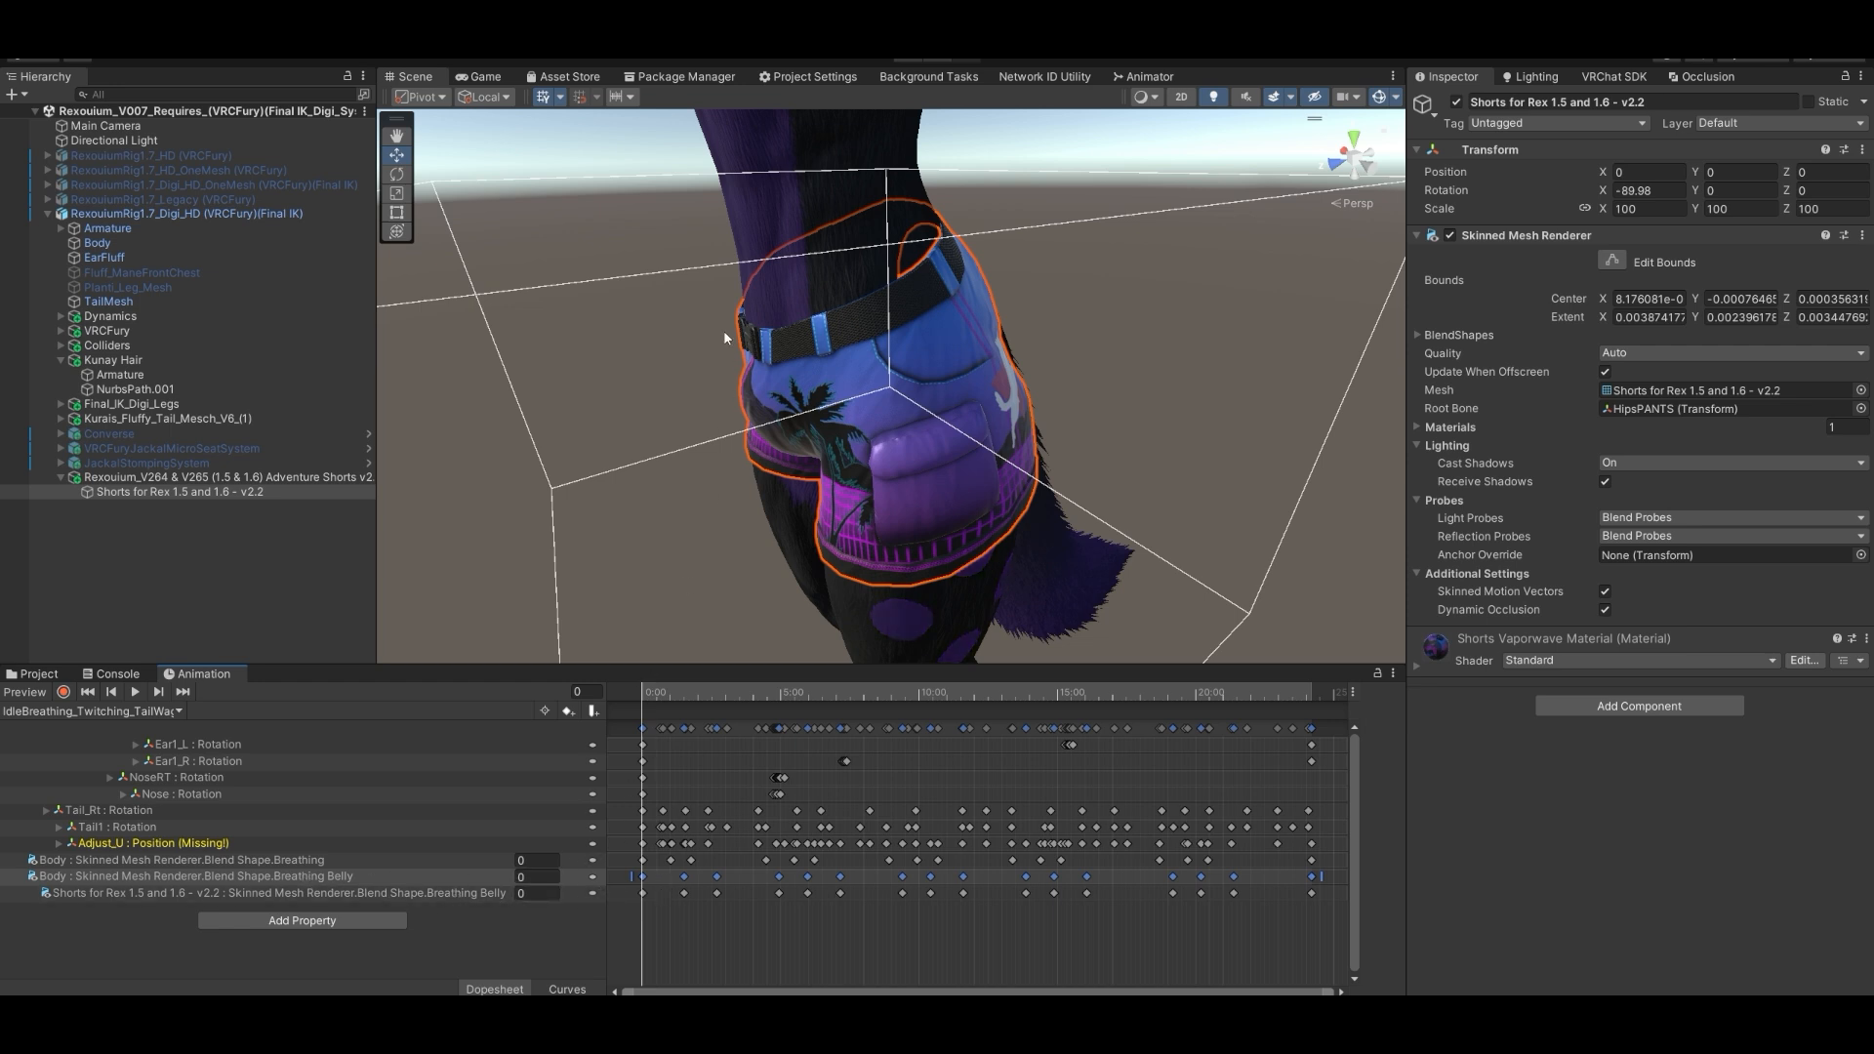
- Scrub the breathing clip to frame 849 while viewing the shorts from behind, and expand the shorts' BlendShapes
drag(642, 697, 654, 693)
right_drag(673, 546, 847, 584)
key(w)
key(s)
drag(660, 694, 1032, 709)
right_drag(962, 468, 789, 184)
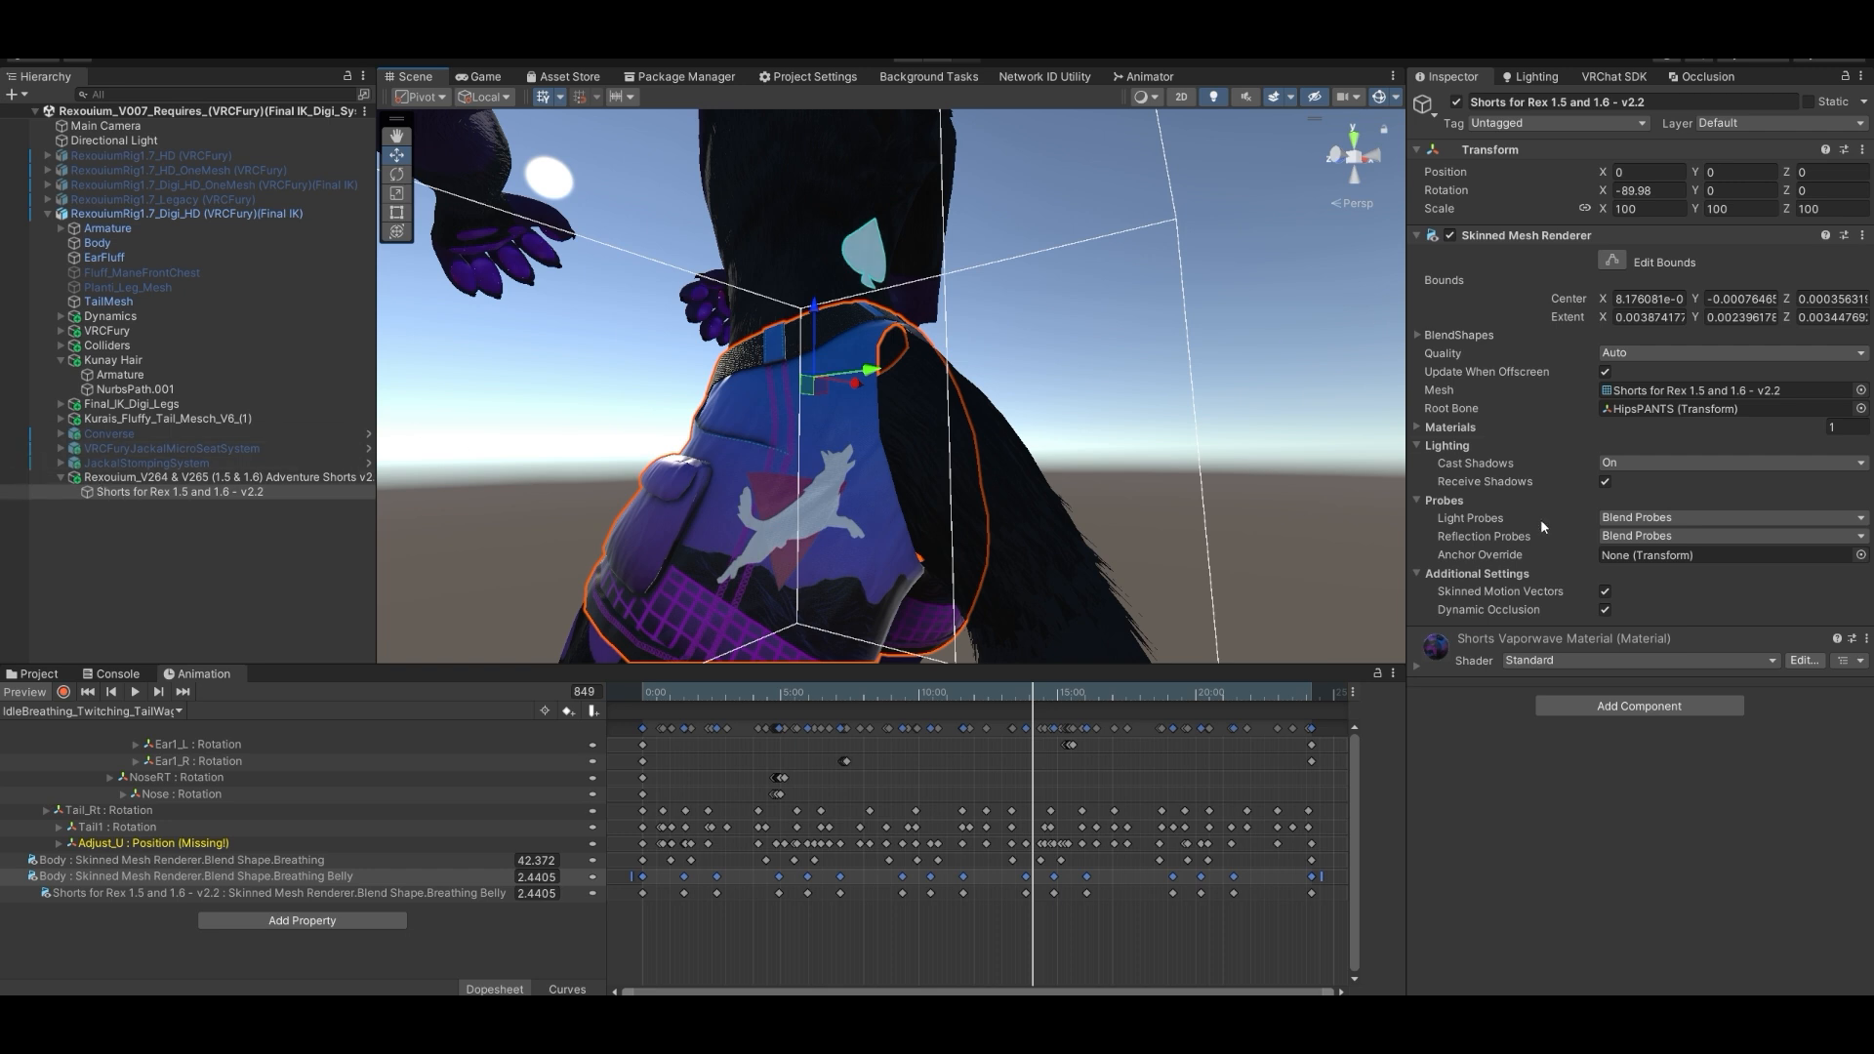
click(1425, 334)
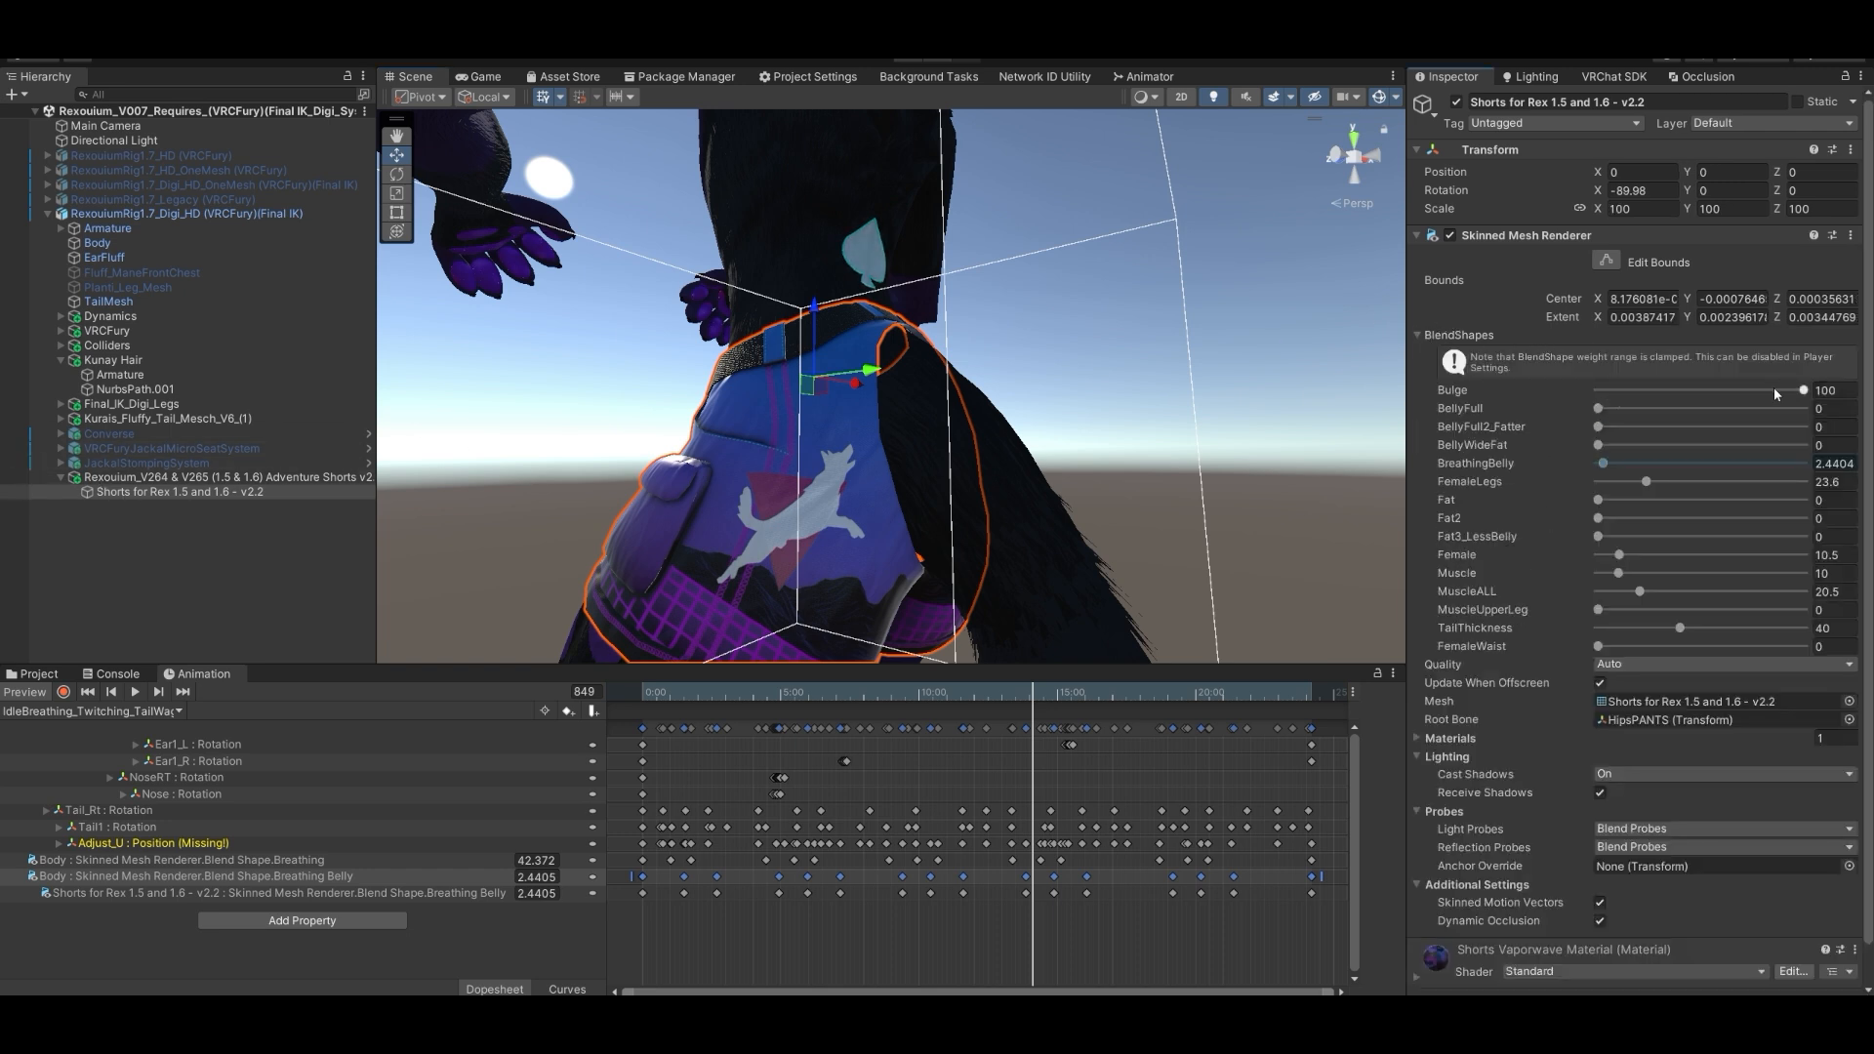
- Preview the shorts' Bulge blend shape from the front by lowering it to 0 and raising it again
alt+drag(890, 382, 1230, 459)
drag(1804, 390, 1510, 391)
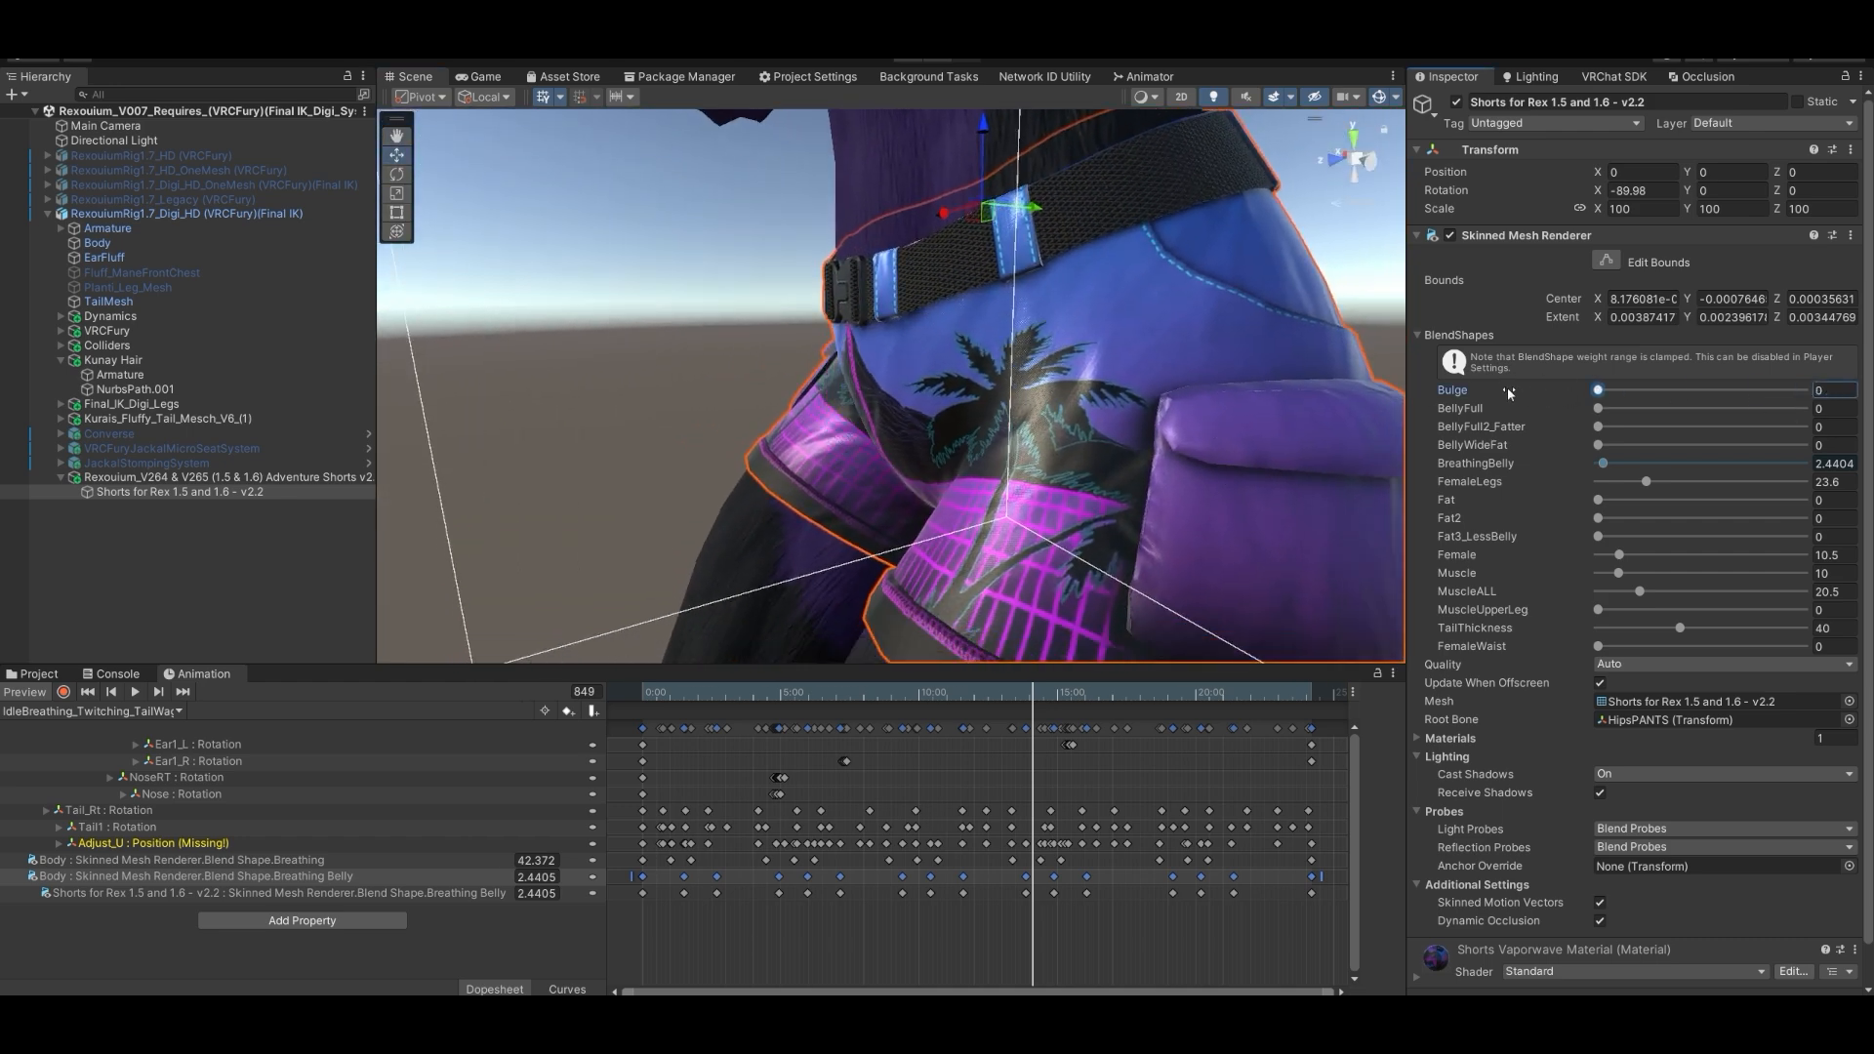
drag(1510, 391, 1836, 375)
- Select the avatar's Body mesh with its head shown up close from the side
right_drag(816, 342, 869, 344)
key(s)
key(w)
click(109, 243)
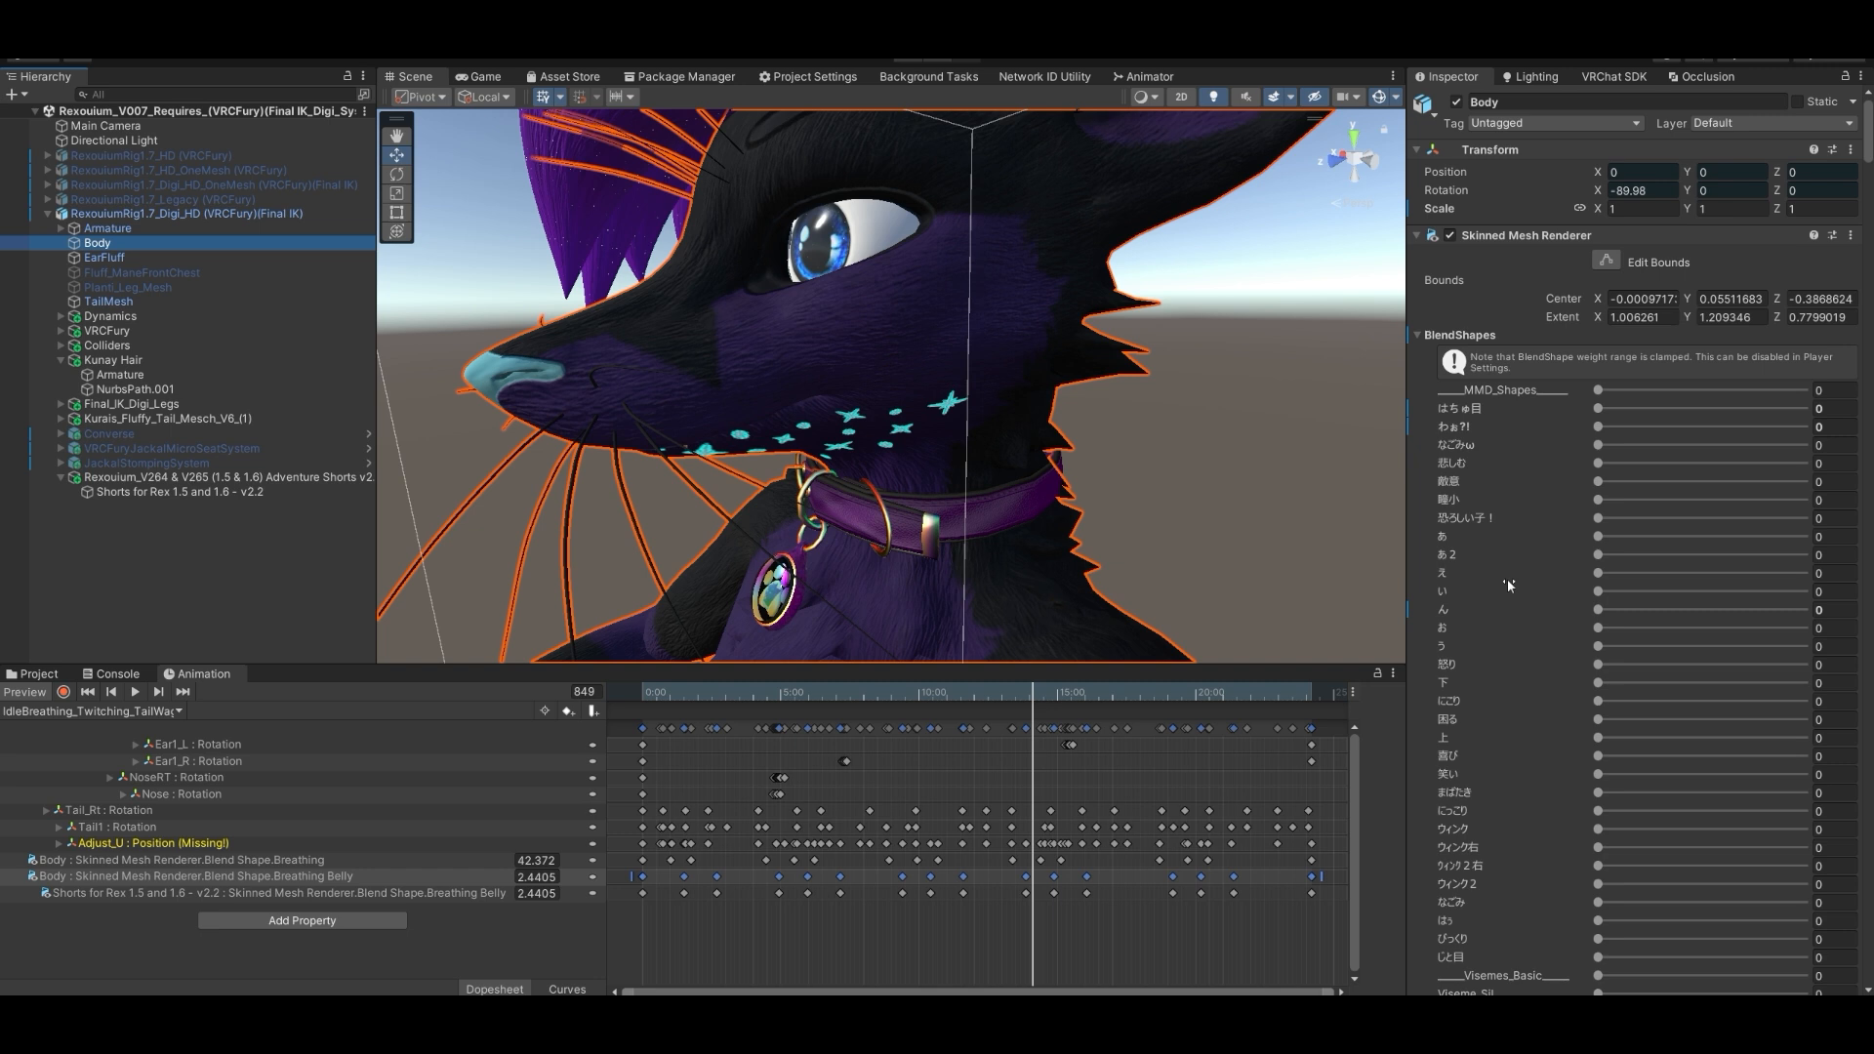
- Try out the Body's MMD mouth blend shapes such as あ, い and ん, returning each to 0
scroll(1511, 586, down, 5)
scroll(1517, 590, up, 2)
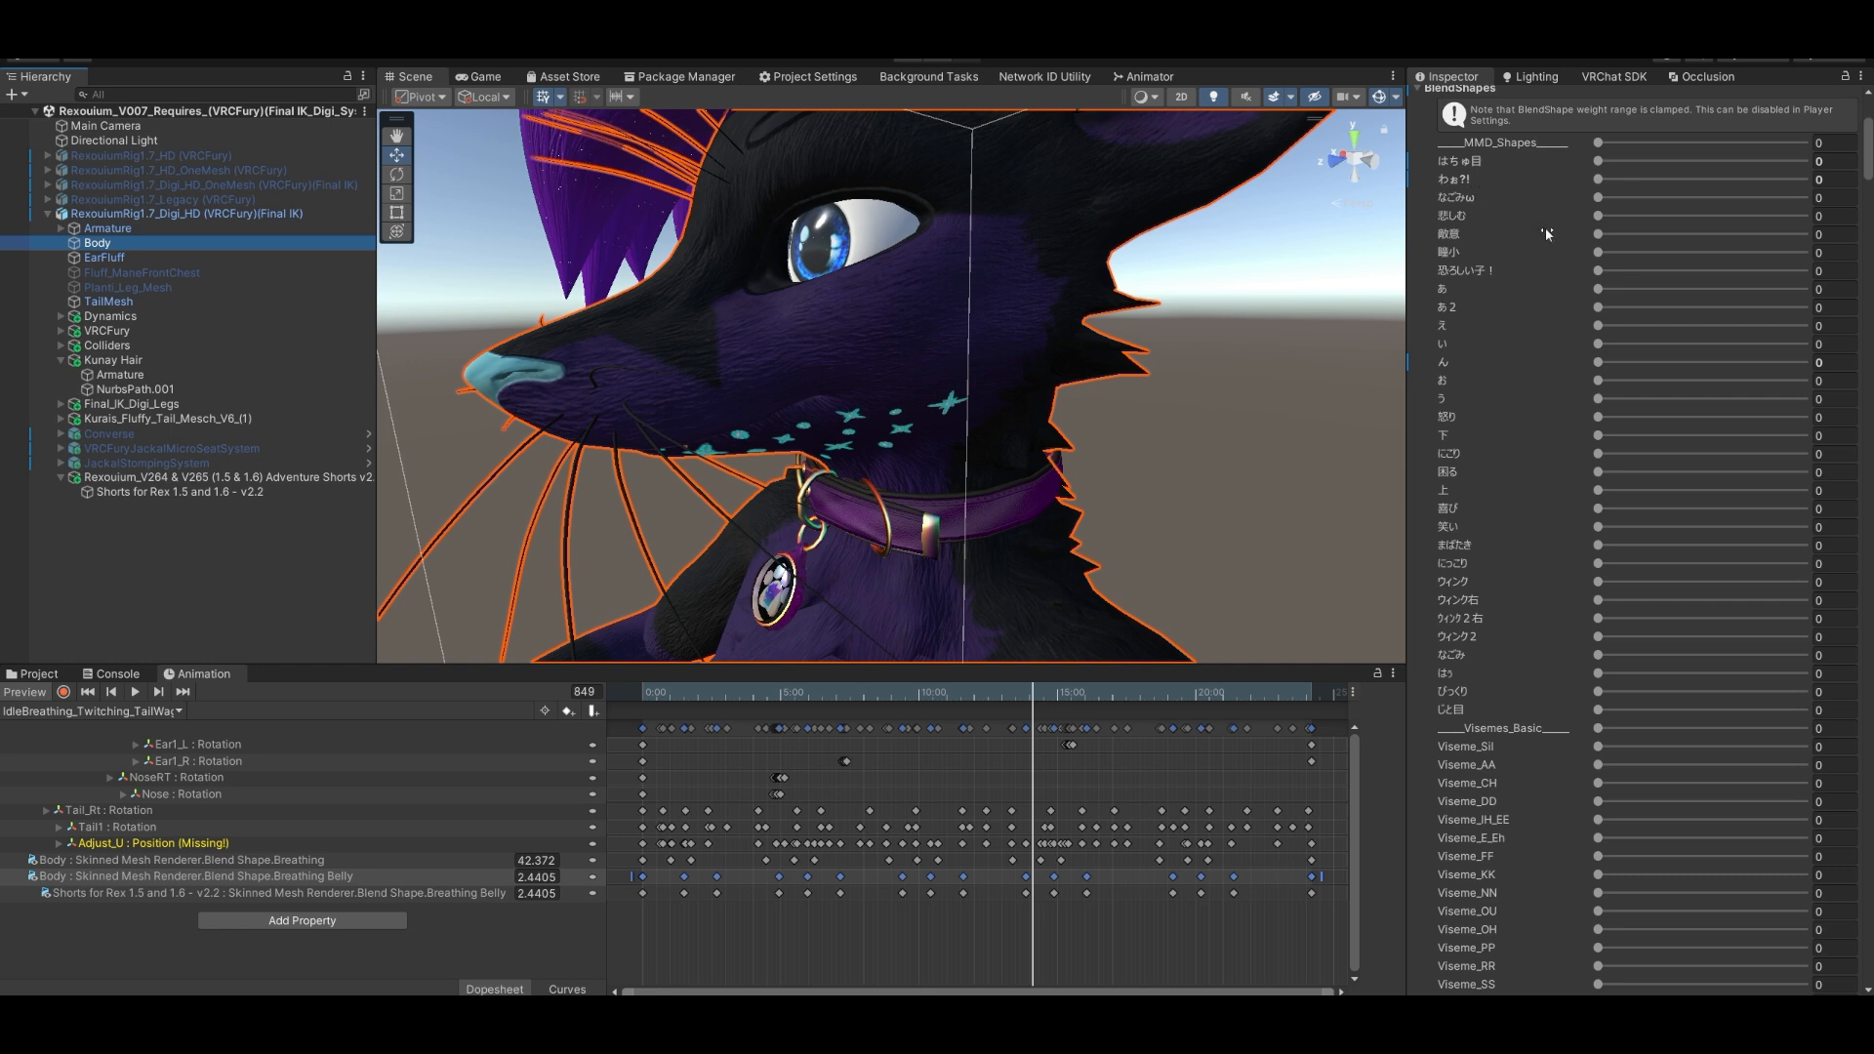
drag(1601, 291, 1456, 282)
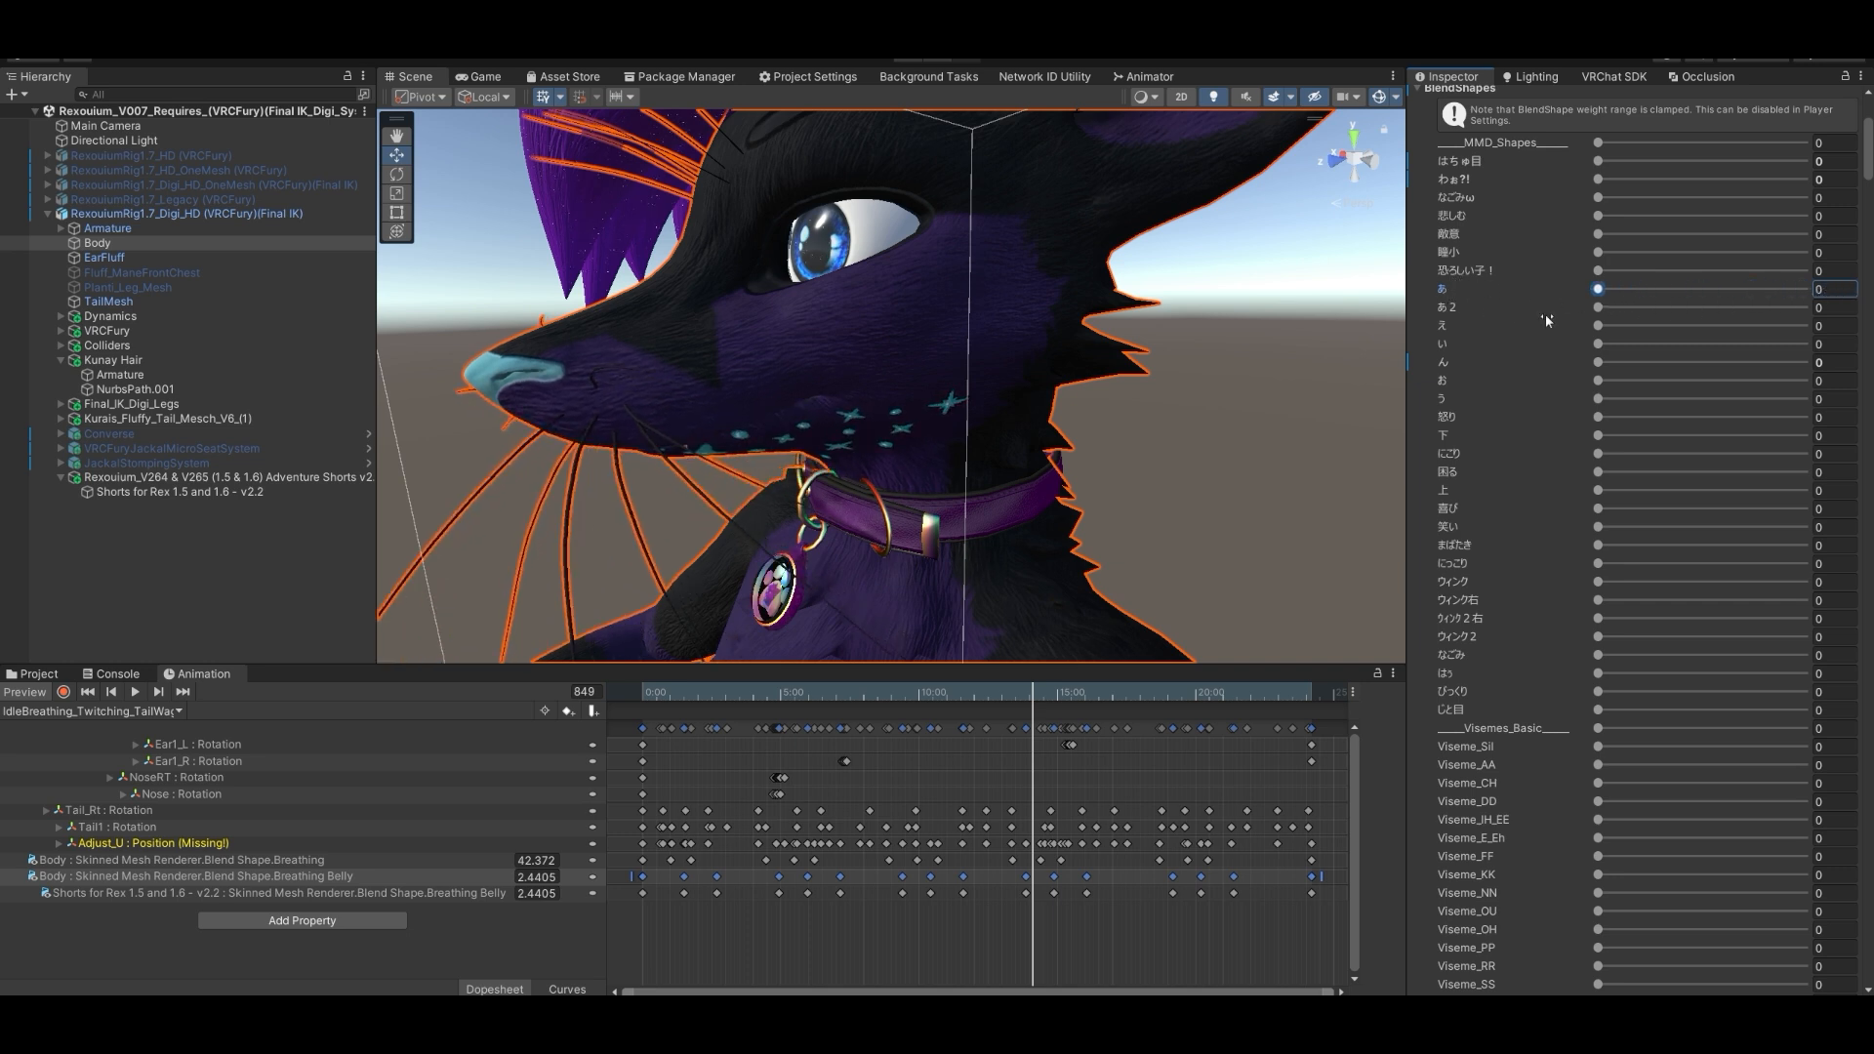
drag(1603, 322, 1804, 344)
drag(1804, 344, 1593, 345)
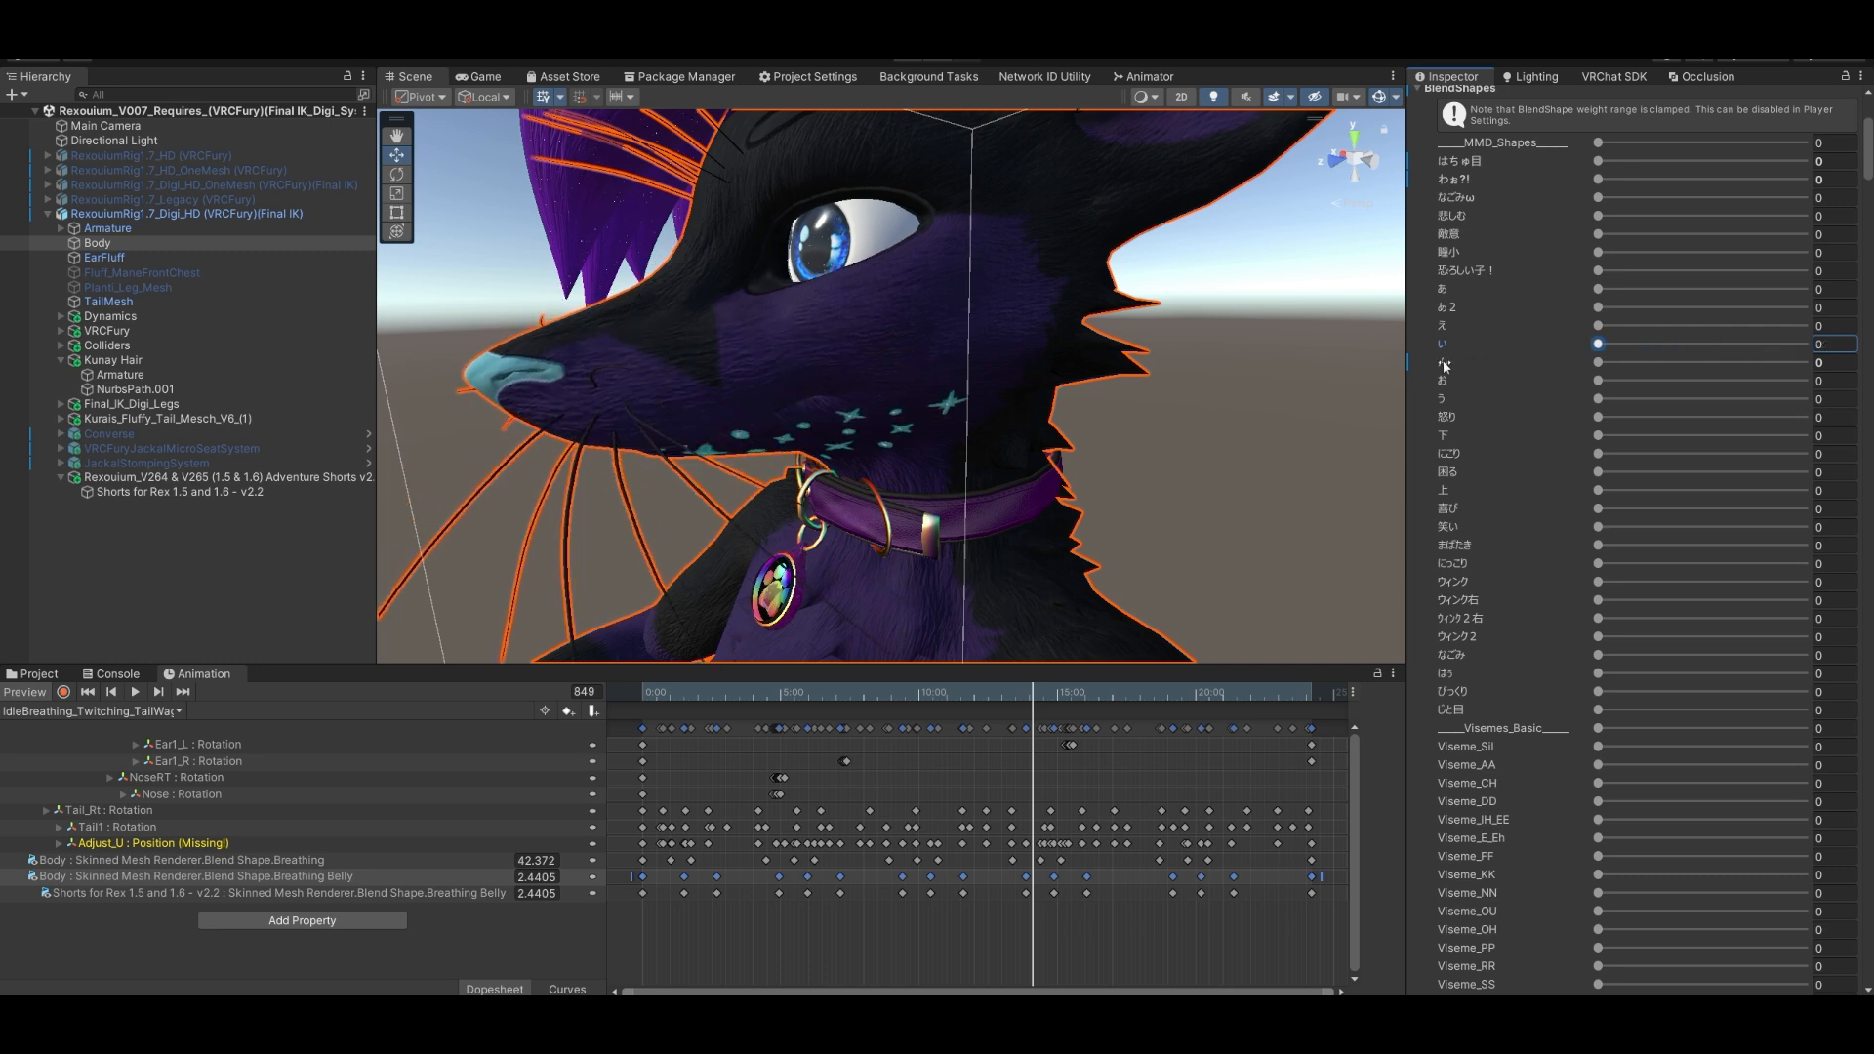
mouse_move(1598, 362)
mouse_down()
mouse_move(1804, 362)
mouse_move(1597, 362)
mouse_up()
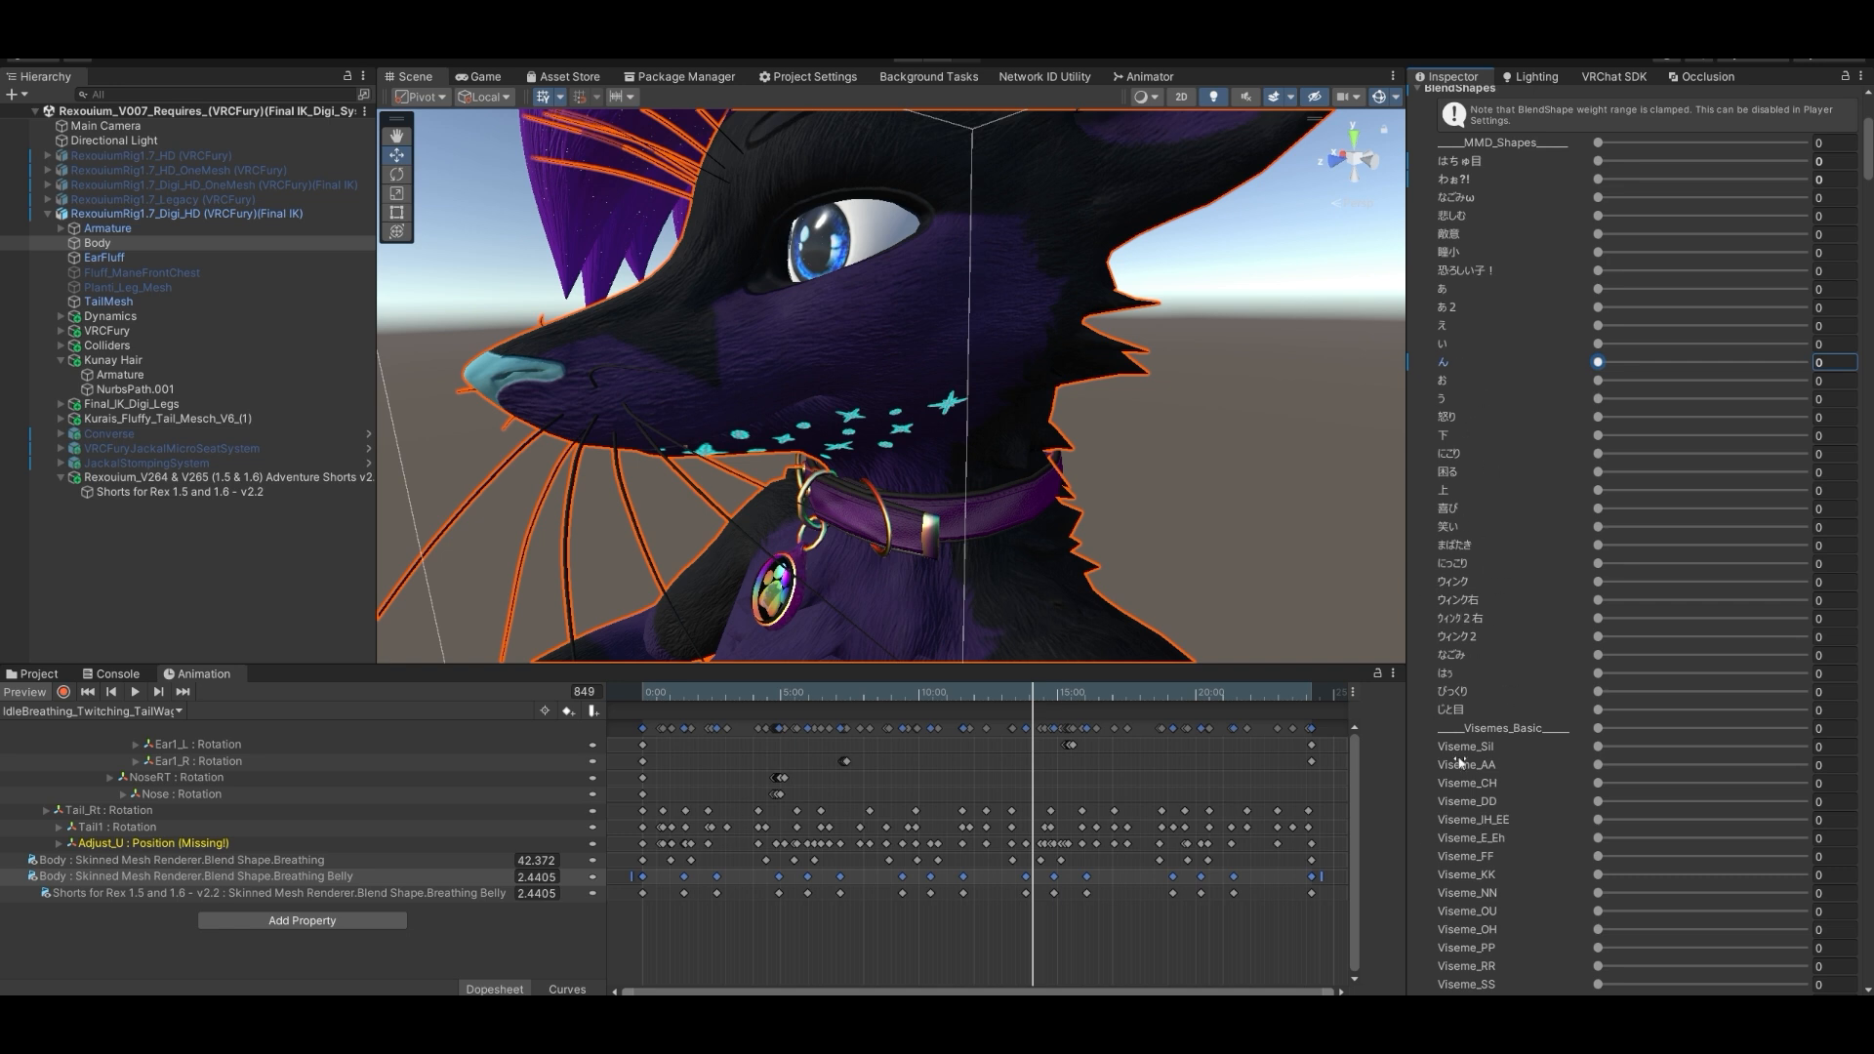
- Look through the Body's basic viseme, lip tracking, idle and face expression blend shapes
scroll(1598, 575, down, 10)
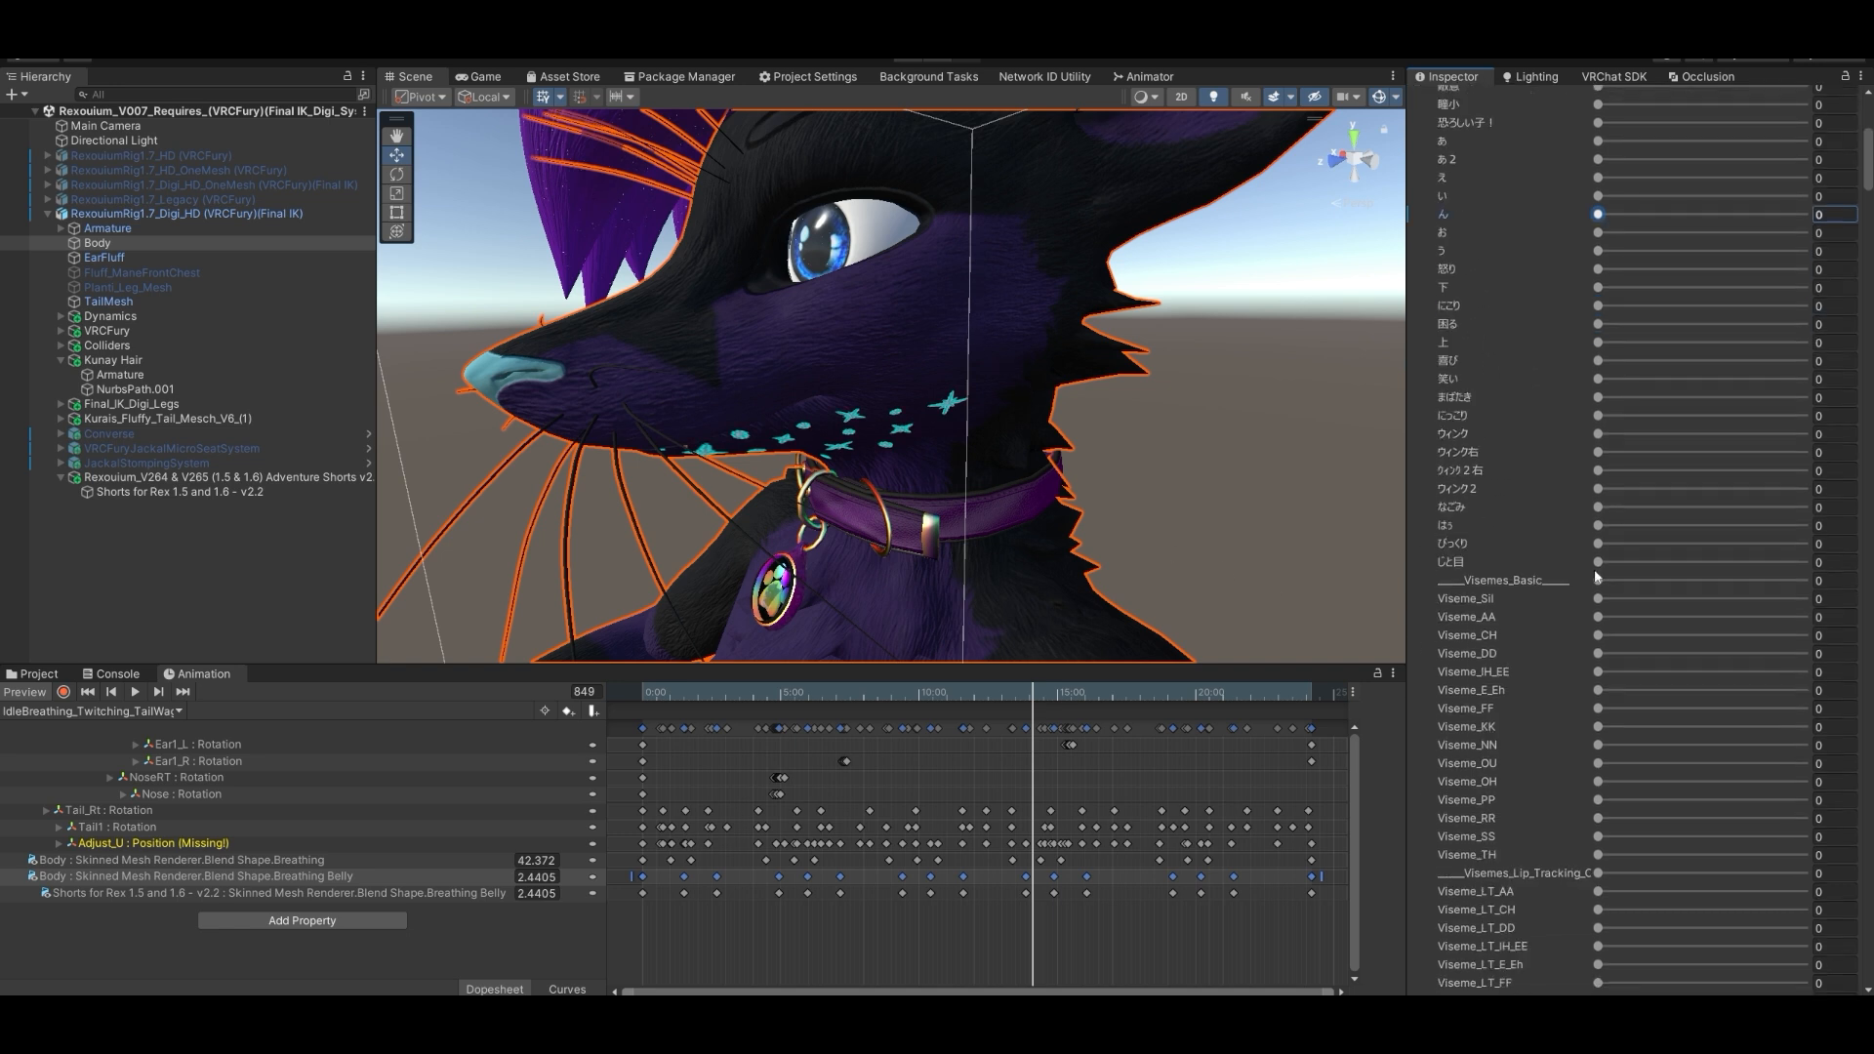
scroll(1598, 576, down, 1)
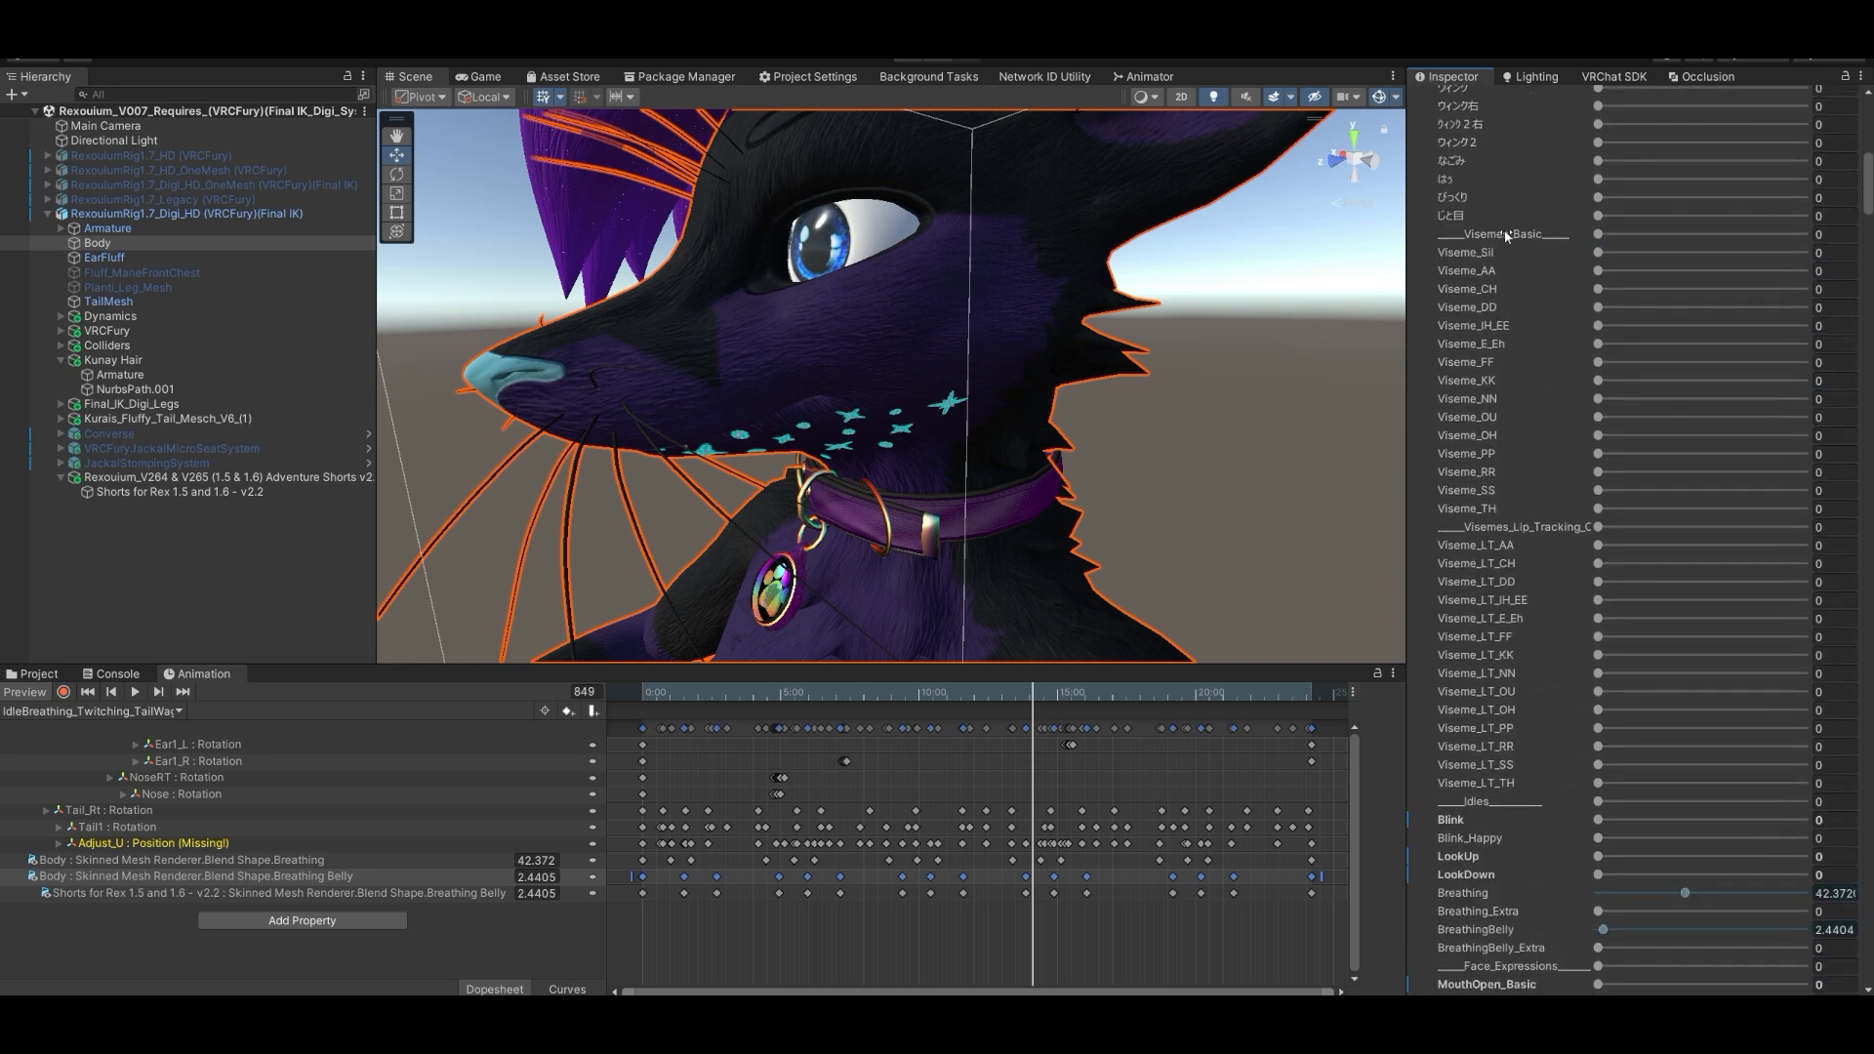
scroll(1503, 236, down, 2)
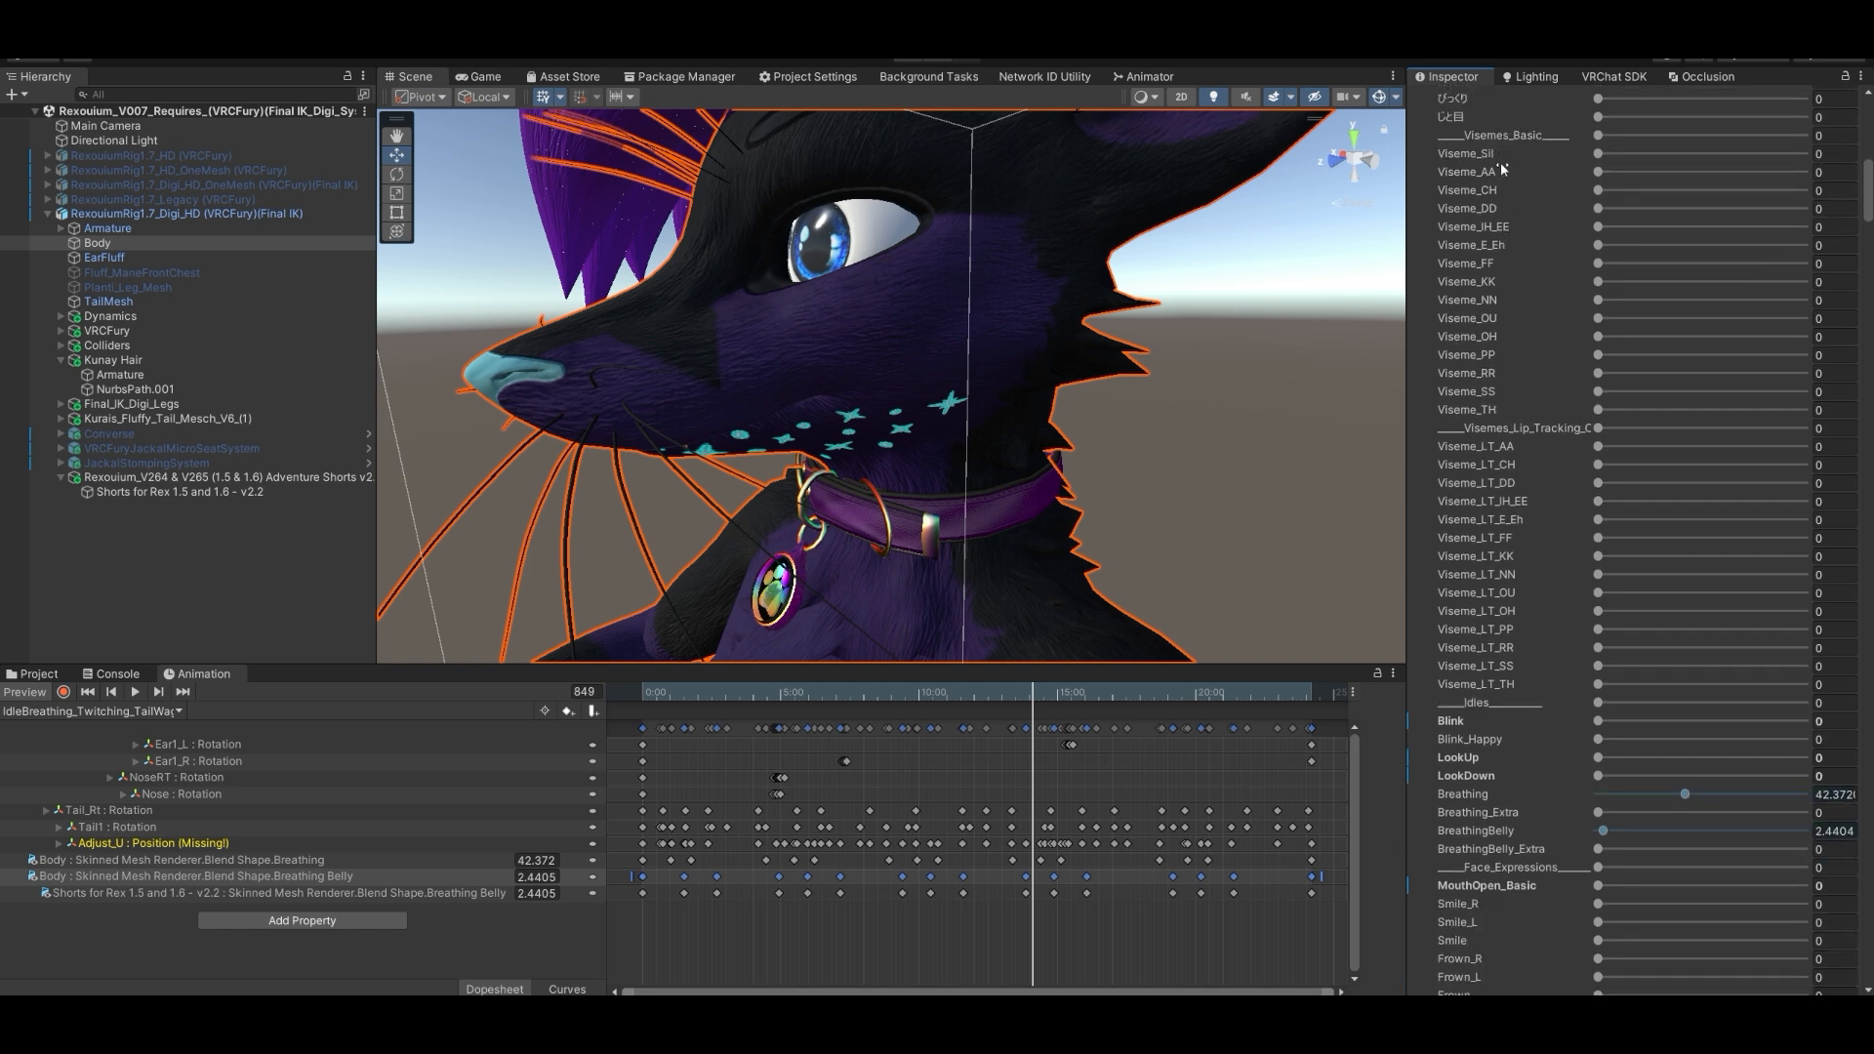
scroll(1538, 445, down, 5)
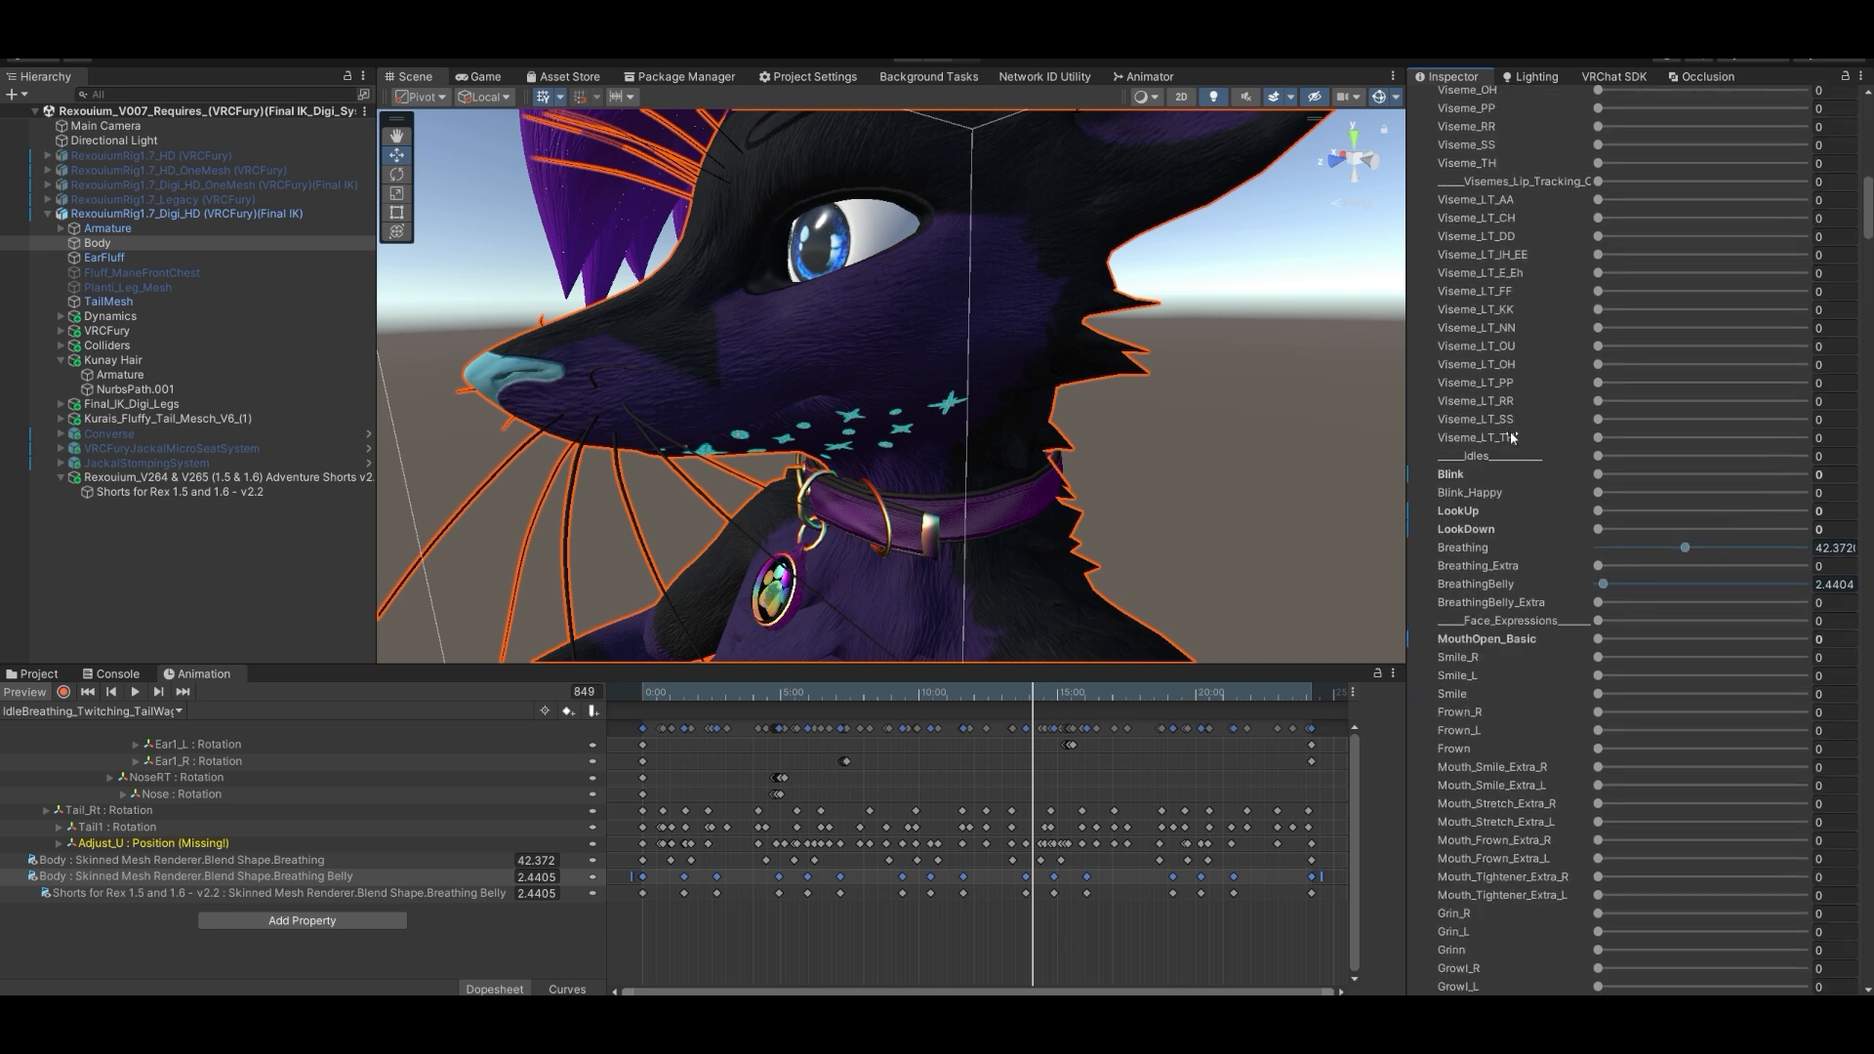
scroll(1503, 494, down, 3)
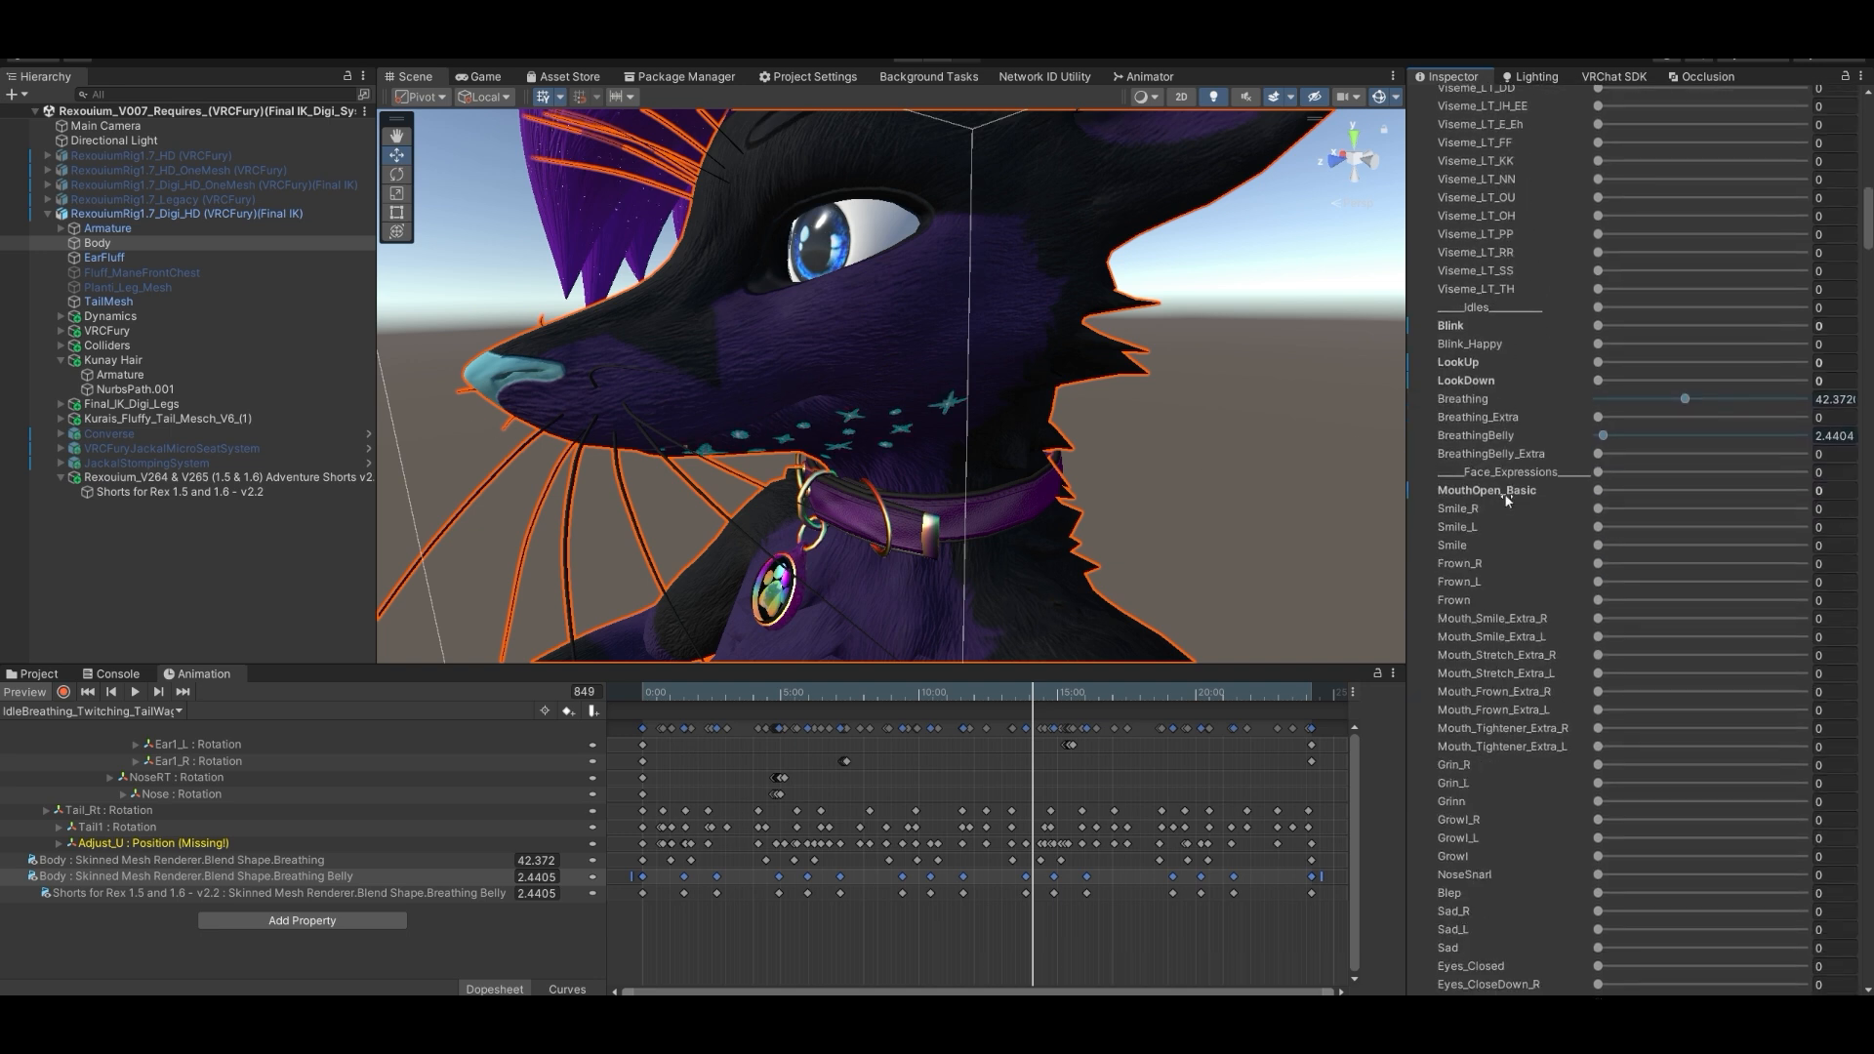
scroll(1495, 322, down, 2)
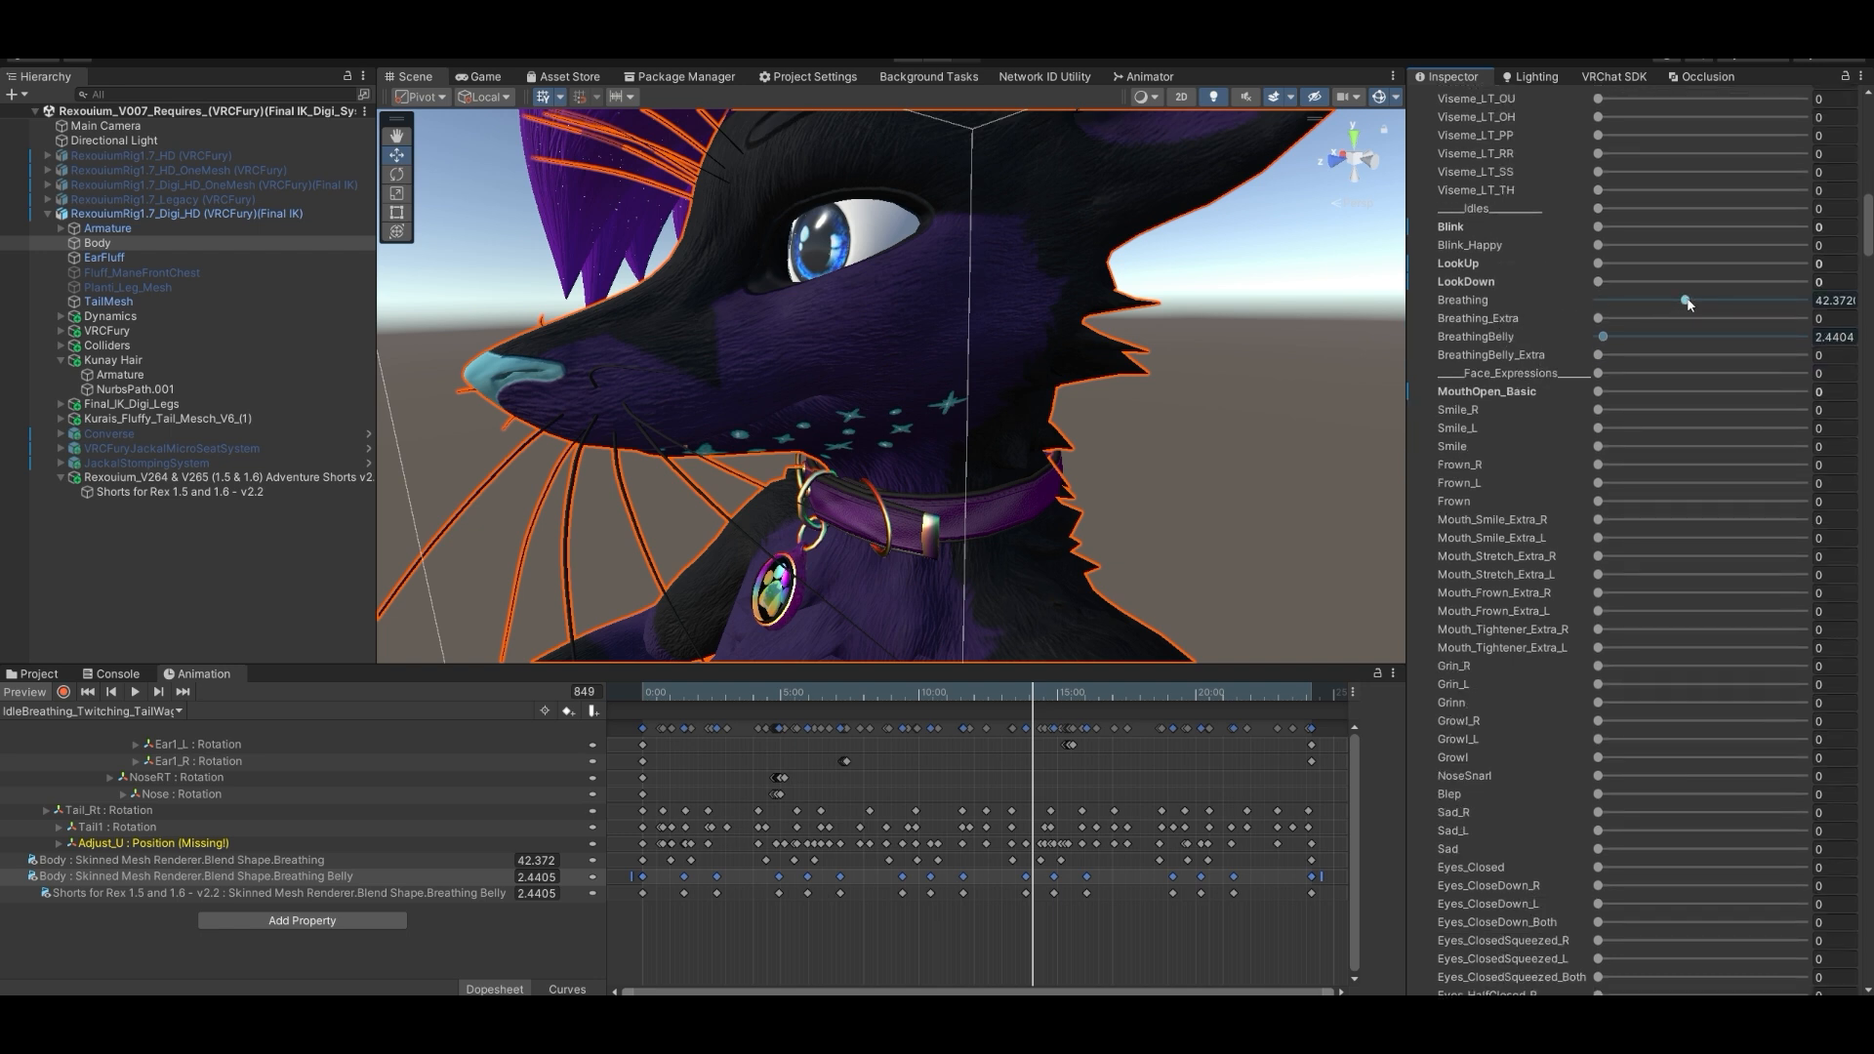
scroll(1567, 401, down, 3)
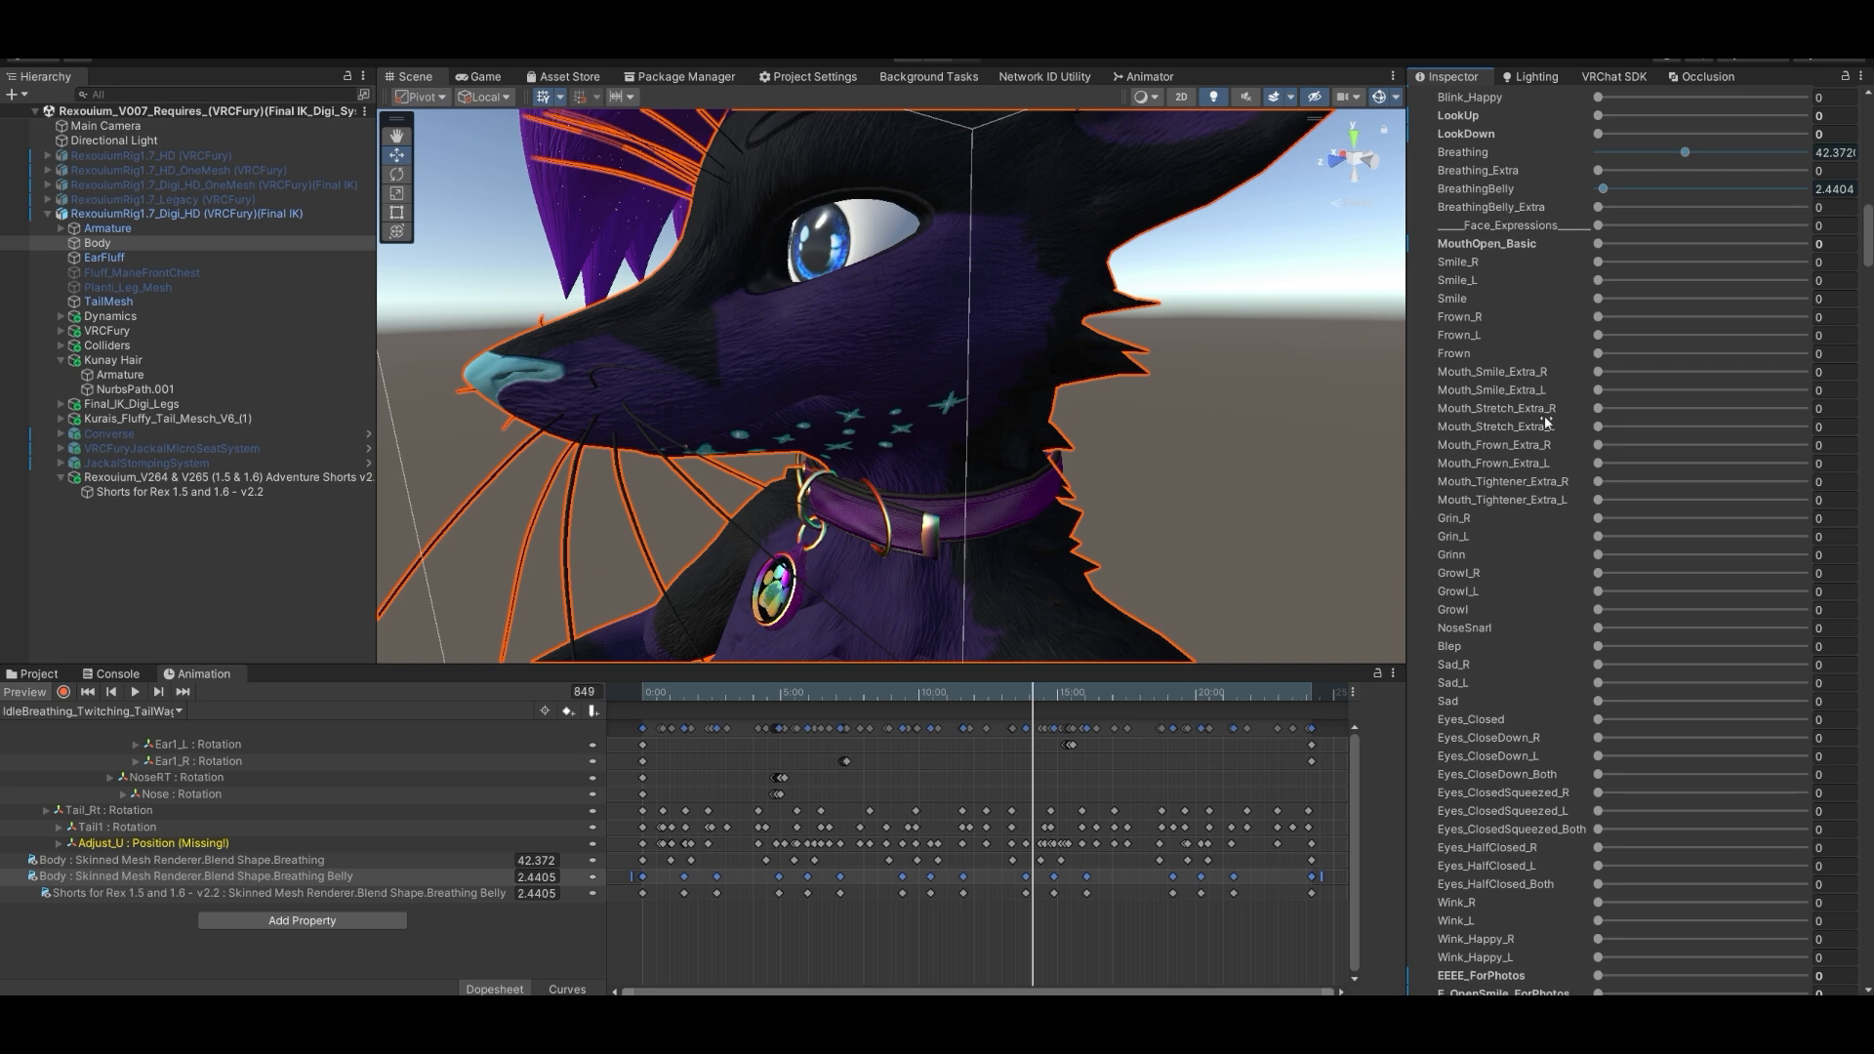
scroll(1546, 423, down, 3)
scroll(1545, 419, down, 1)
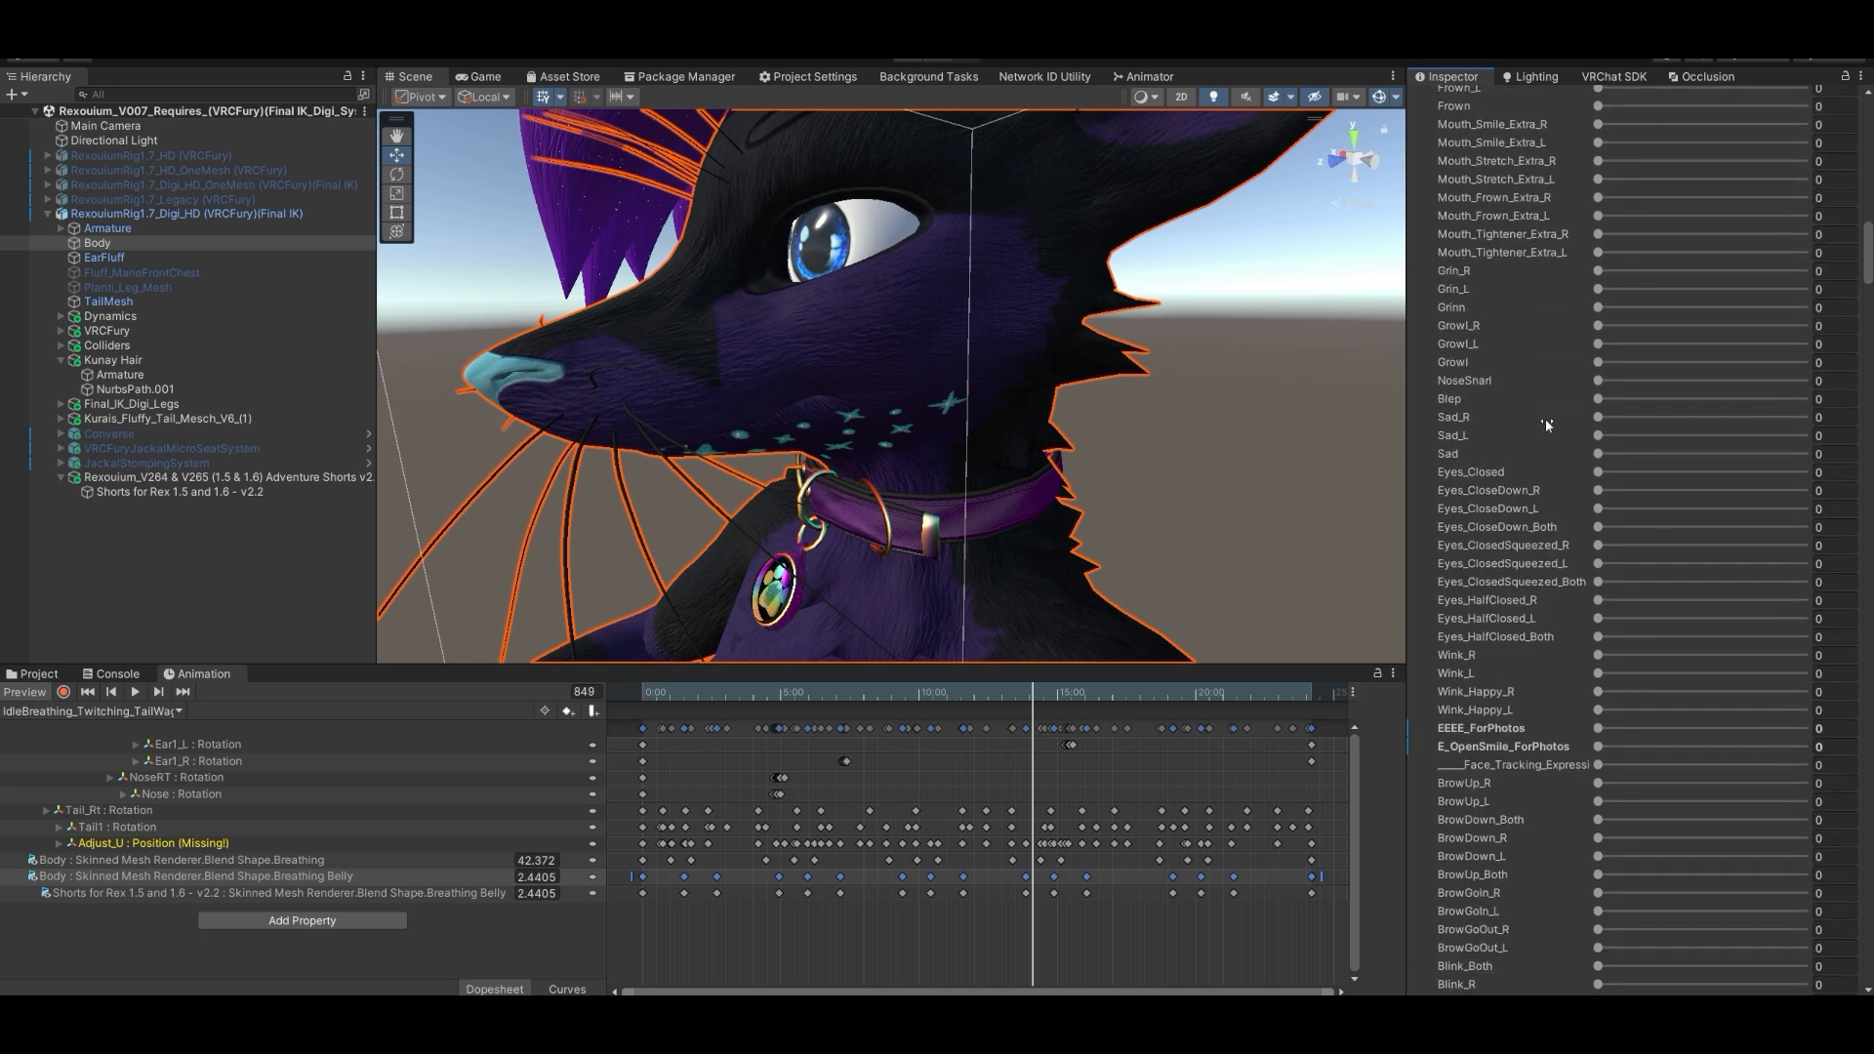
scroll(1546, 424, up, 3)
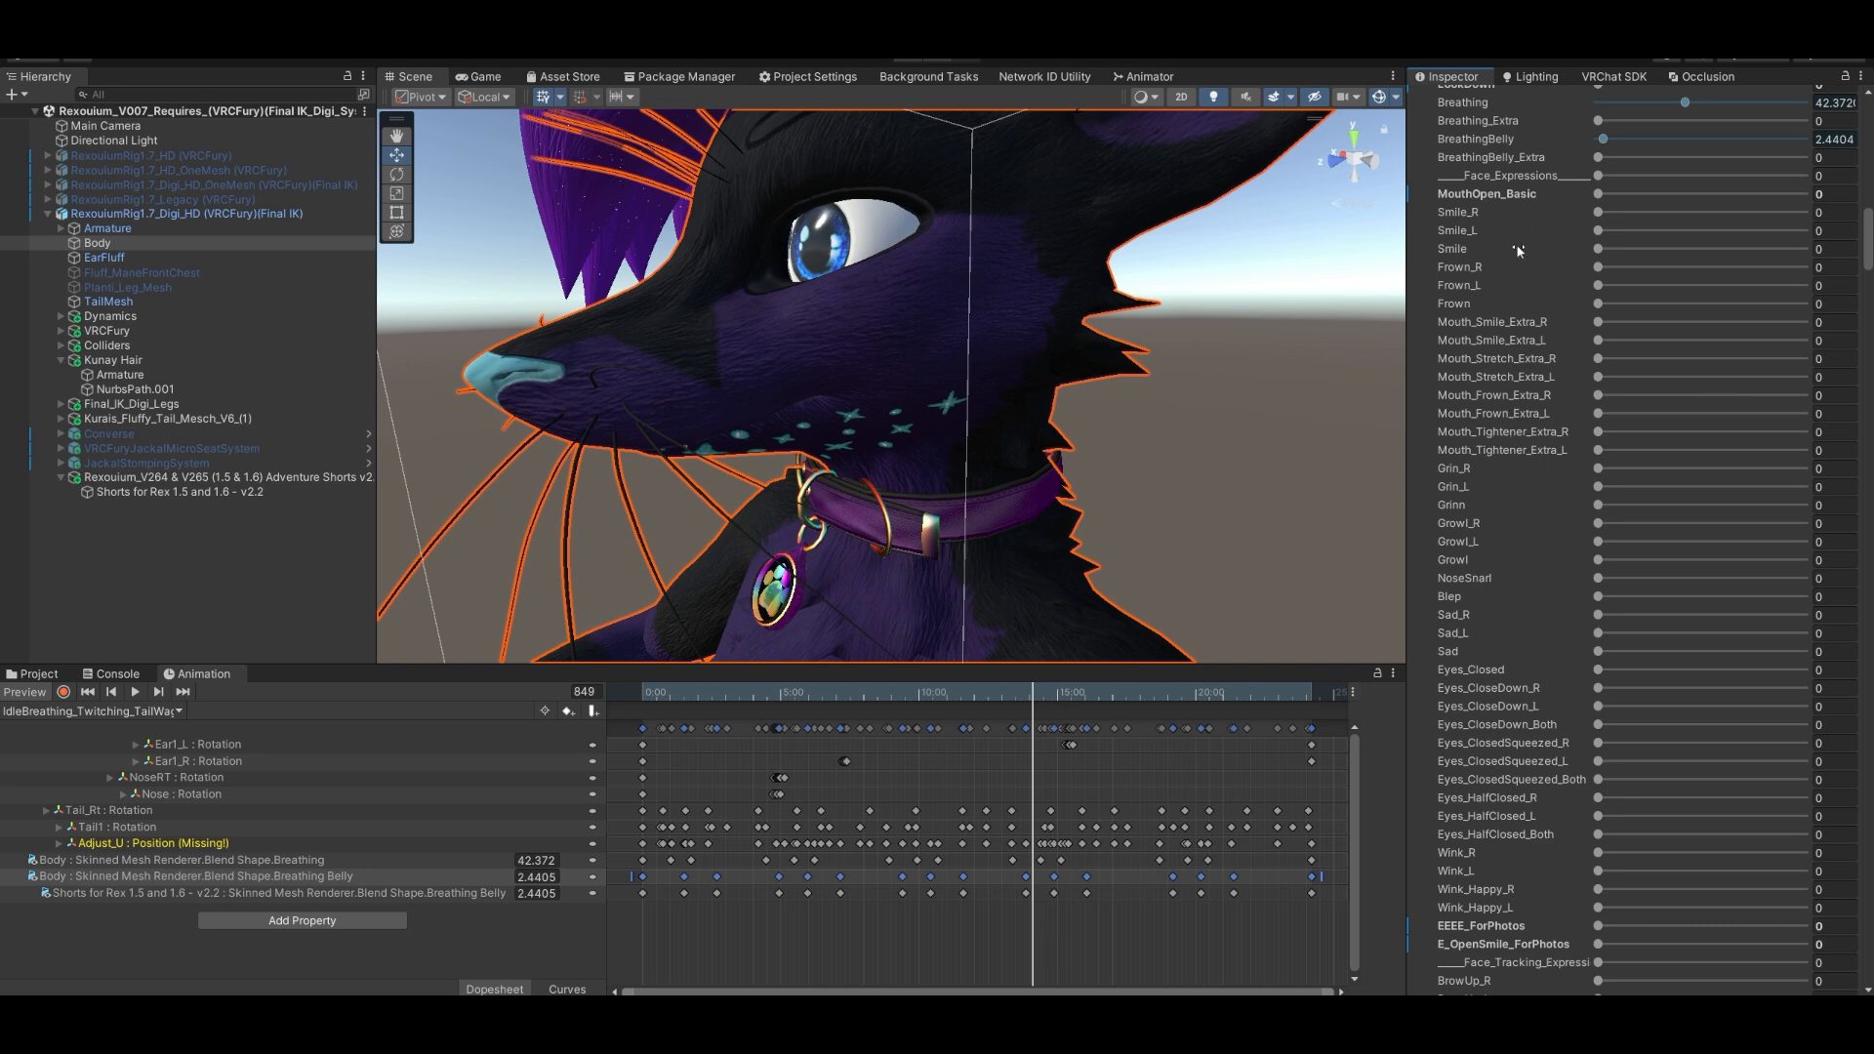
- Try out the Body's MouthOpen_Basic and E_OpenSmile_ForPhotos blend shapes, returning each to 0
drag(1603, 198, 1535, 248)
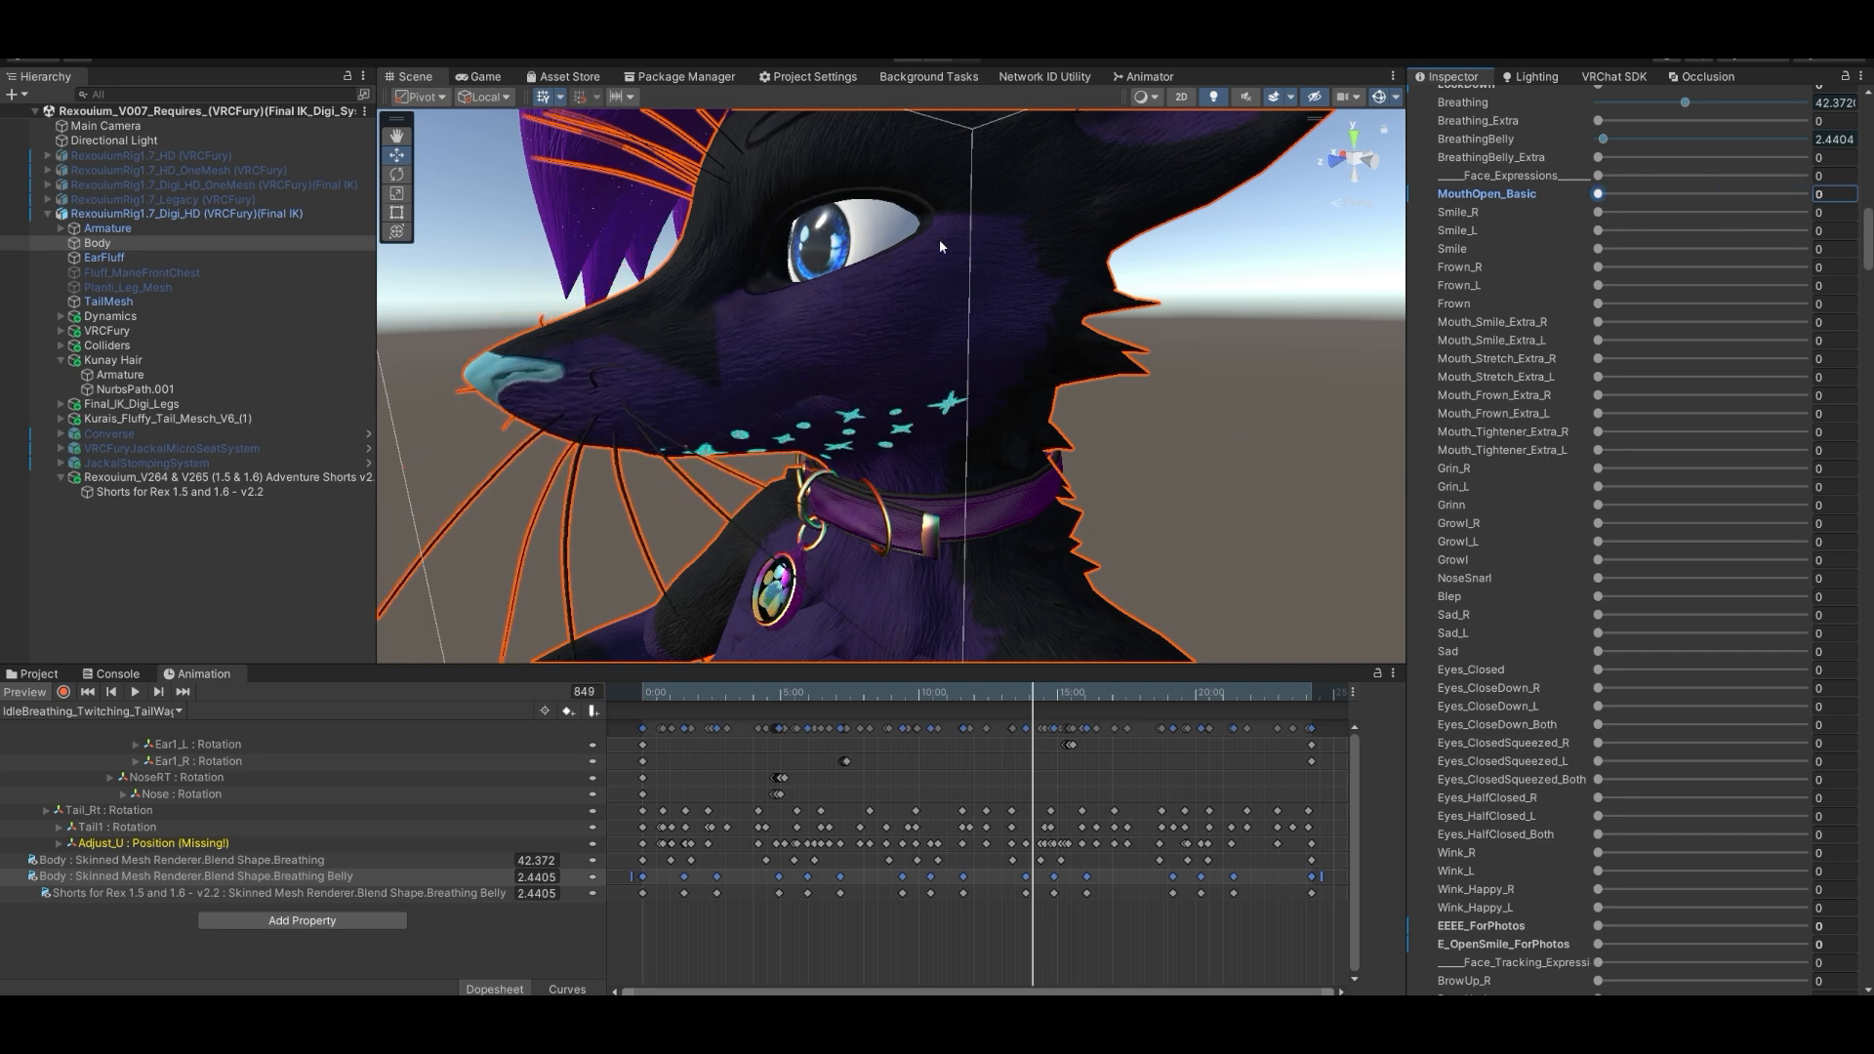
scroll(1567, 493, down, 3)
scroll(1567, 499, down, 12)
scroll(1565, 514, down, 6)
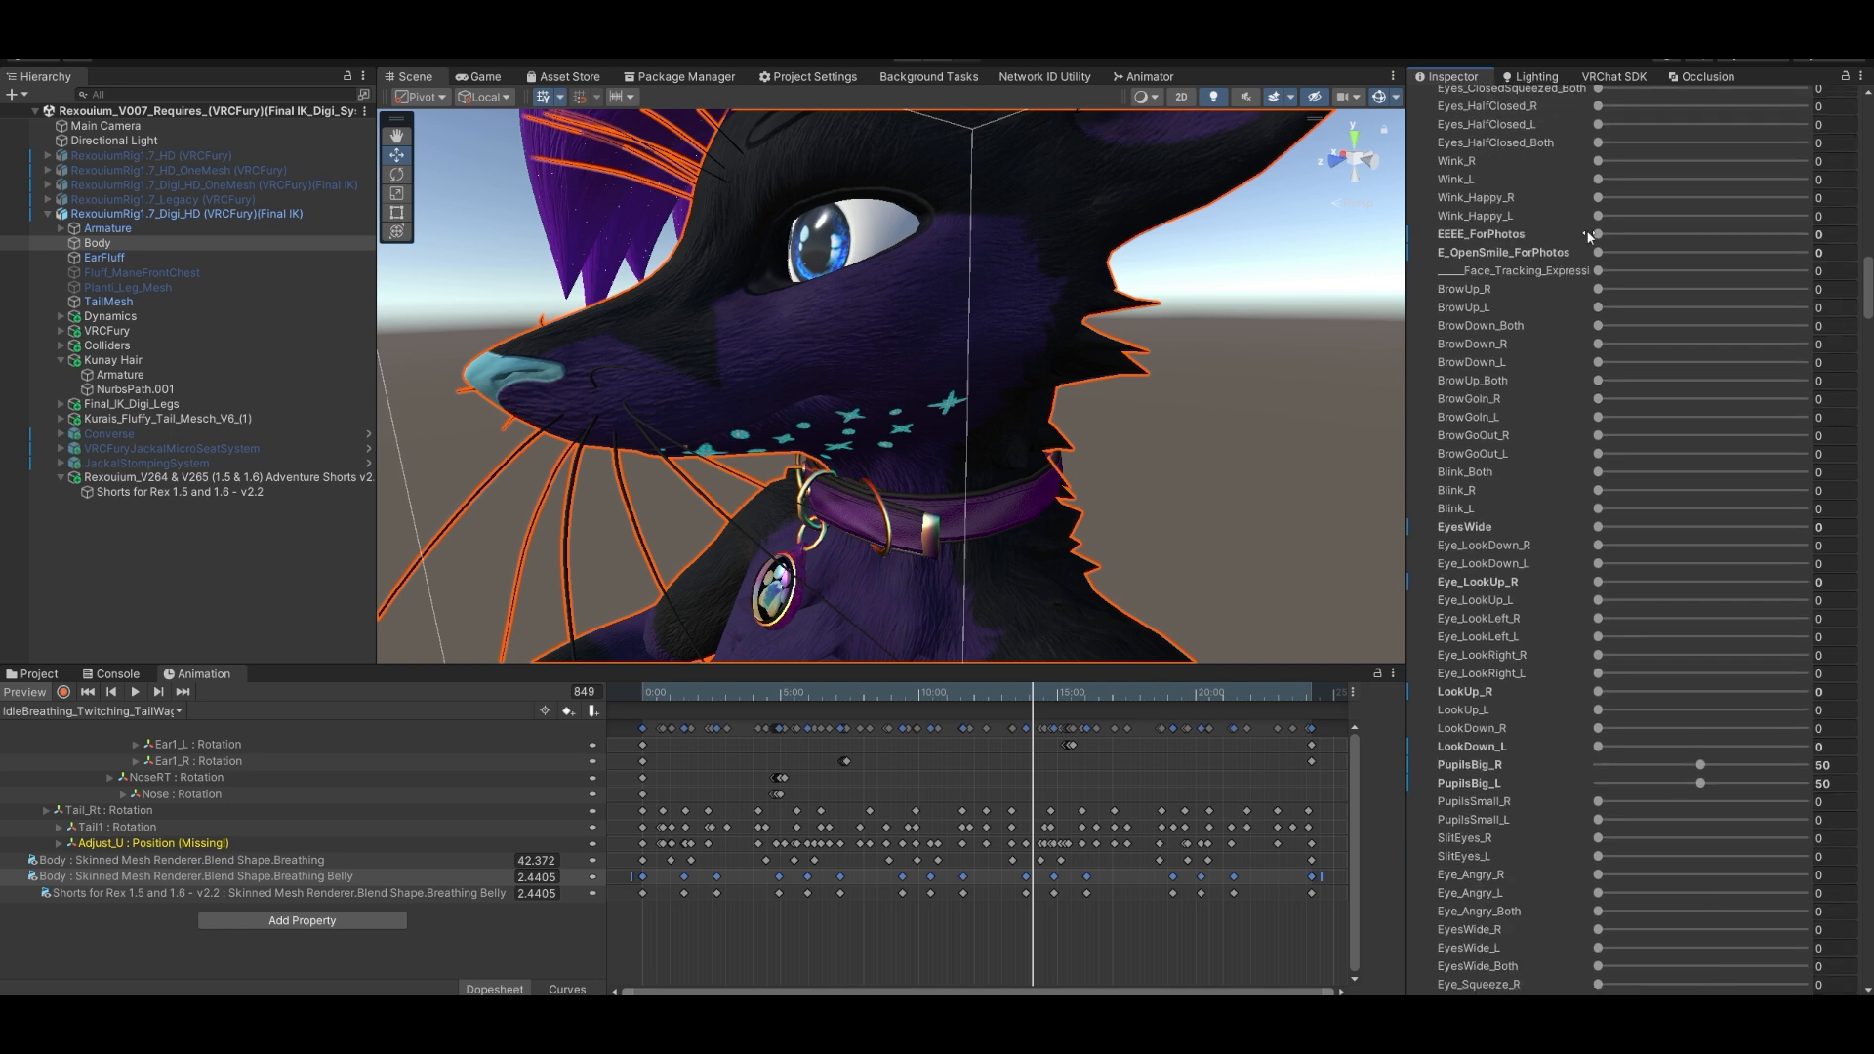
drag(1598, 236, 1411, 244)
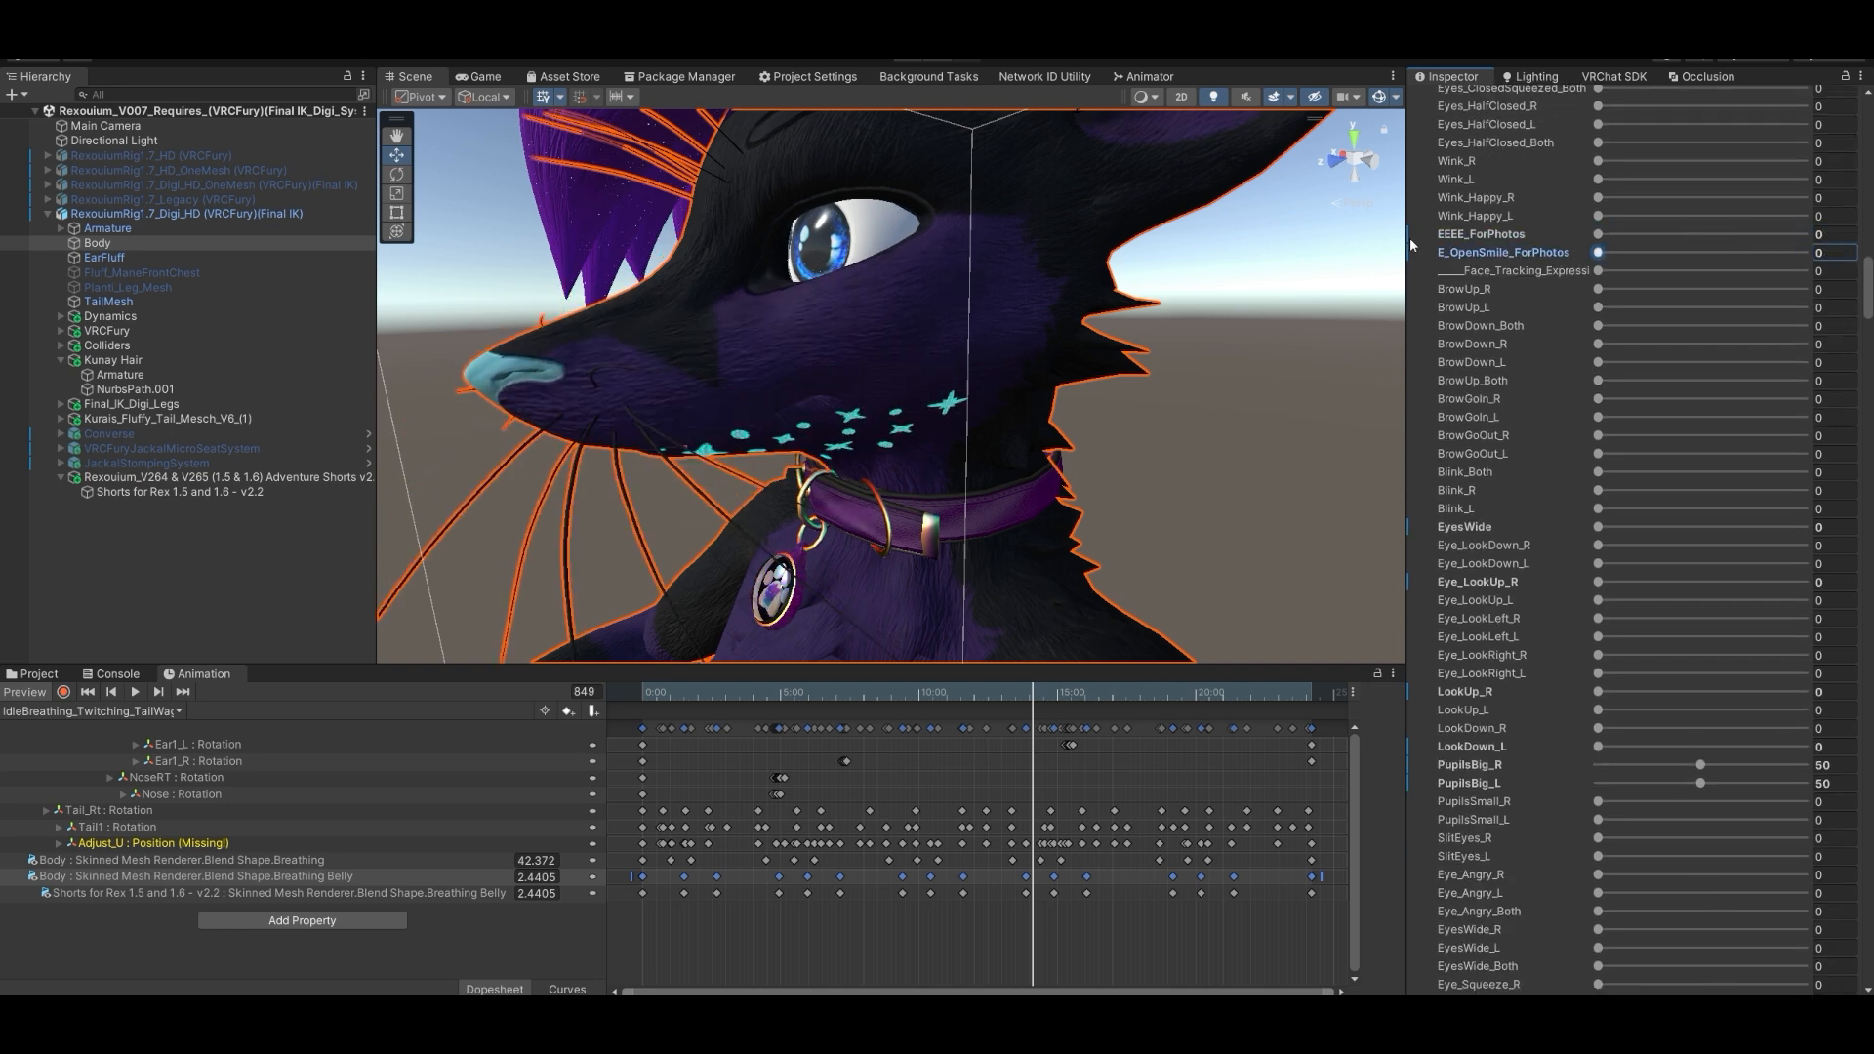
- Look through the Body's remaining blend shapes, from face tracking and ear, face and body edits to the interactions
scroll(1503, 589, down, 20)
scroll(1508, 593, down, 17)
scroll(1505, 583, down, 20)
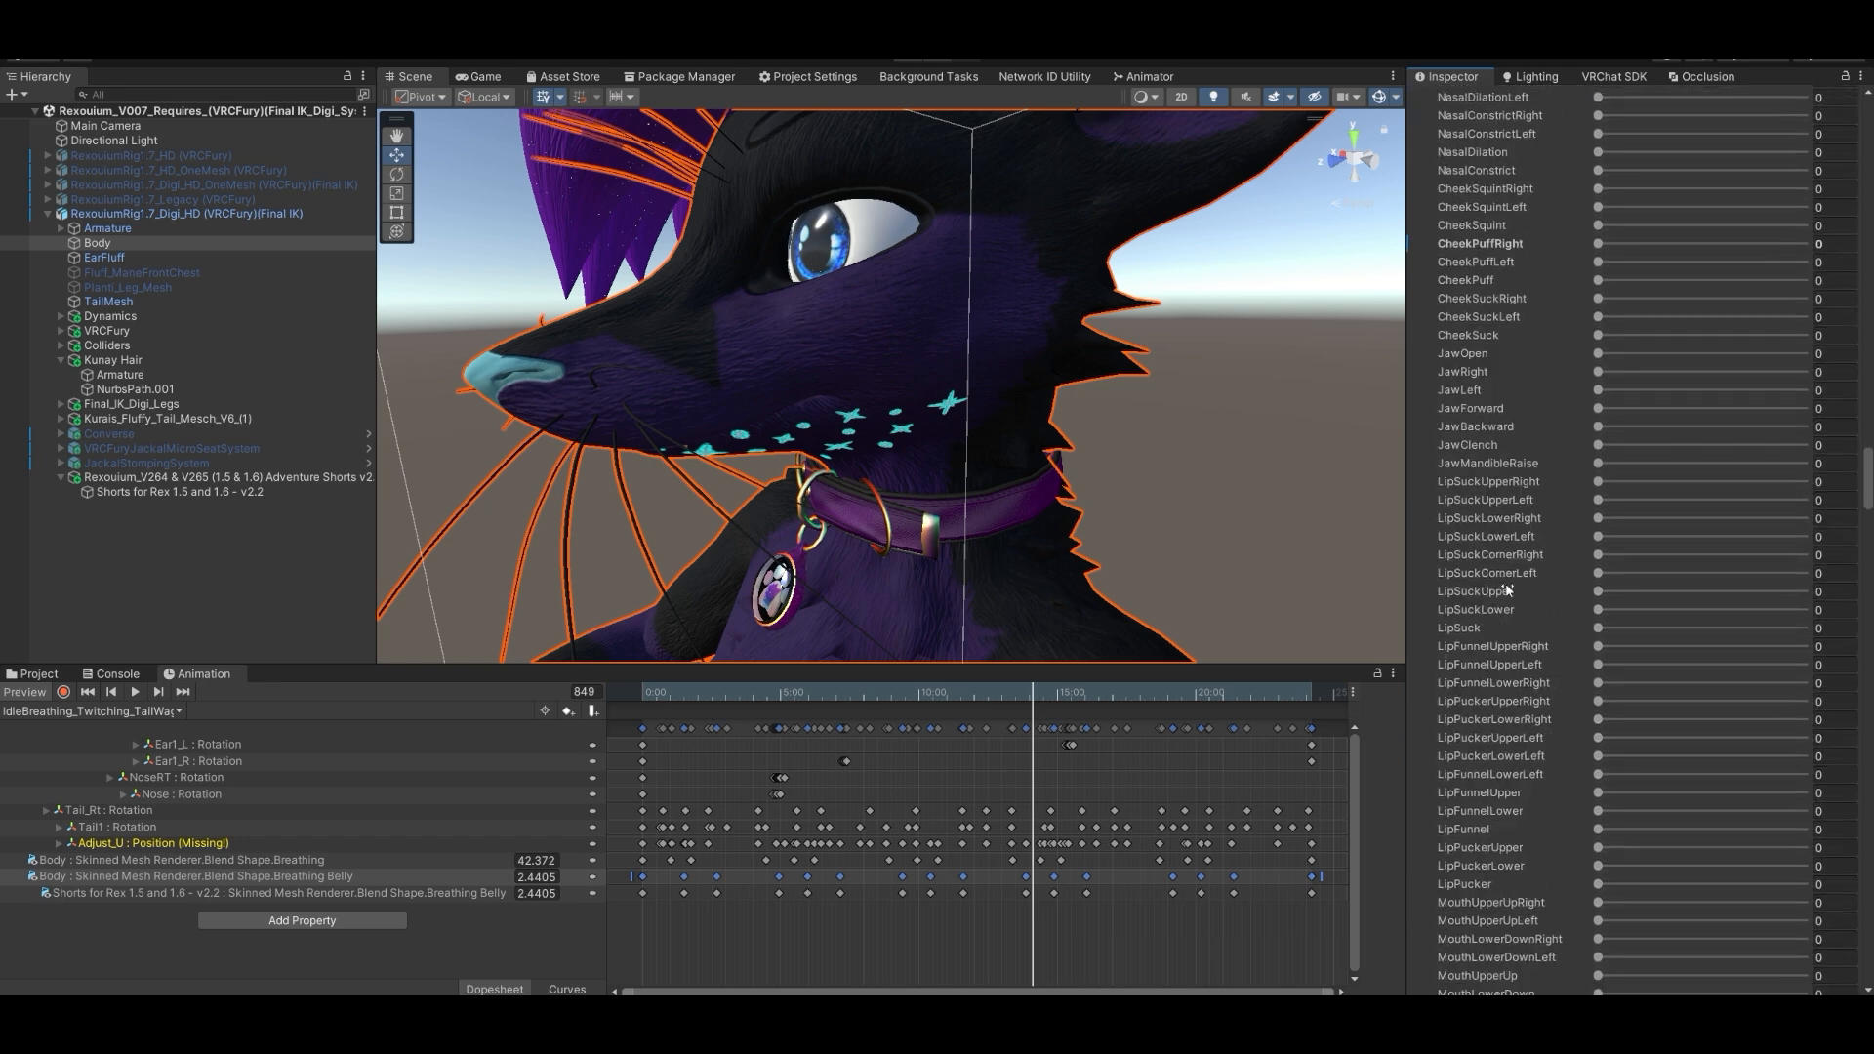
scroll(1505, 589, down, 20)
scroll(1506, 582, down, 3)
scroll(1513, 598, down, 8)
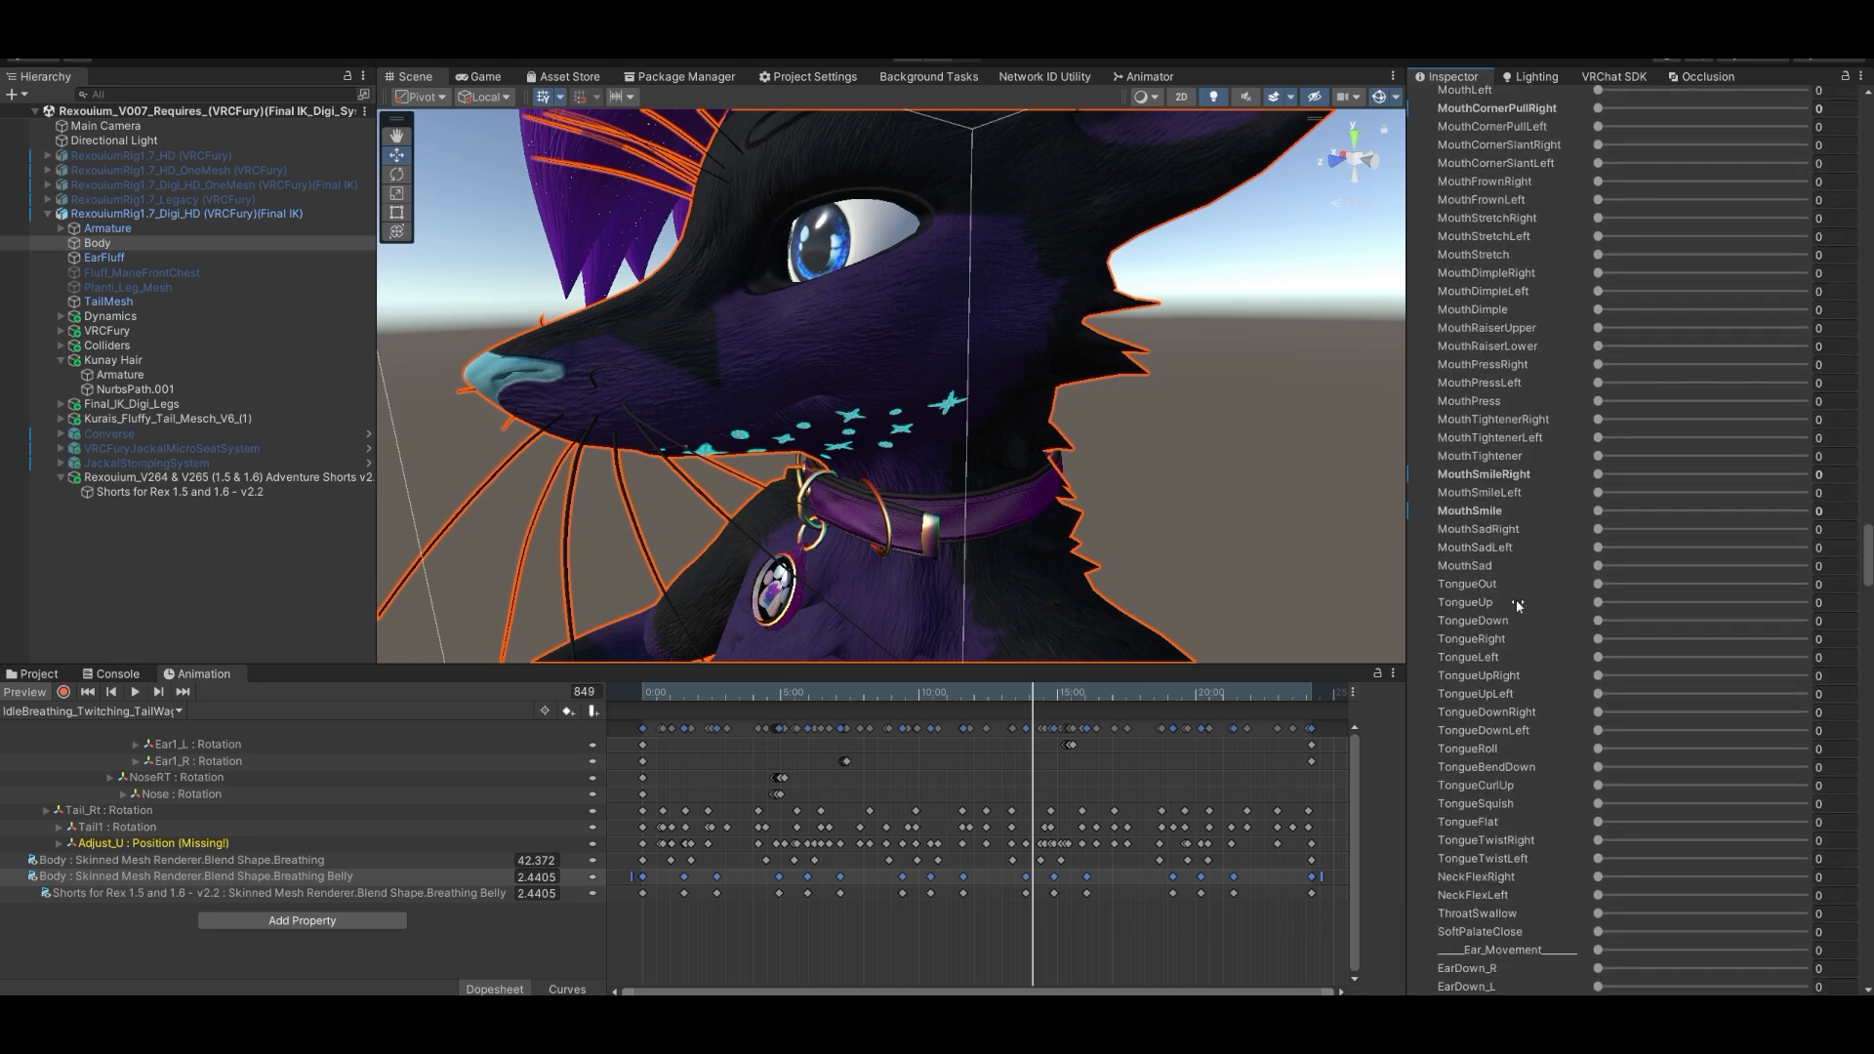
scroll(1507, 611, down, 14)
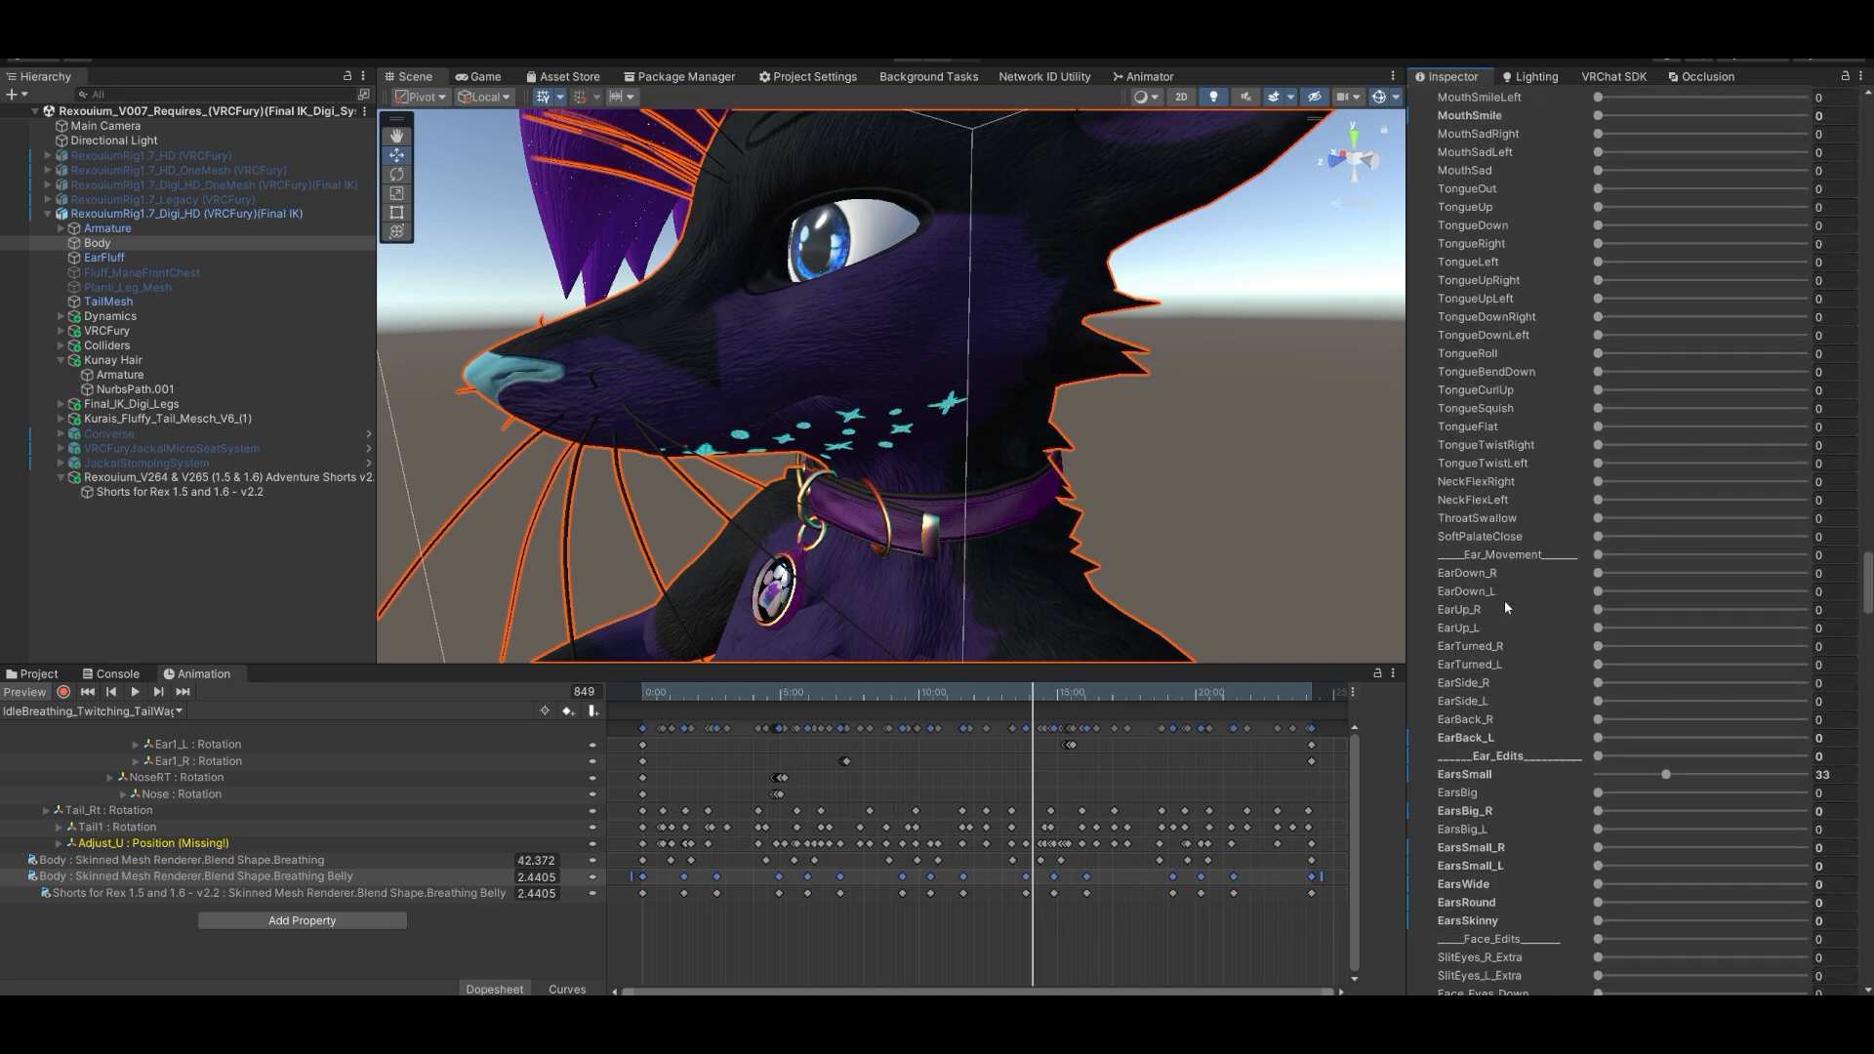
scroll(1507, 535, down, 11)
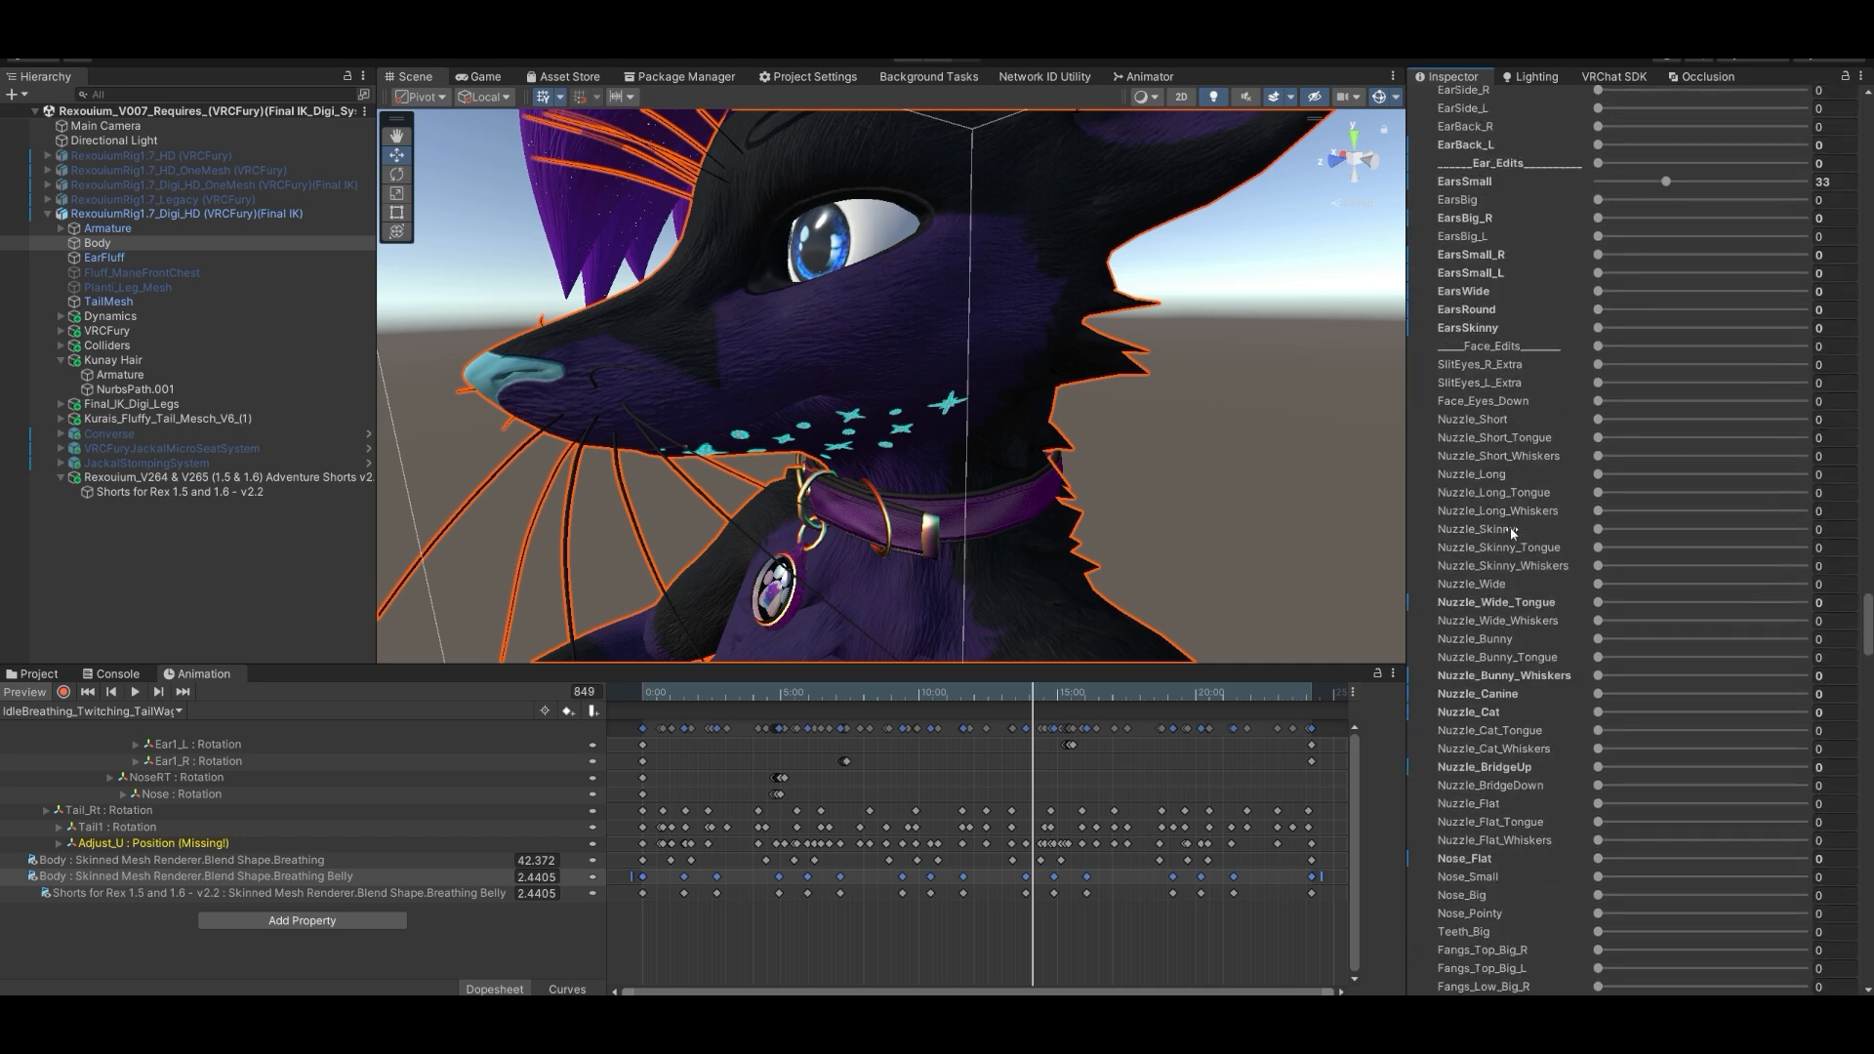
scroll(1492, 349, down, 14)
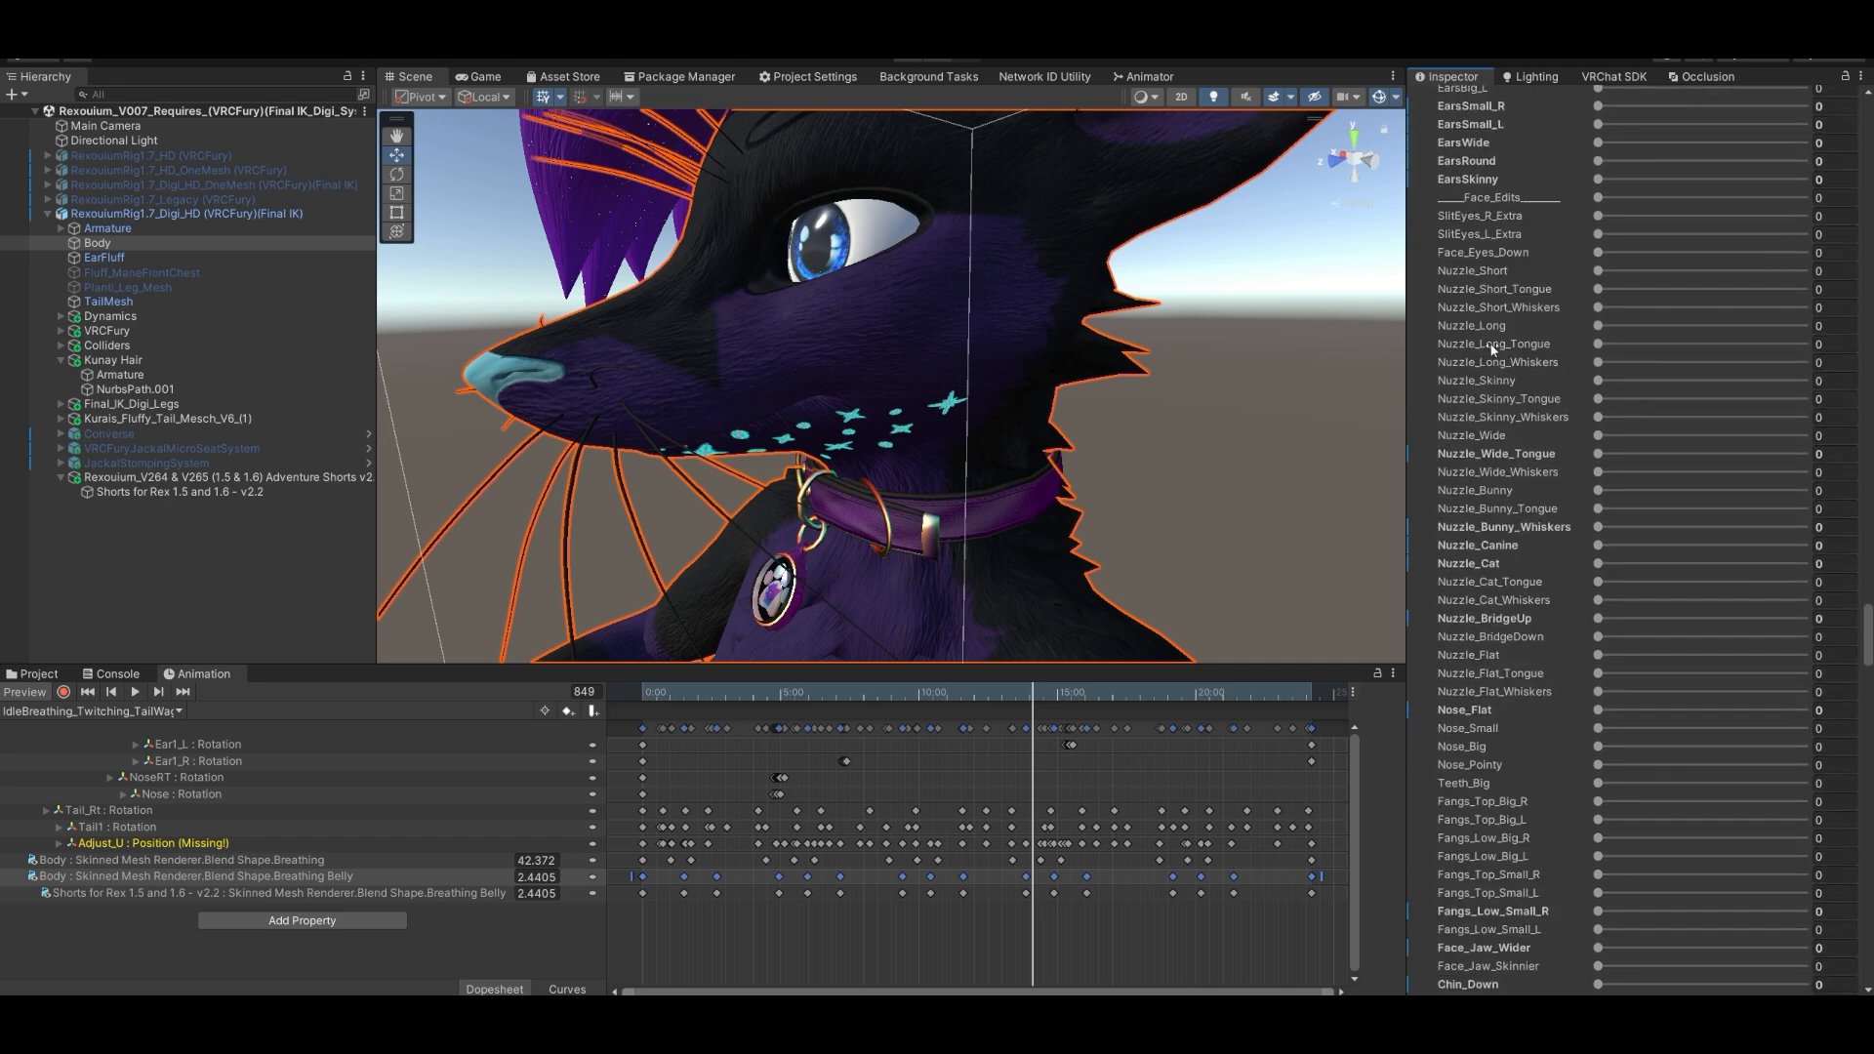
scroll(1488, 747, down, 6)
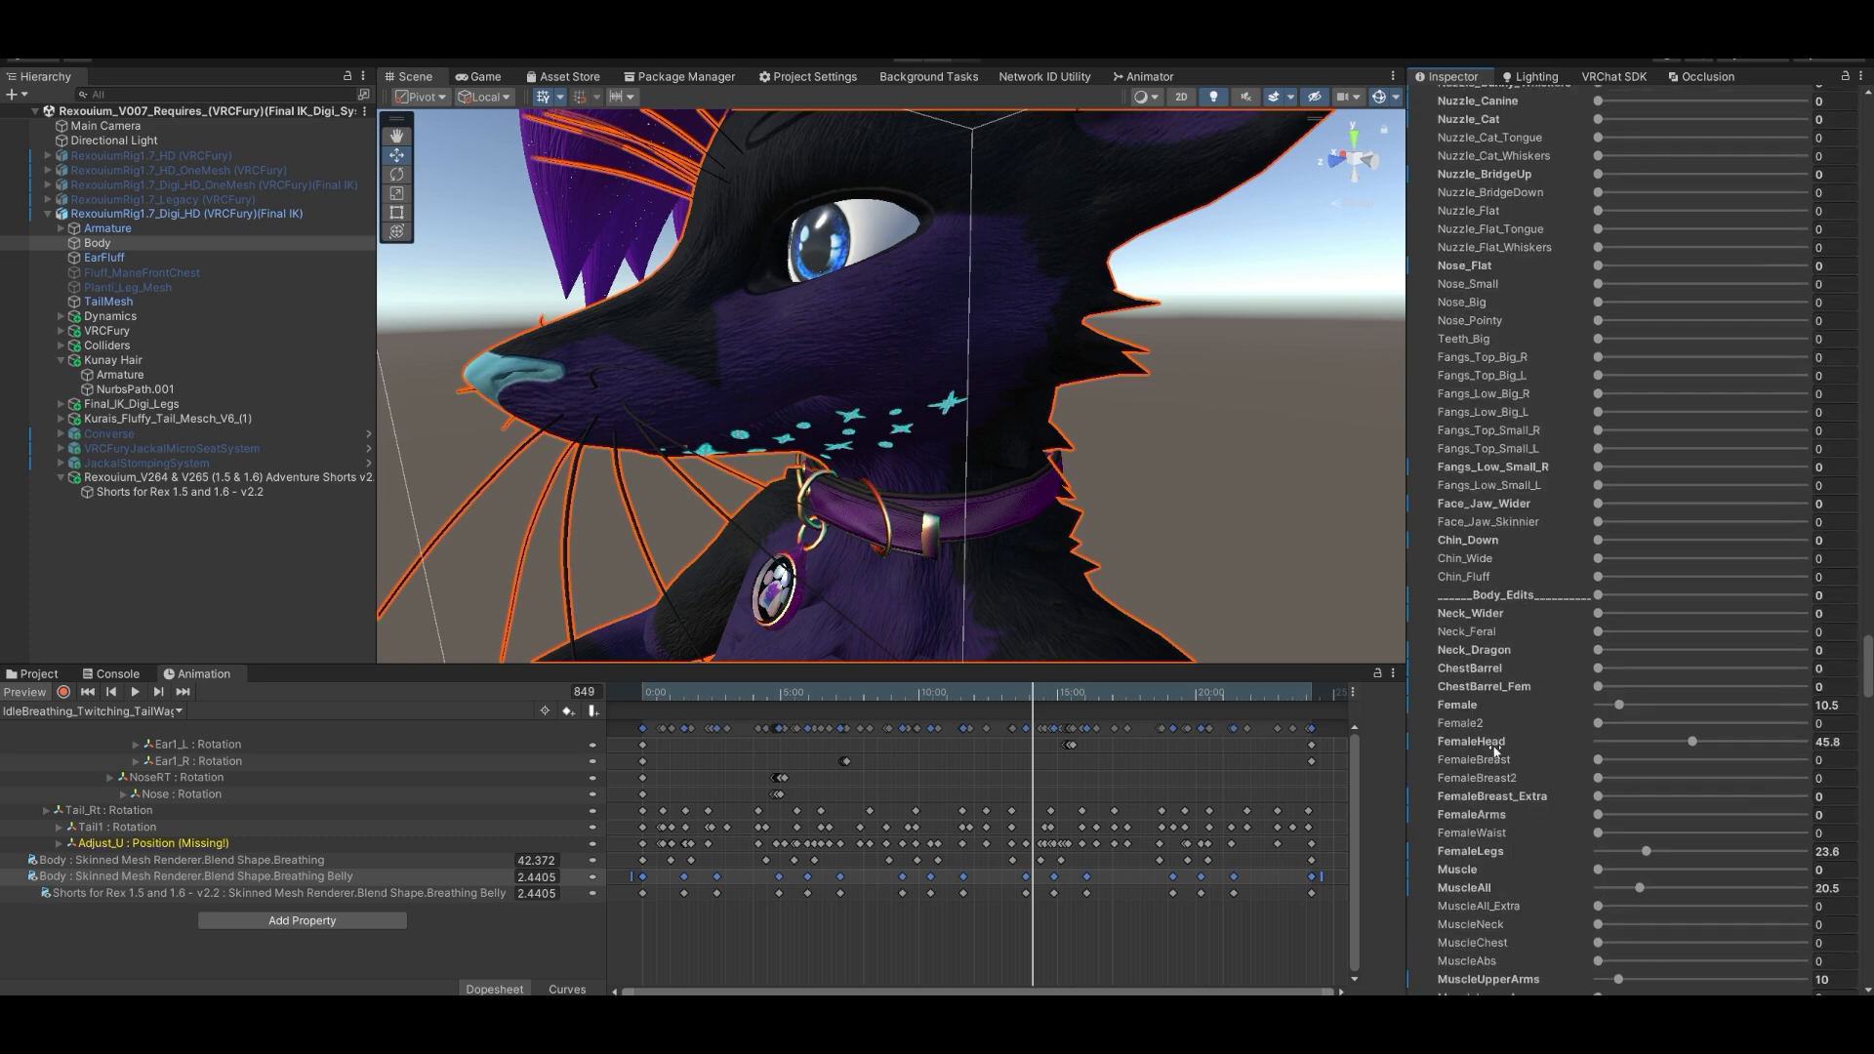
scroll(1626, 683, down, 16)
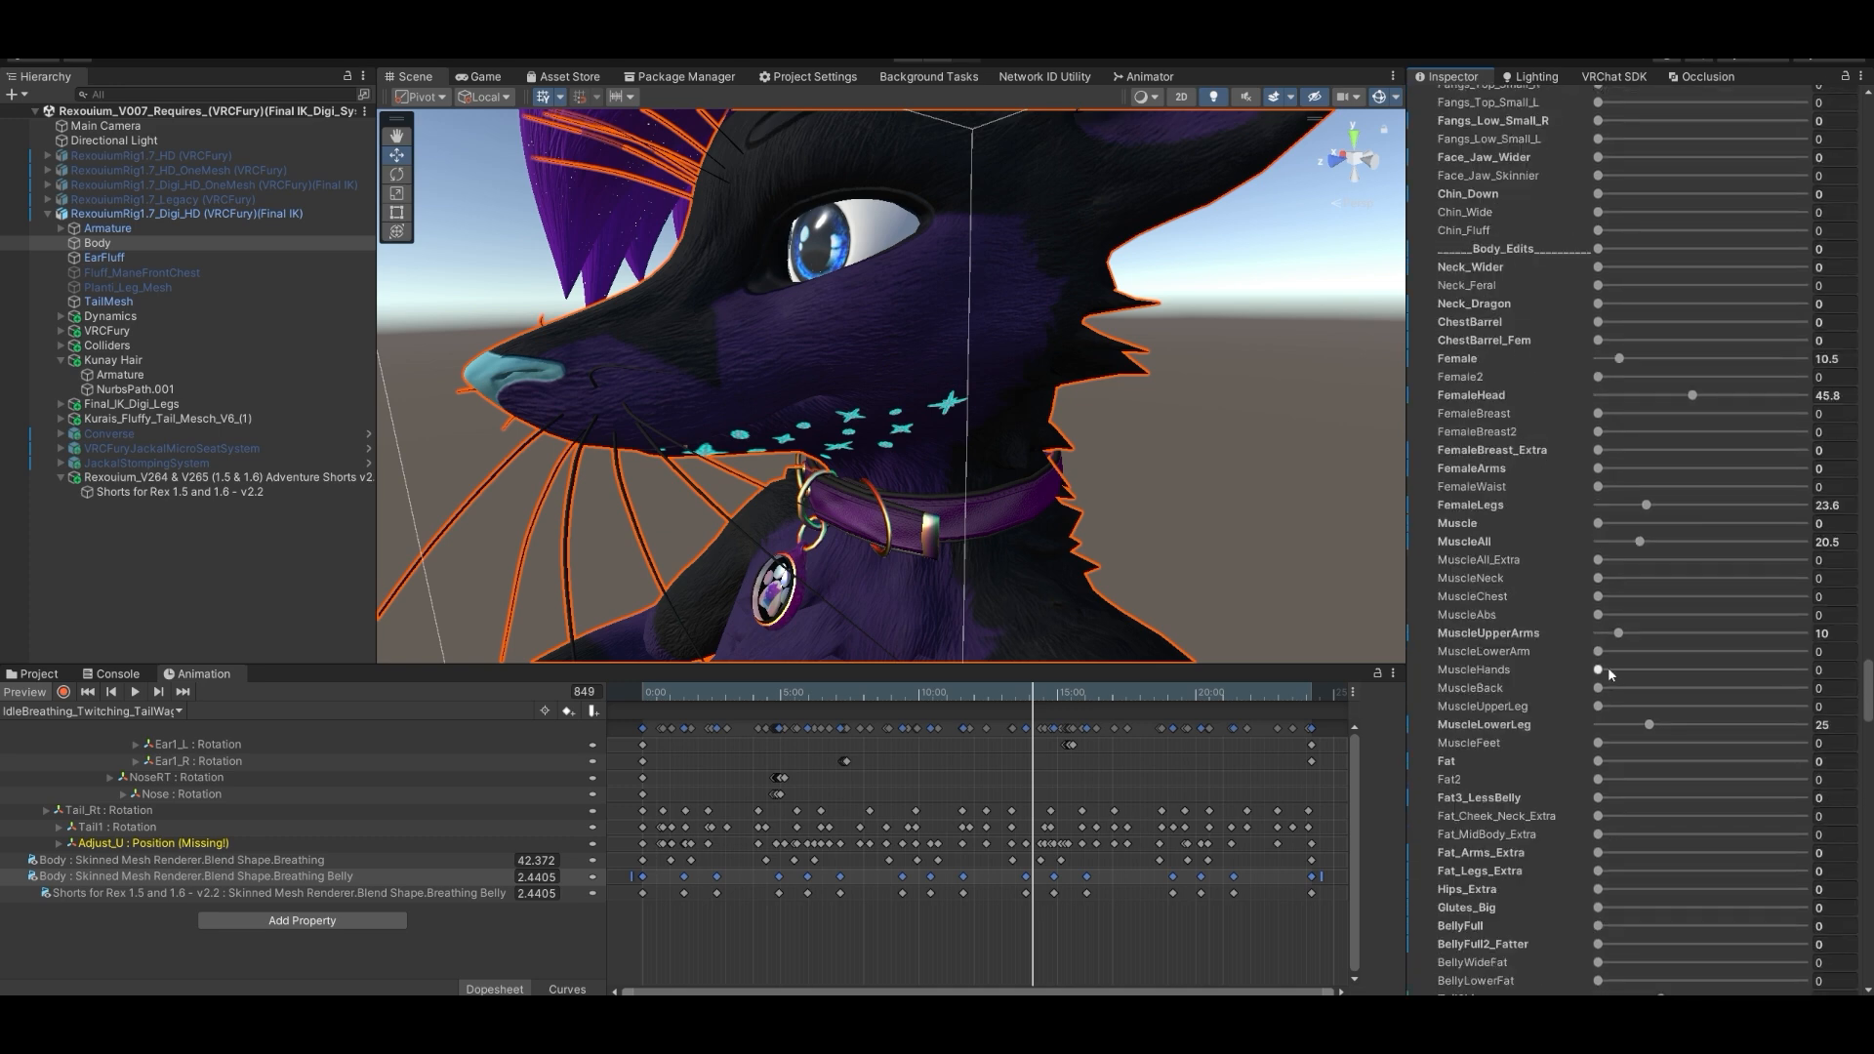
scroll(1659, 683, down, 20)
scroll(1664, 707, down, 20)
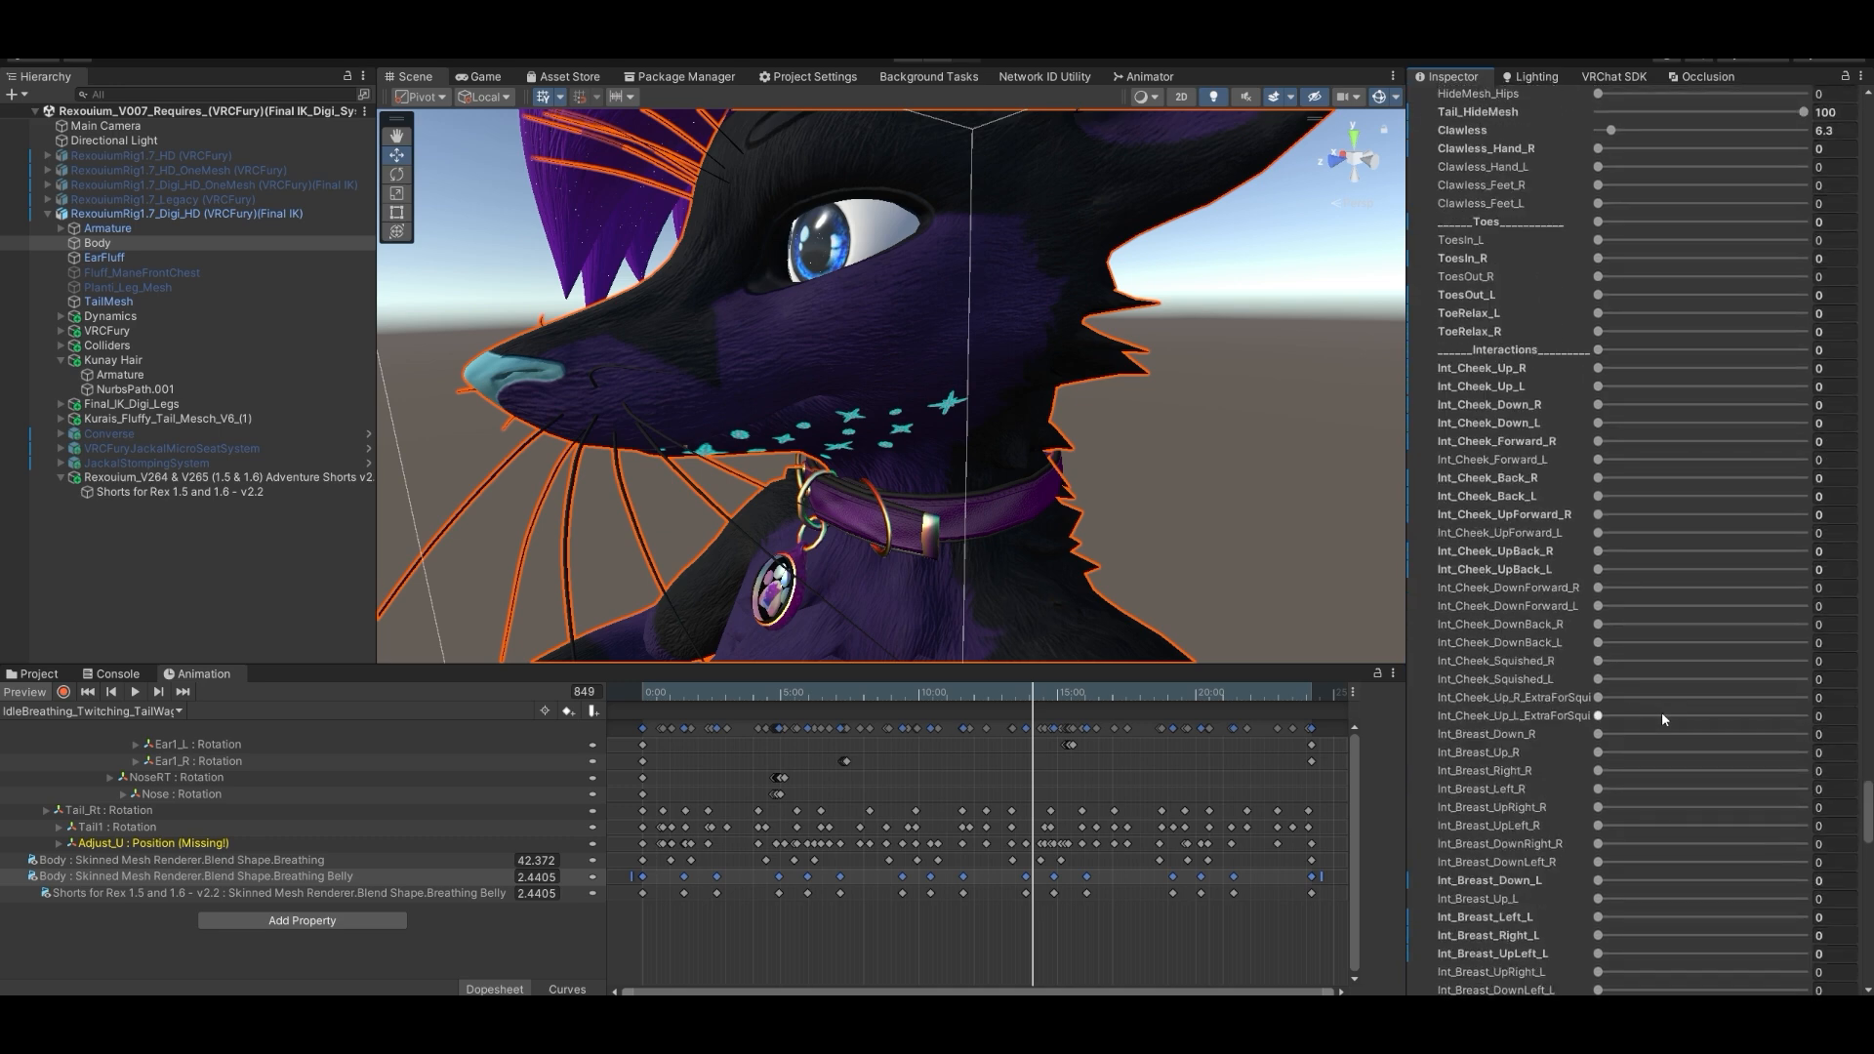
scroll(1088, 355, down, 10)
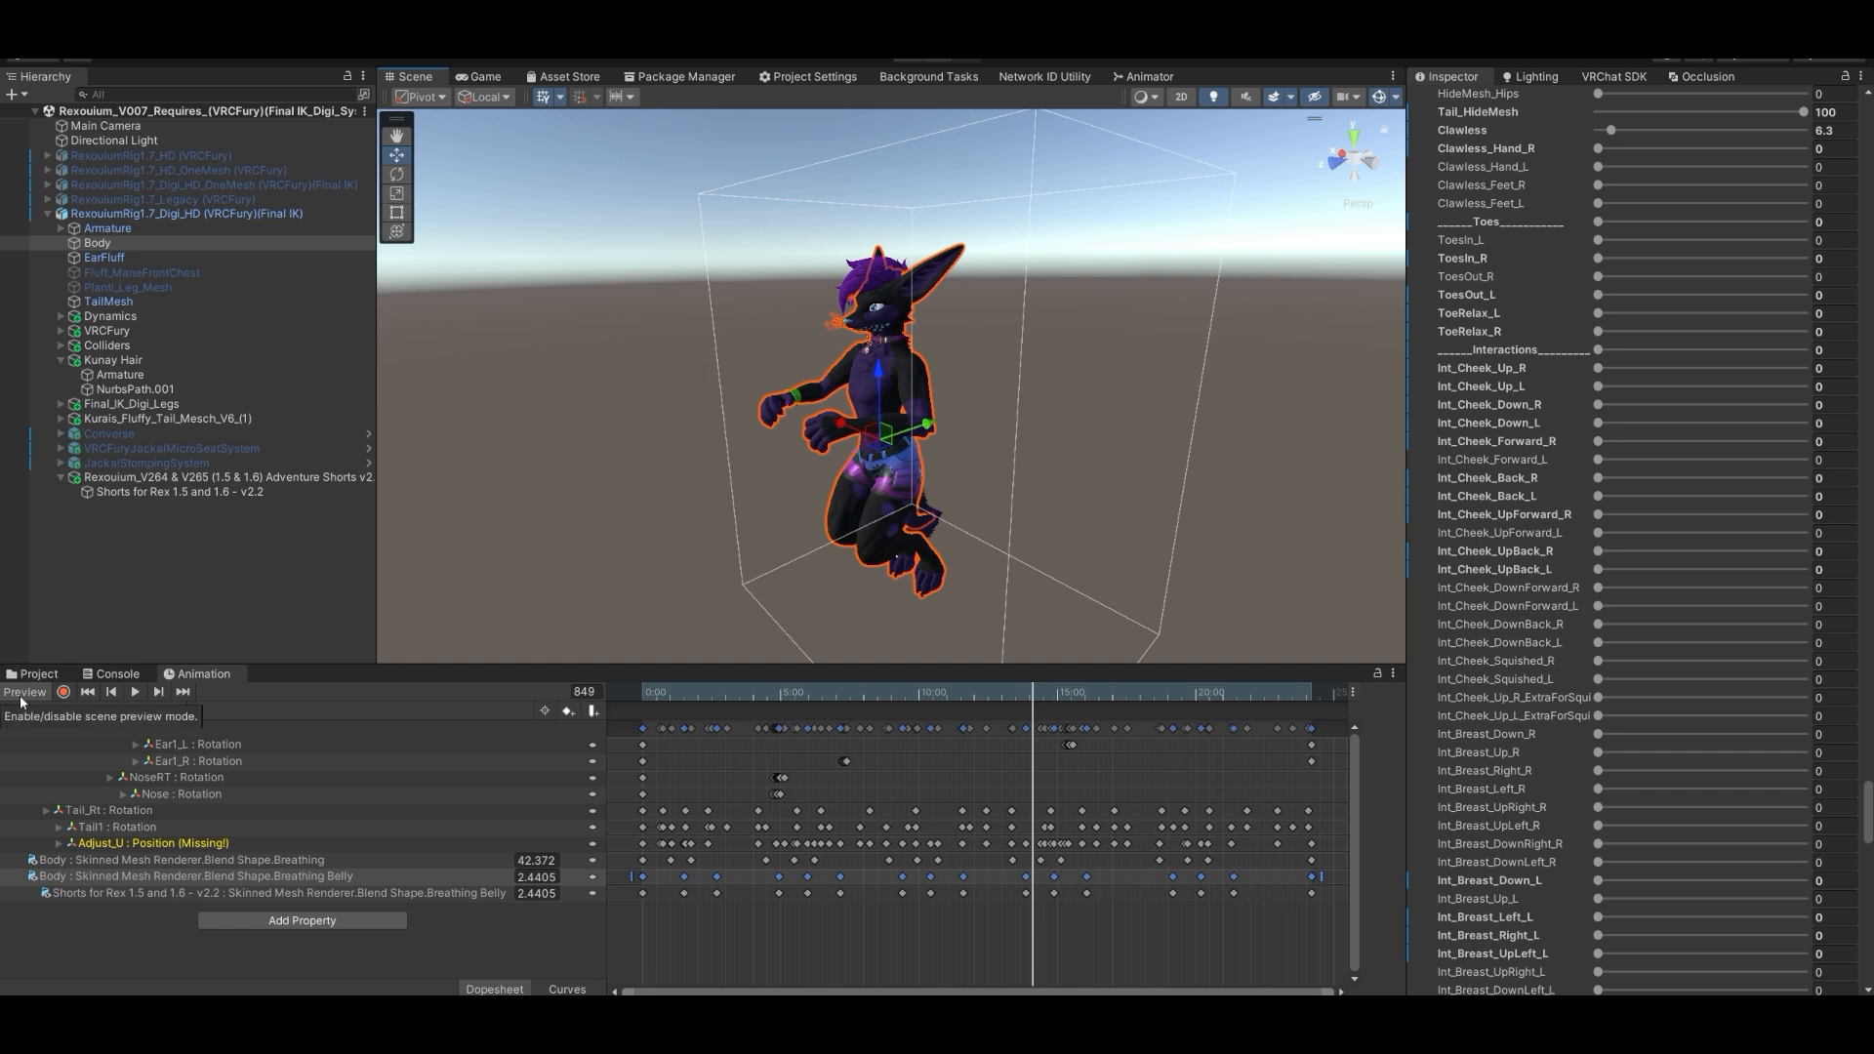
- Turn off the animation preview, clear the selection and view the whole avatar in its default pose
click(19, 700)
right_drag(879, 376, 1070, 431)
key(w)
key(s)
right_drag(964, 381, 995, 535)
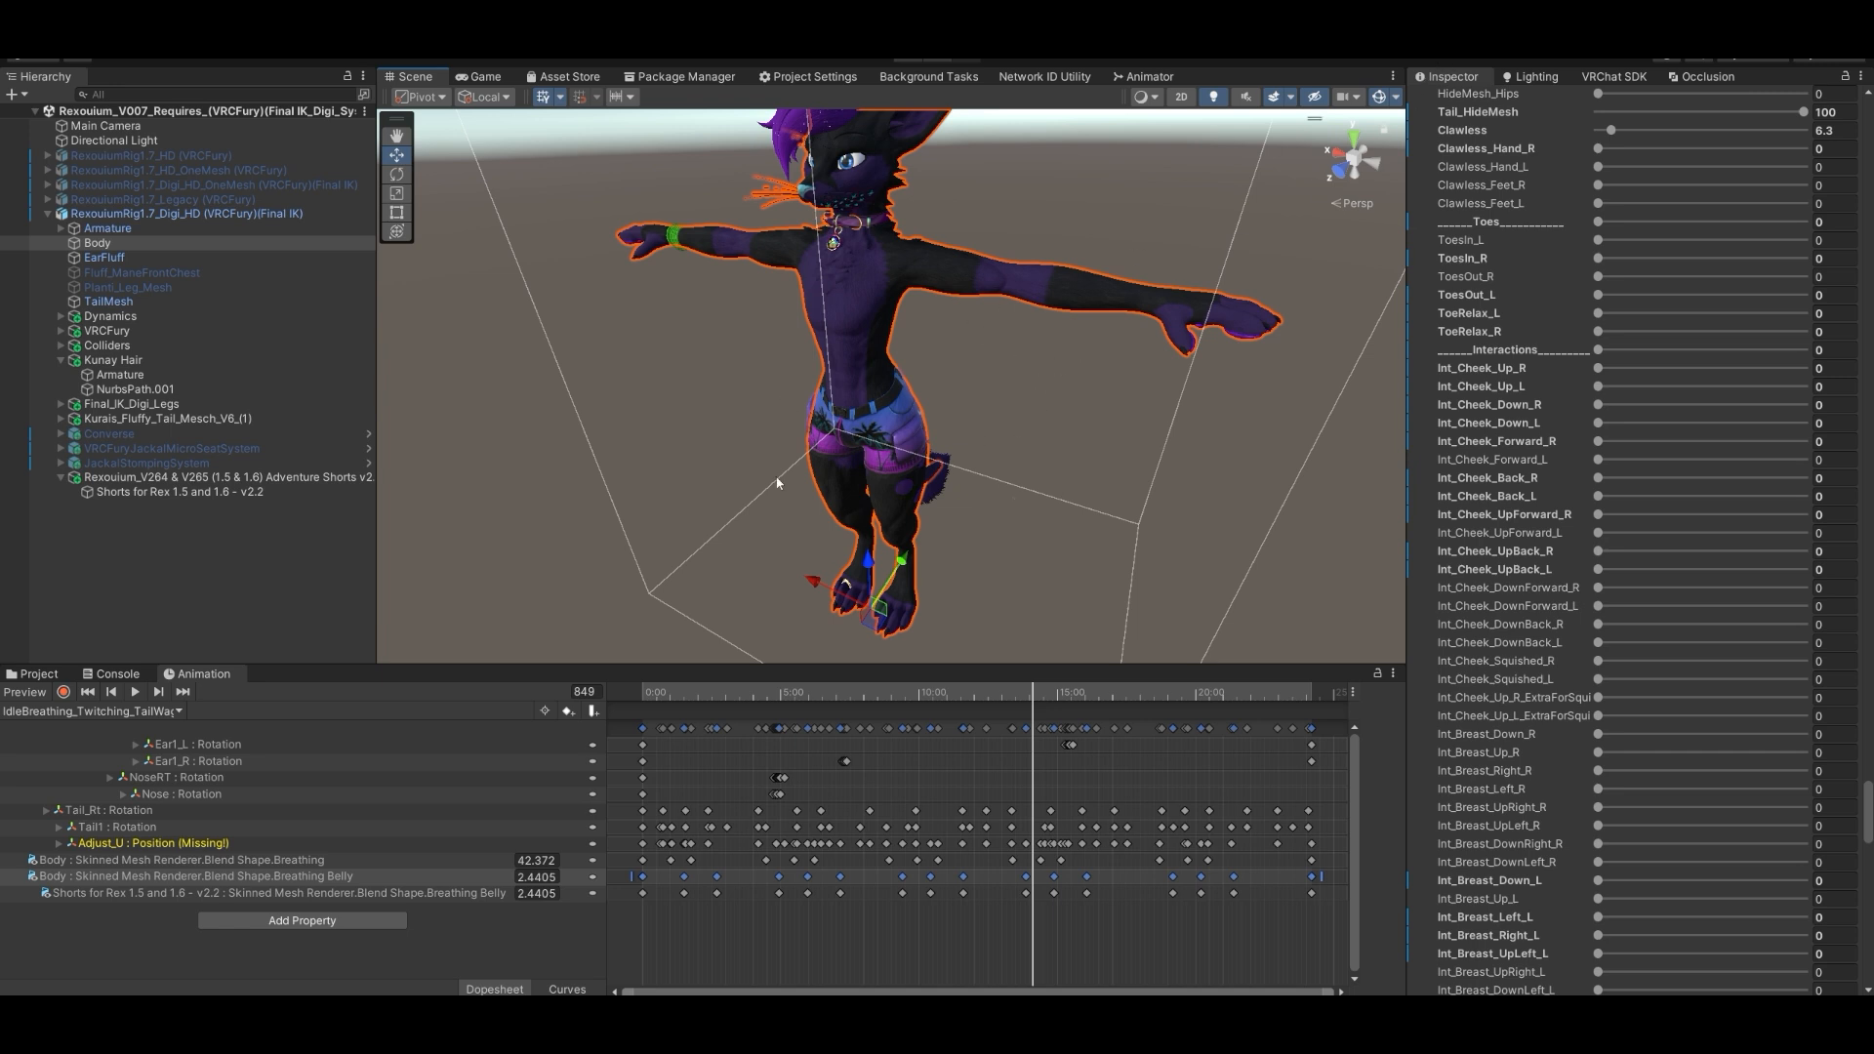
right_drag(863, 568, 858, 533)
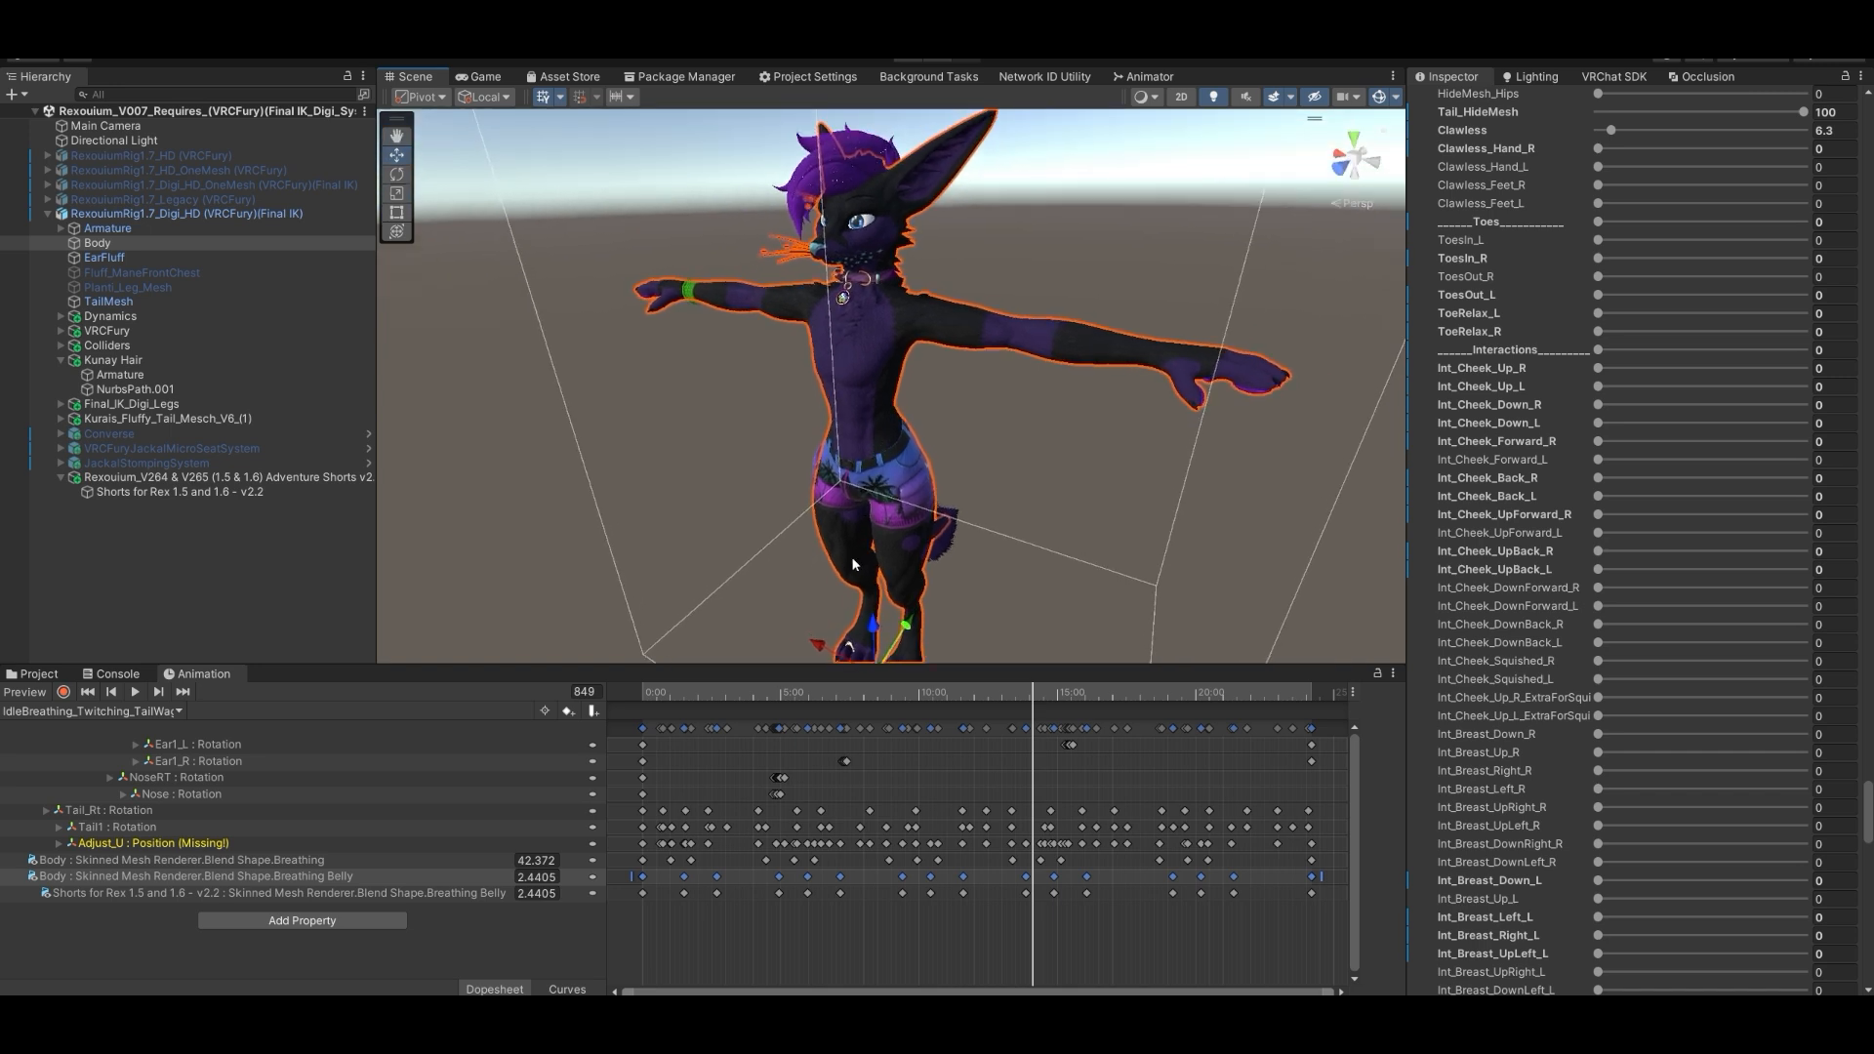
alt+drag(890, 490, 911, 553)
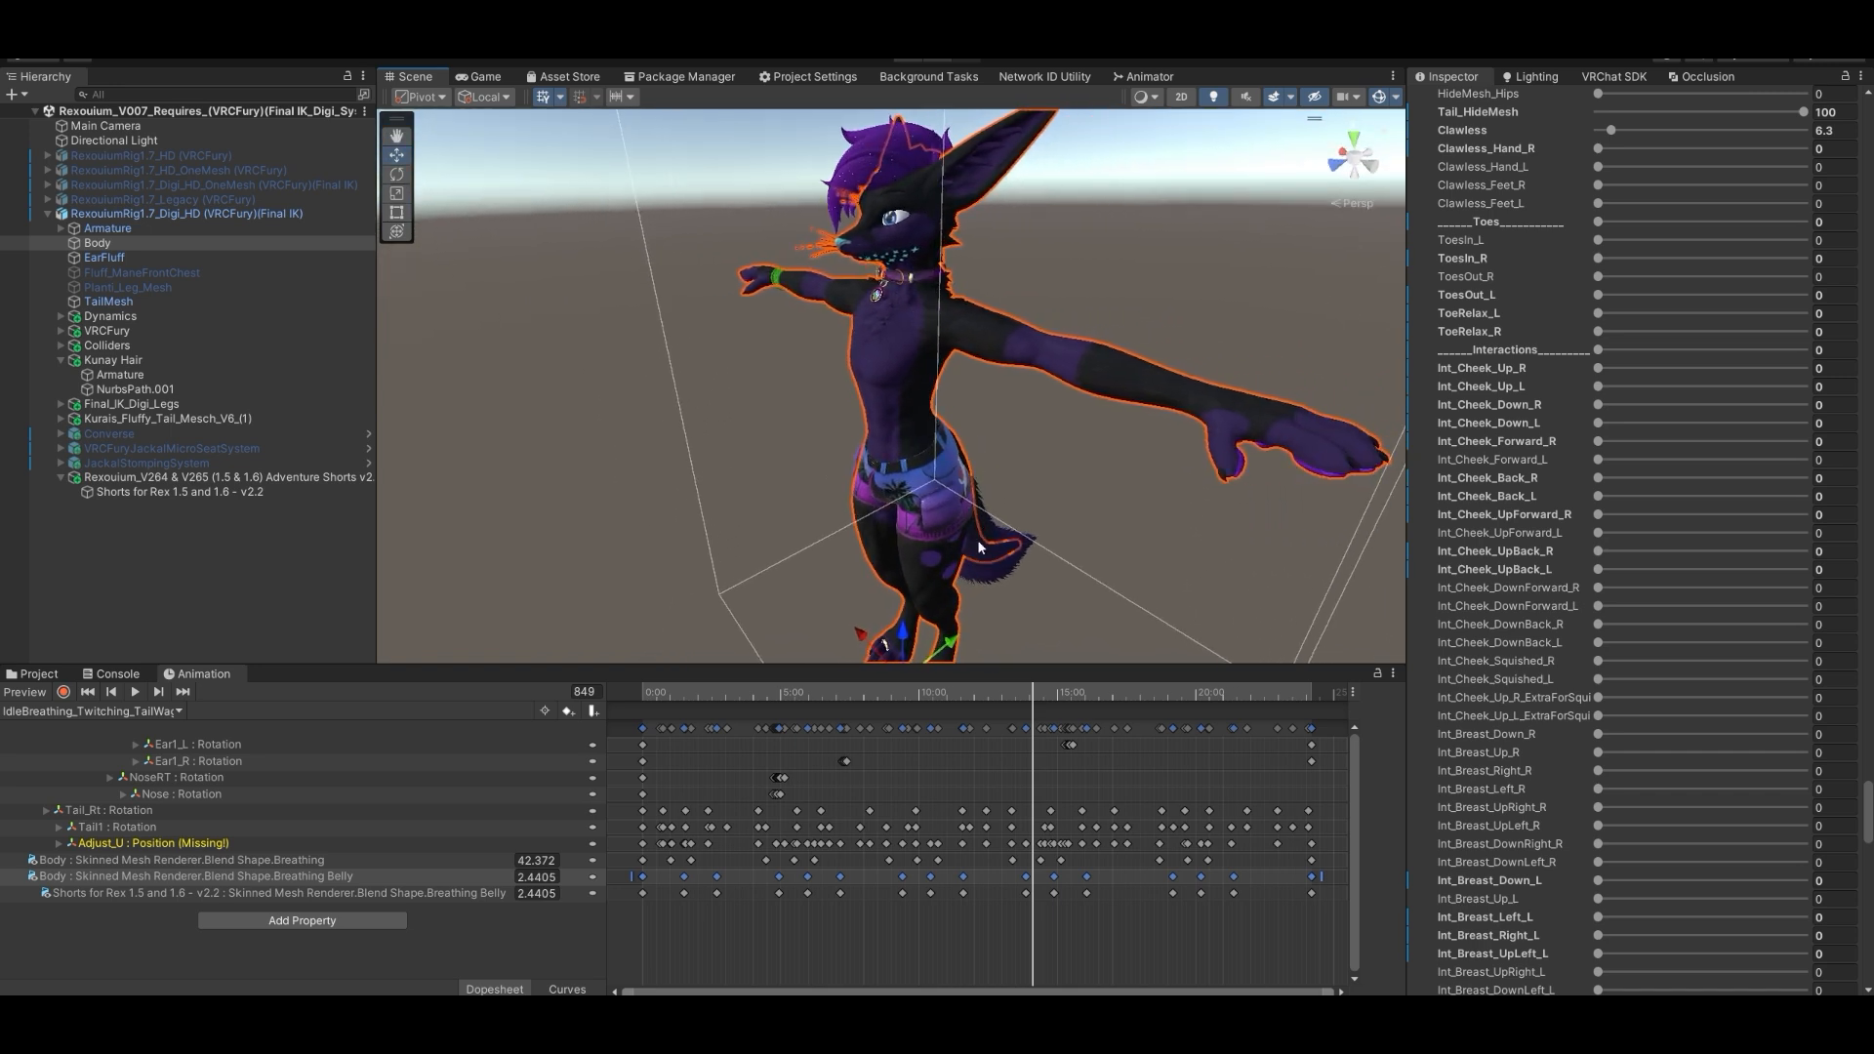
click(1064, 469)
mouse_move(1071, 440)
alt+mouse_down()
mouse_move(1118, 436)
mouse_move(1092, 428)
alt+mouse_up()
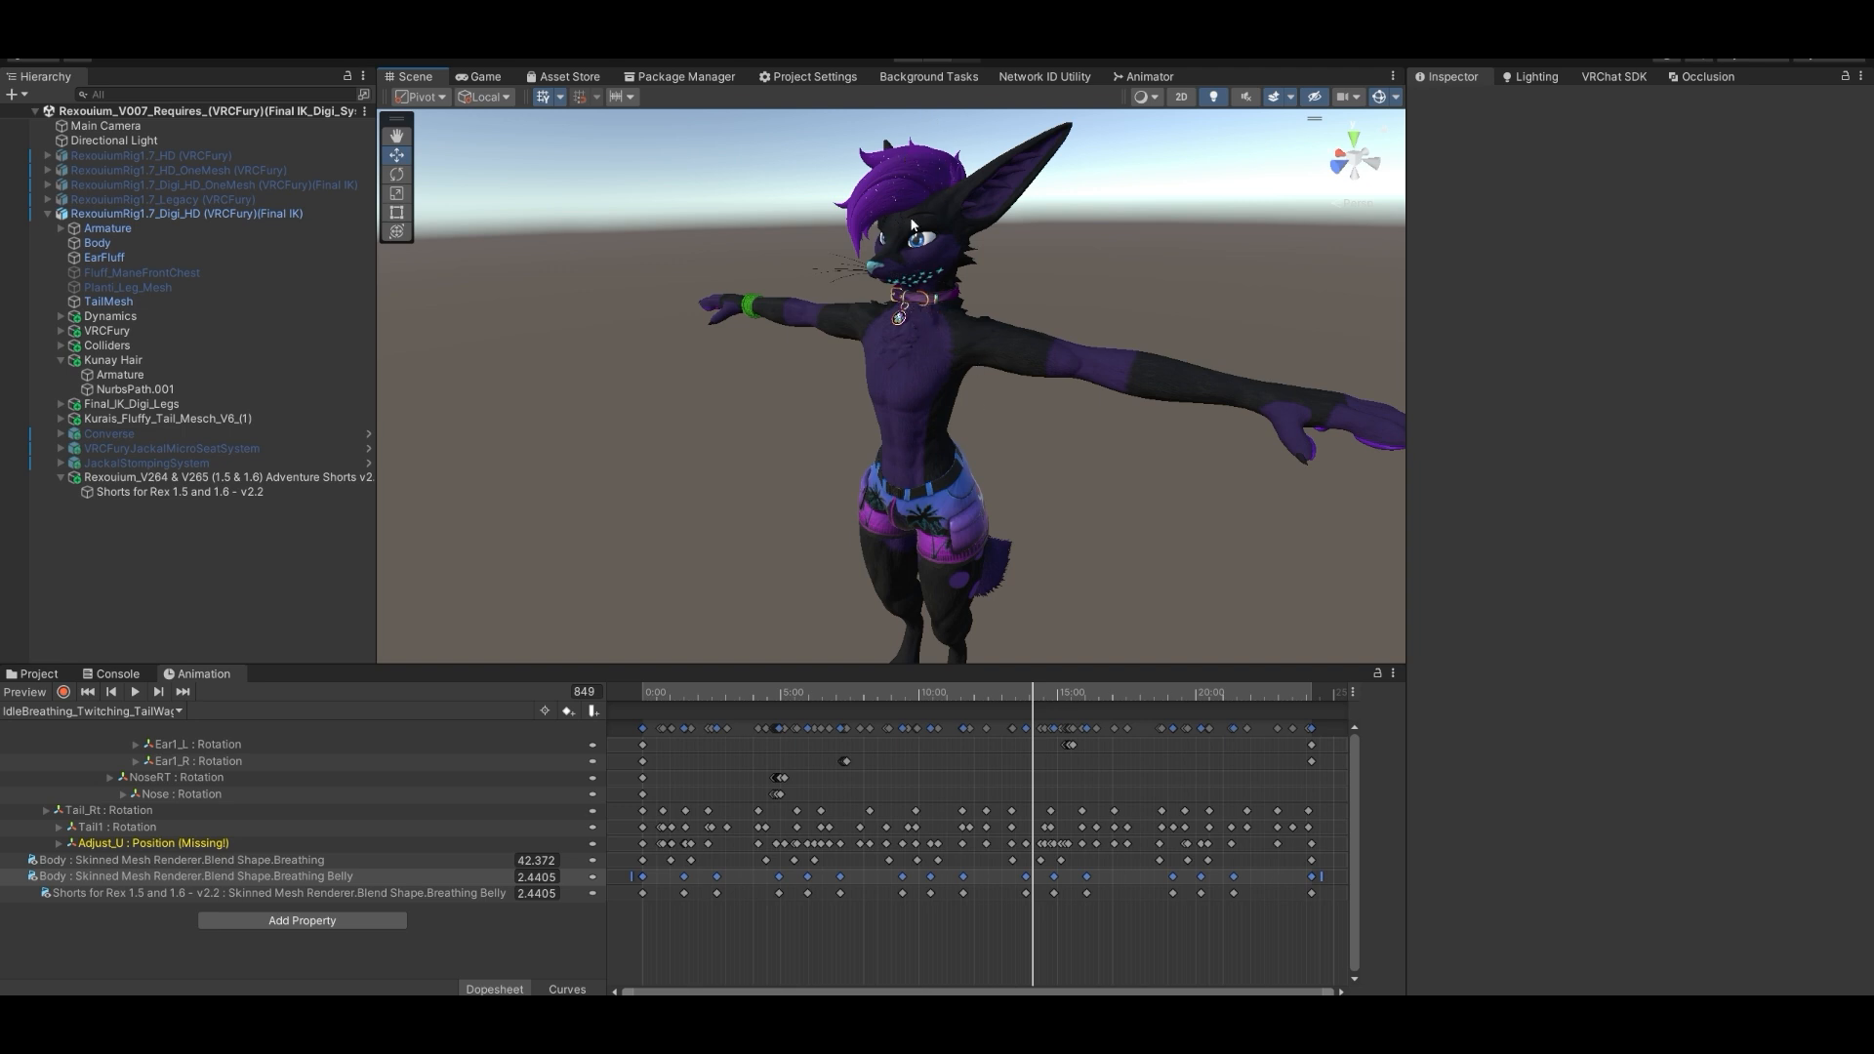
- Enable the Kaylee Blush V2 1 object under the Armature's Head bone while viewing the cheek up close
key(w)
right_drag(927, 276, 734, 273)
key(s)
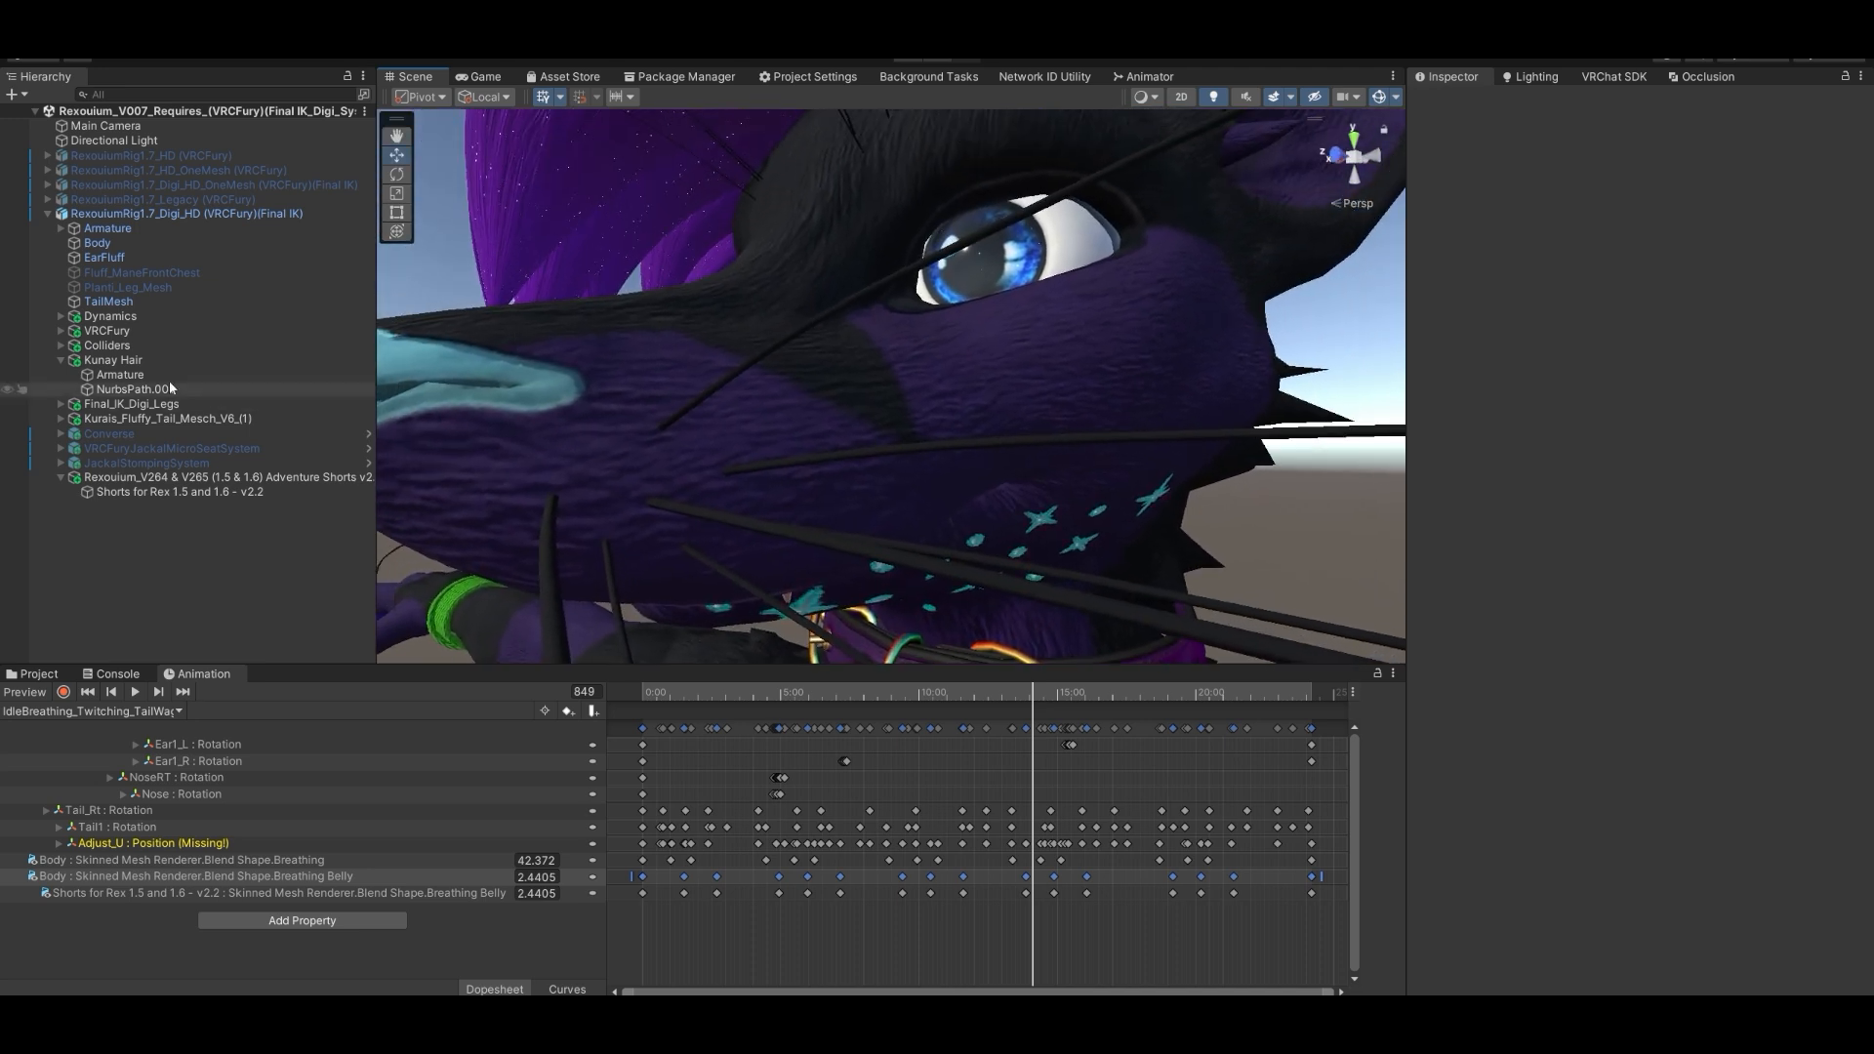
click(60, 228)
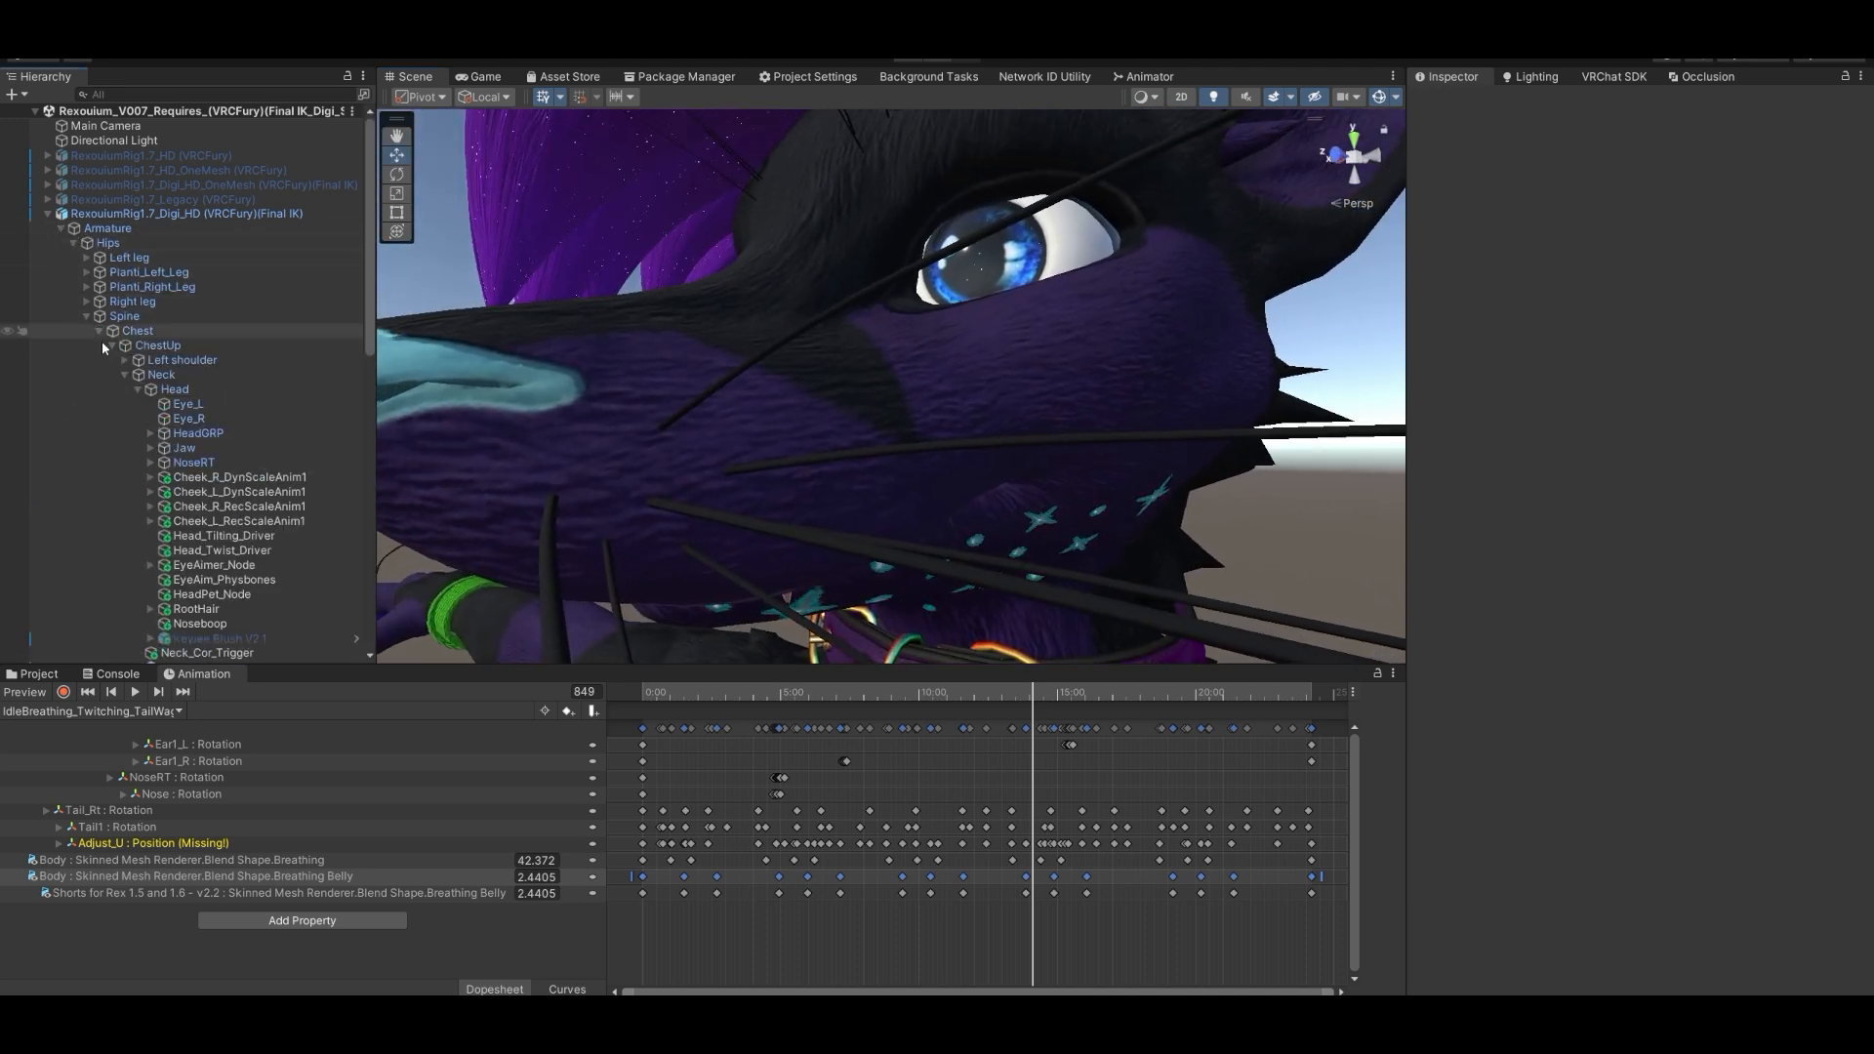
scroll(127, 371, down, 6)
click(215, 308)
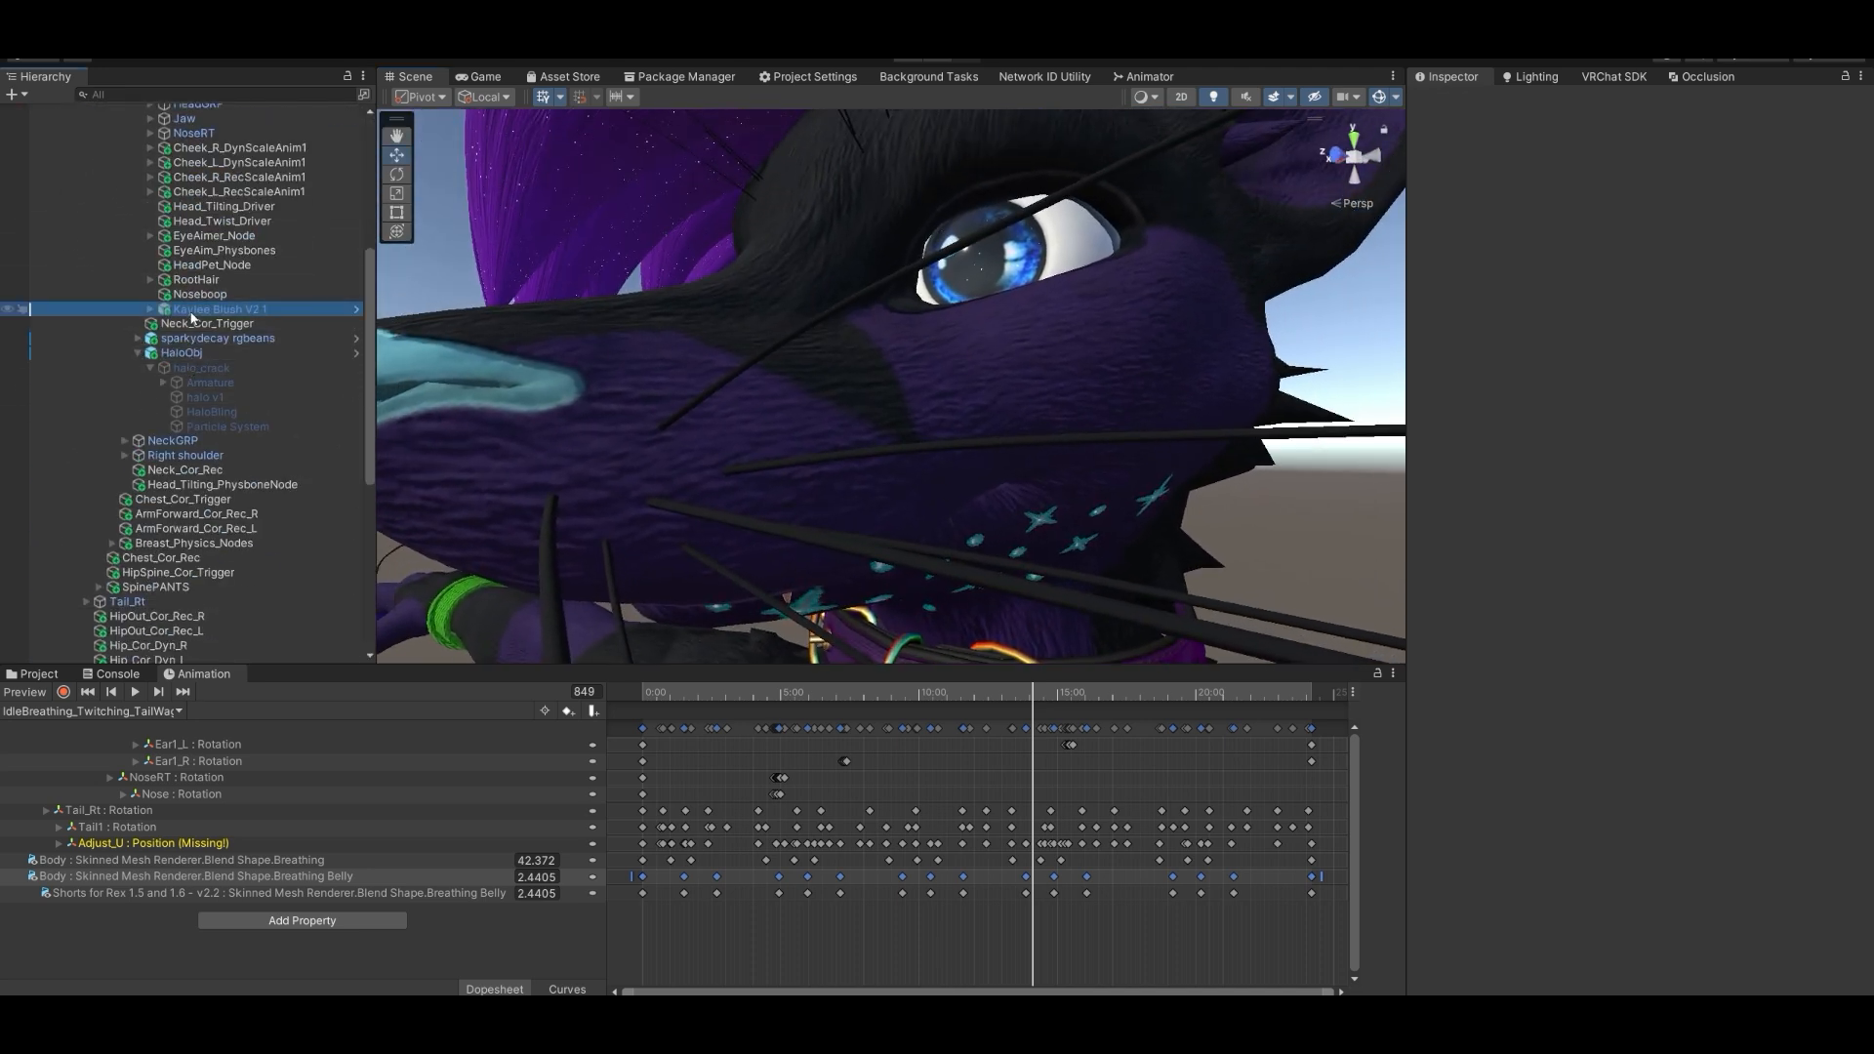
click(1458, 103)
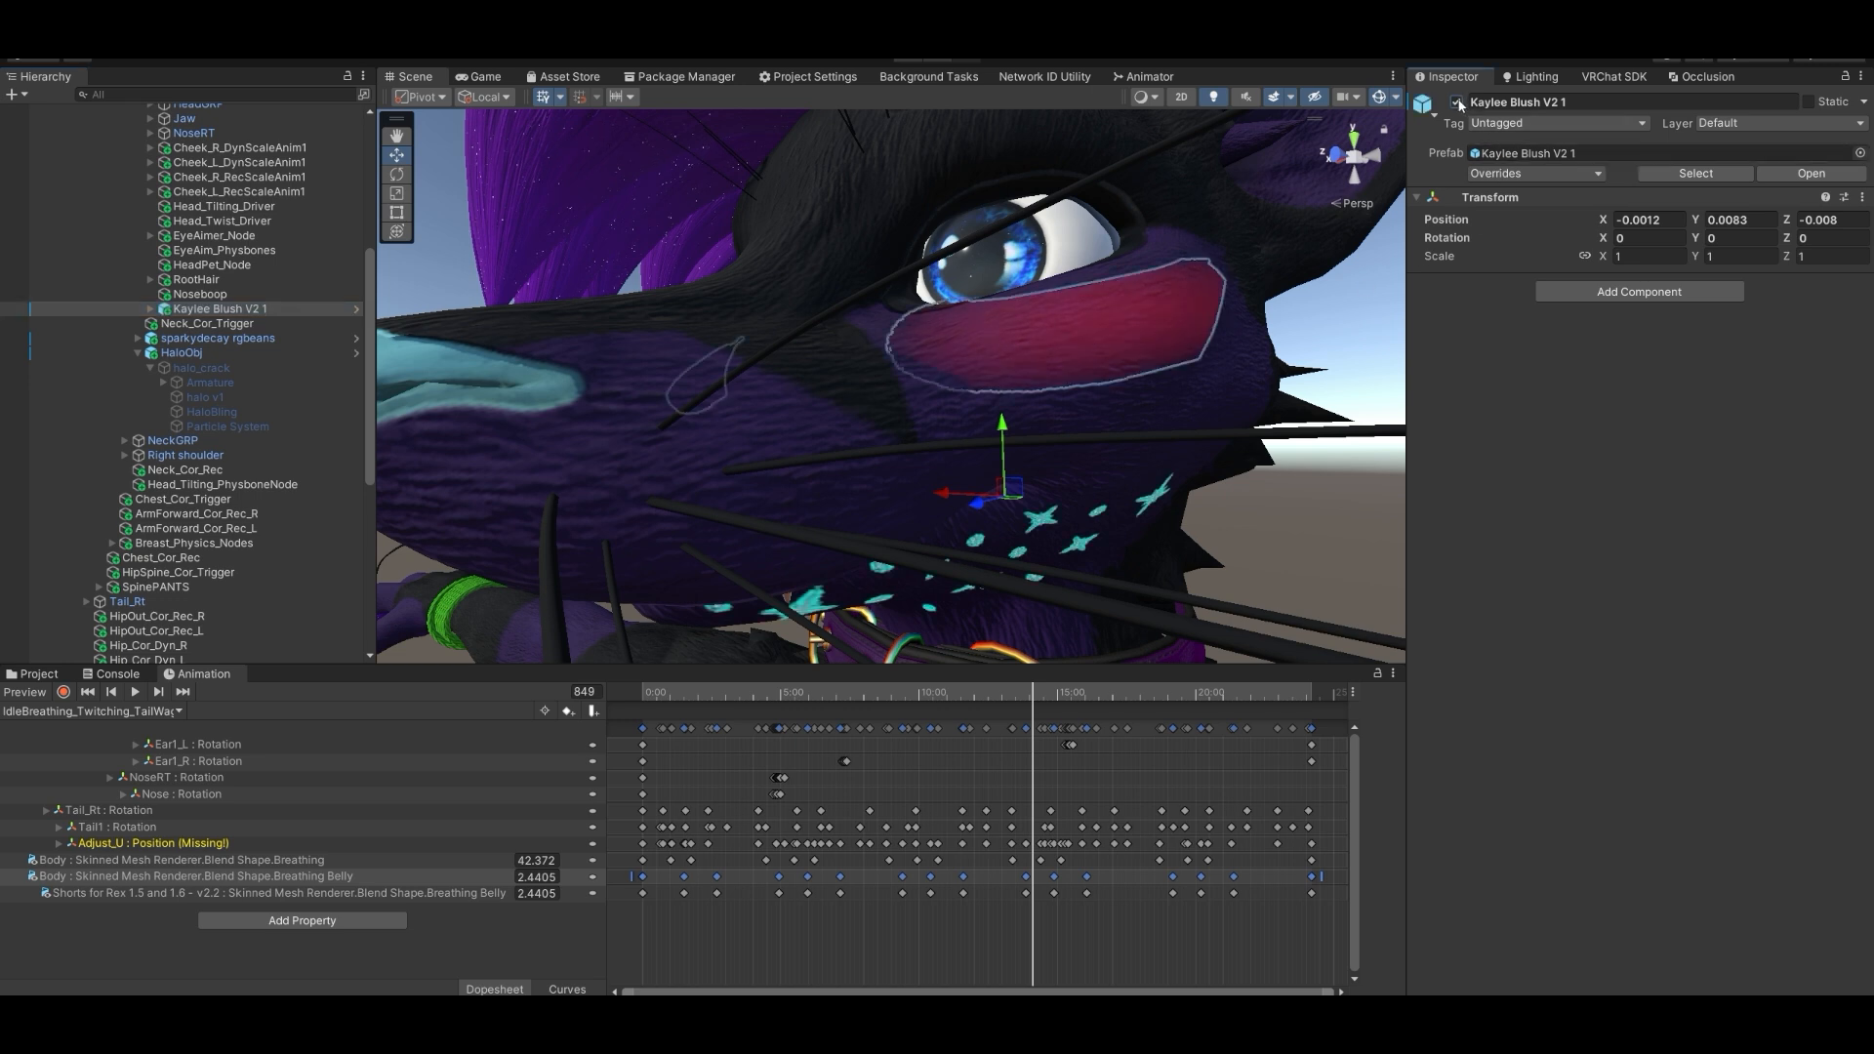
- Disable the Kaylee Blush V2 1 object and select the RexouiumRig1.7_Digi_HD avatar root
click(1458, 102)
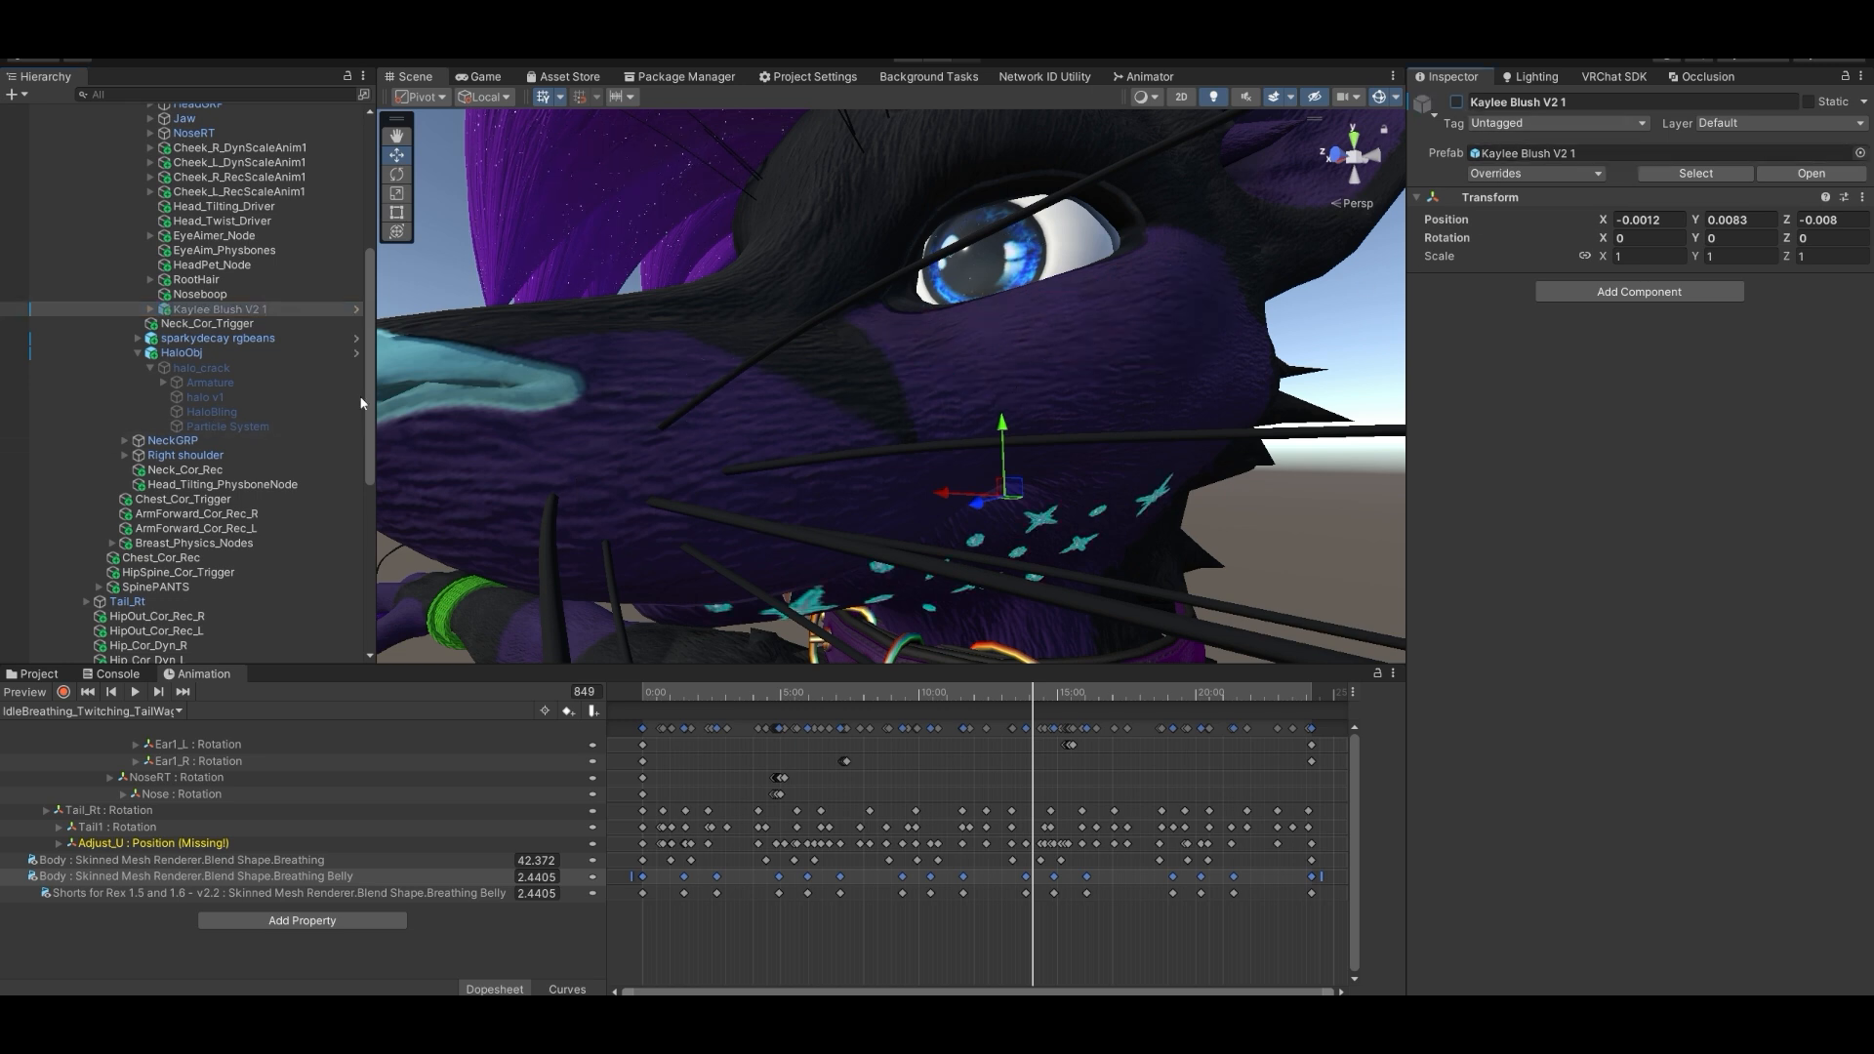
scroll(318, 240, up, 6)
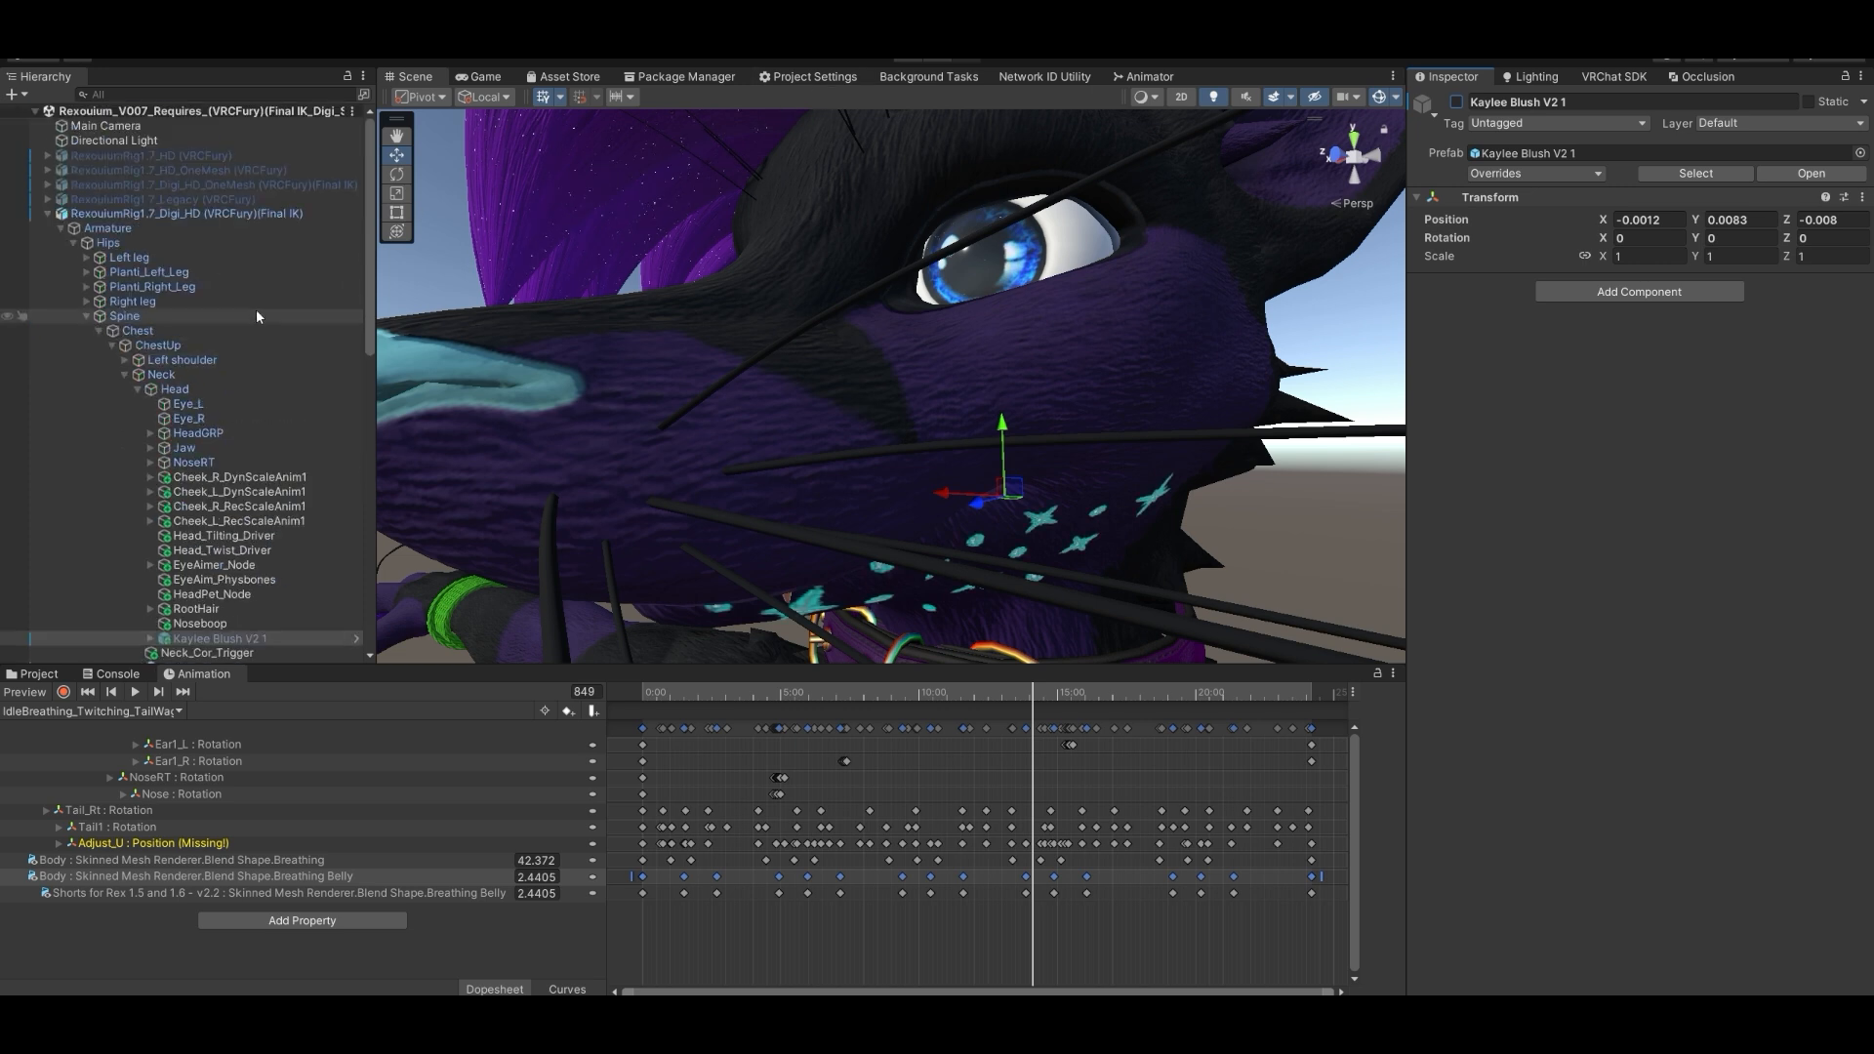
click(140, 213)
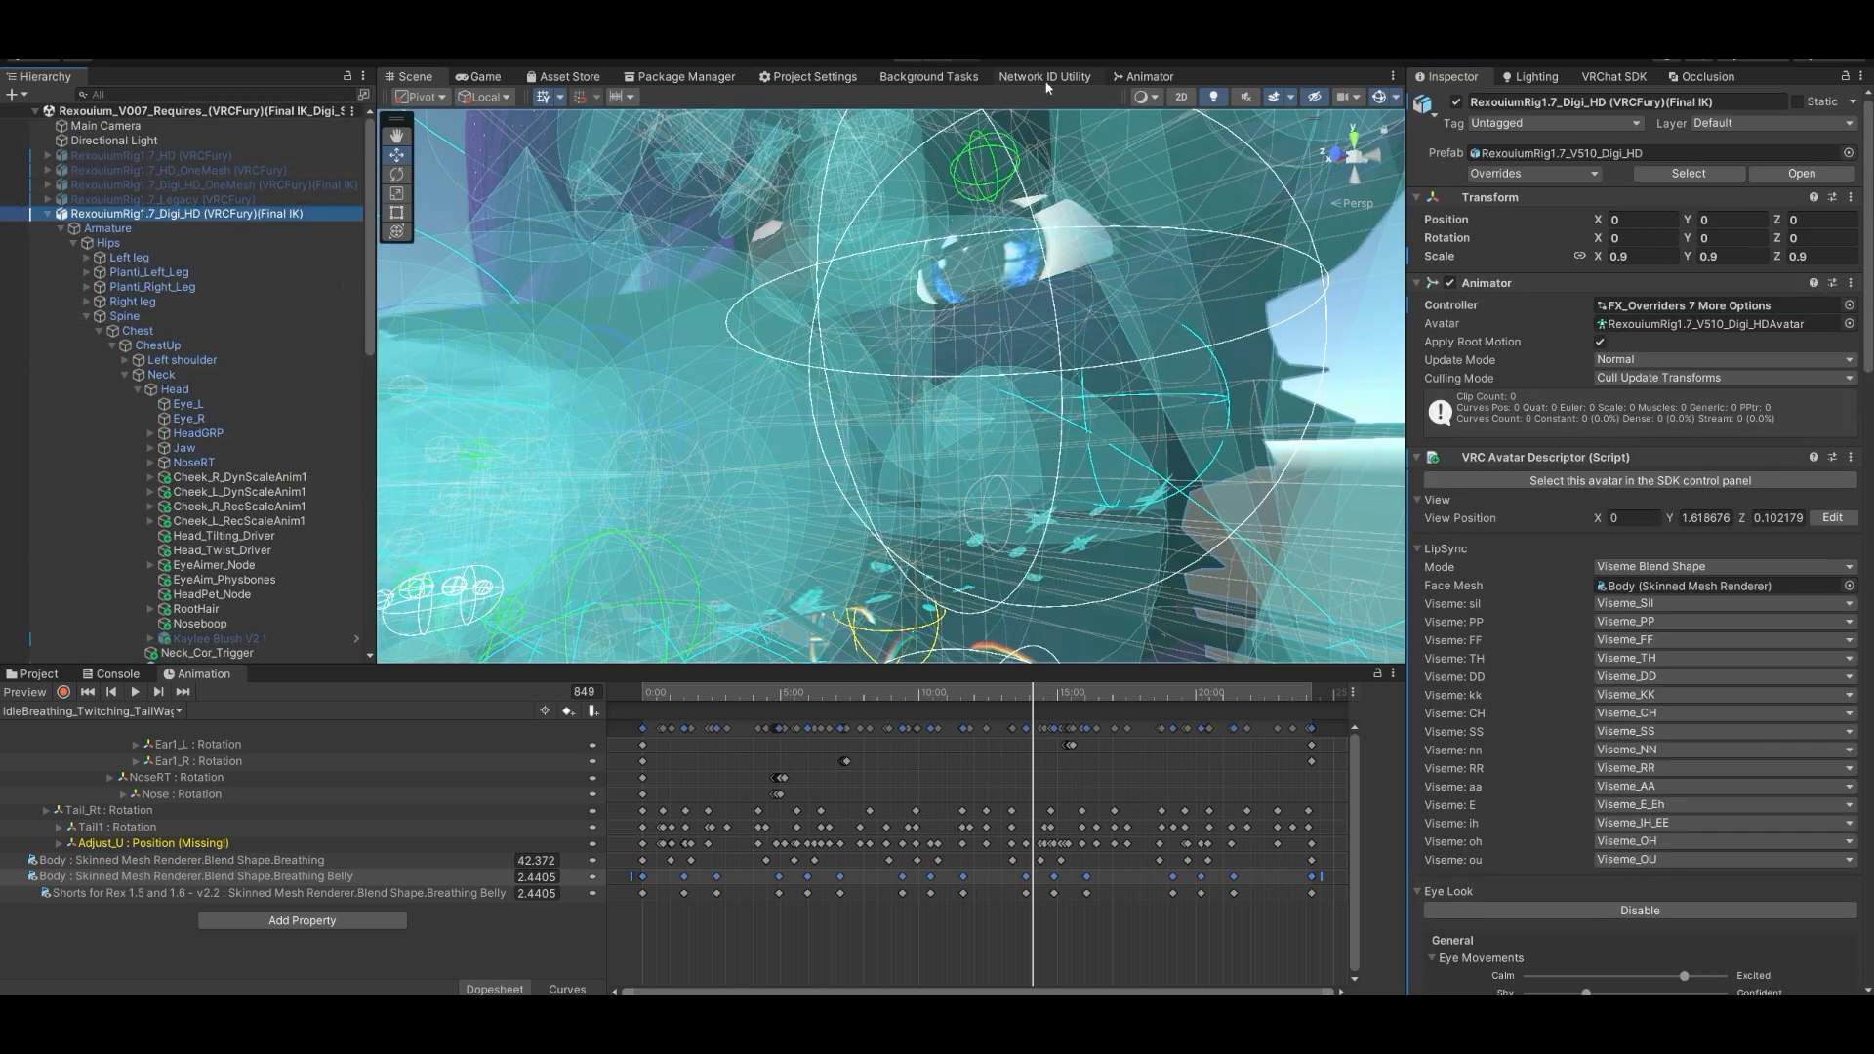
- Inspect the motions of the Fist Blend Tree on the Animator's GestureBlends_Right layer
click(1144, 76)
scroll(508, 390, up, 3)
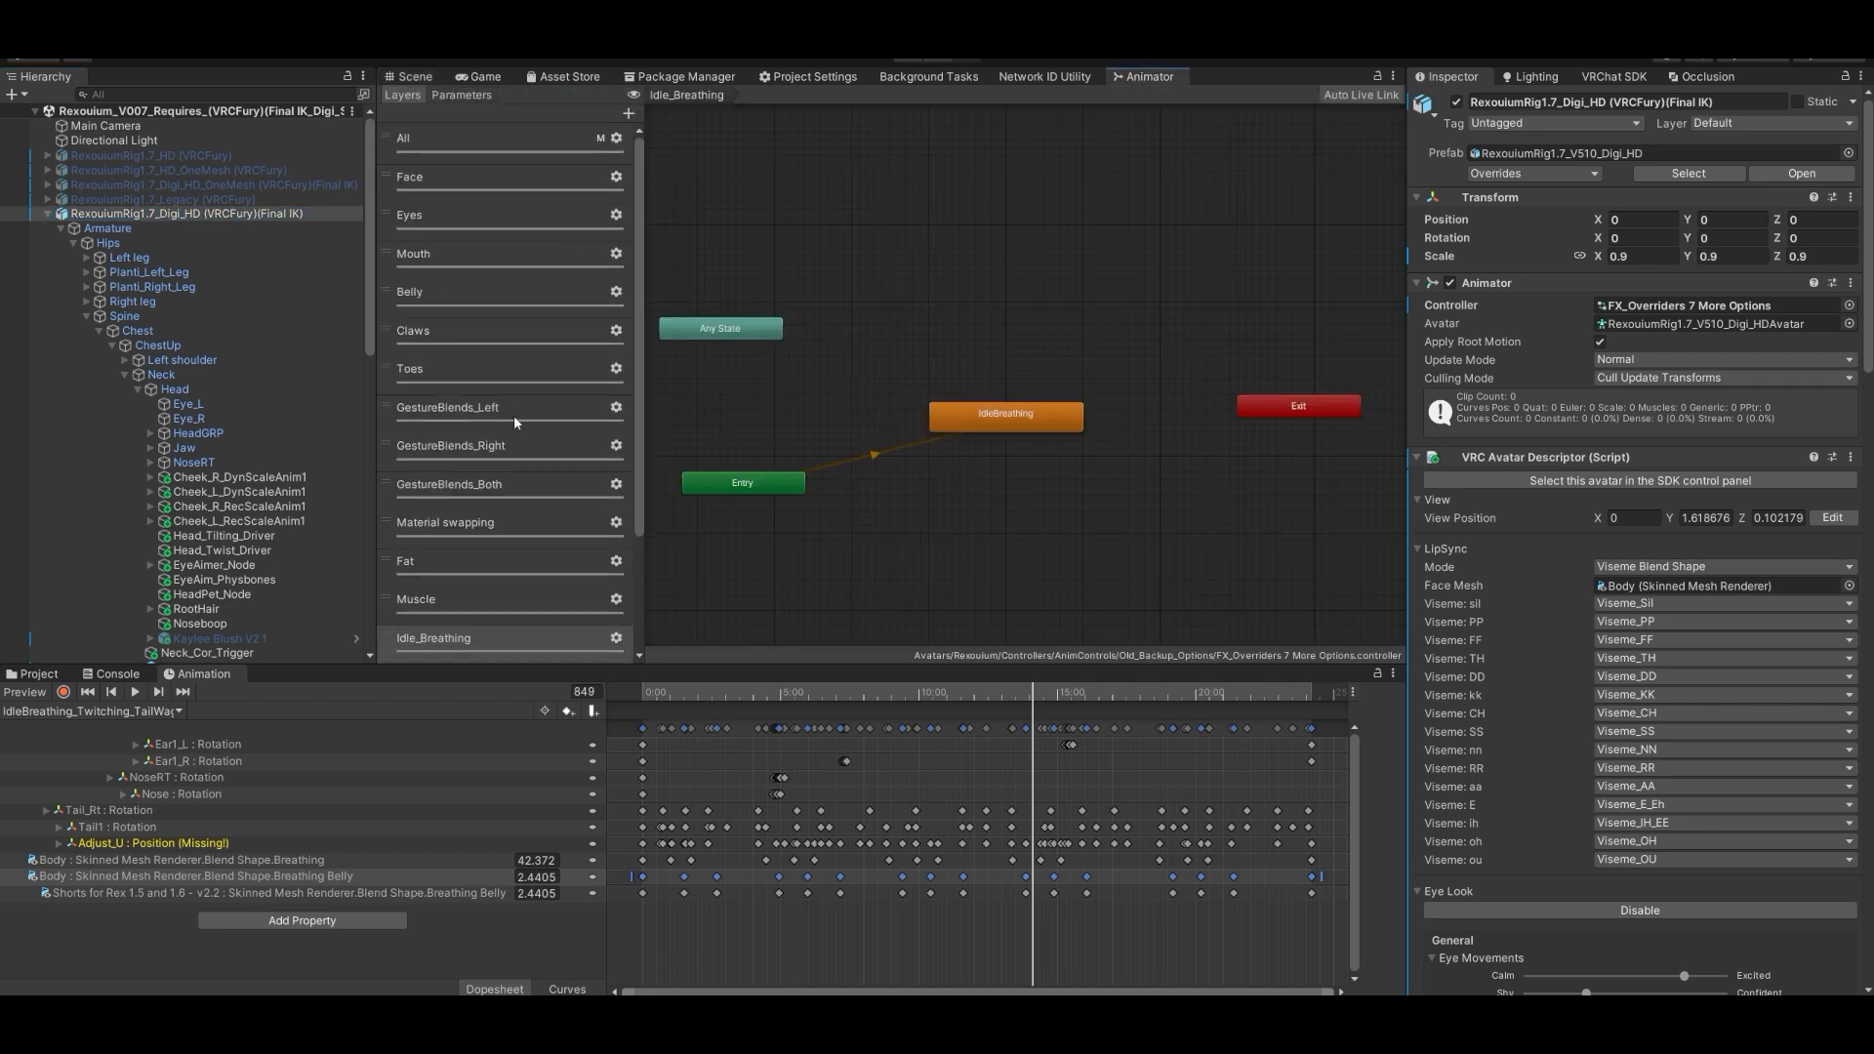
click(514, 447)
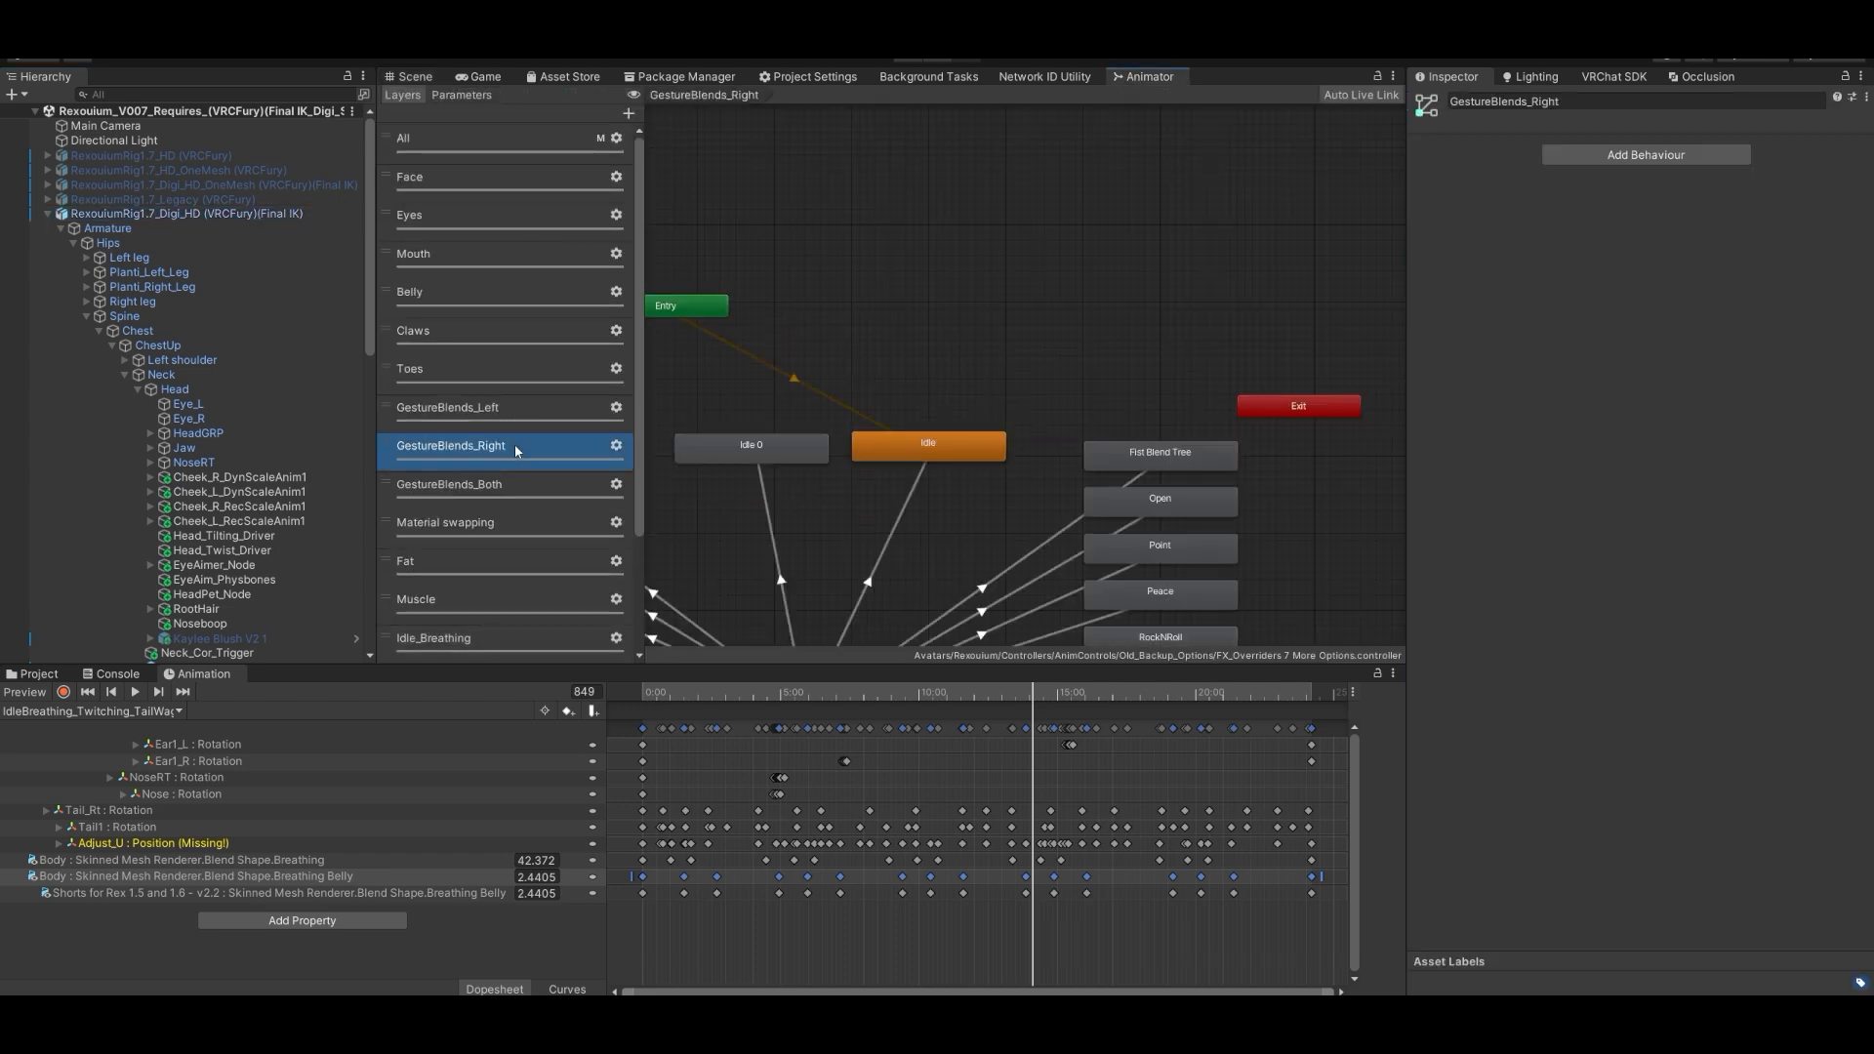
click(1158, 461)
click(1635, 148)
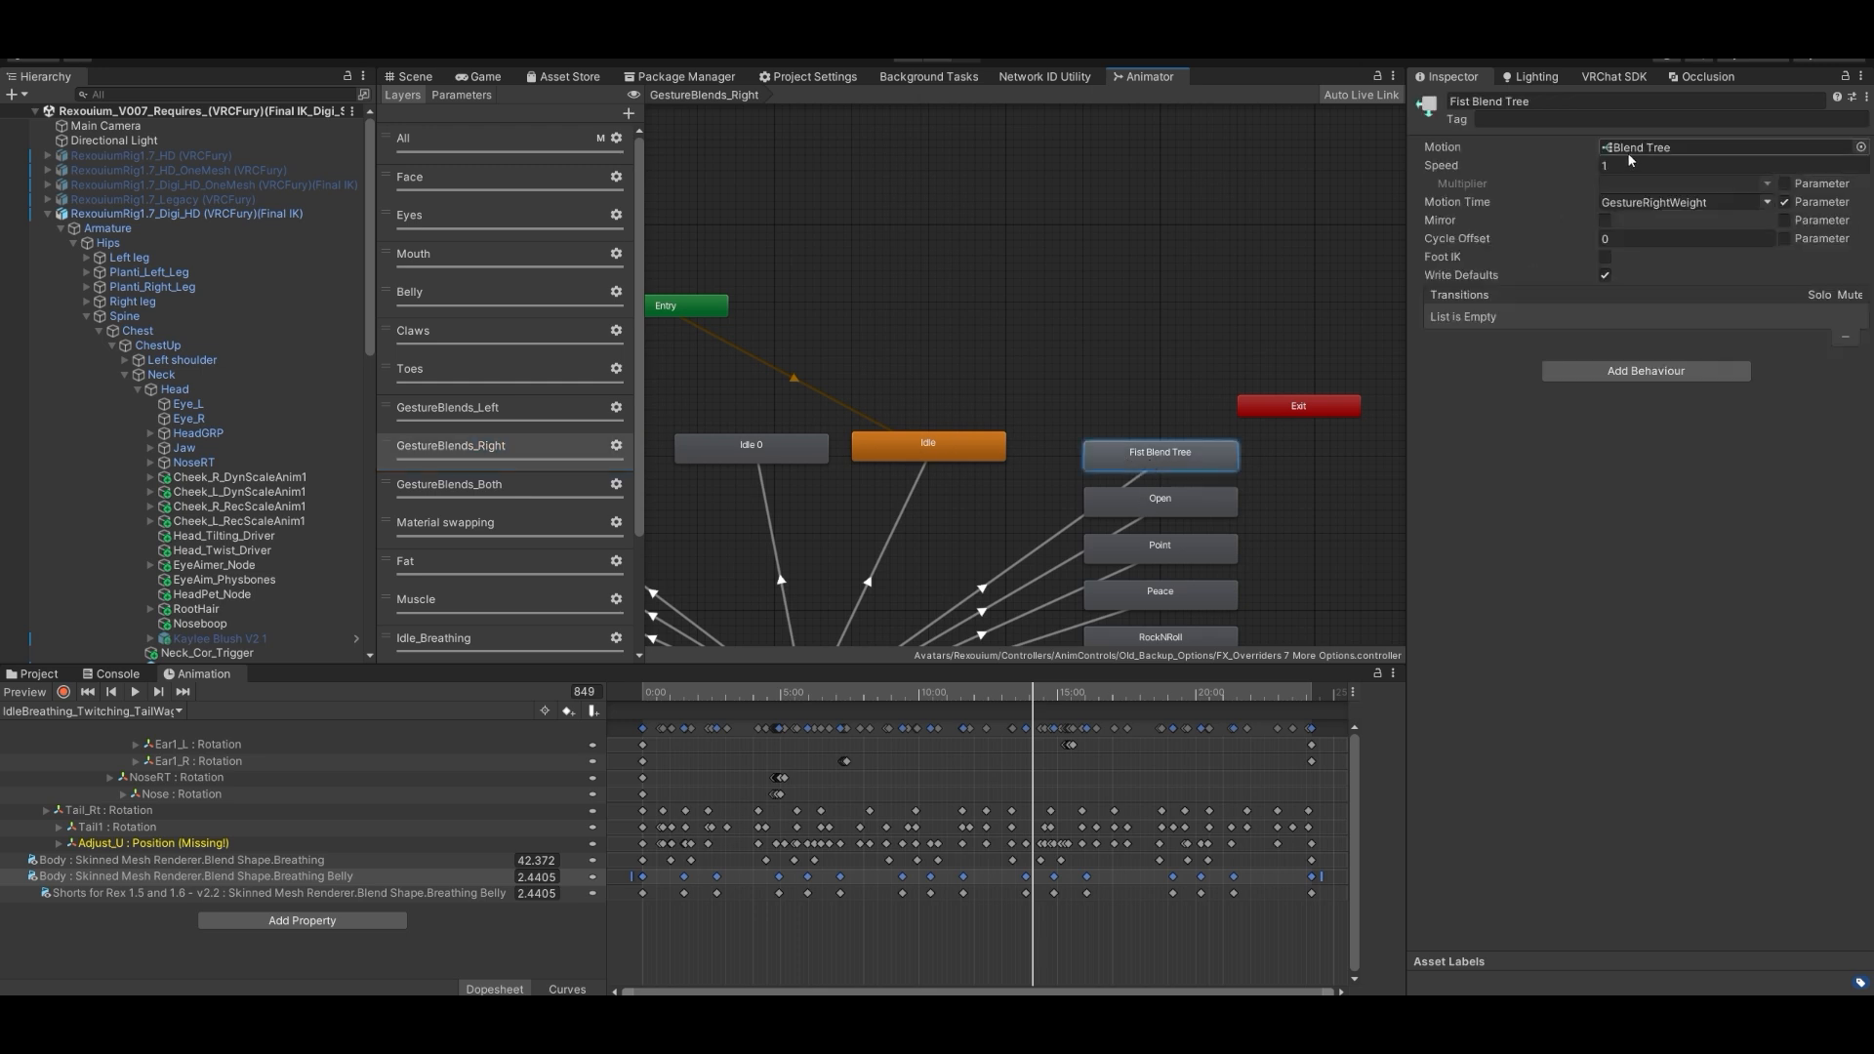
double_click(1635, 148)
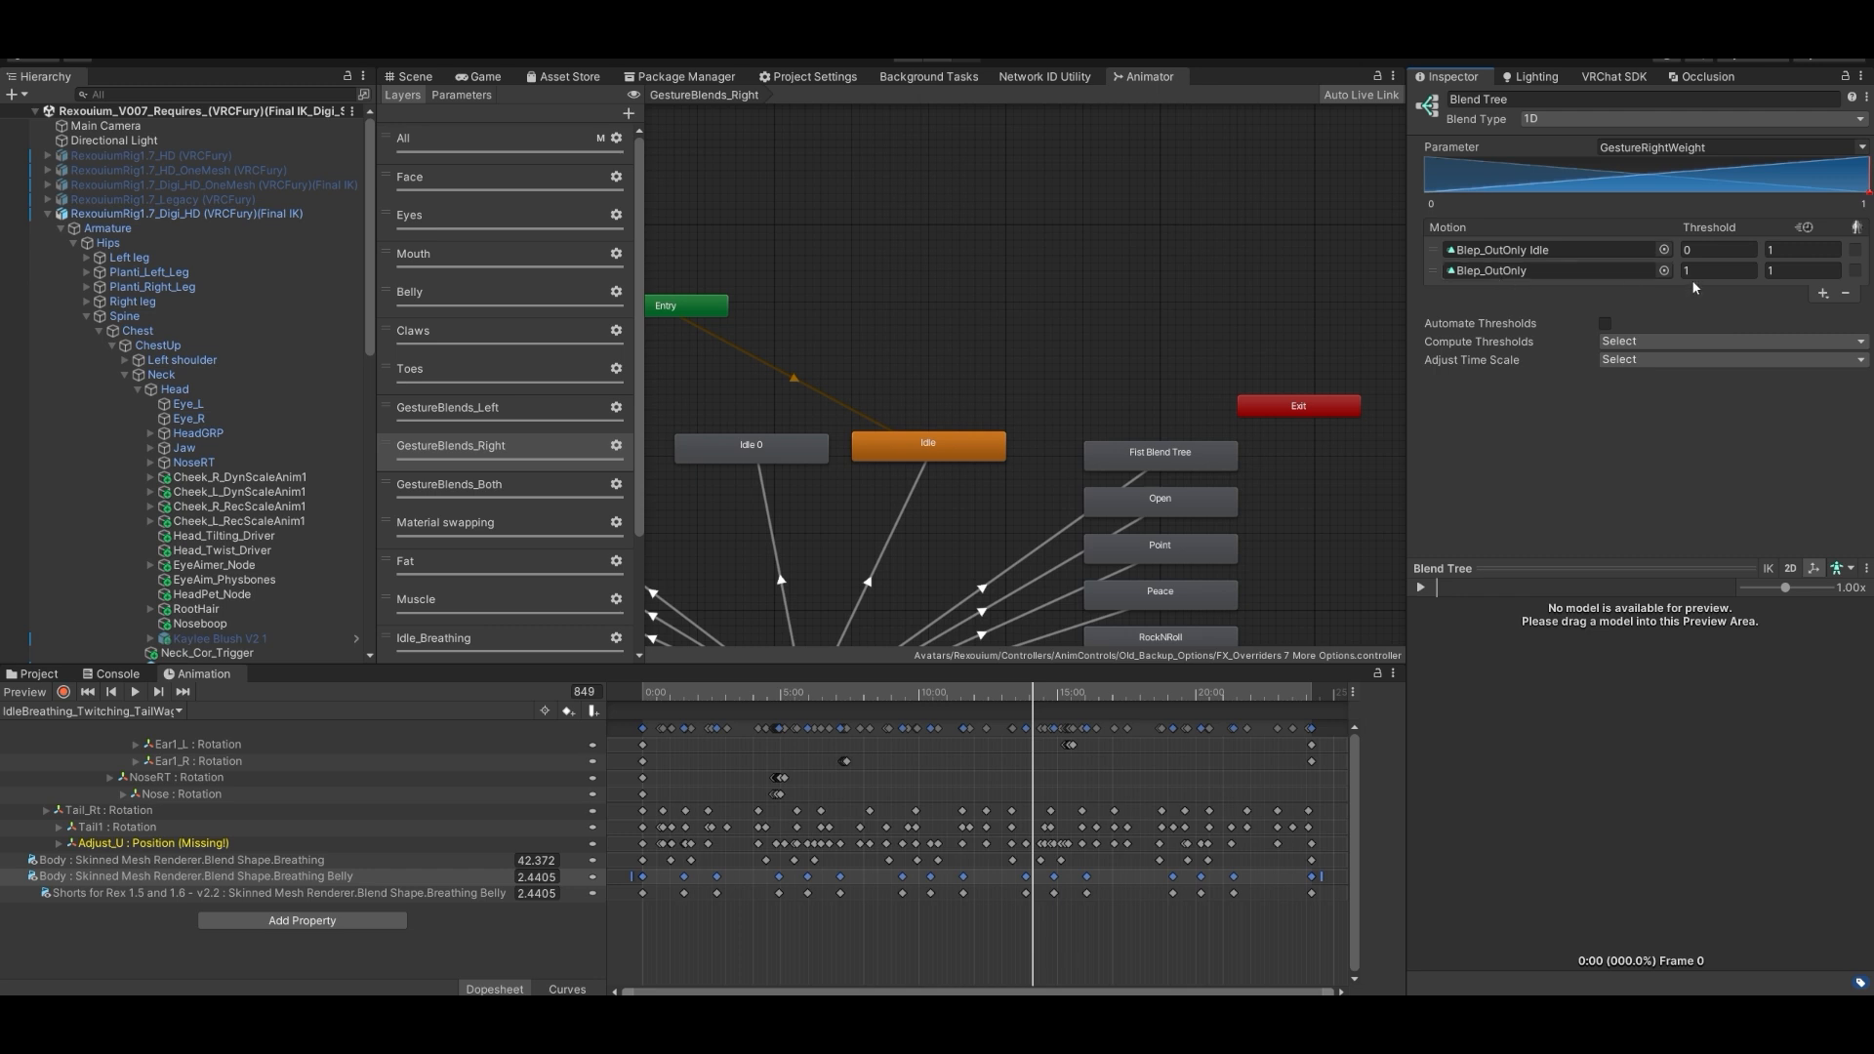
- Open the Blep_OutOnly animation clip and examine its active-state property for Kaylee Blush V2 1
click(32, 674)
click(570, 763)
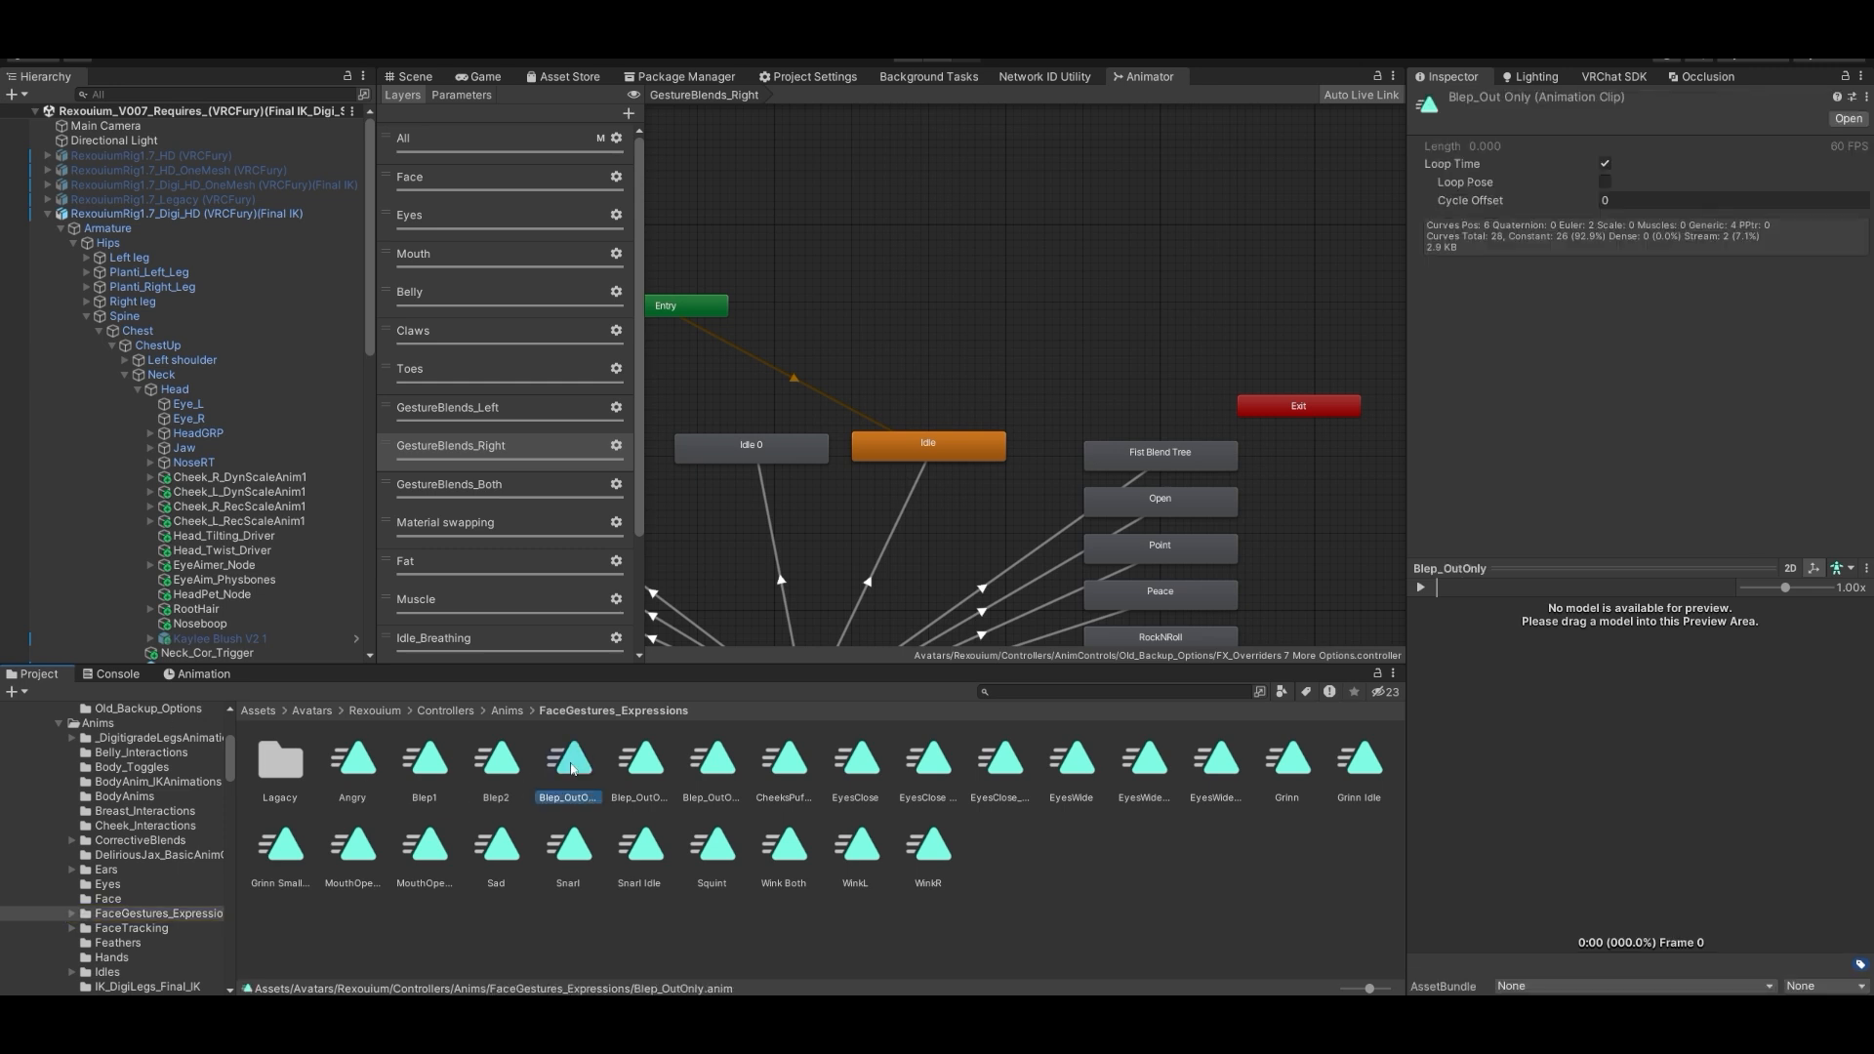
double_click(572, 766)
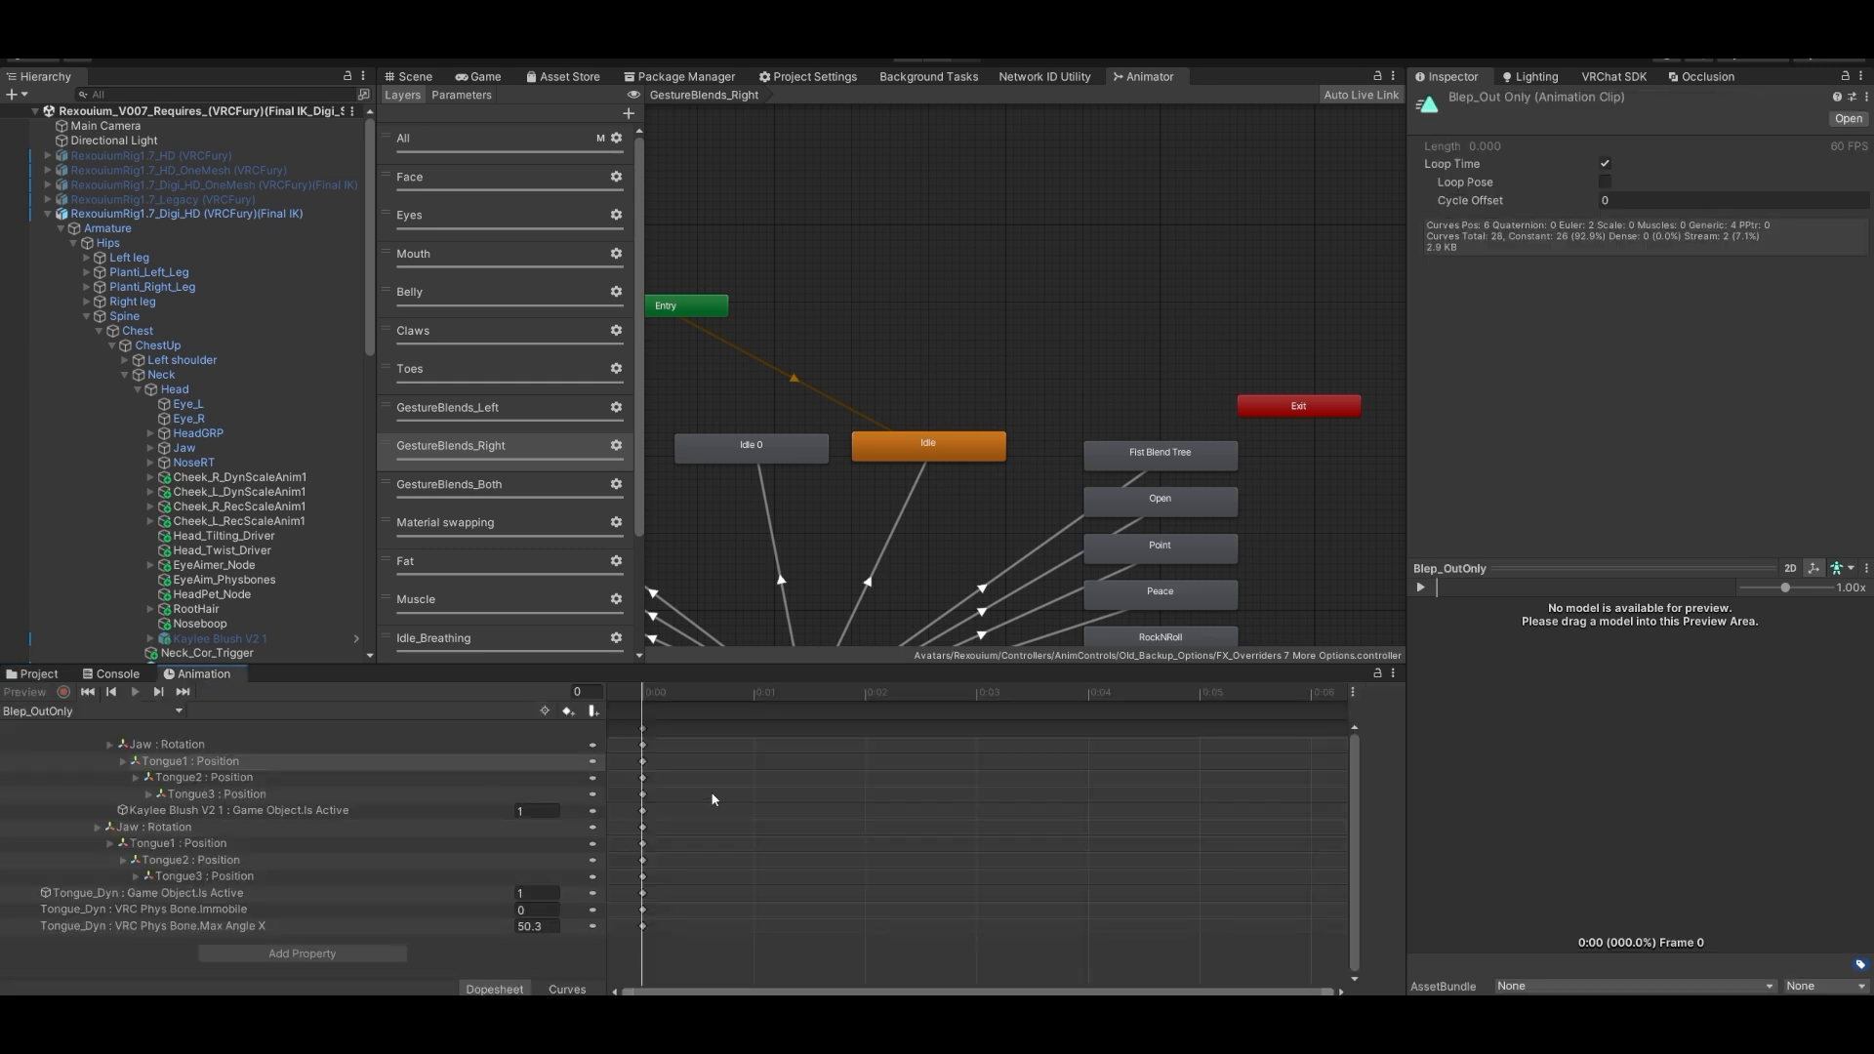
click(419, 891)
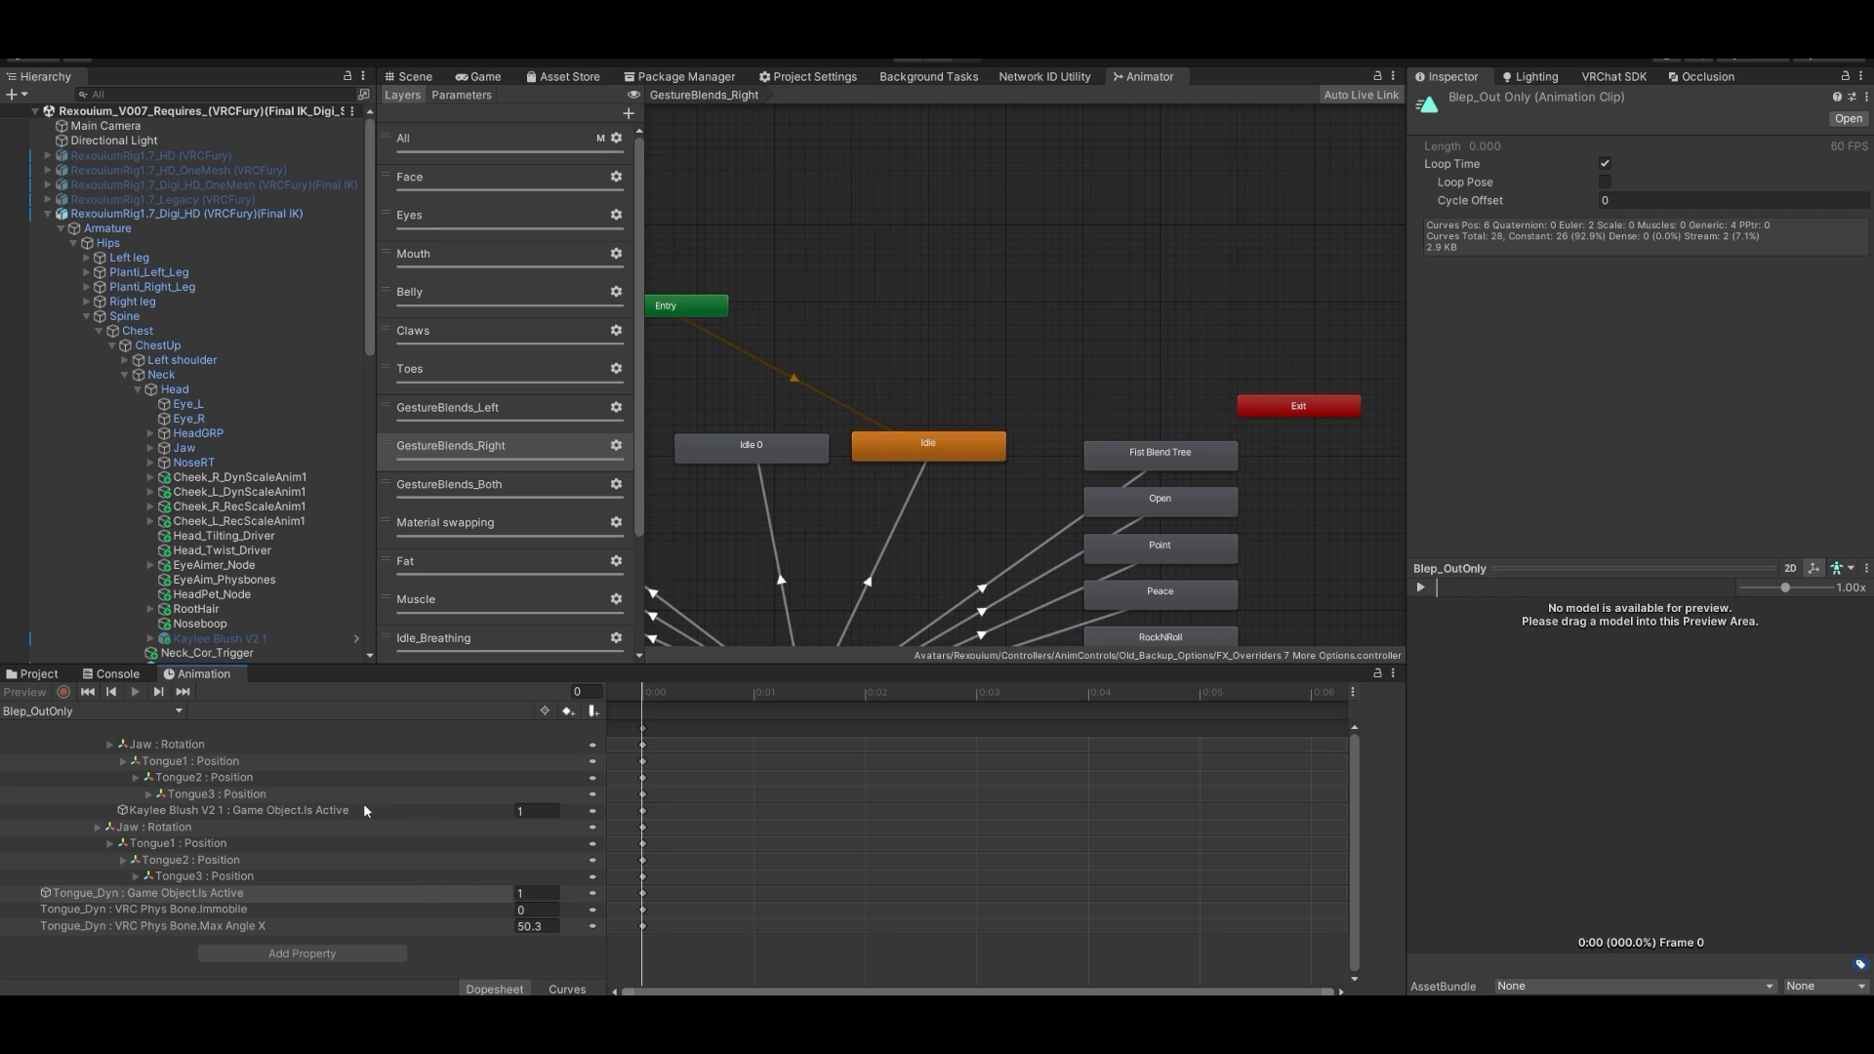
click(205, 810)
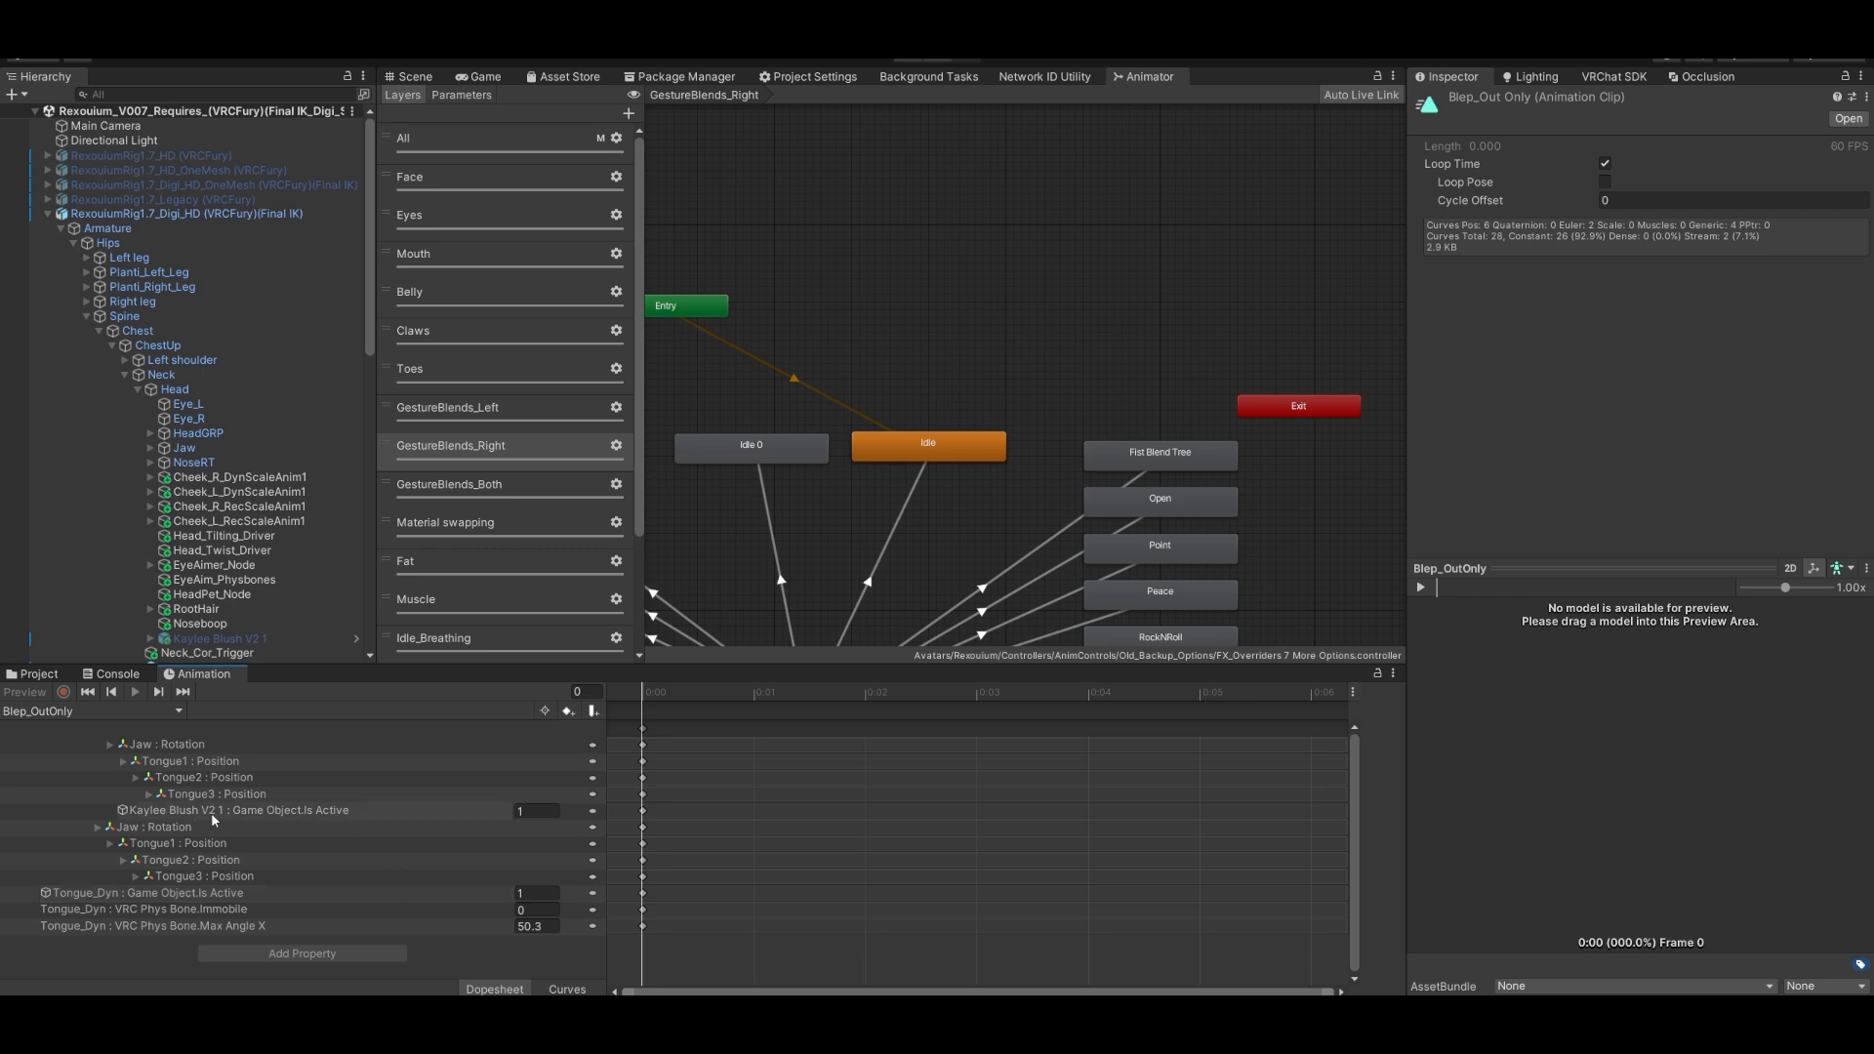
click(522, 810)
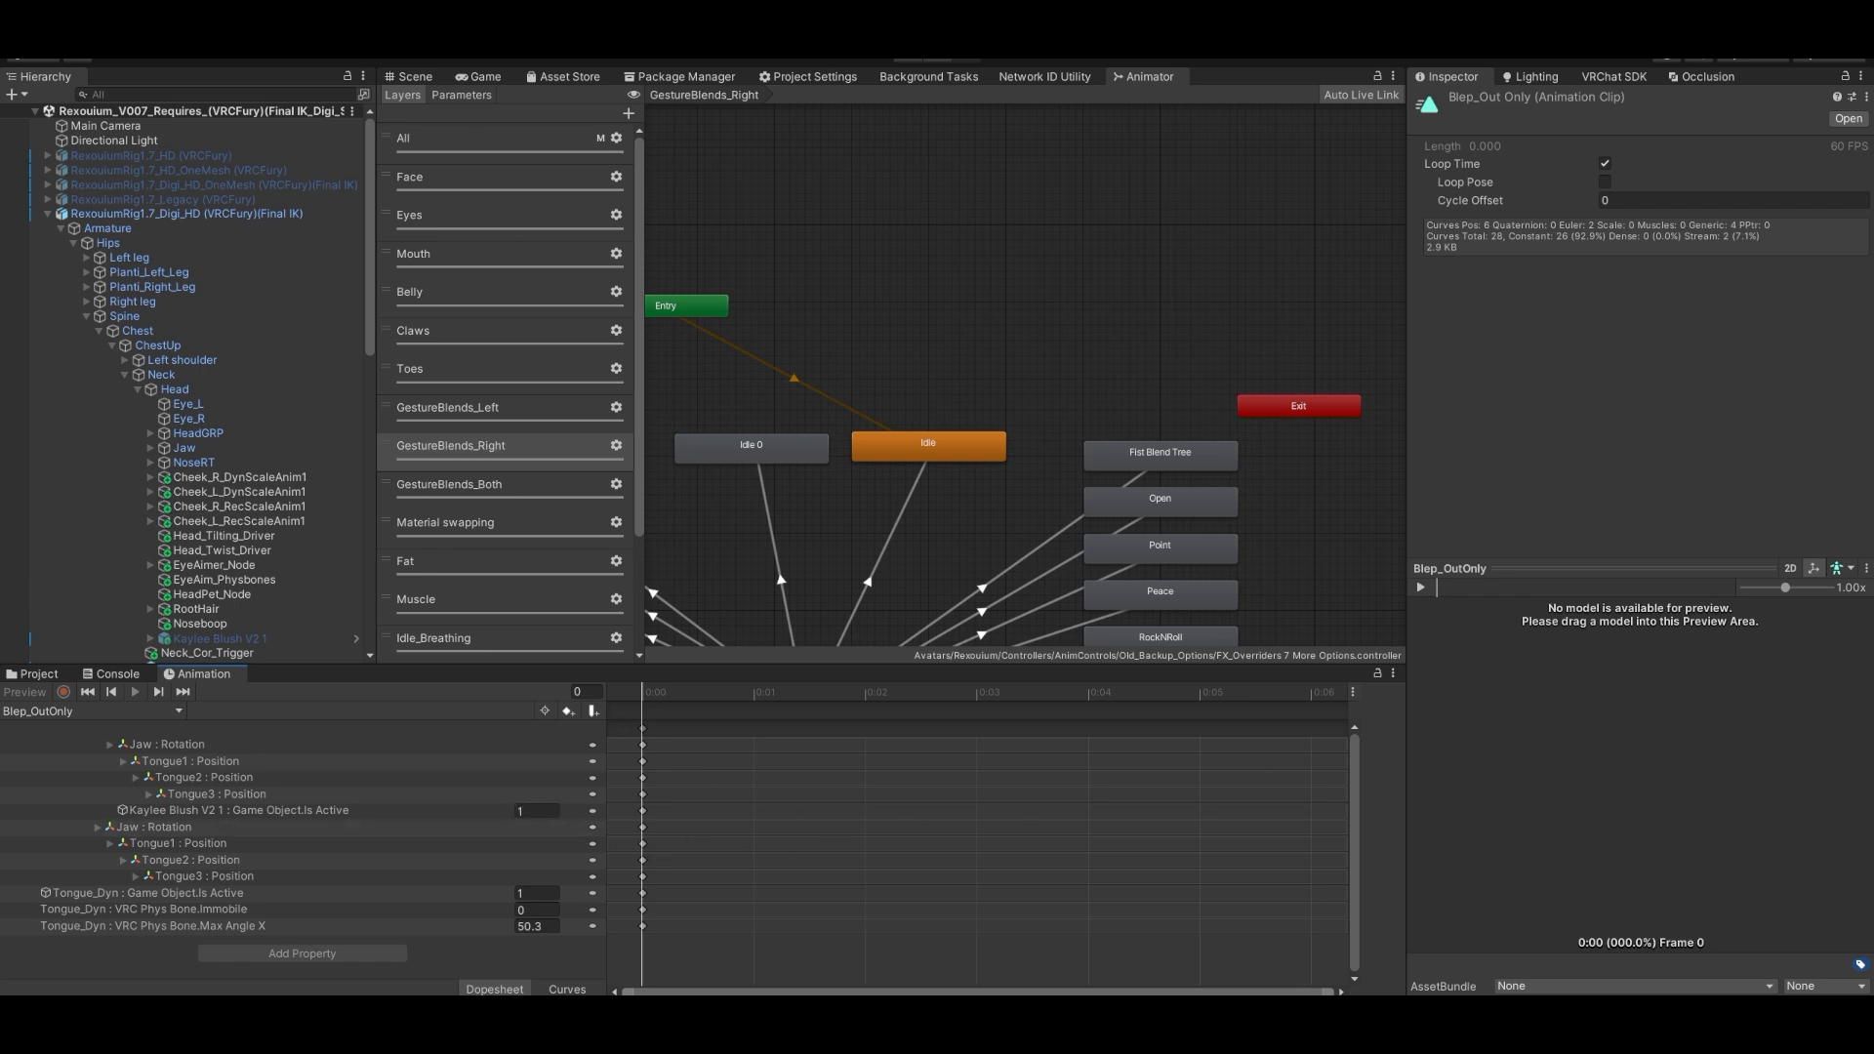
- View the avatar's head in the scene, select the avatar root and look through its list of animation clips
click(402, 79)
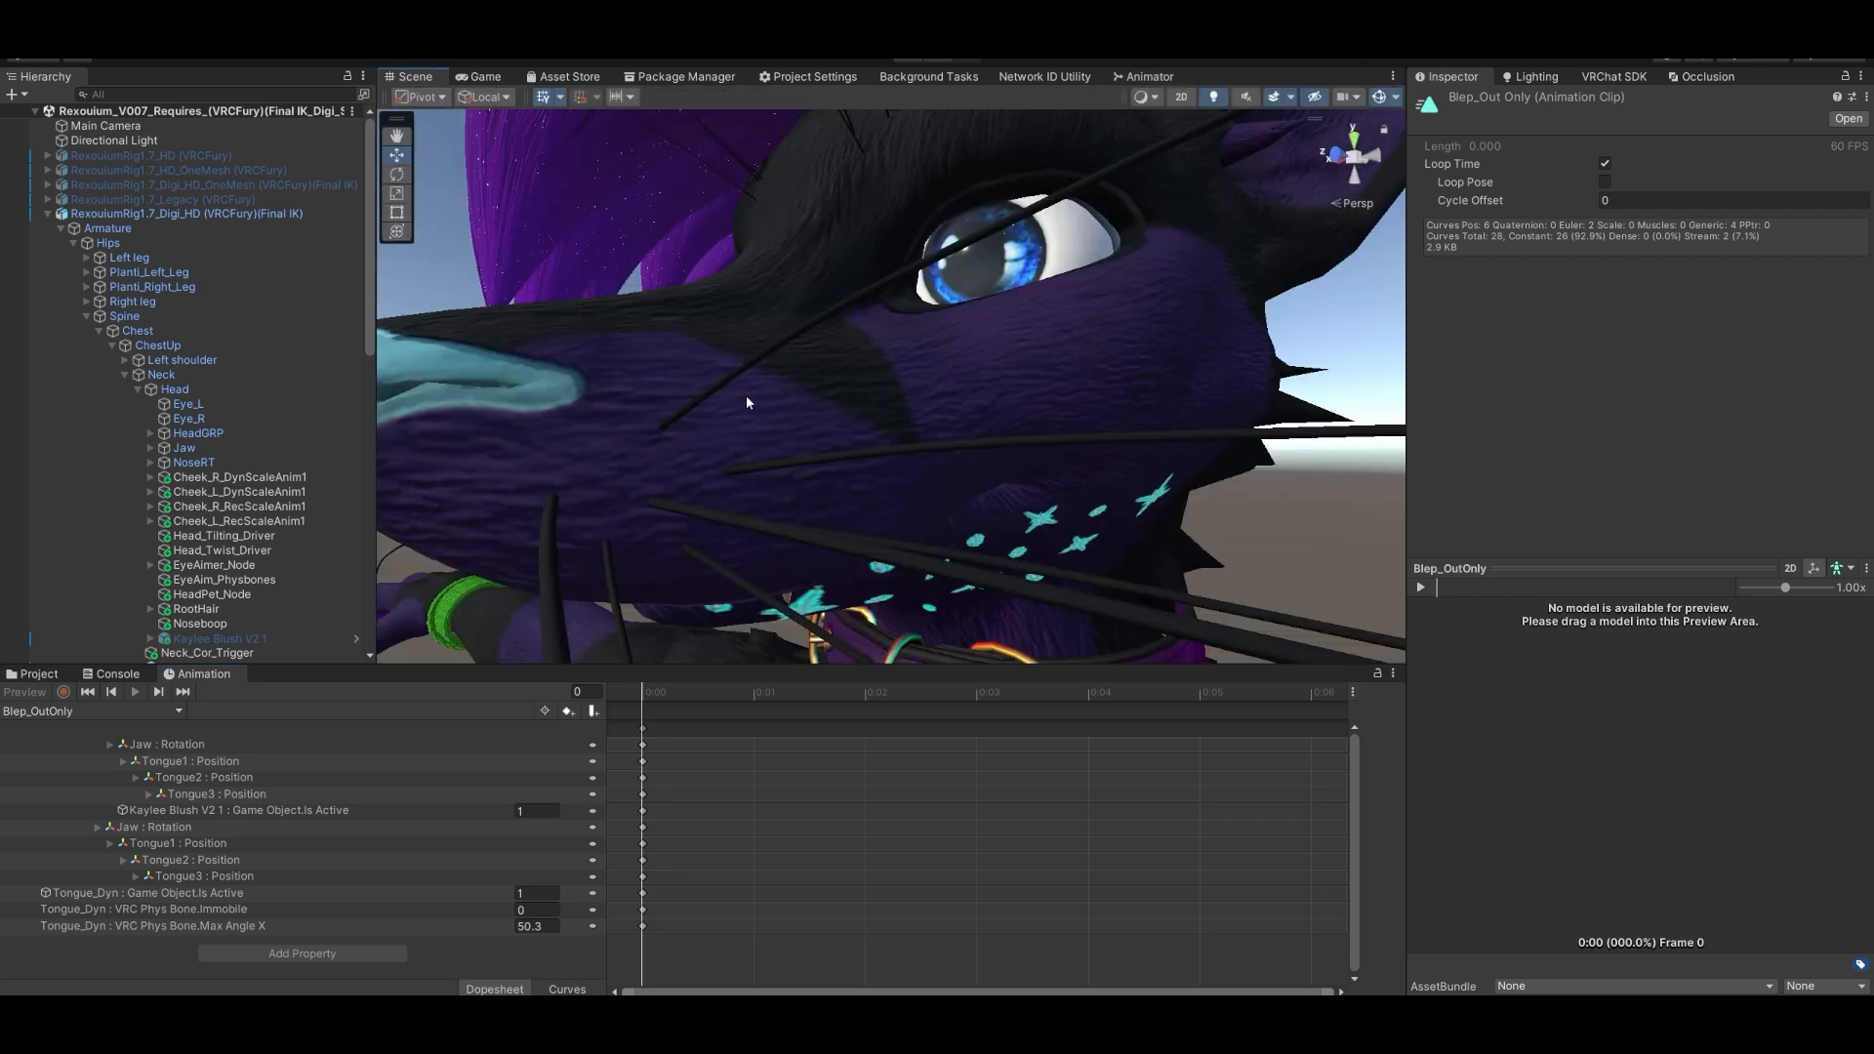
scroll(748, 405, down, 5)
scroll(747, 405, up, 3)
scroll(747, 402, down, 2)
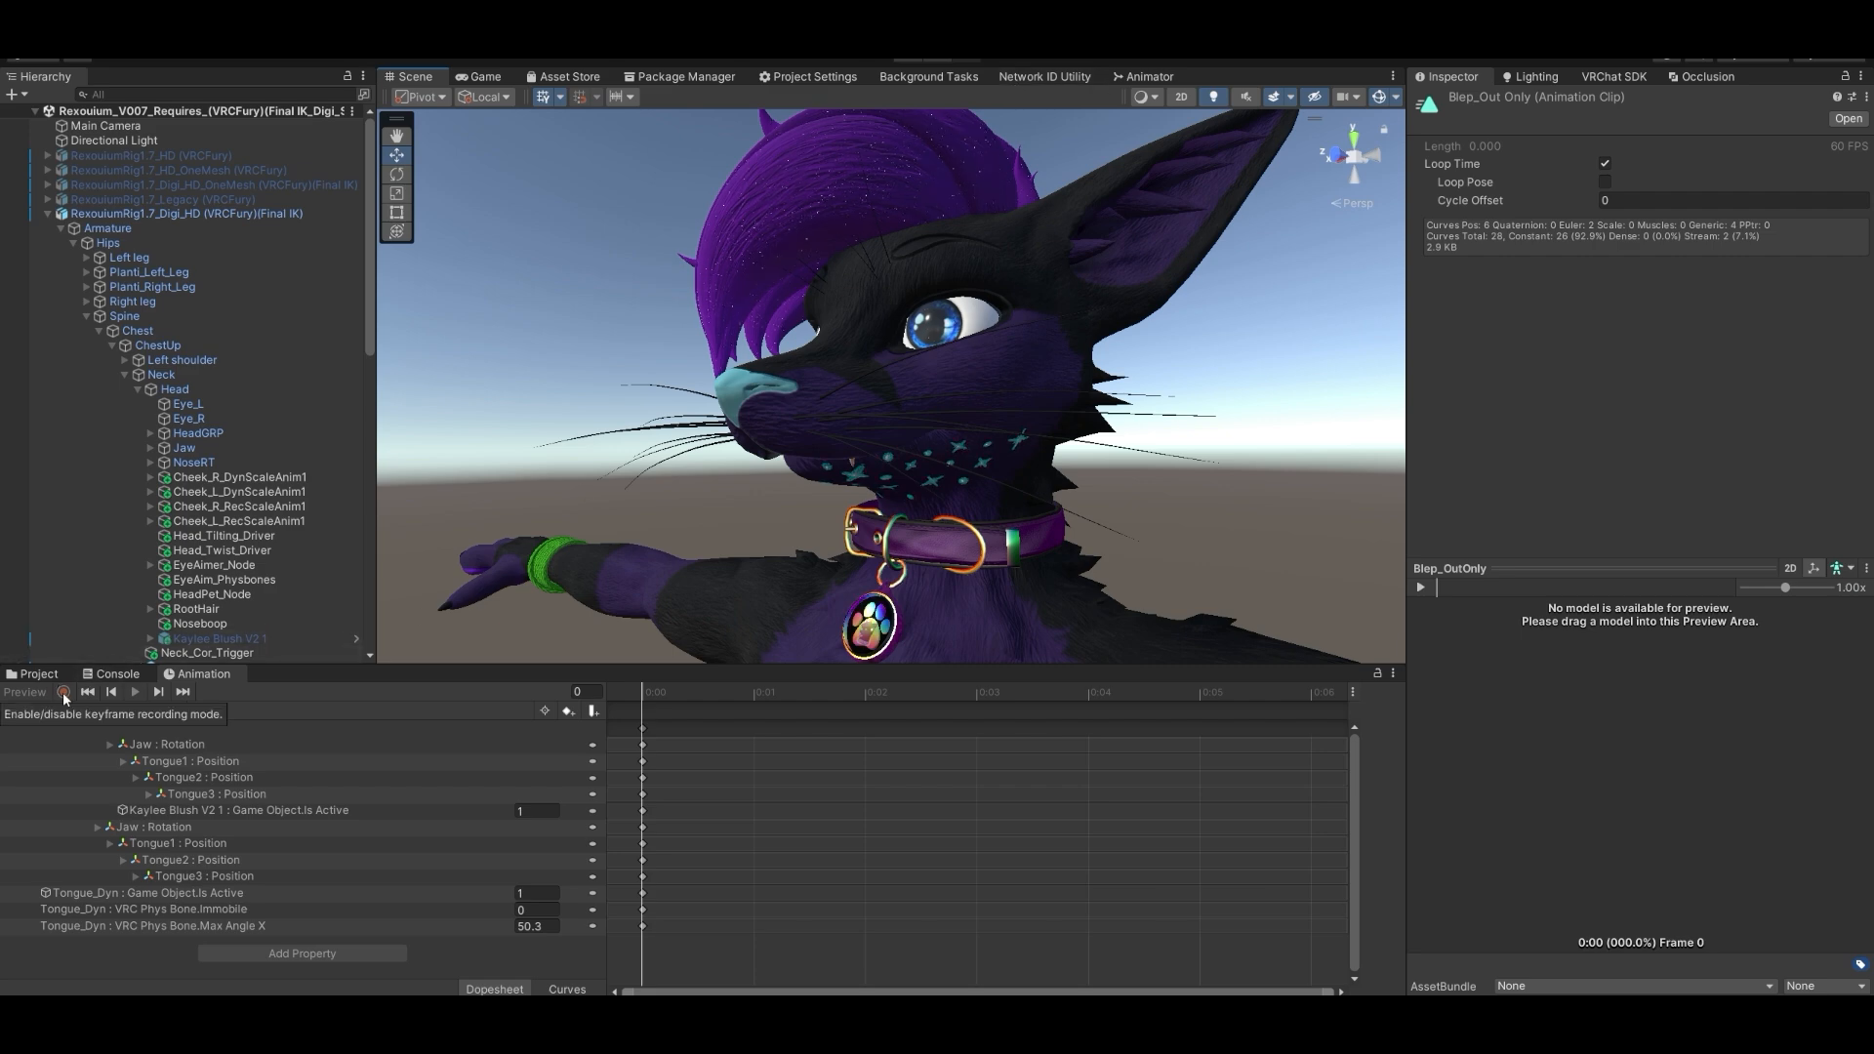
click(156, 213)
click(74, 711)
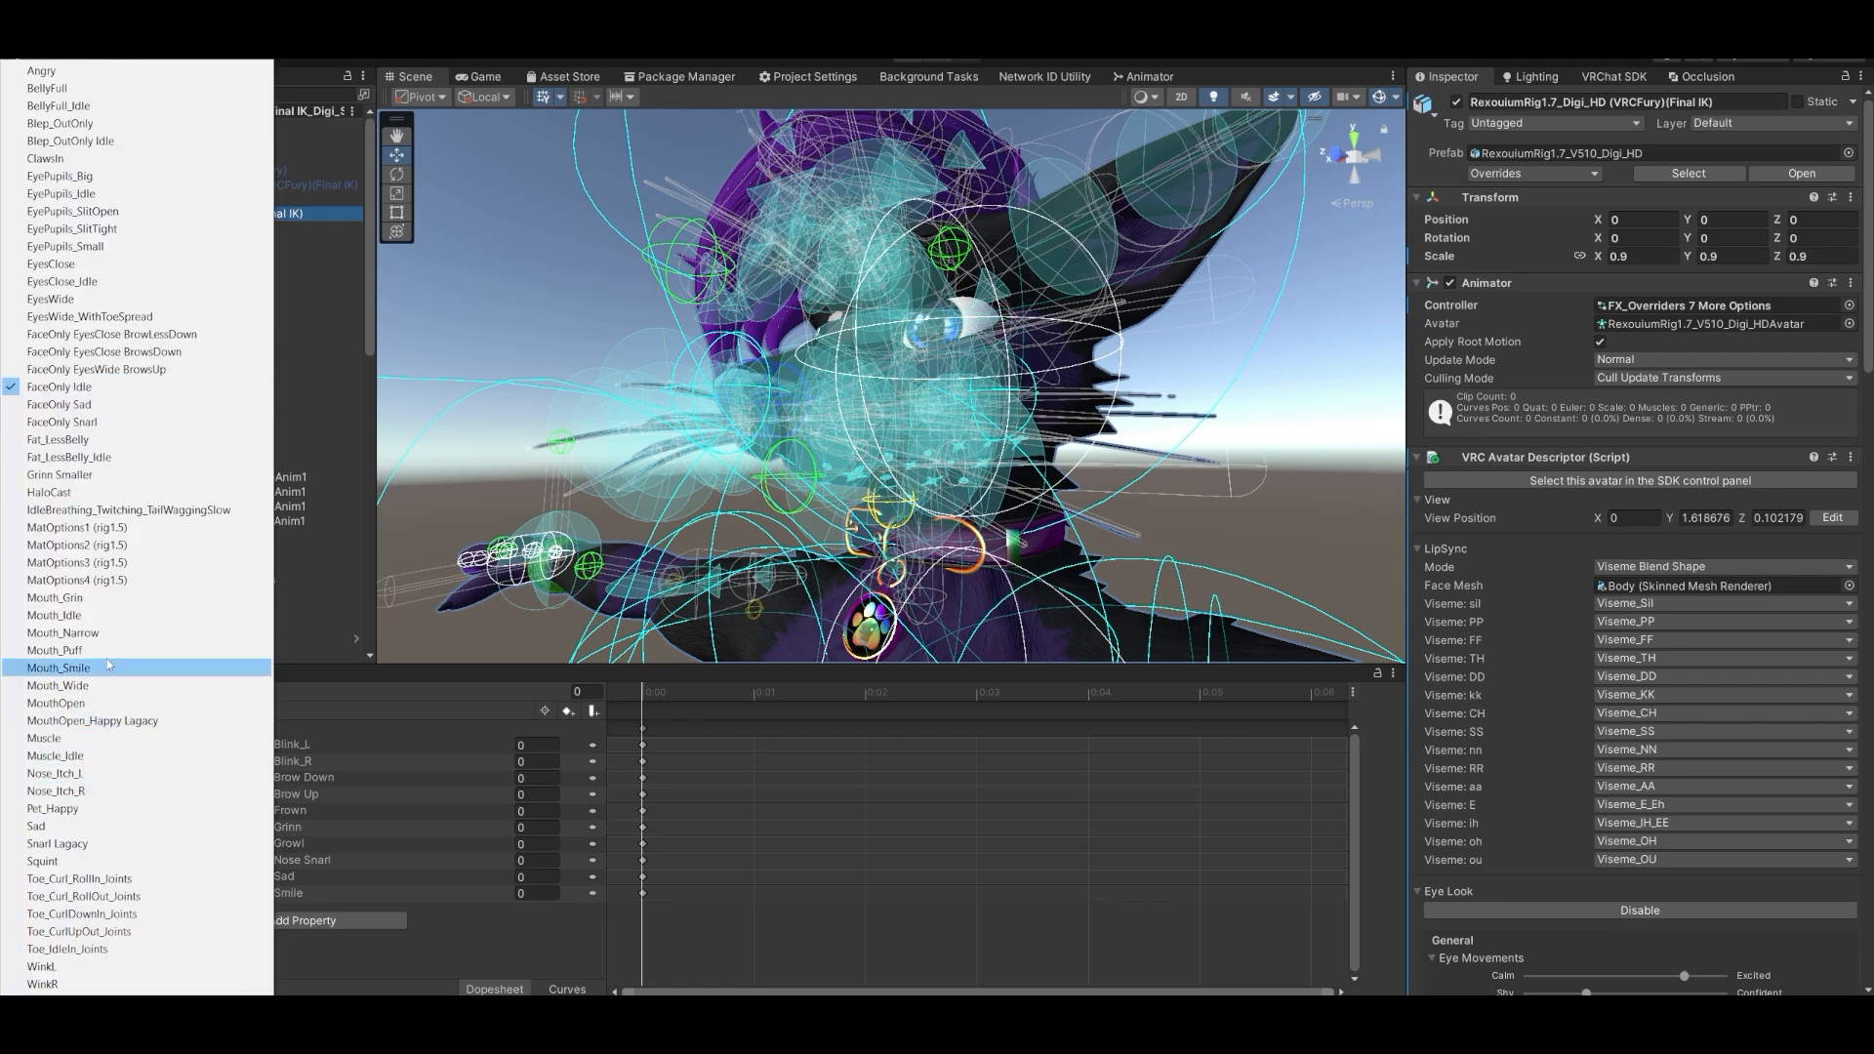
key(Escape)
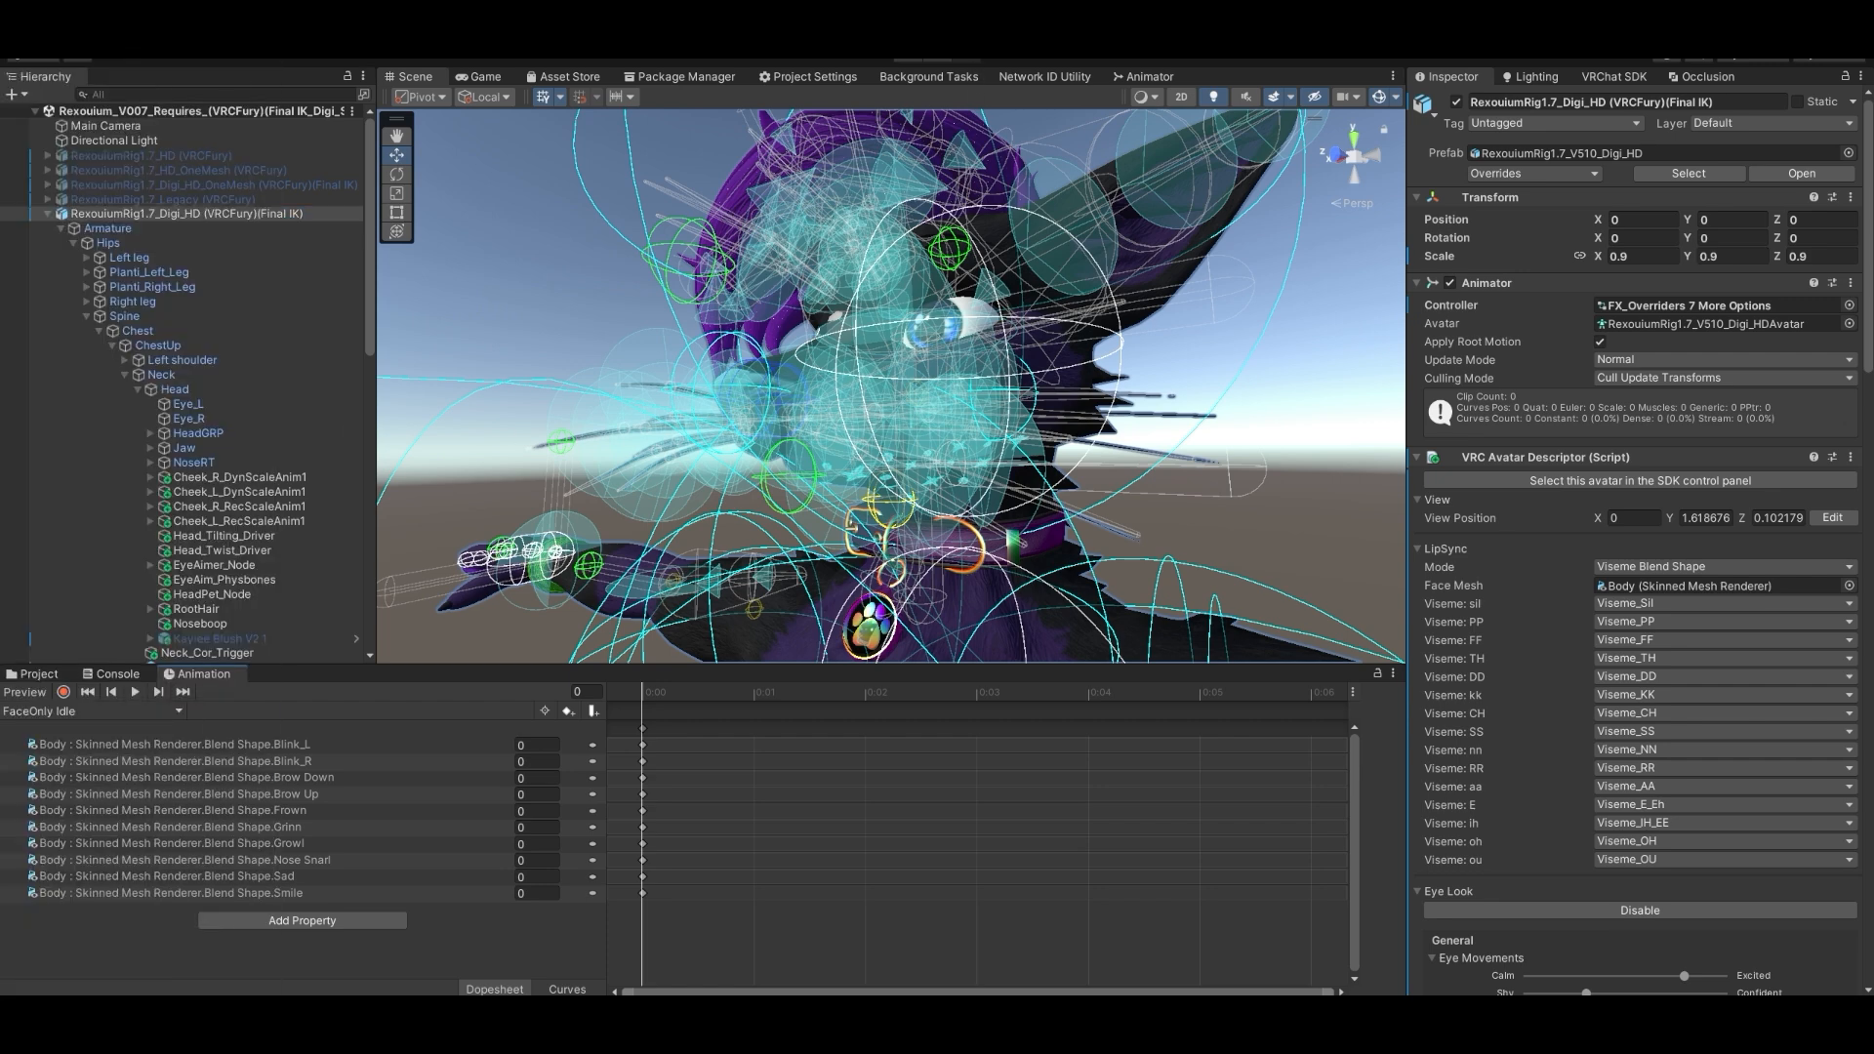
- Look at the Animator's All layer and the clips in the FaceGestures_Expressions folder
click(1144, 76)
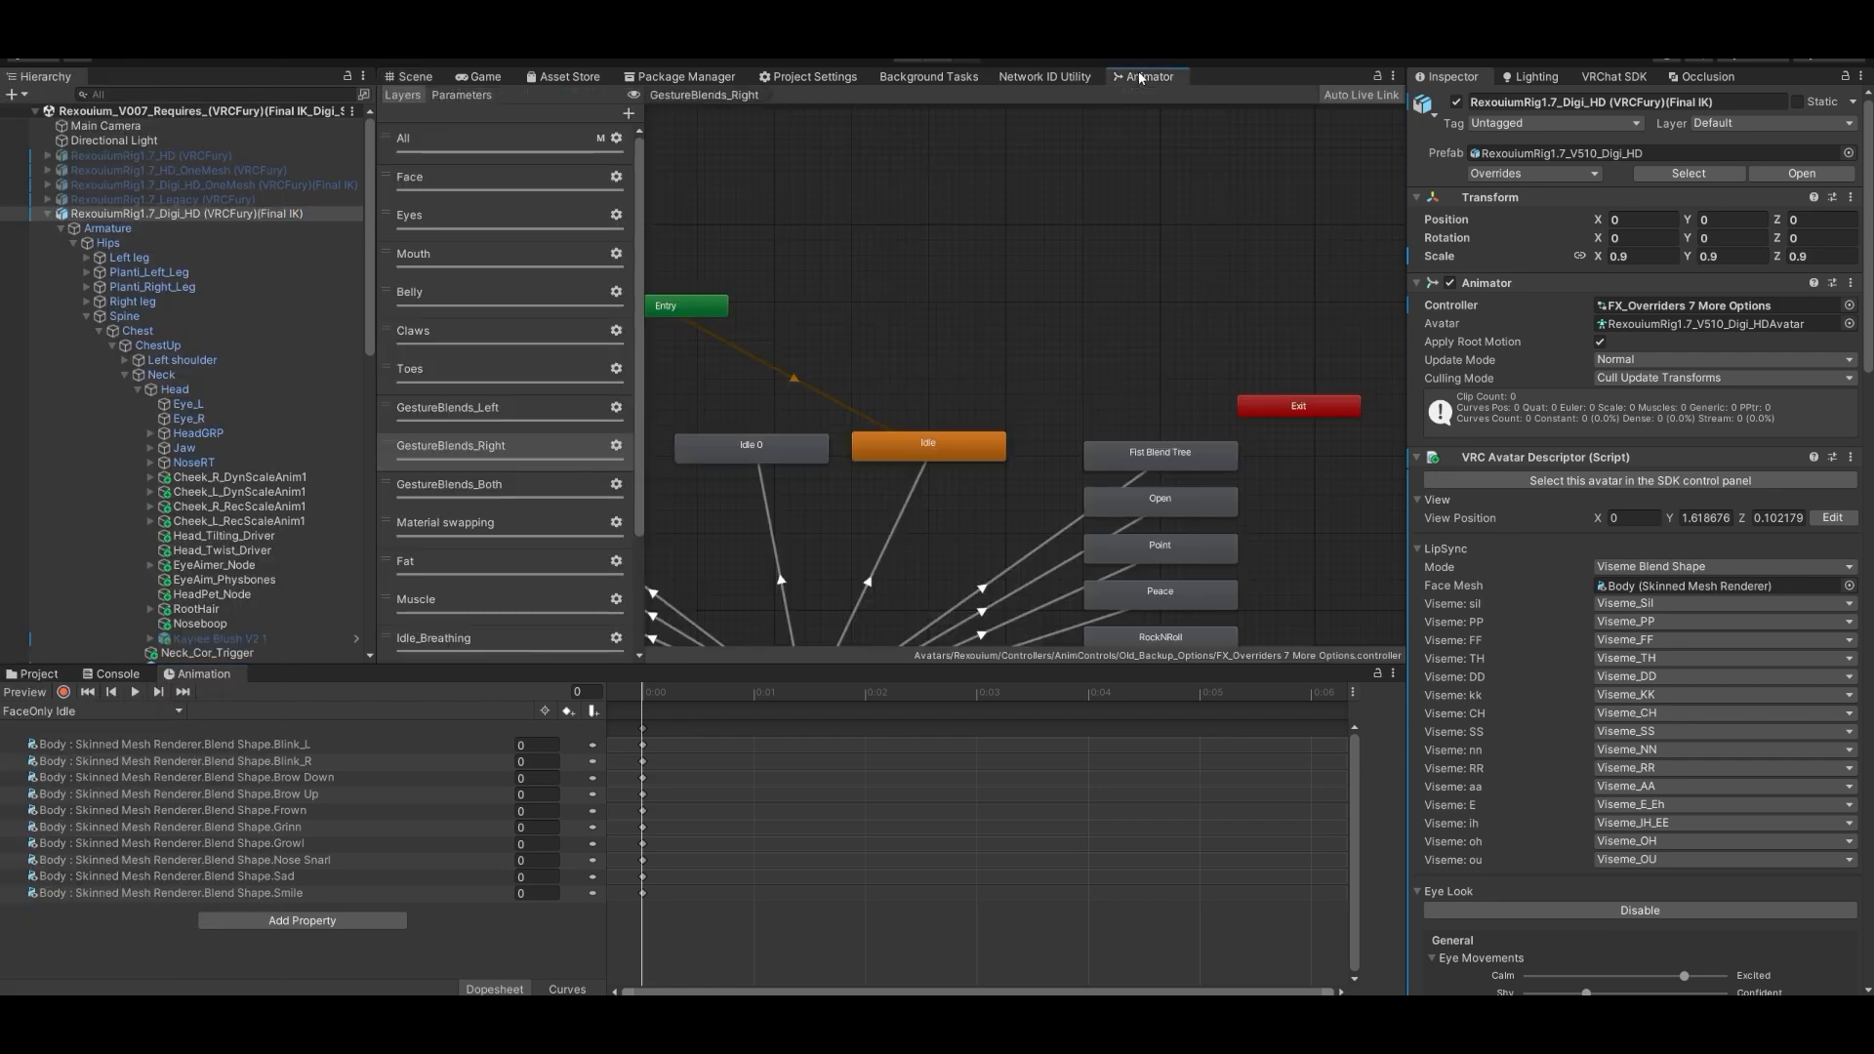
click(508, 138)
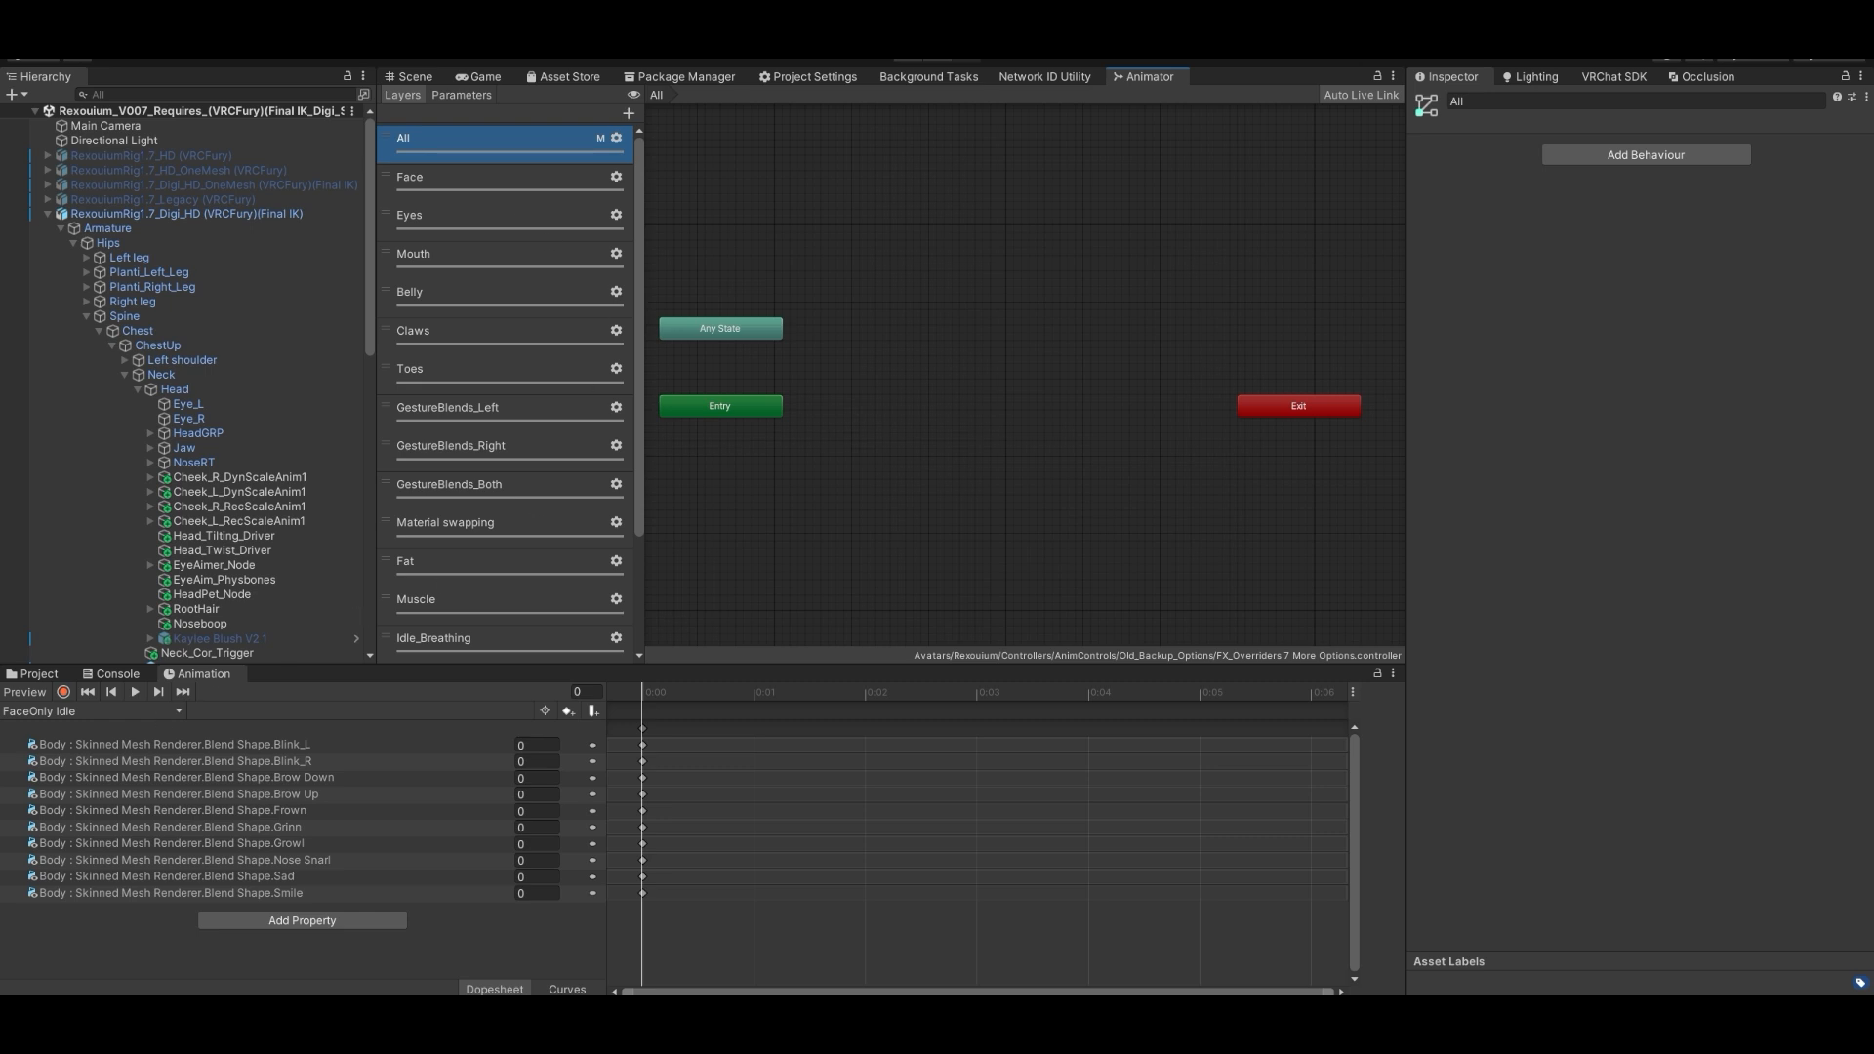
click(34, 674)
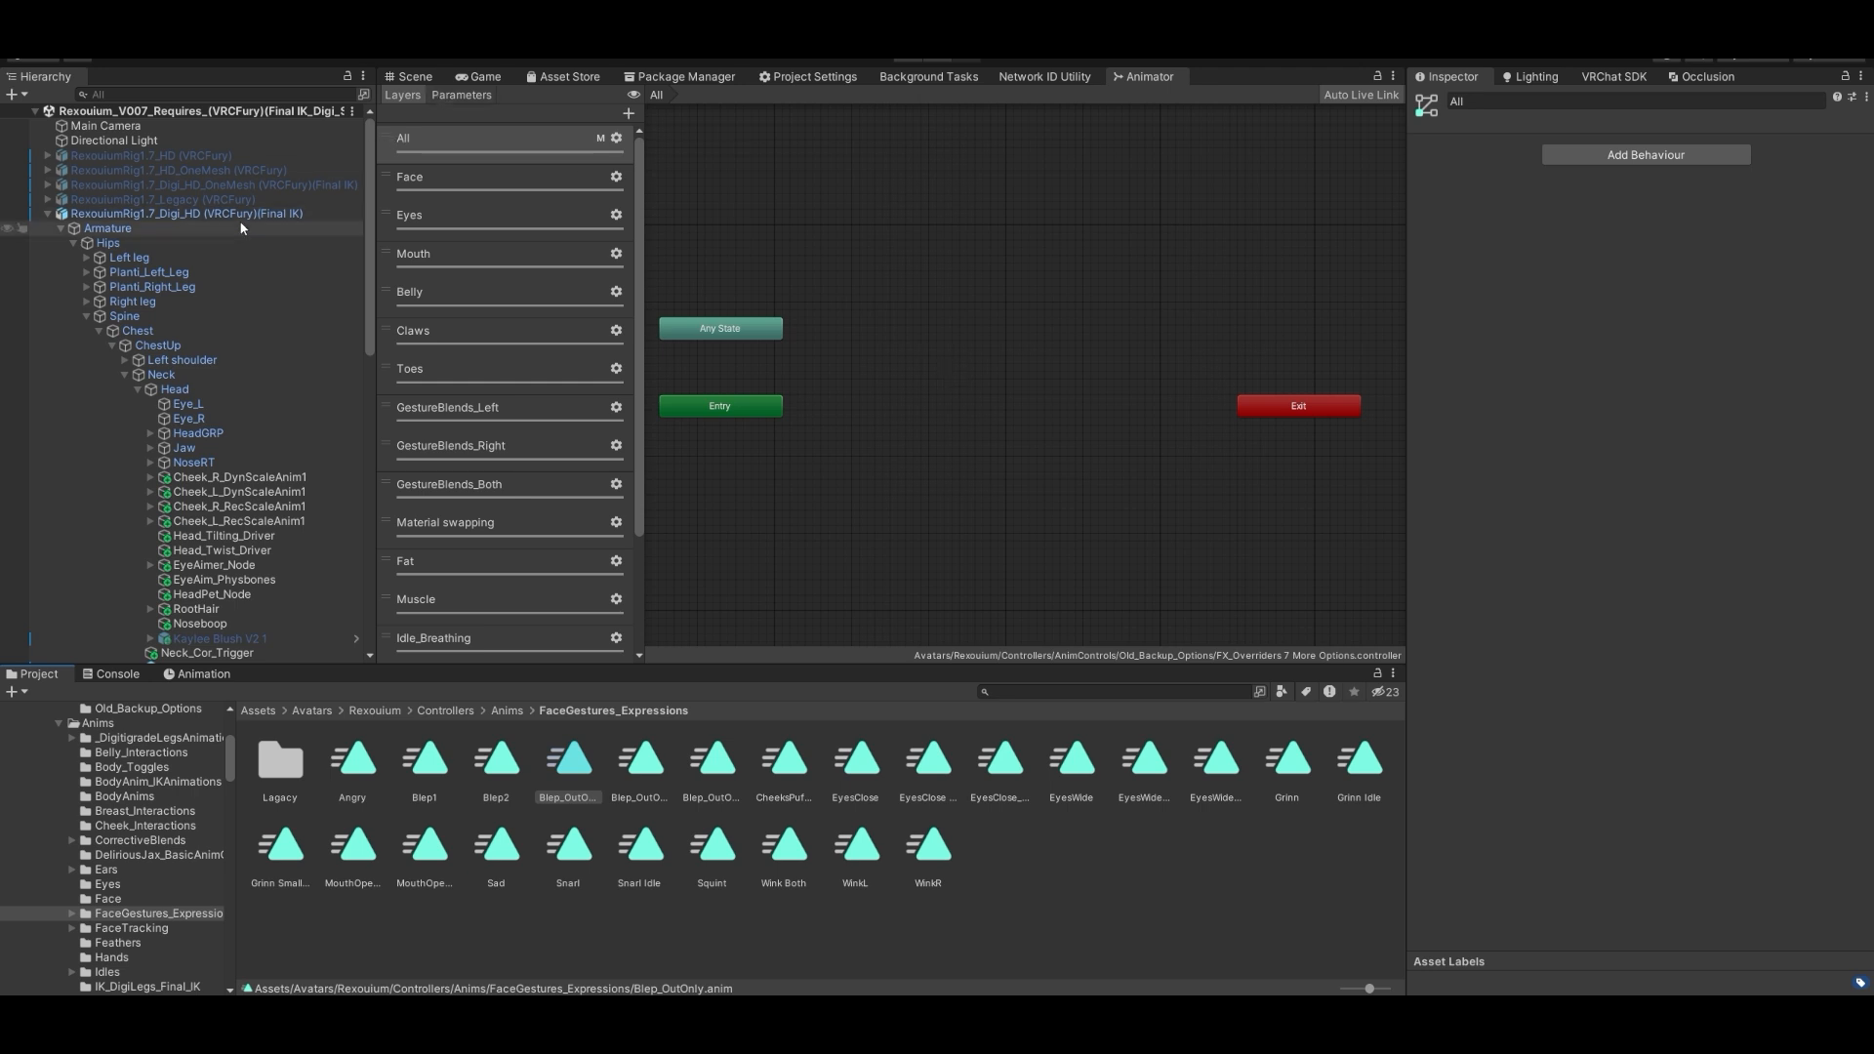
- View the whole avatar from the front in the scene
click(409, 80)
scroll(866, 414, down, 10)
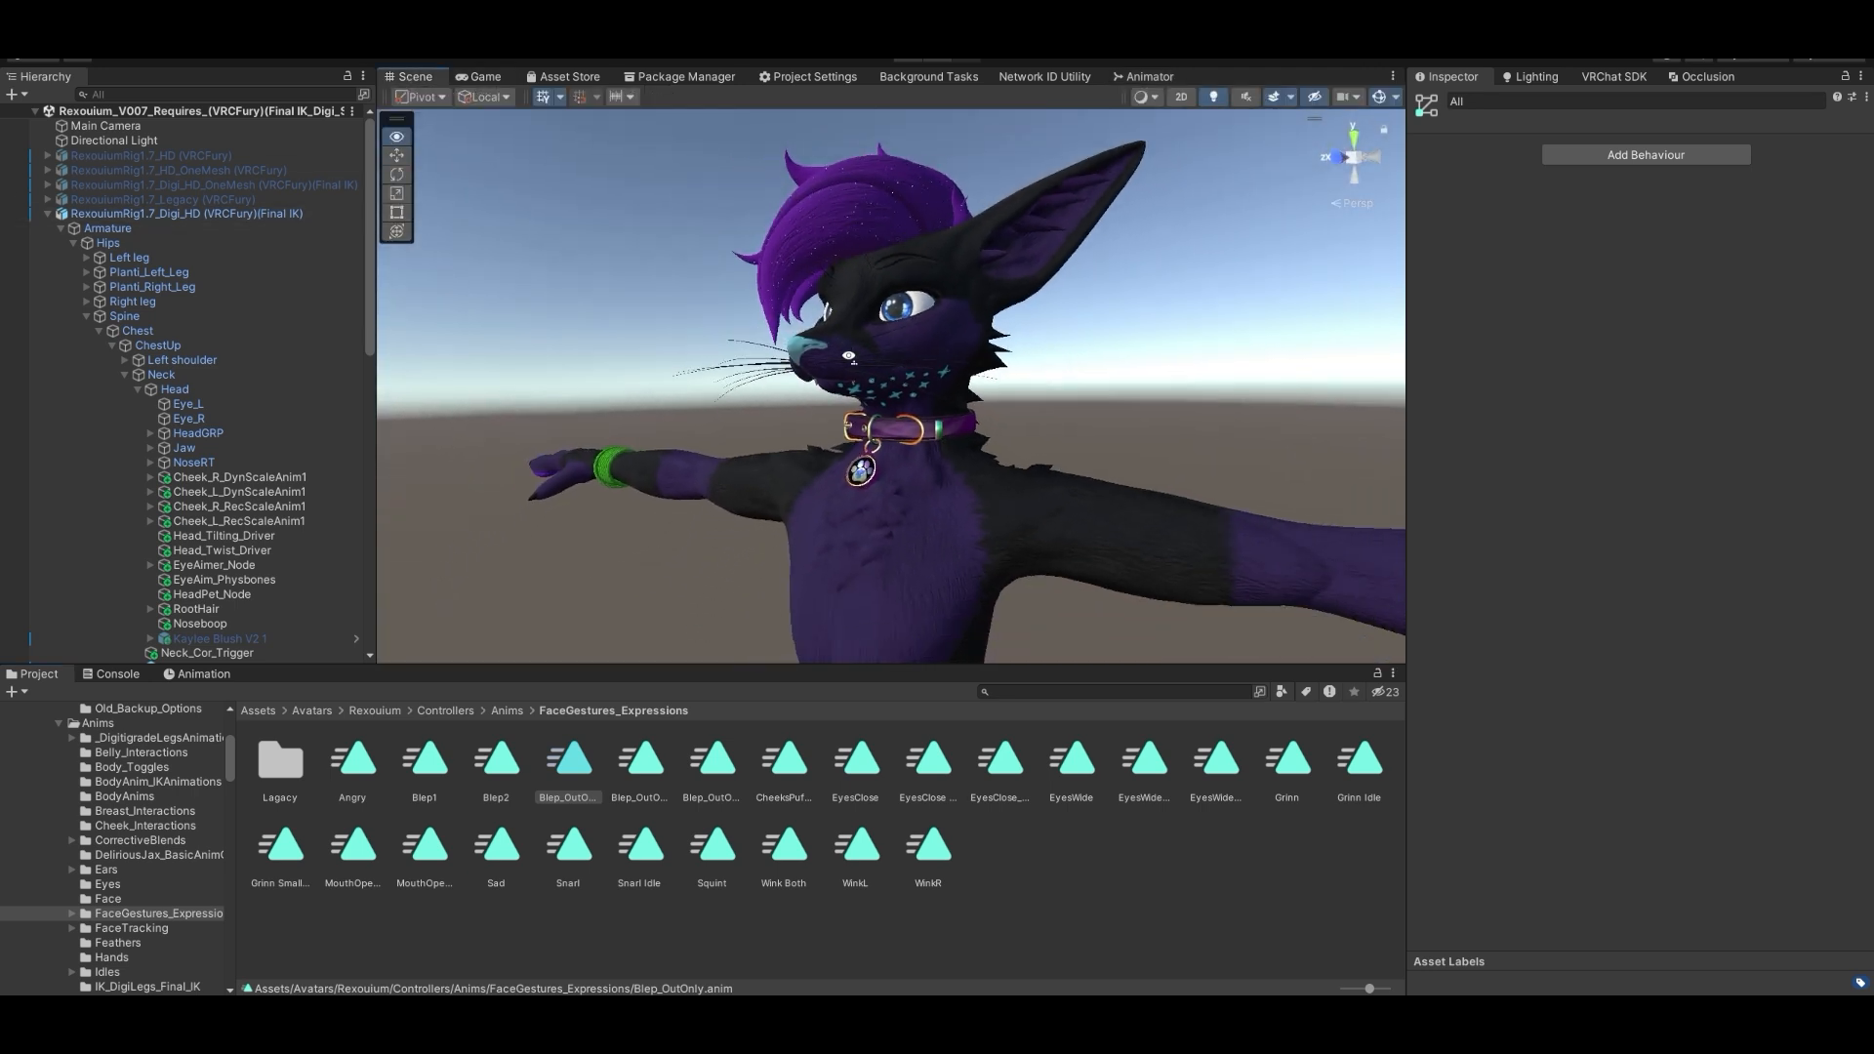
right_drag(867, 414, 932, 379)
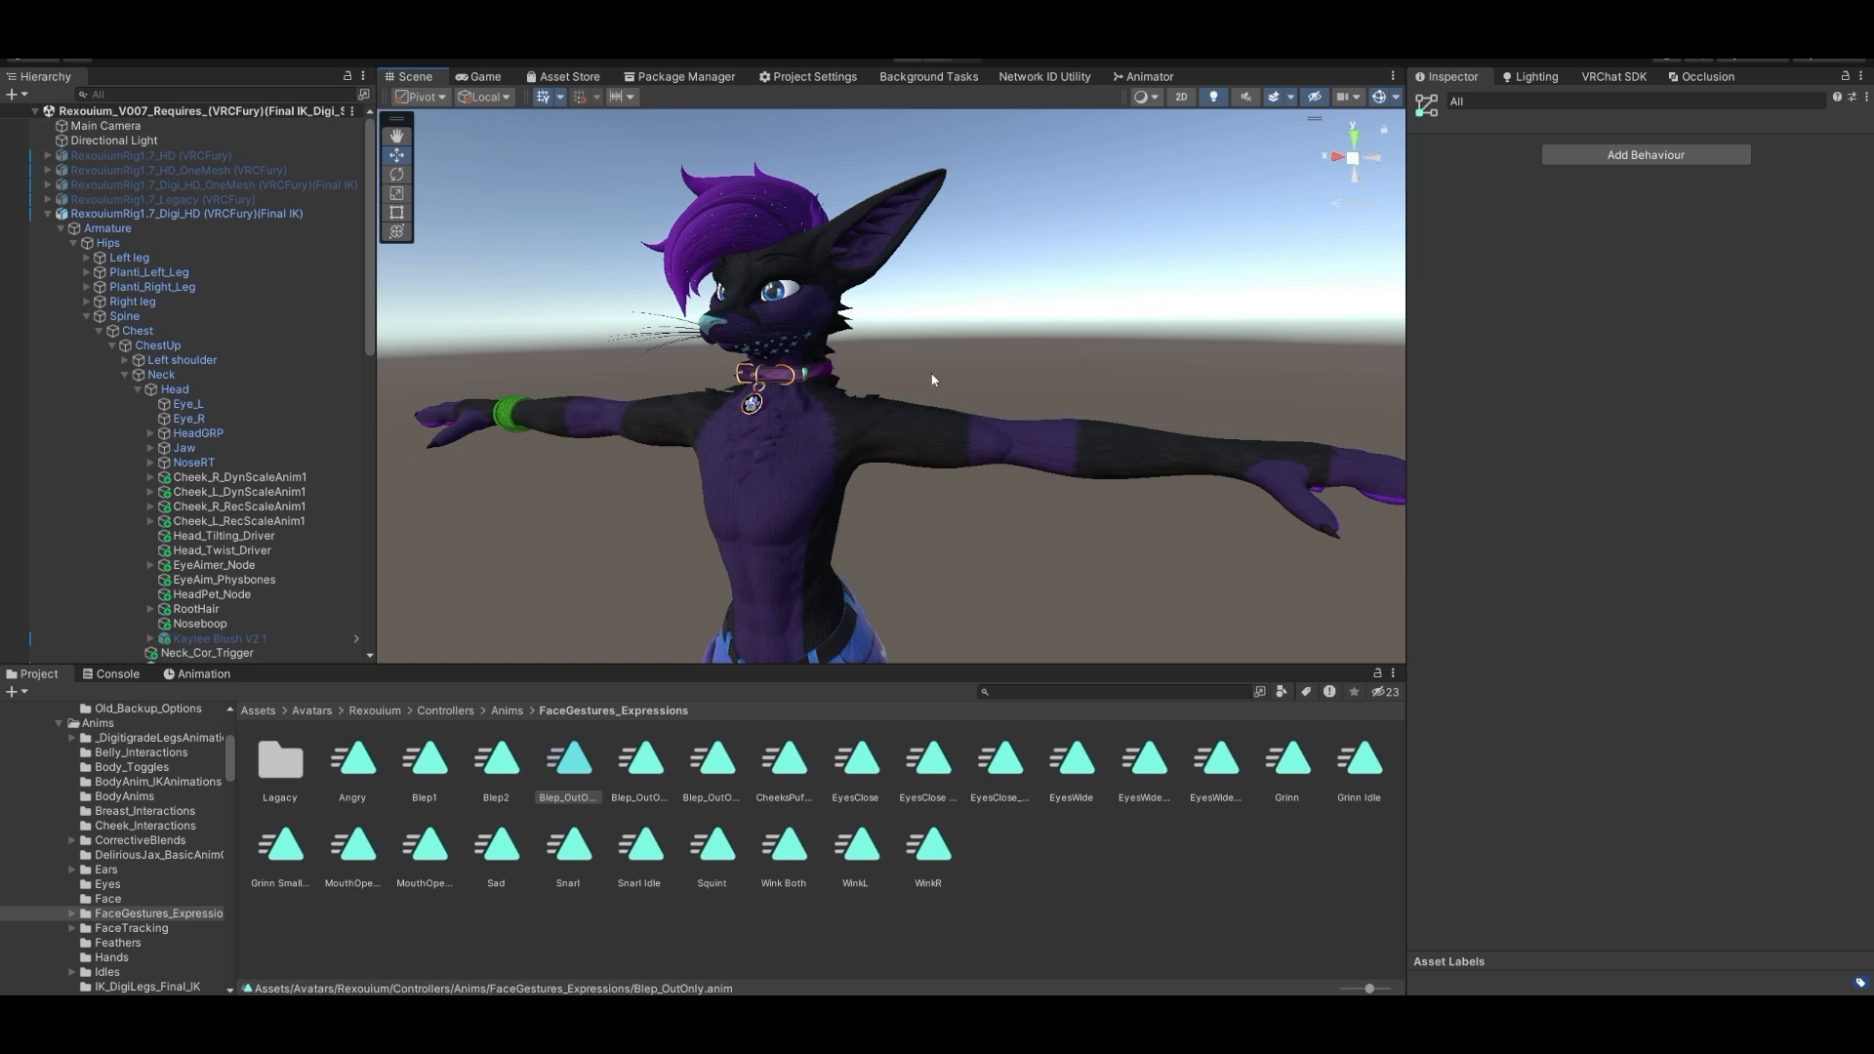
right_drag(1048, 315, 1038, 416)
key(s)
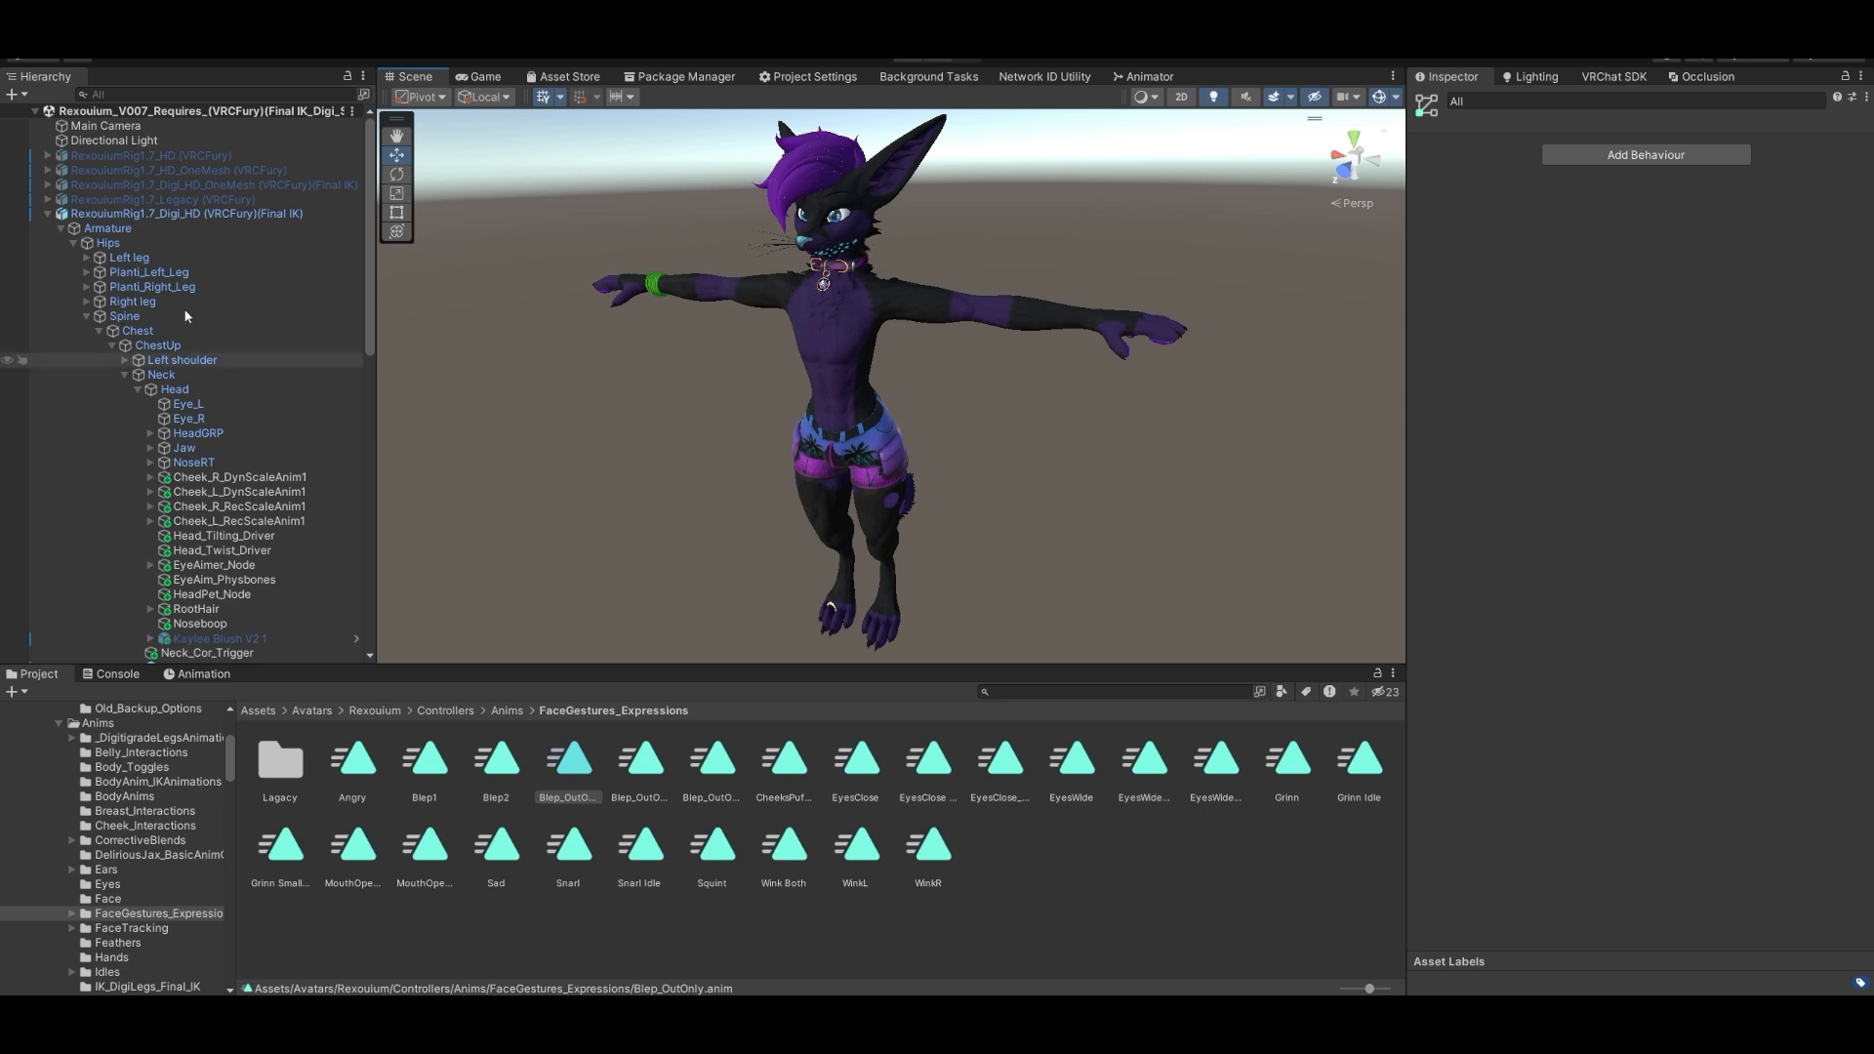
- Select the avatar and review its info and validation list in the VRChat SDK Builder
click(716, 289)
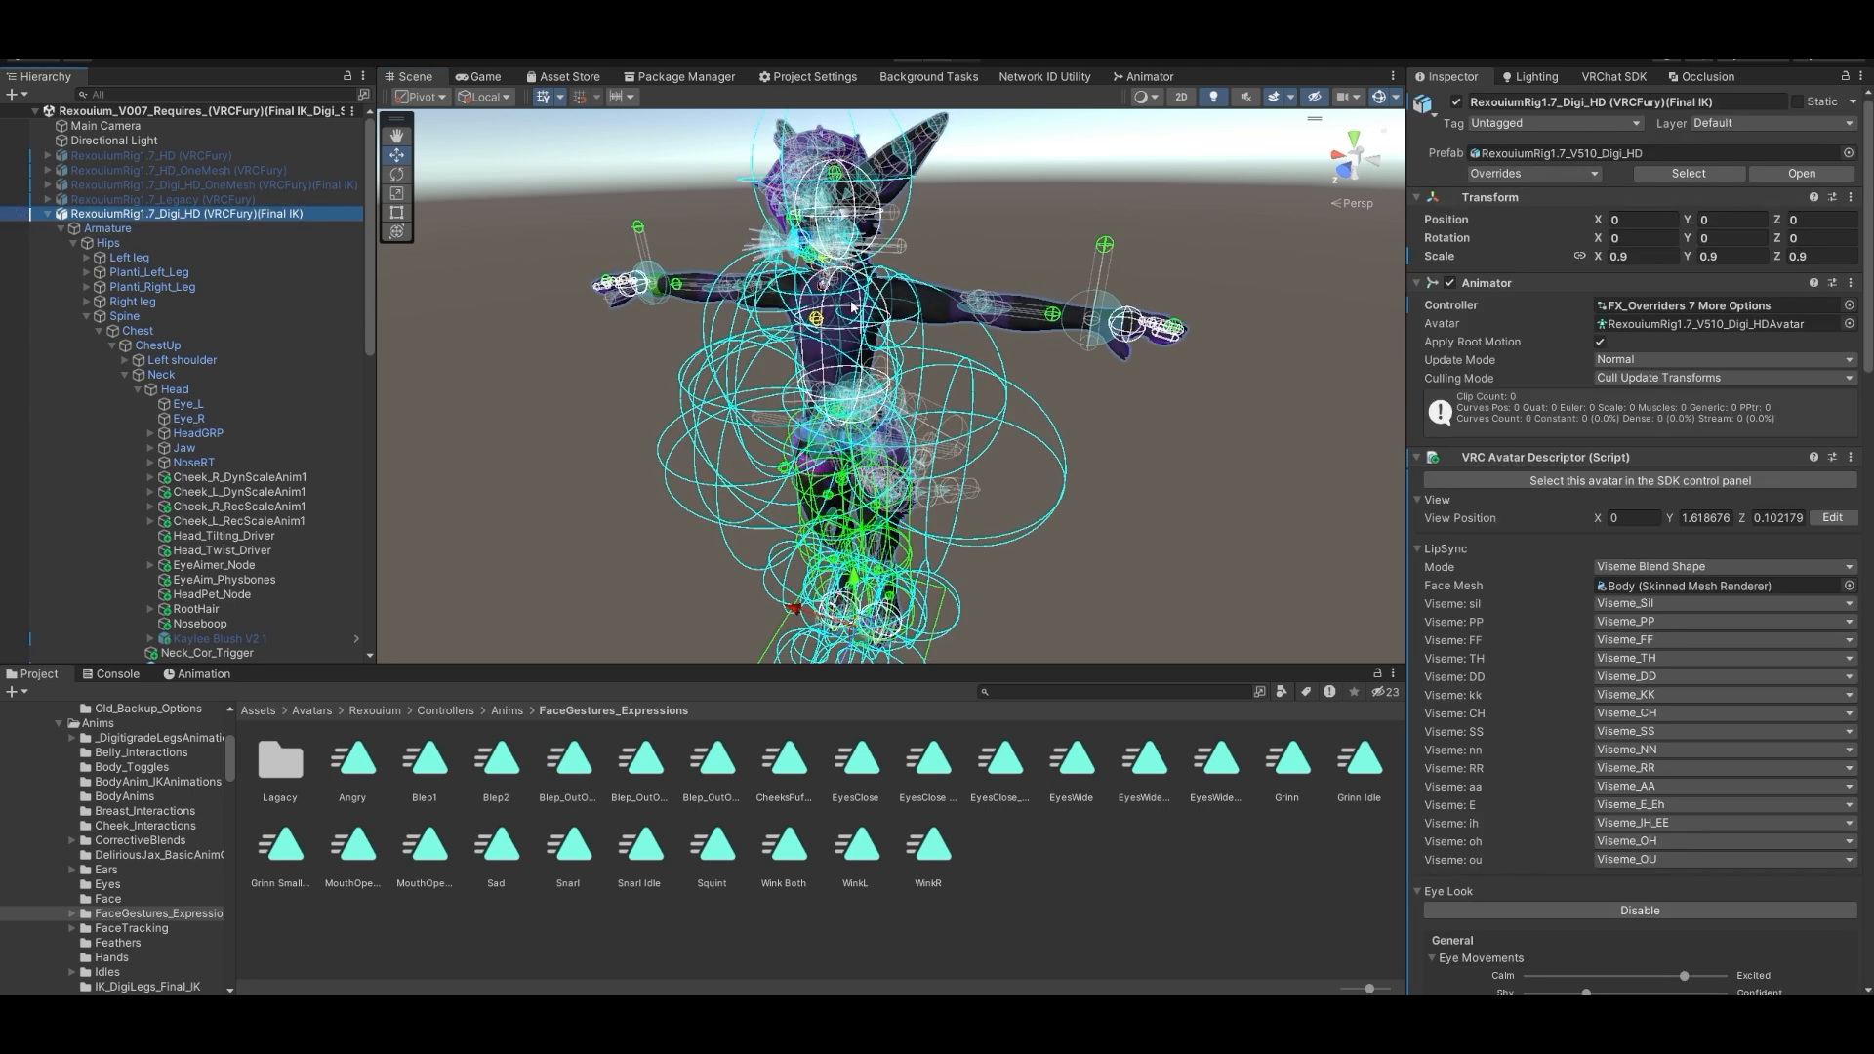
click(1613, 77)
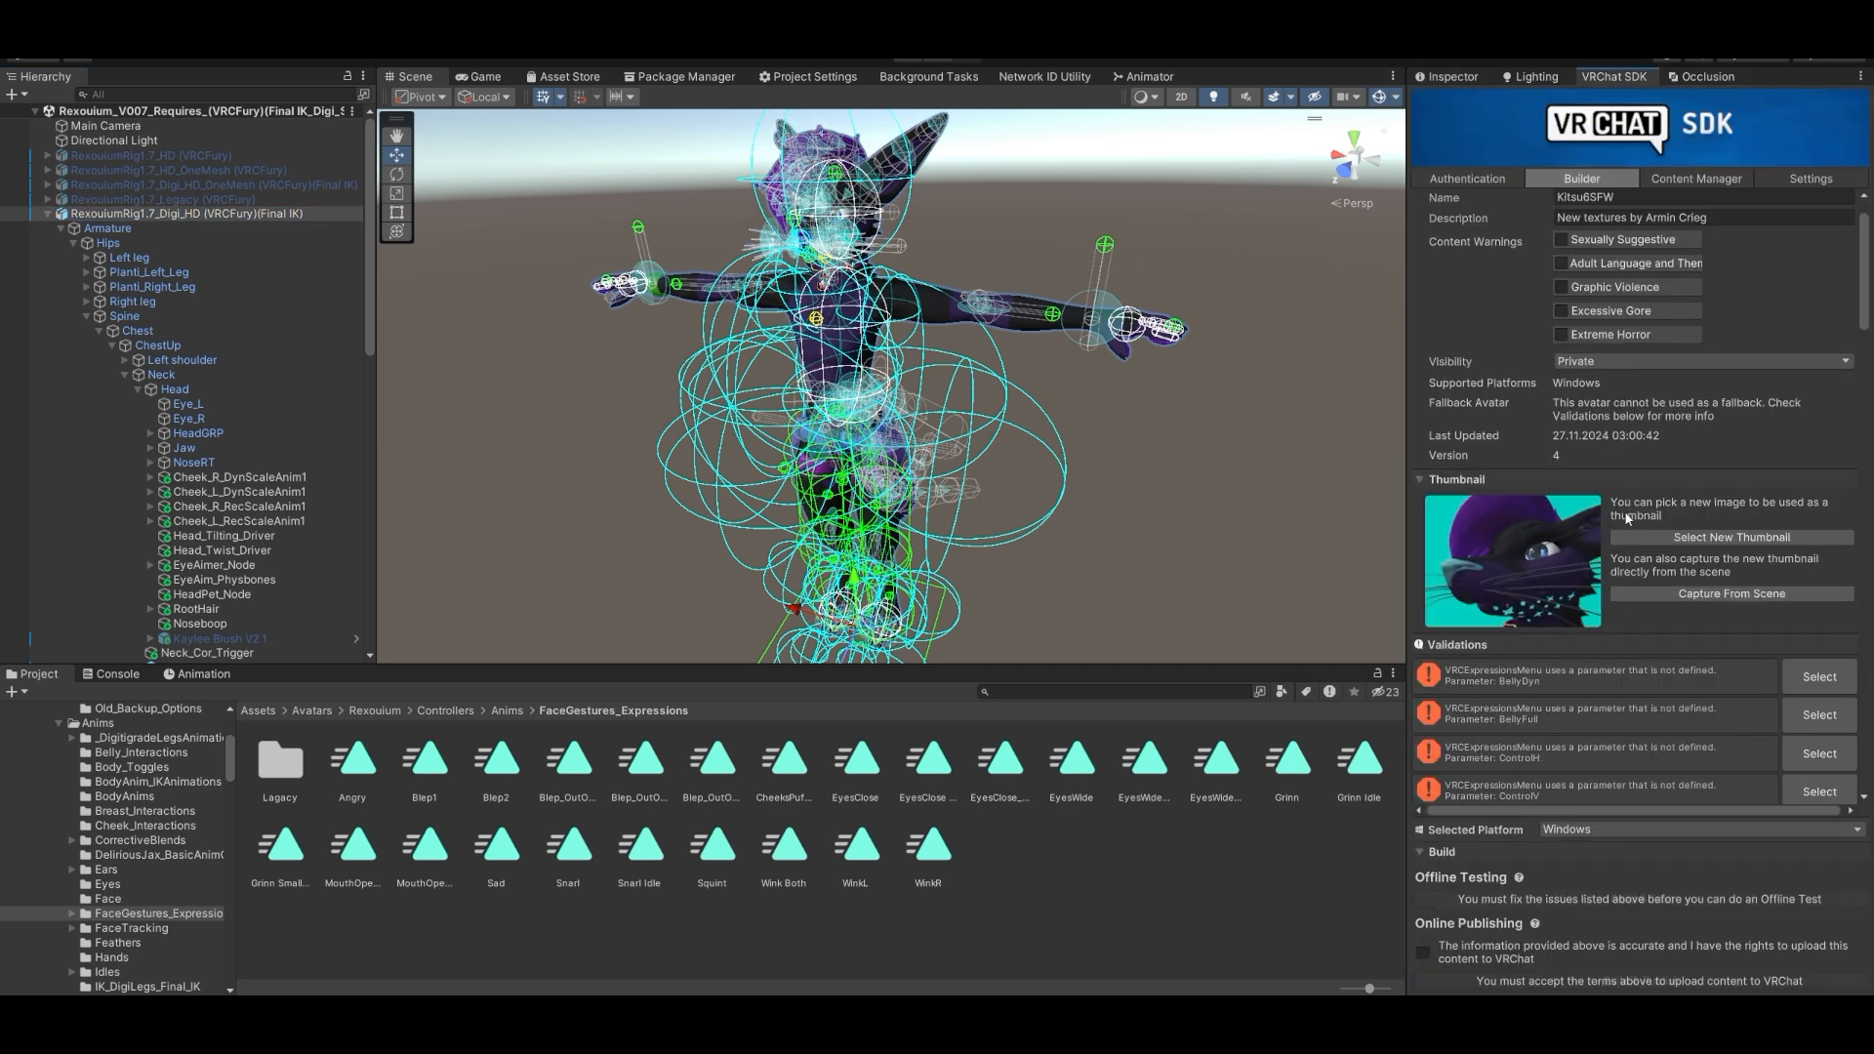
scroll(1519, 683, down, 10)
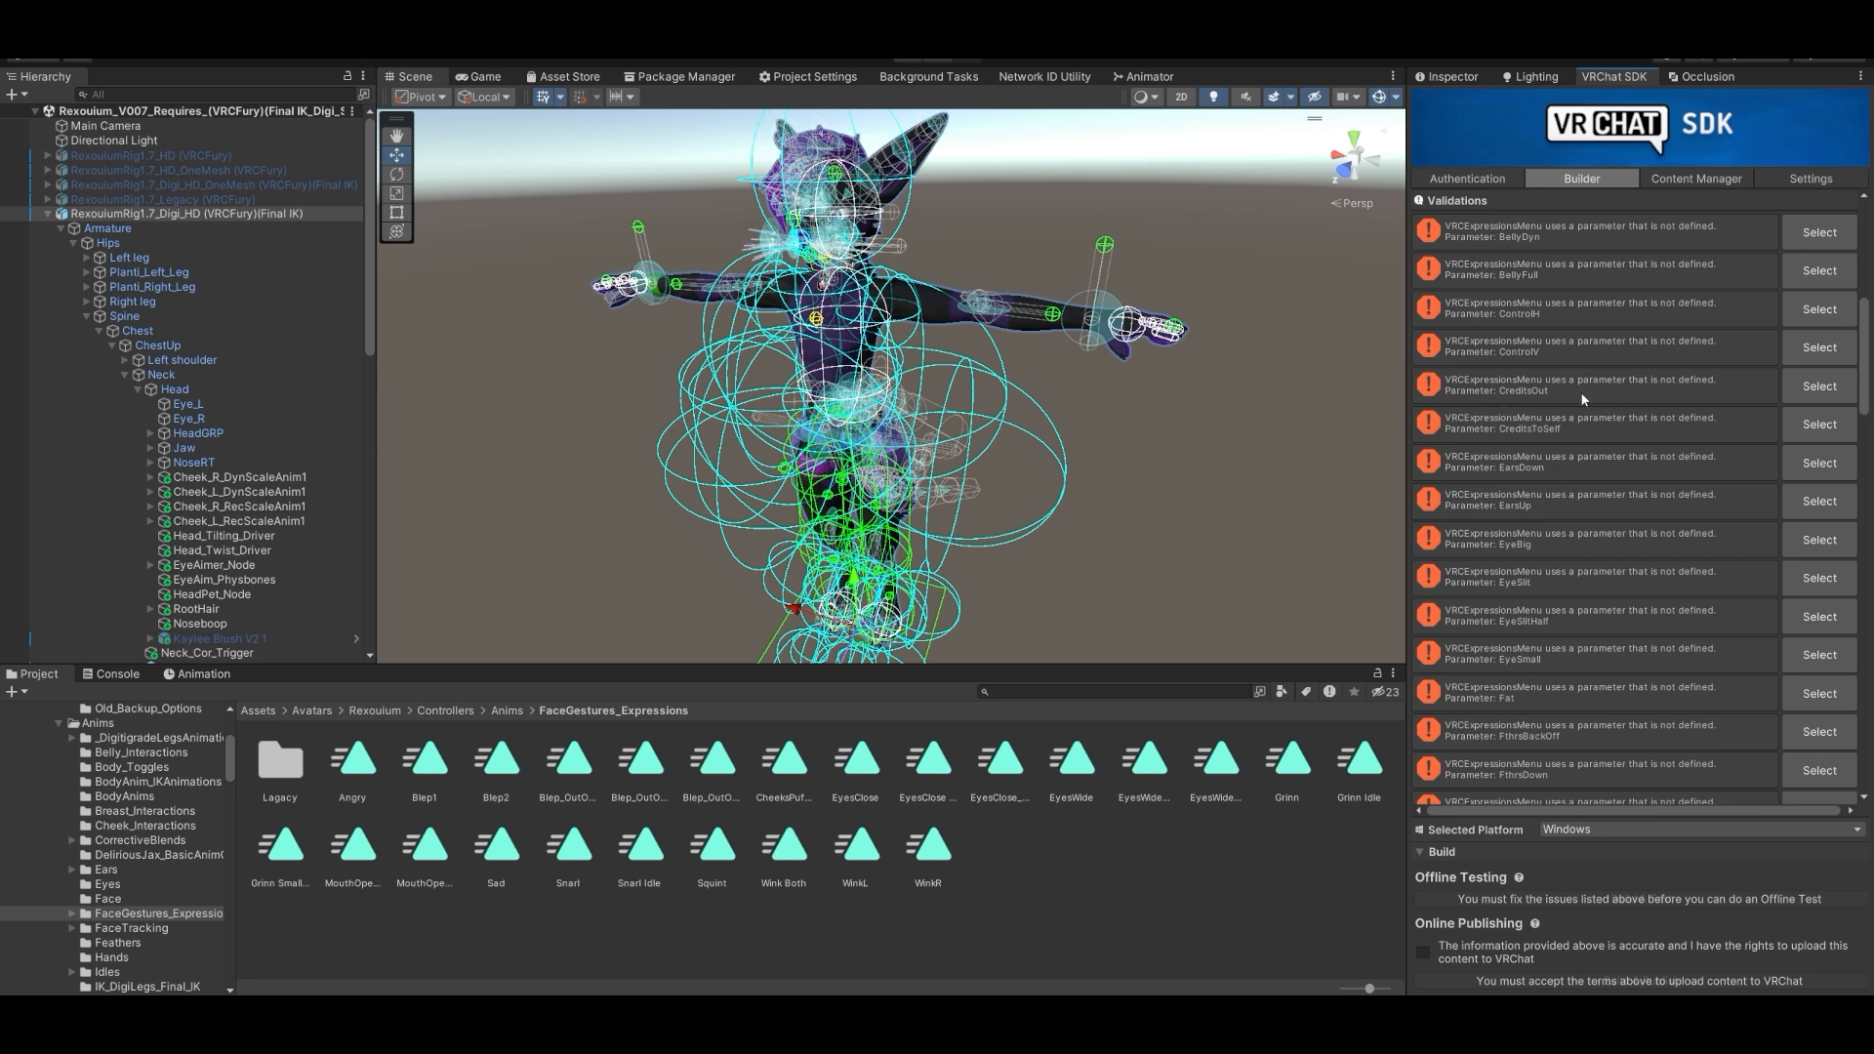
scroll(1572, 467, down, 10)
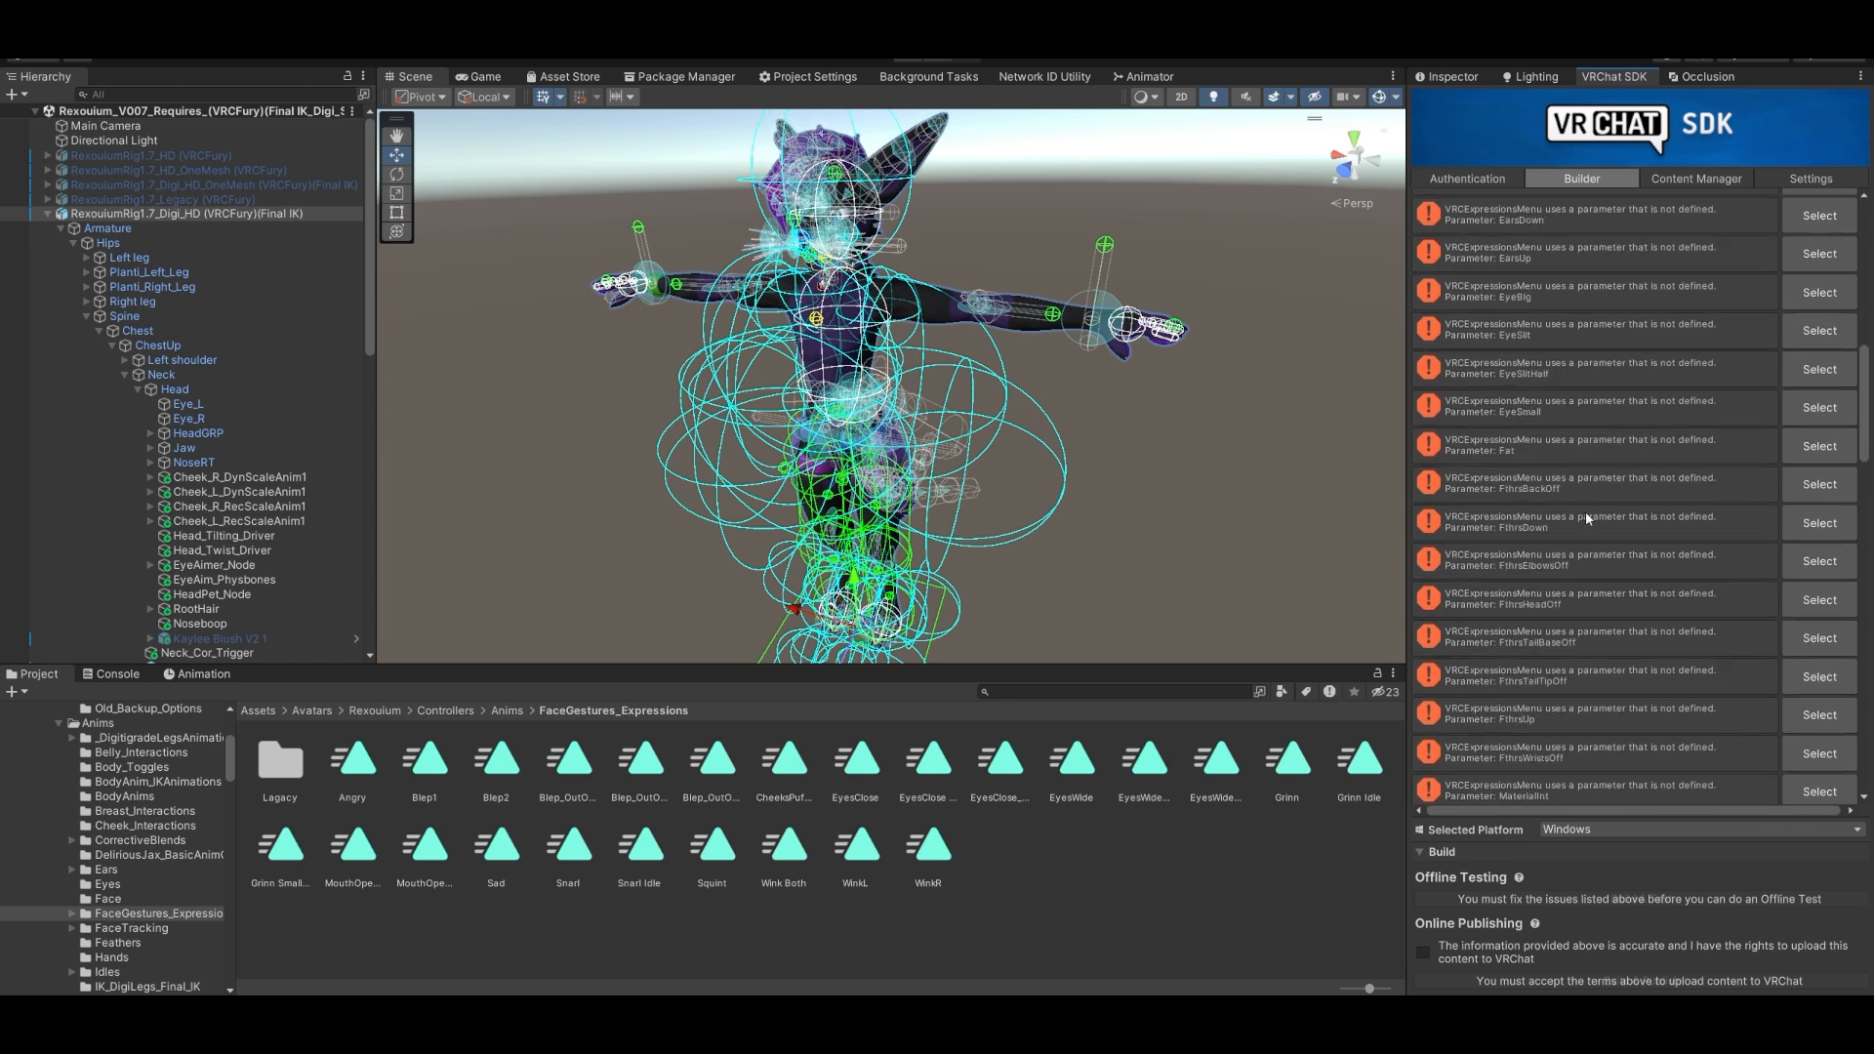
scroll(1594, 556, down, 9)
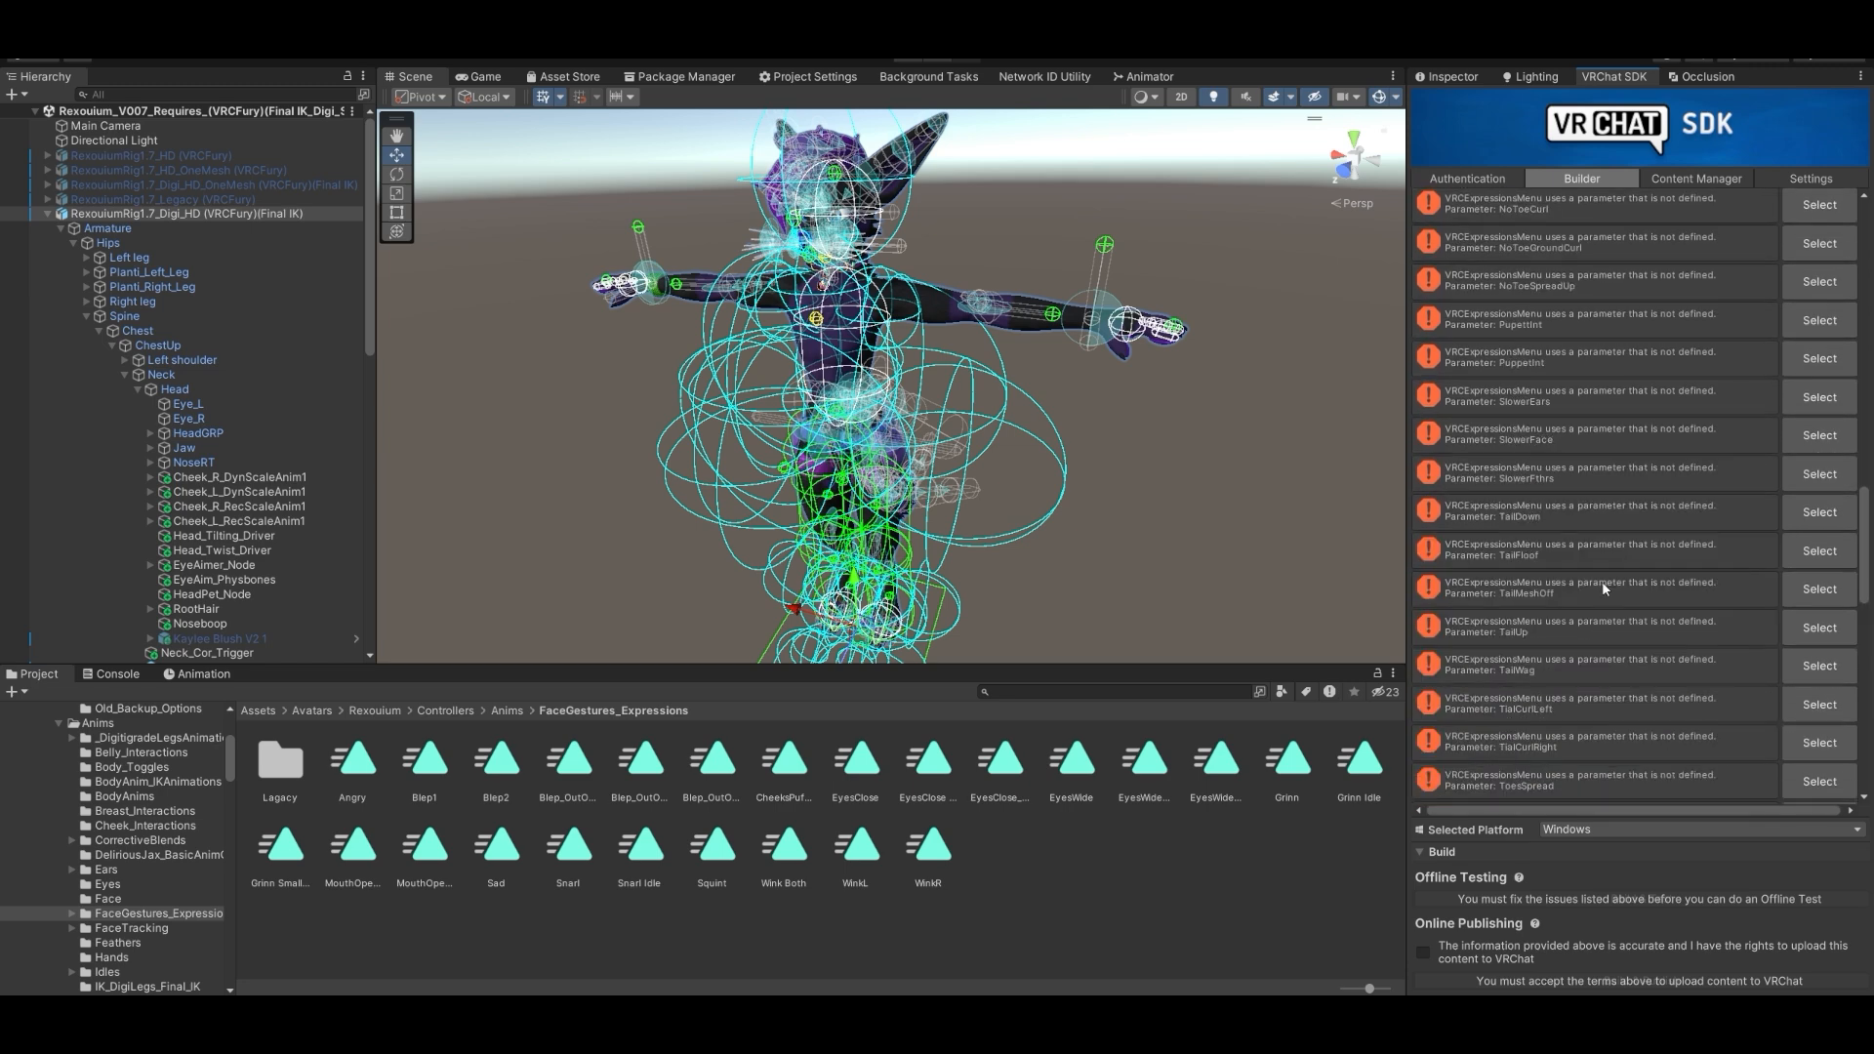
scroll(1606, 598, up, 10)
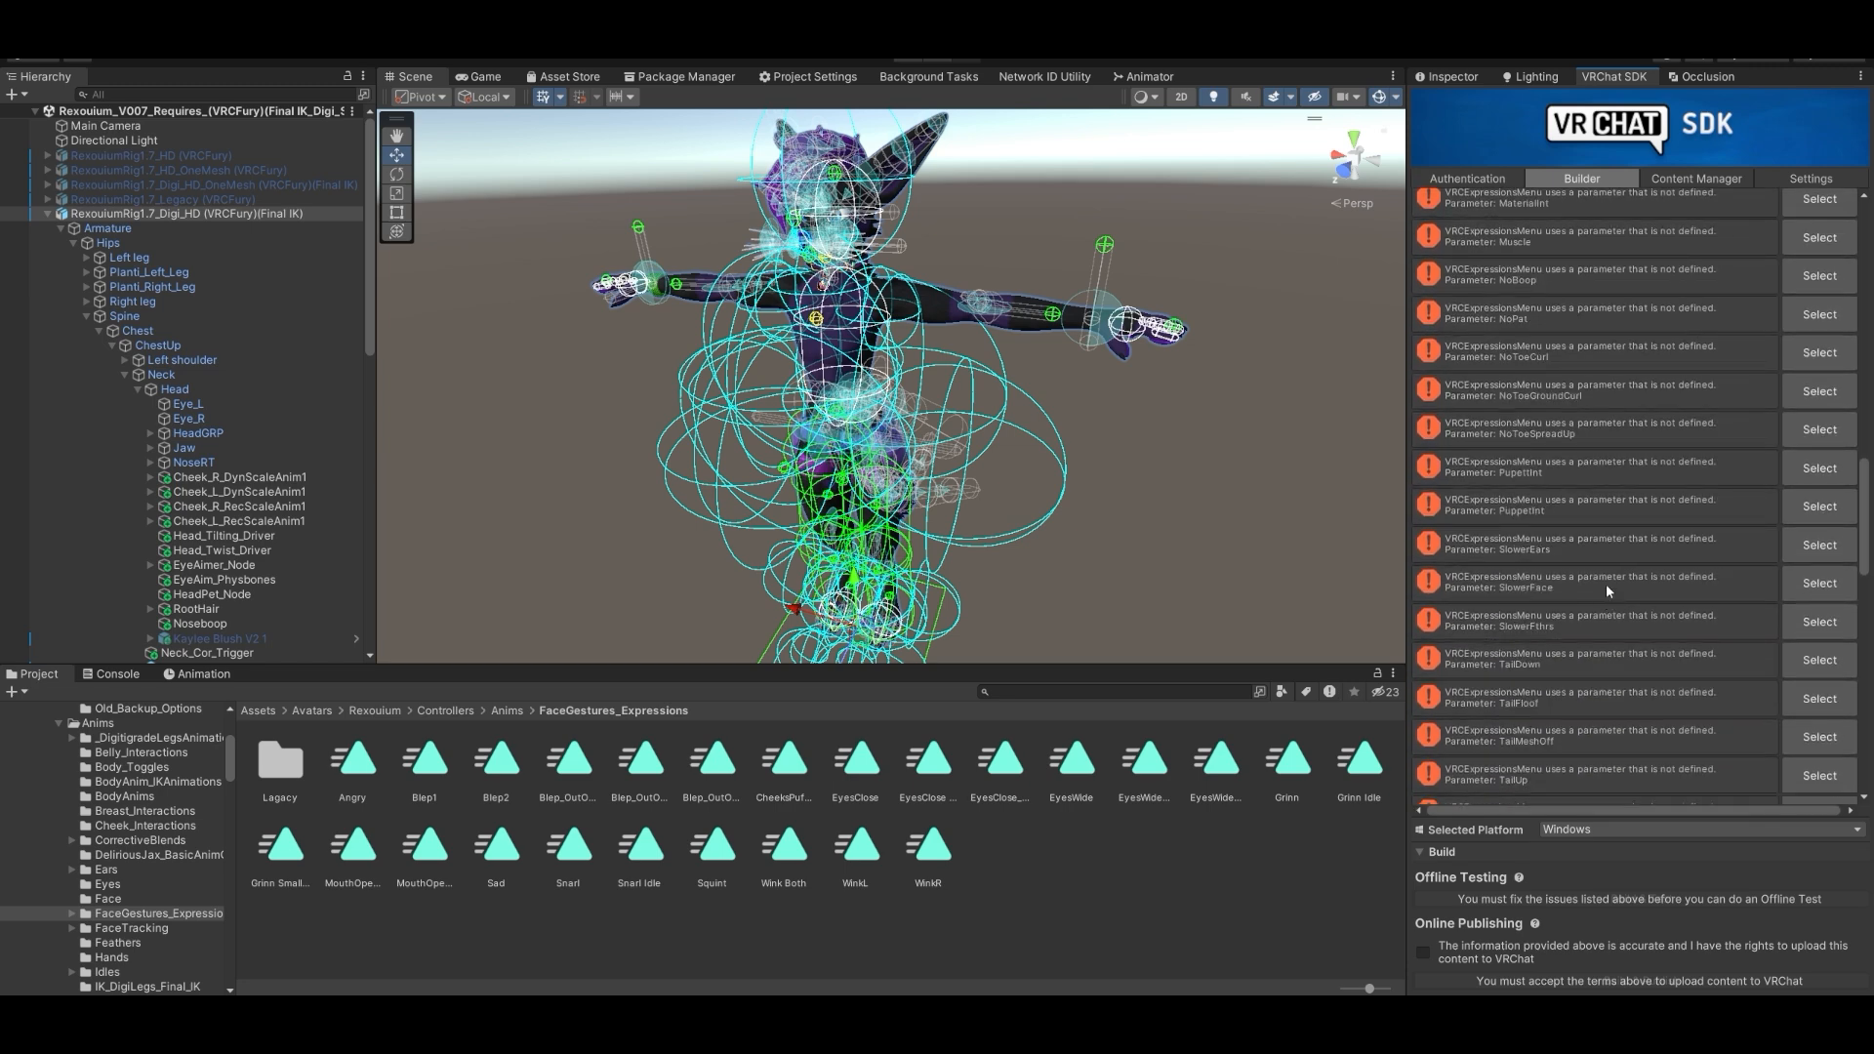
scroll(1602, 583, up, 8)
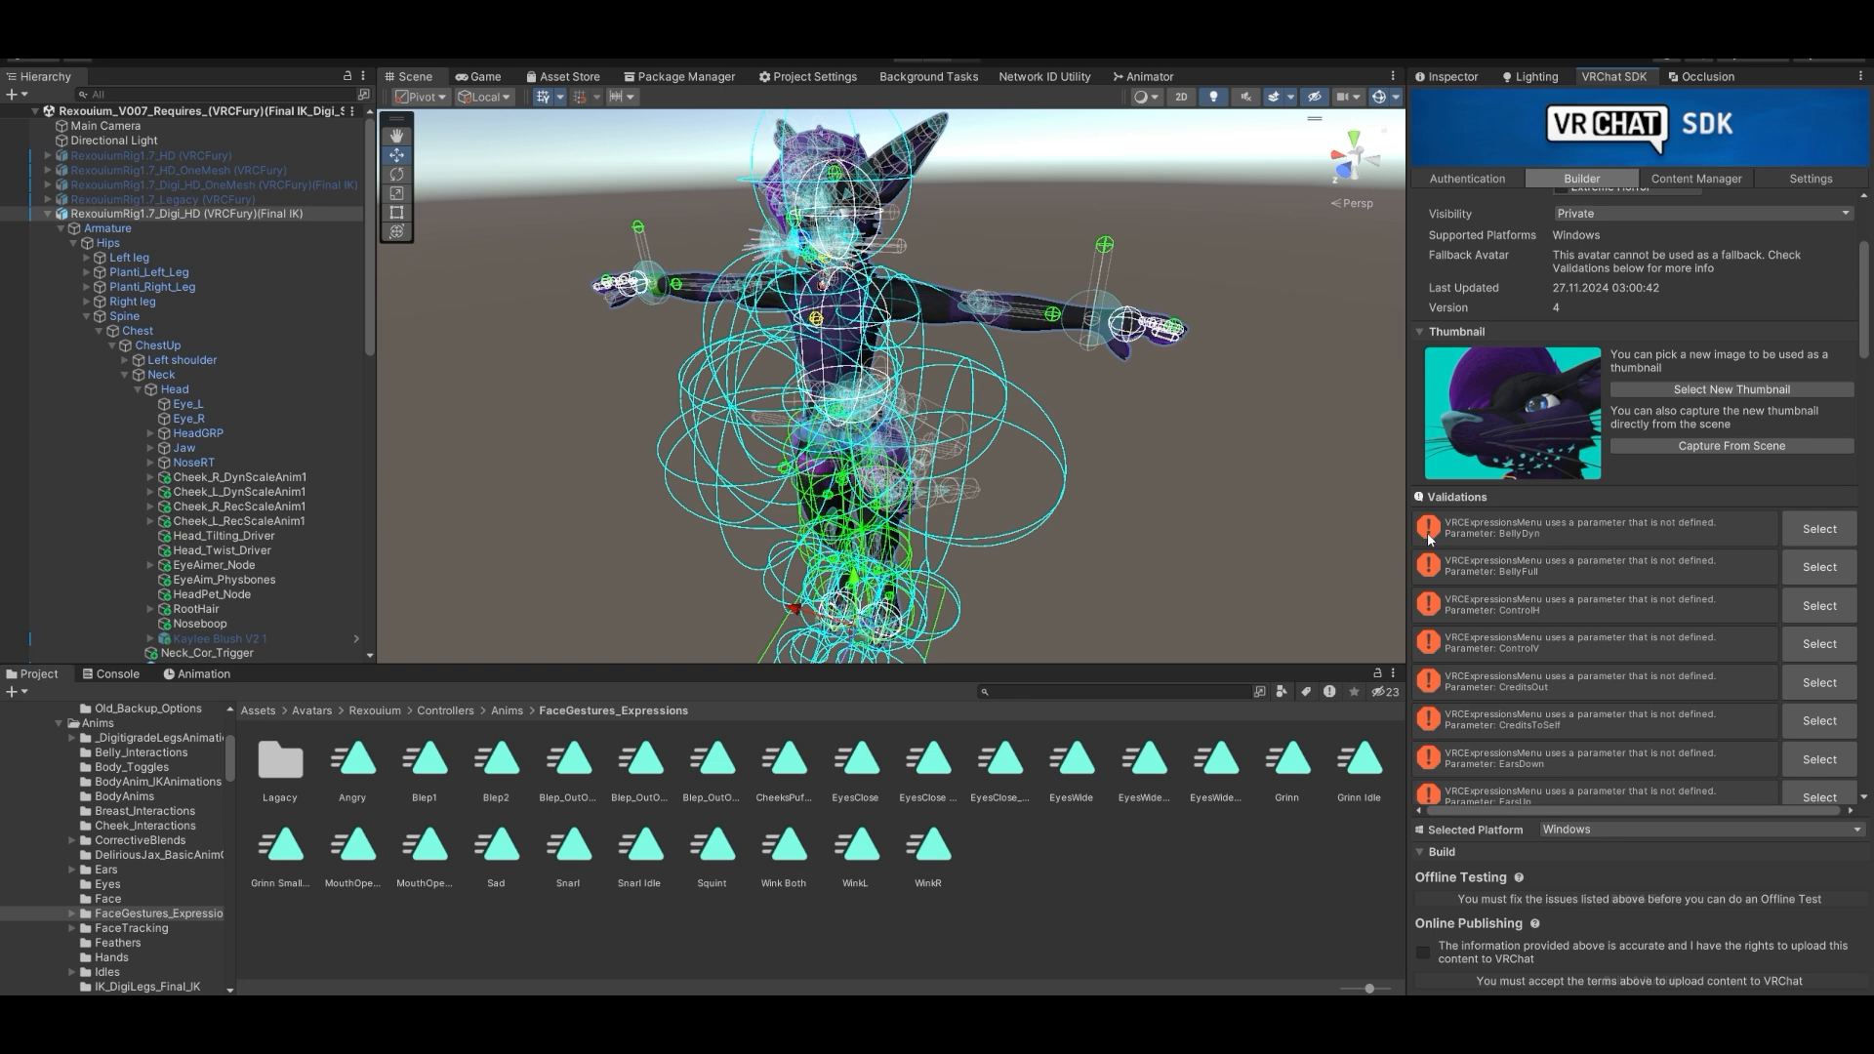
scroll(1428, 538, up, 4)
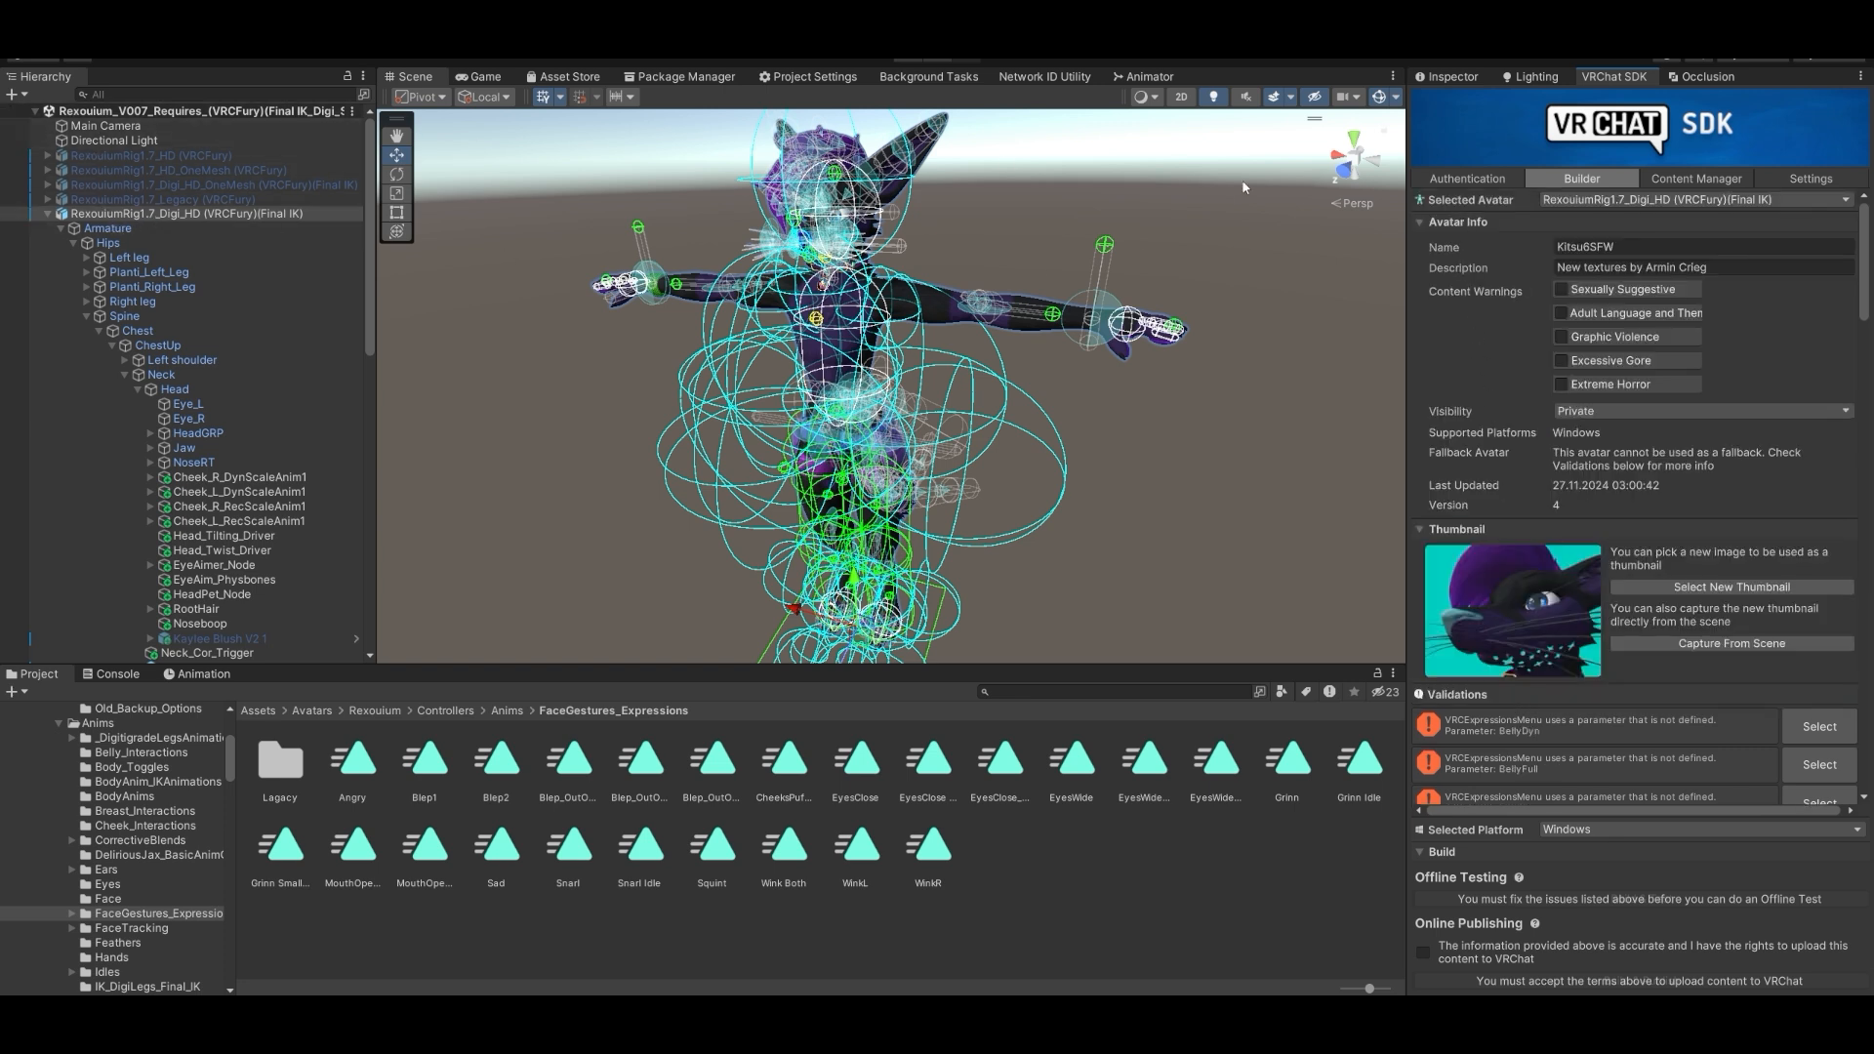
- Examine the VRC Avatar Descriptor's lip sync, eye look, playable layers and expressions settings
click(1453, 77)
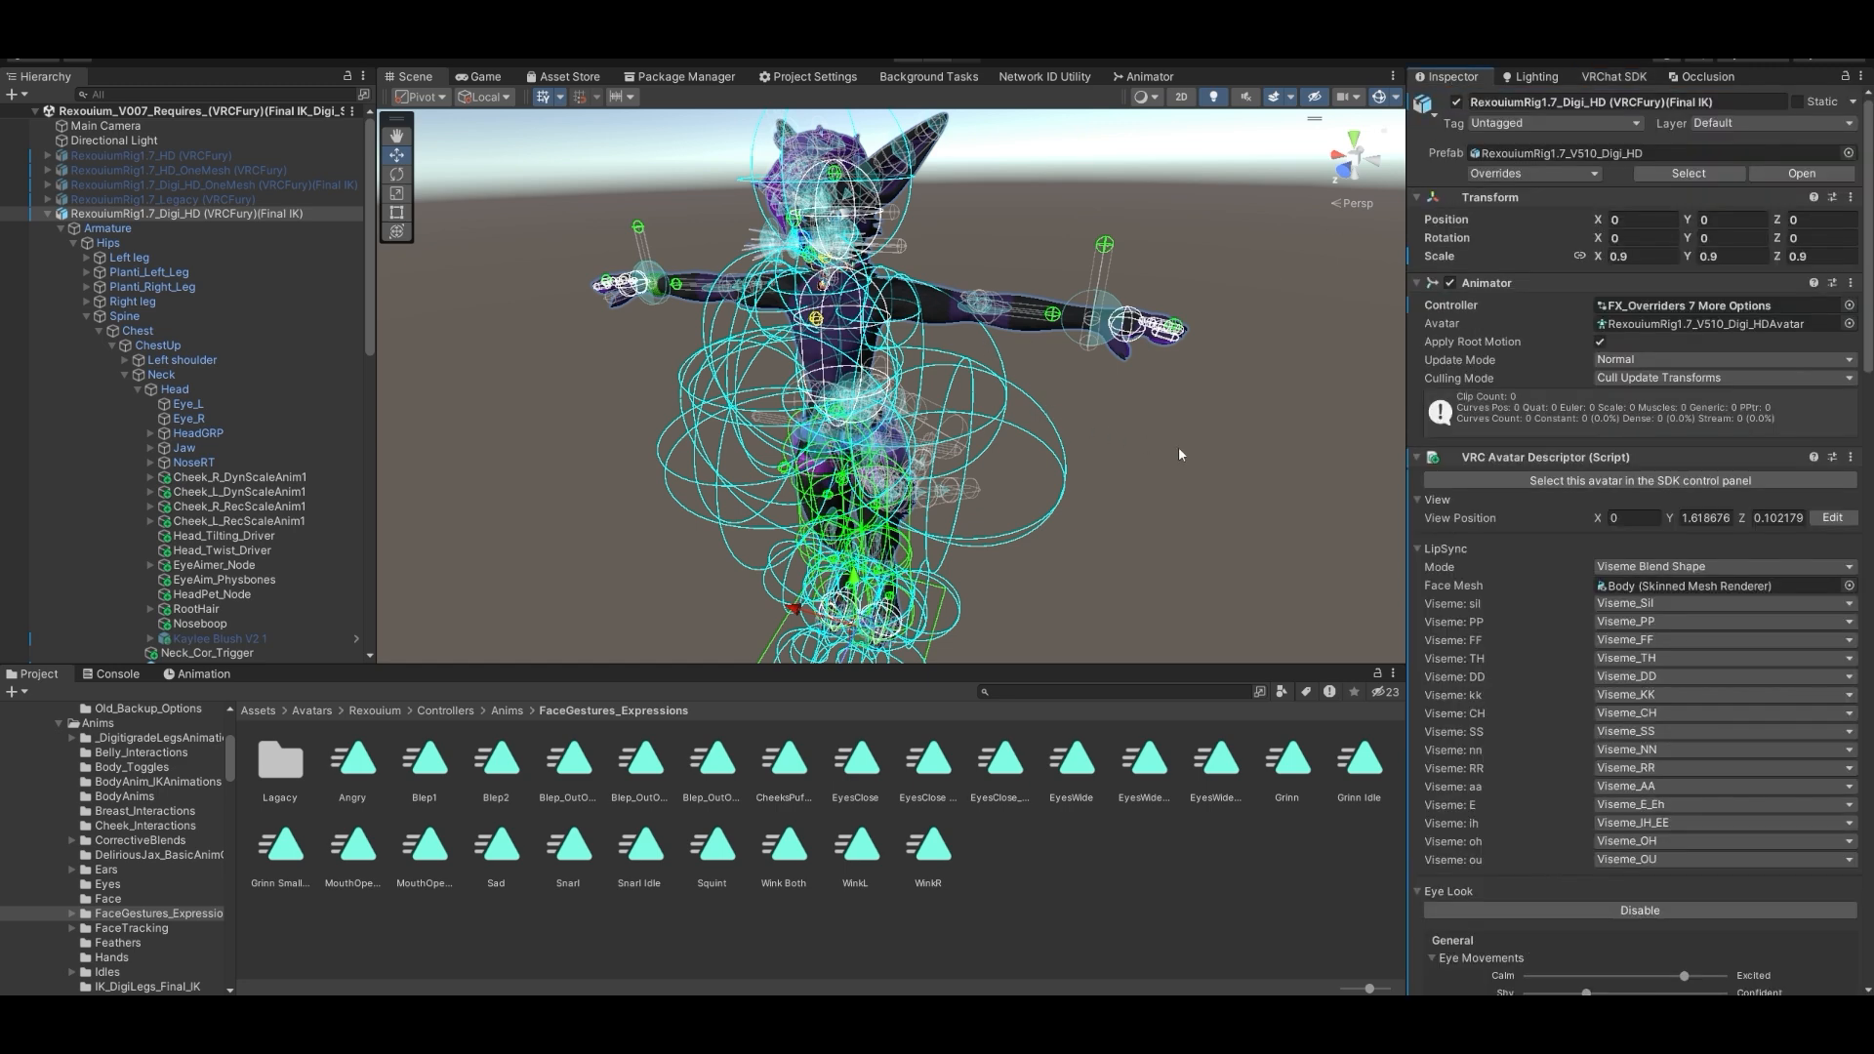
scroll(1473, 621, down, 5)
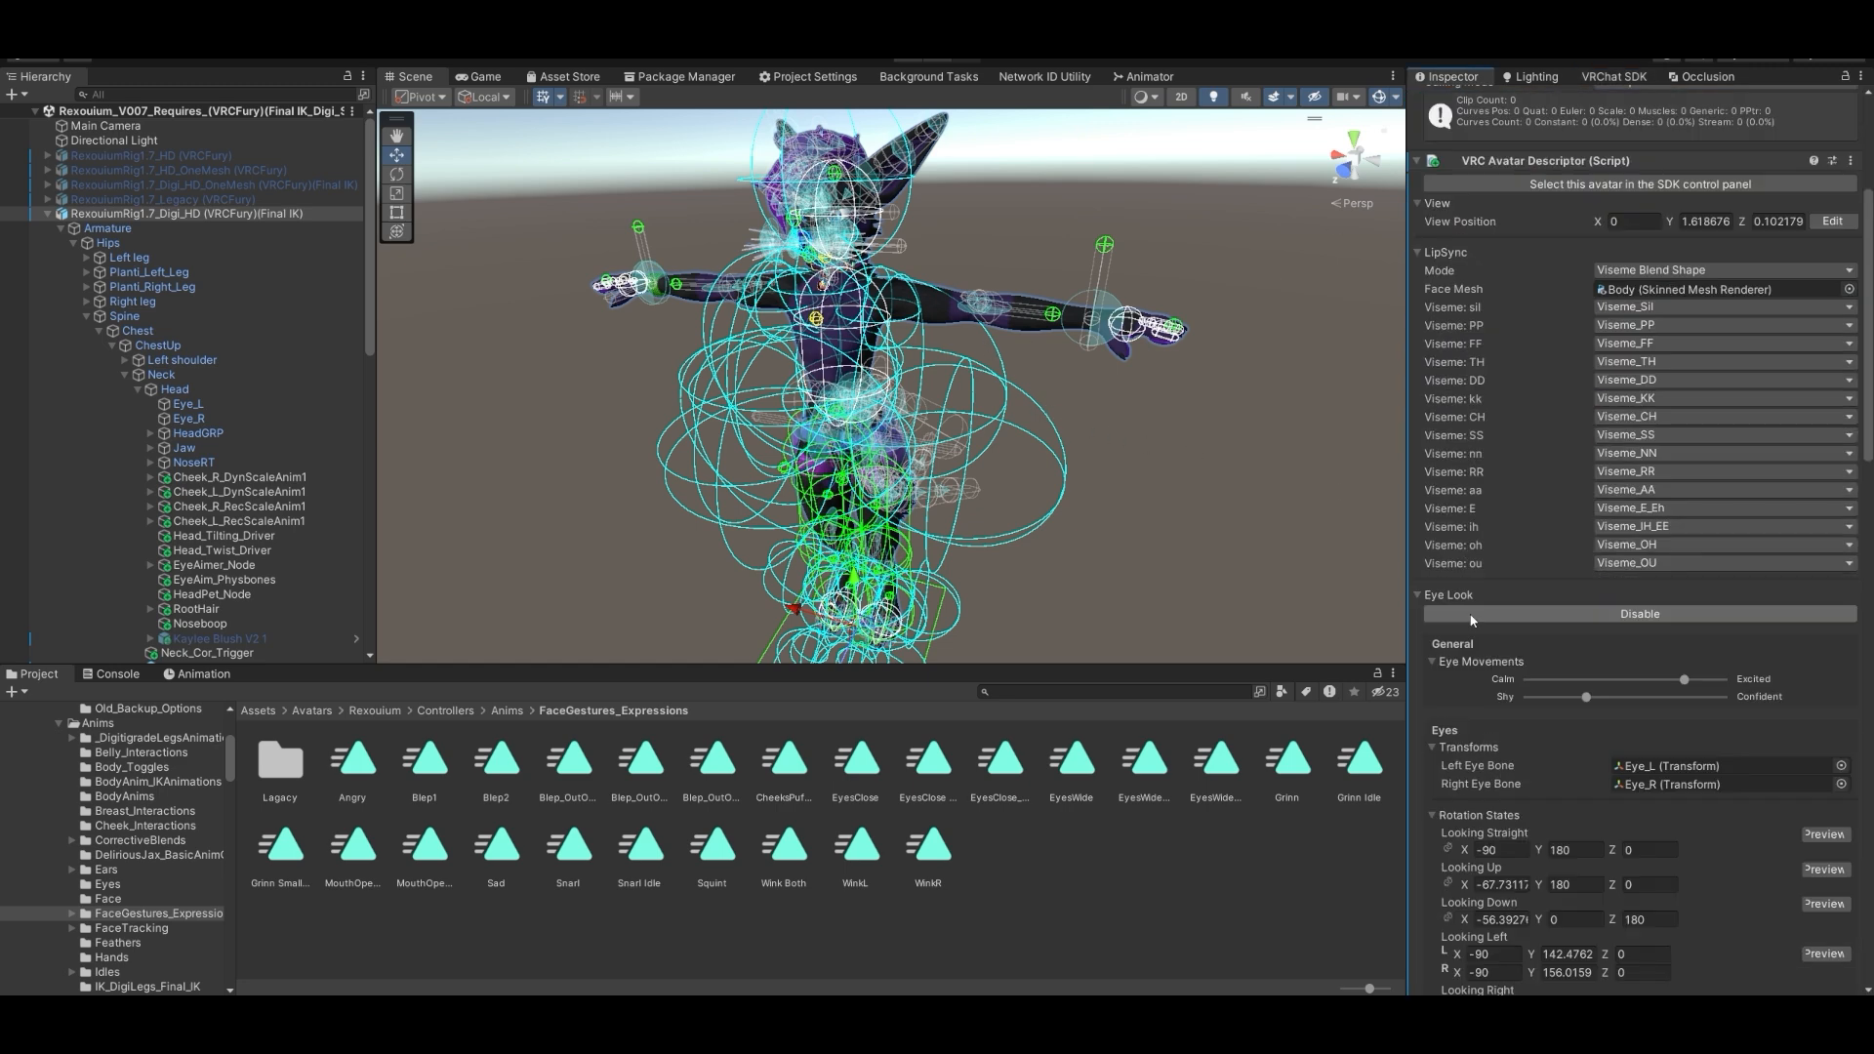
scroll(1471, 598, down, 10)
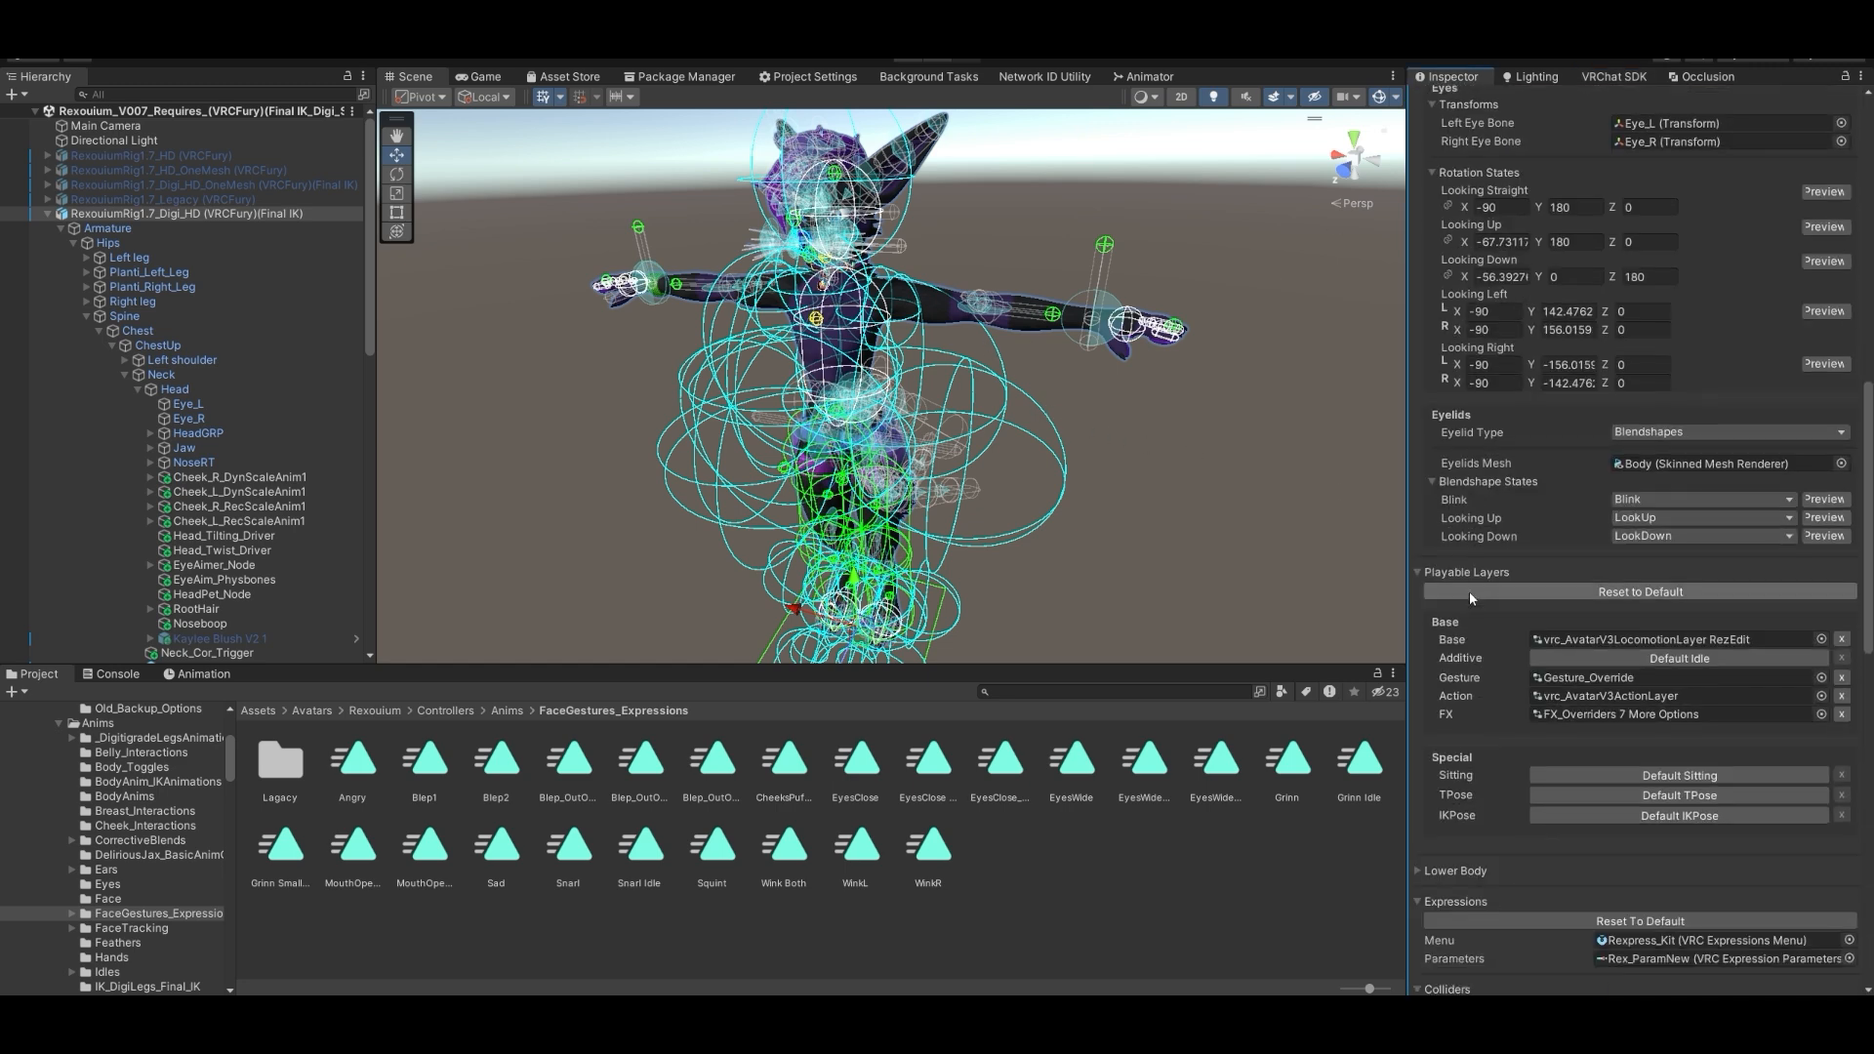
scroll(1472, 598, down, 13)
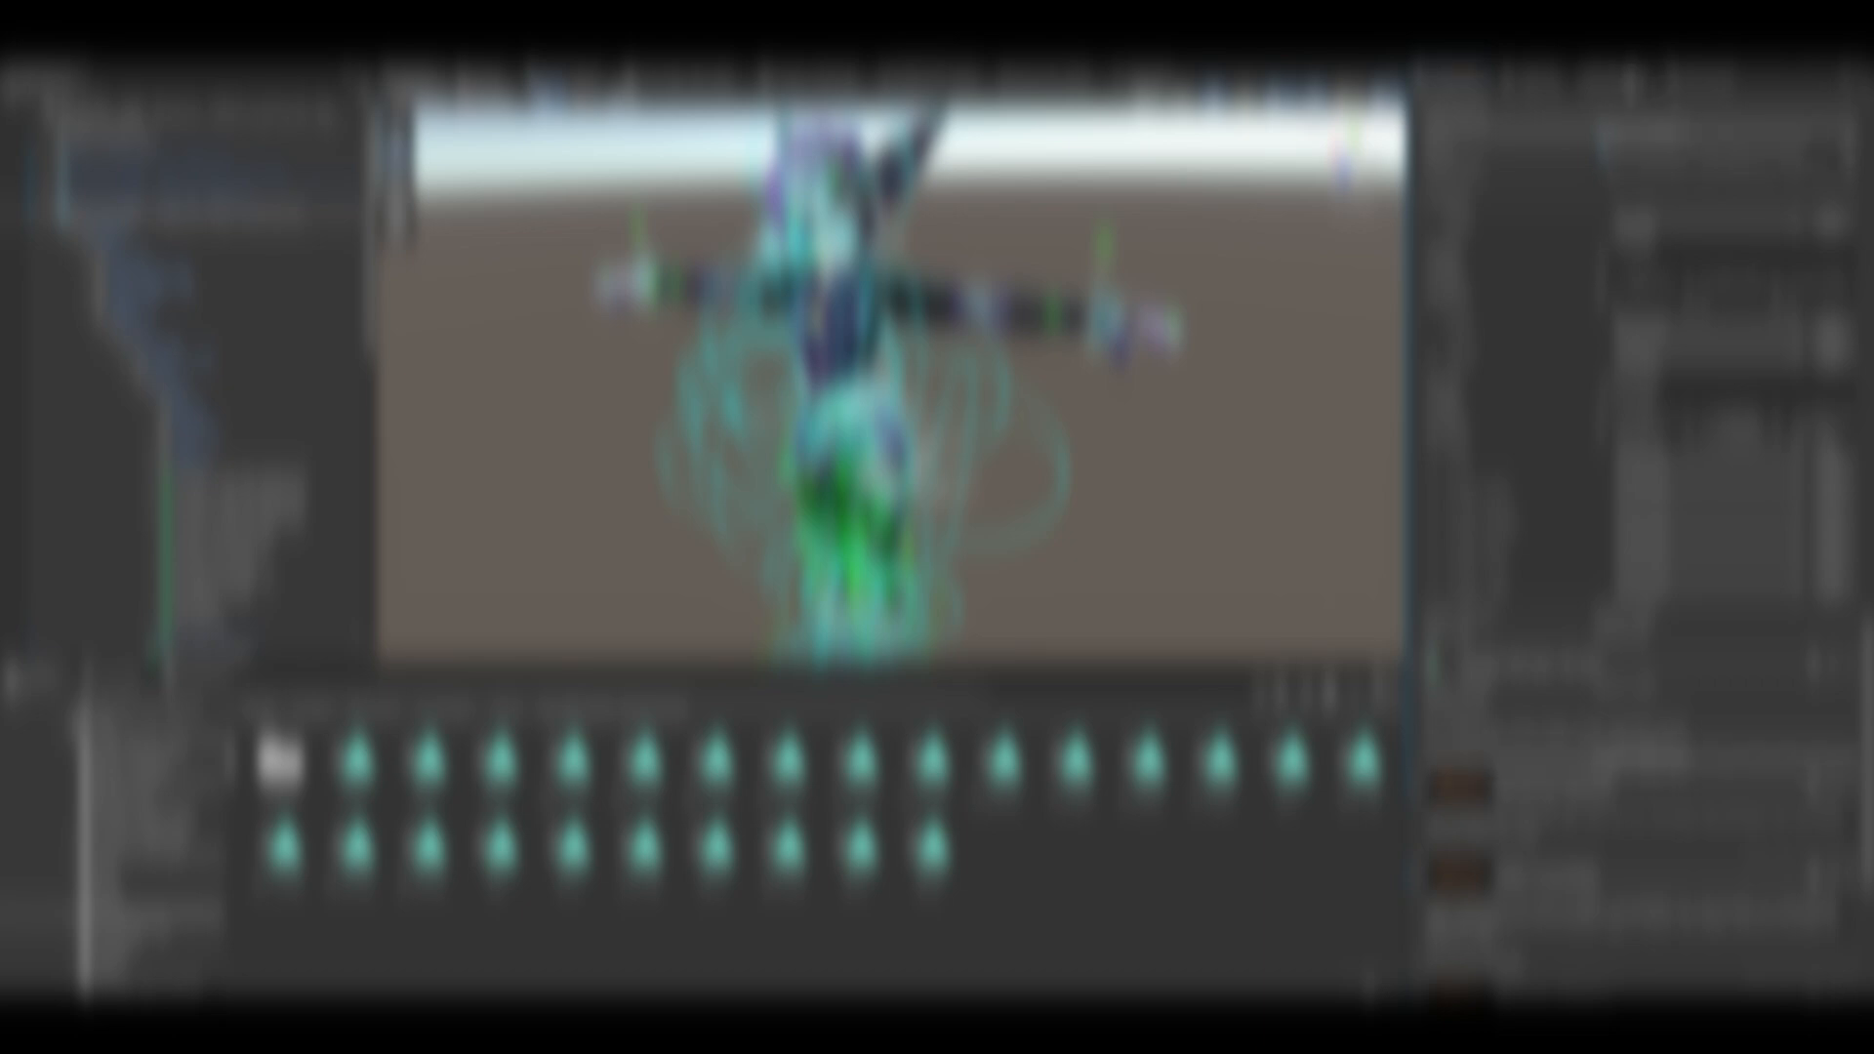
- Return to the avatar's info in the VRChat SDK Builder and go to its description
click(1629, 82)
click(1556, 265)
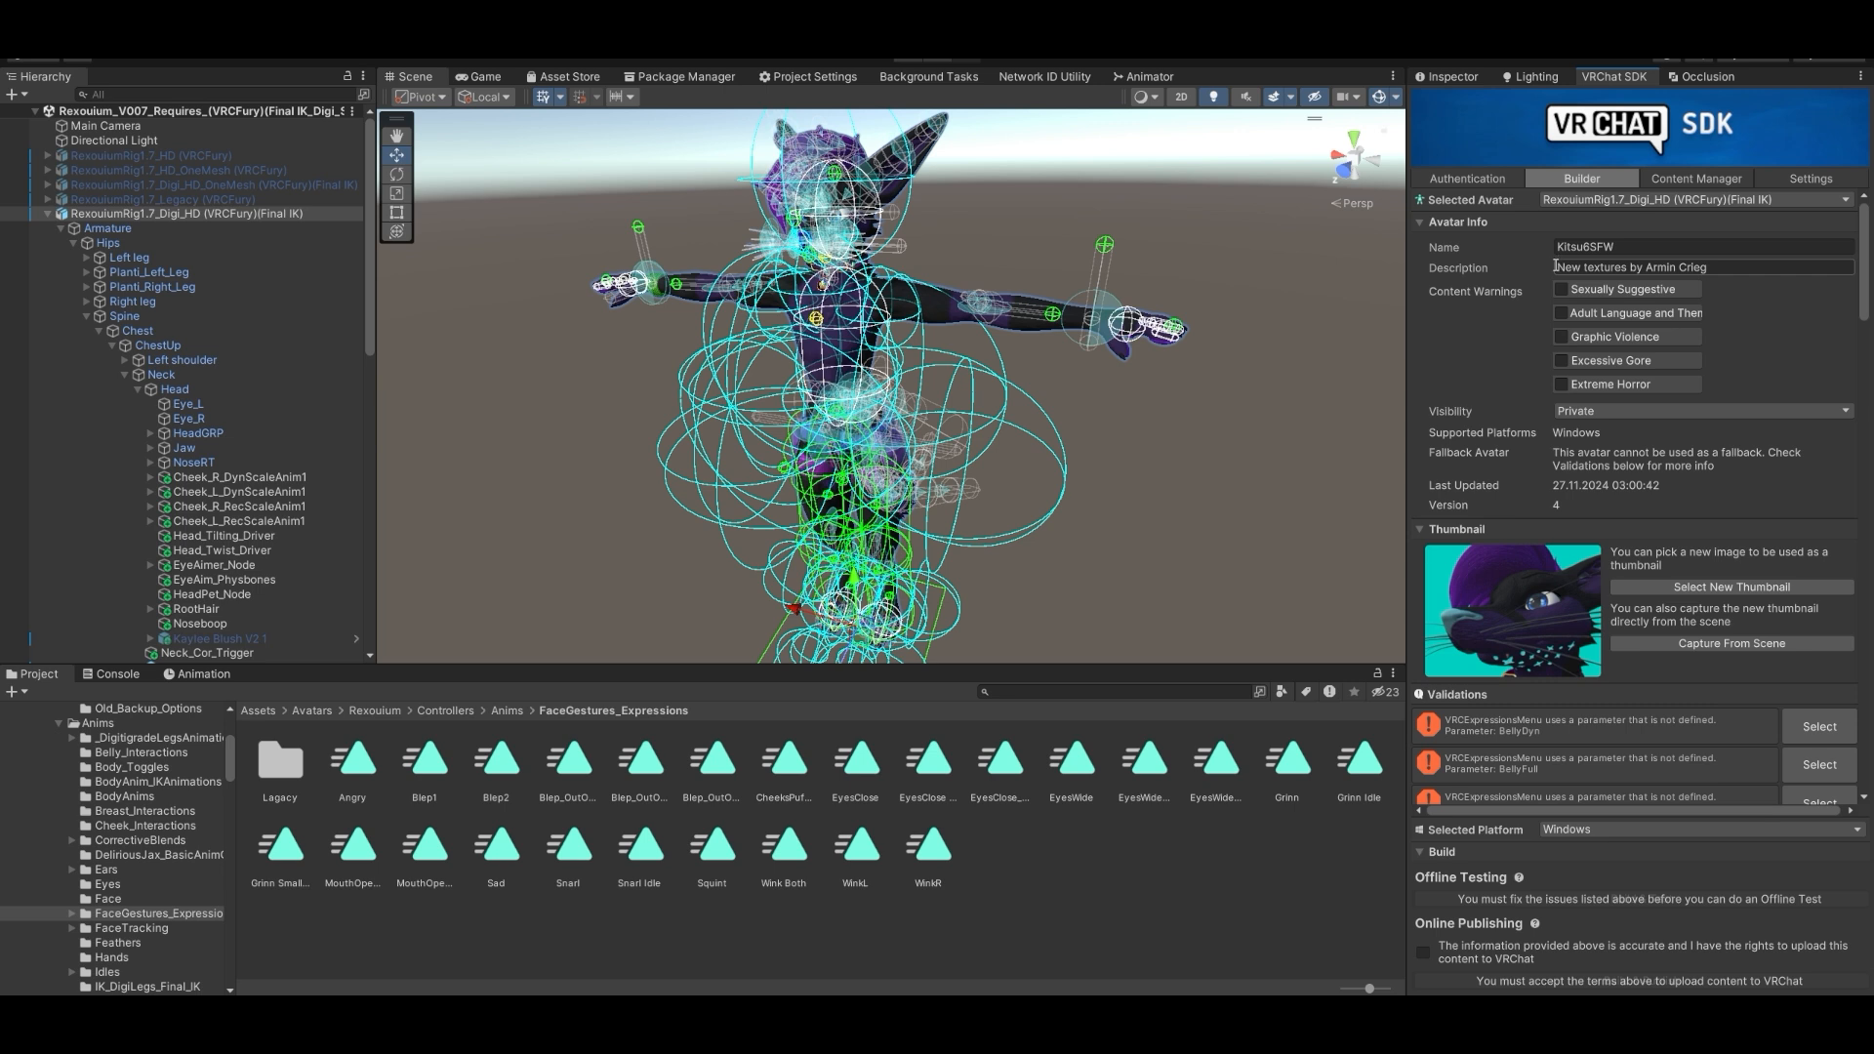